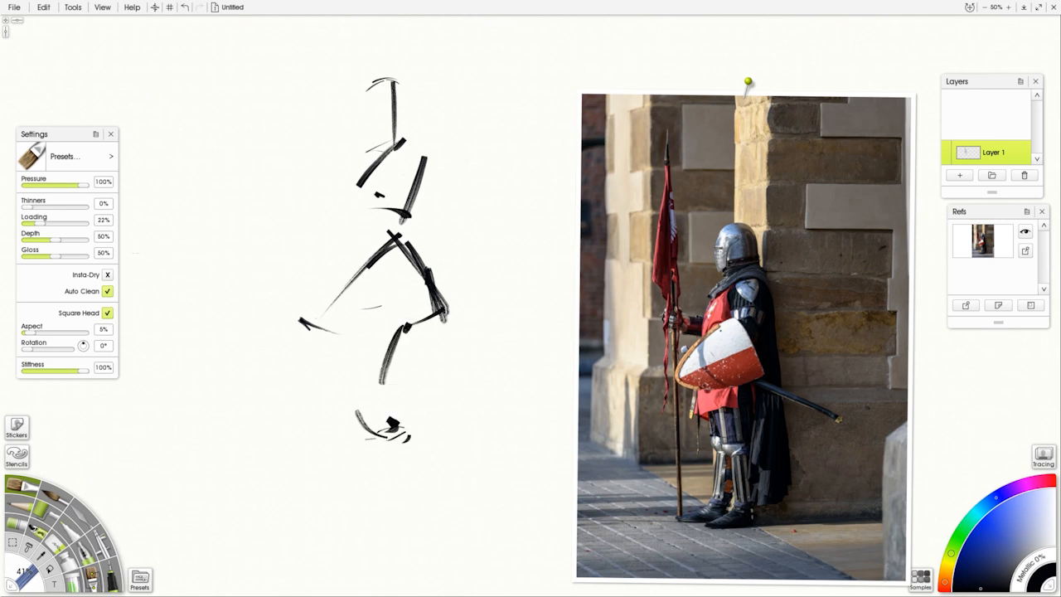
Sketch thin black gesture lines for the knight's lower legs and for the flag pole with its flag.
{"action": "left_click_drag", "start_coordinate": [364, 427], "coordinate": [350, 528]}
{"action": "left_click_drag", "start_coordinate": [407, 463], "coordinate": [412, 526]}
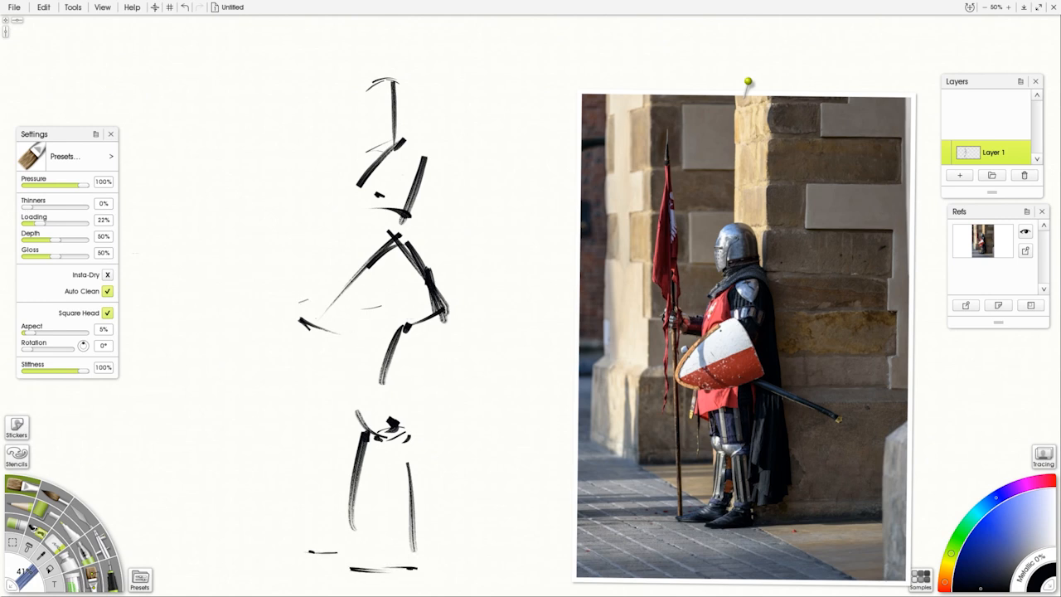
{"action": "left_click_drag", "start_coordinate": [290, 179], "coordinate": [306, 300]}
{"action": "left_click_drag", "start_coordinate": [291, 46], "coordinate": [294, 170]}
{"action": "left_click_drag", "start_coordinate": [296, 83], "coordinate": [259, 155]}
{"action": "left_click_drag", "start_coordinate": [265, 180], "coordinate": [291, 203]}
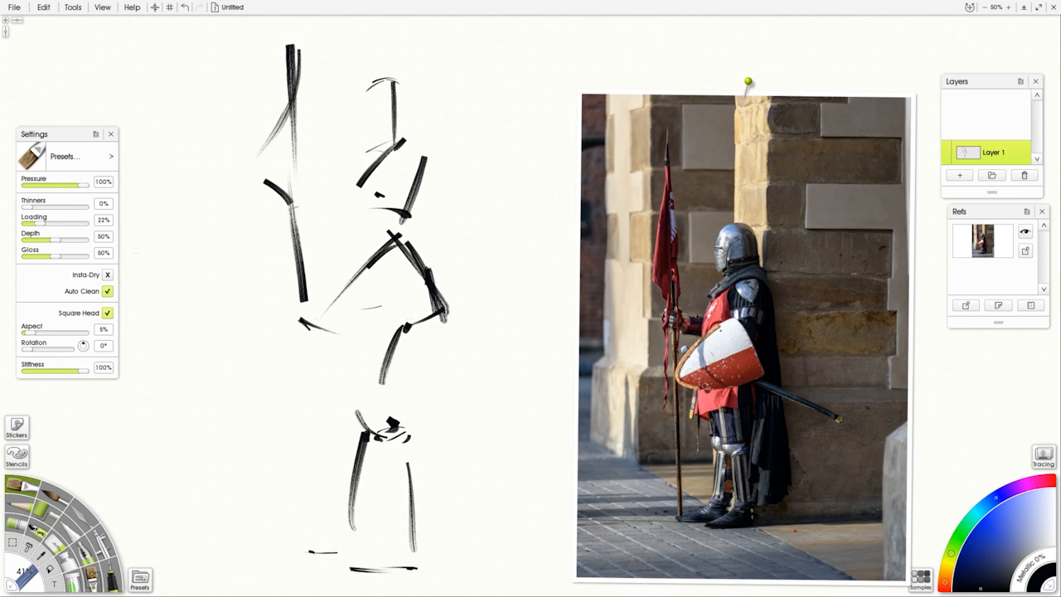
{"action": "left_click_drag", "start_coordinate": [301, 389], "coordinate": [301, 496]}
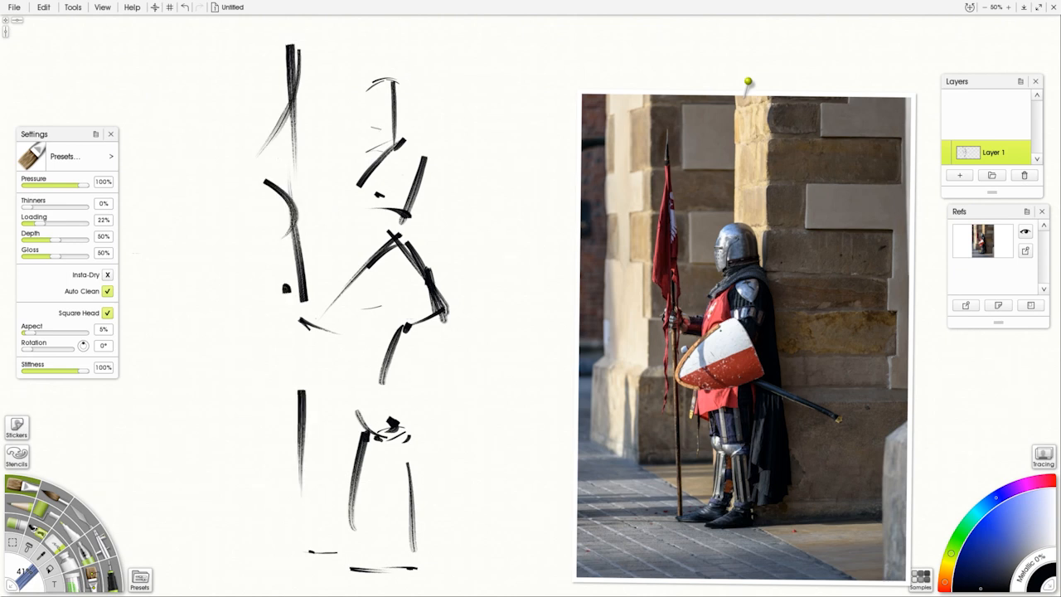
Add bold black strokes for the knight's collar and shoulder line.
{"action": "left_click_drag", "start_coordinate": [375, 150], "coordinate": [416, 131]}
{"action": "left_click_drag", "start_coordinate": [424, 158], "coordinate": [434, 157]}
{"action": "left_click_drag", "start_coordinate": [424, 214], "coordinate": [403, 244]}
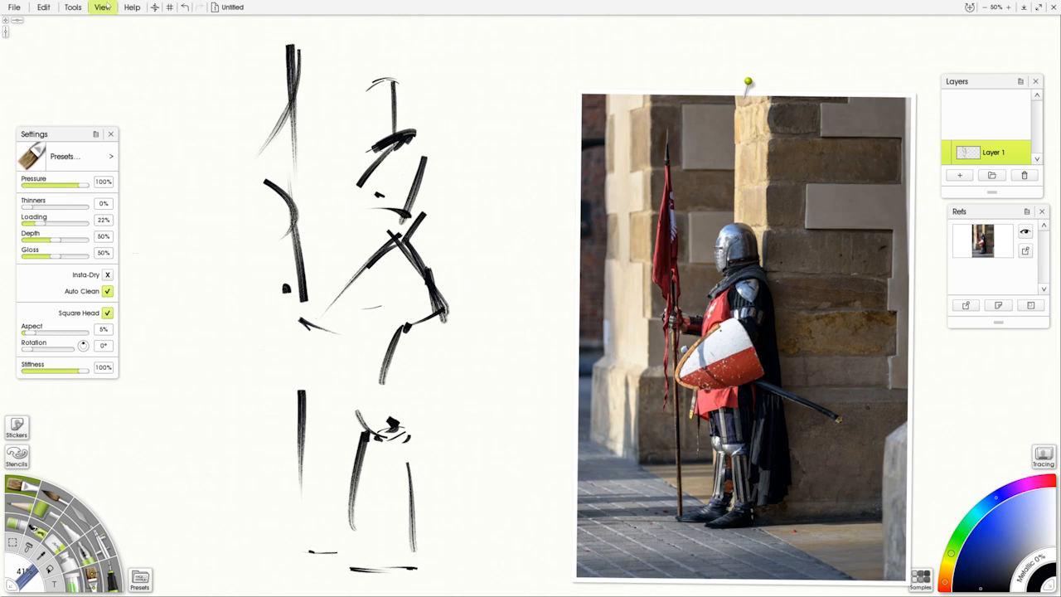
Set the canvas grain size to 100% in the canvas settings.
{"action": "left_click", "coordinate": [79, 8]}
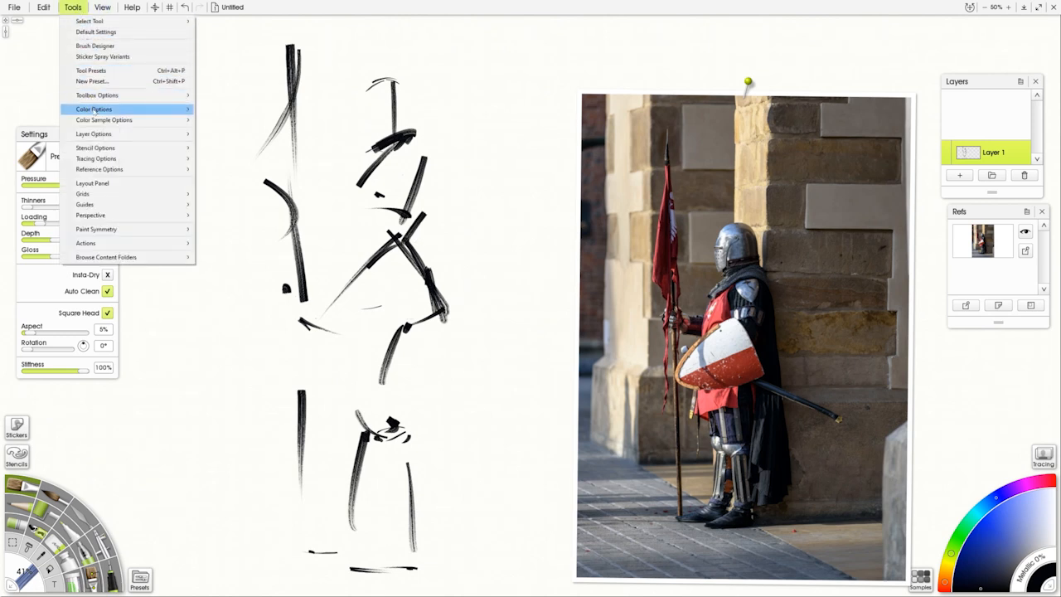
{"action": "mouse_move", "coordinate": [102, 7]}
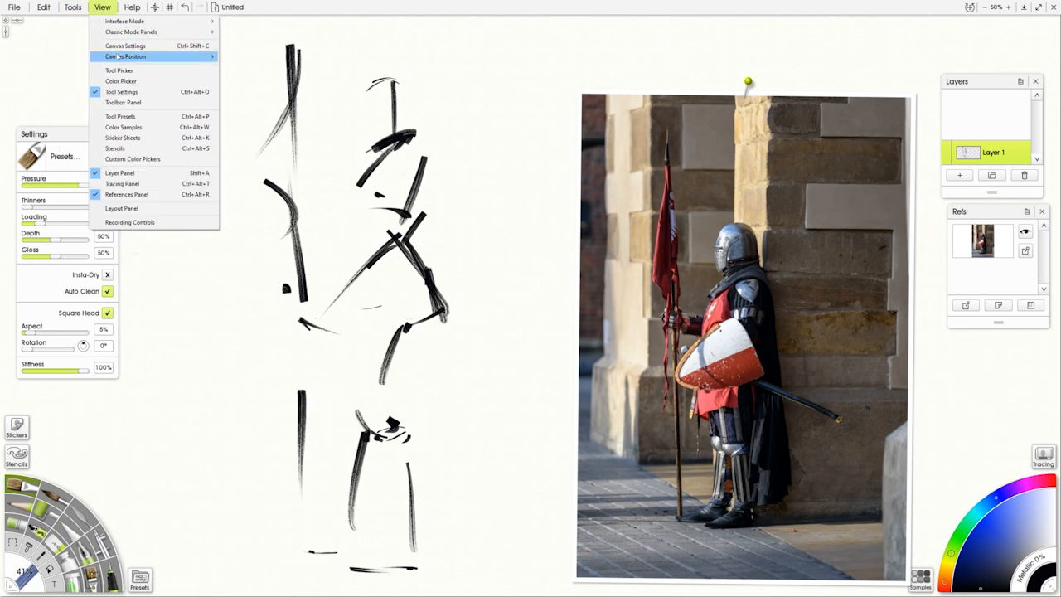
{"action": "left_click", "coordinate": [107, 45]}
{"action": "left_click", "coordinate": [579, 377]}
{"action": "type", "text": "100"}
{"action": "key", "text": "Return"}
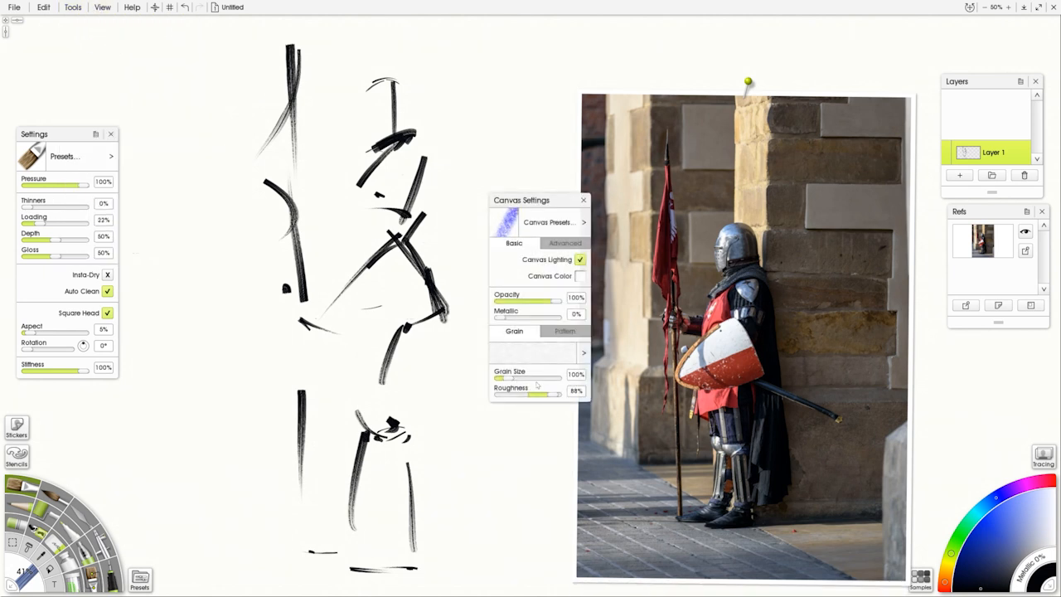
{"action": "left_click", "coordinate": [583, 200]}
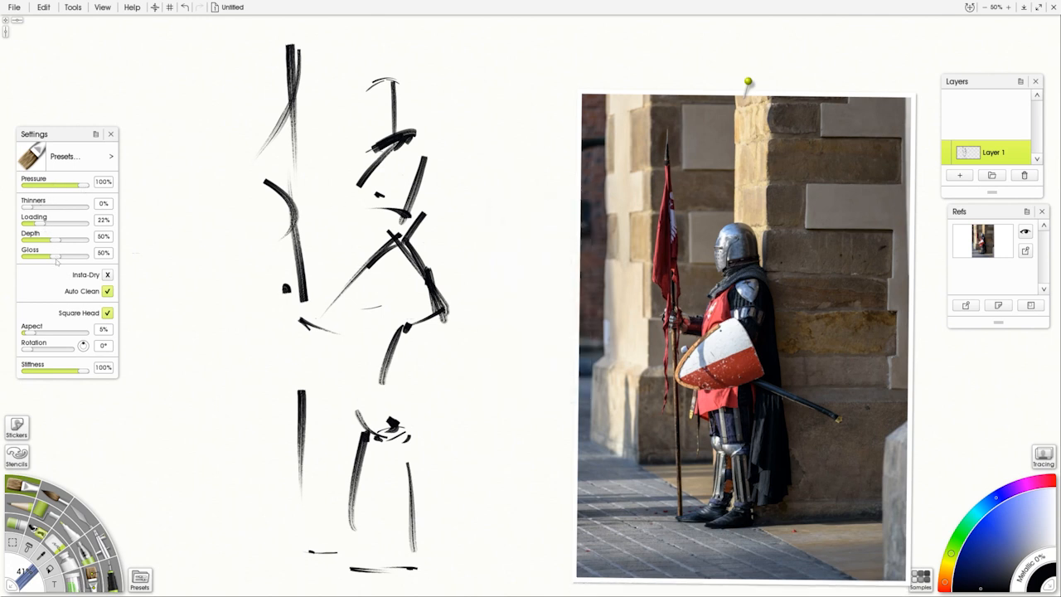
Set up the brush with 9% aspect and a dark colour sampled from the reference, and toggle Real Color Blending.
{"action": "left_click_drag", "start_coordinate": [31, 332], "coordinate": [36, 333]}
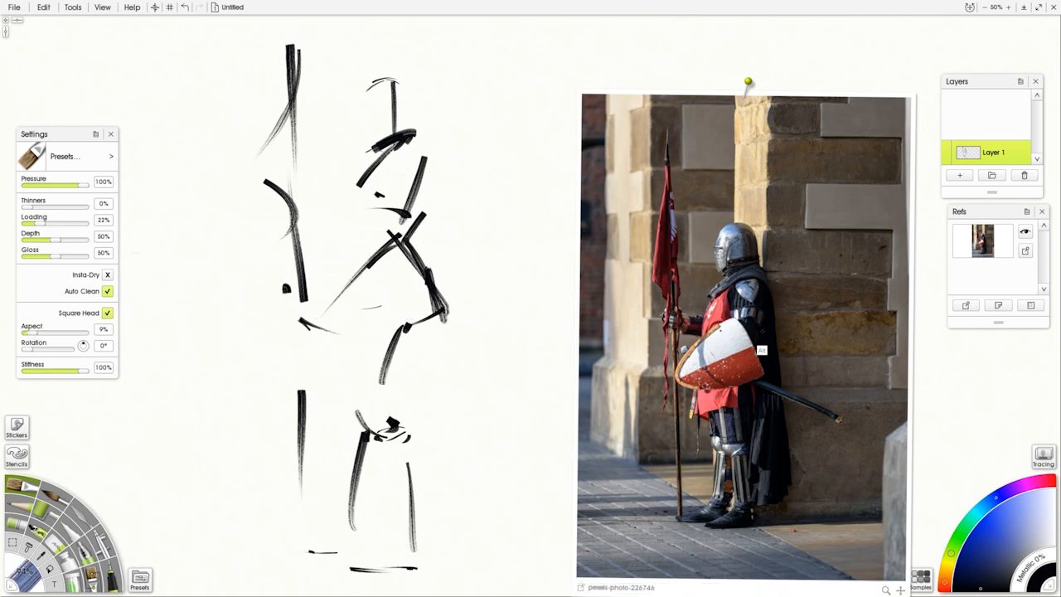
{"action": "left_click", "coordinate": [753, 348]}
{"action": "right_click", "coordinate": [1031, 584]}
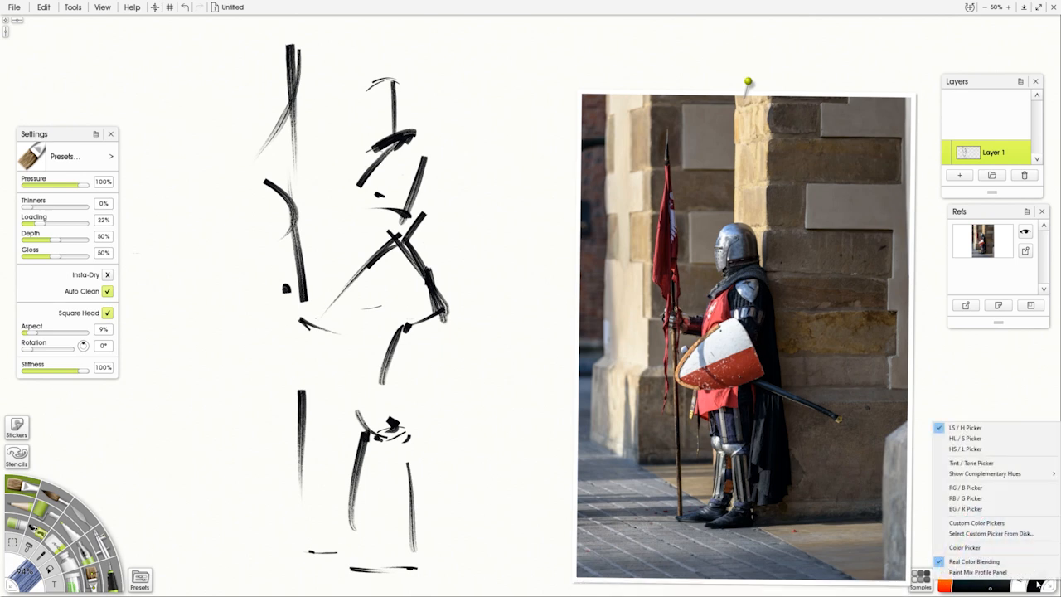
{"action": "left_click", "coordinate": [972, 562]}
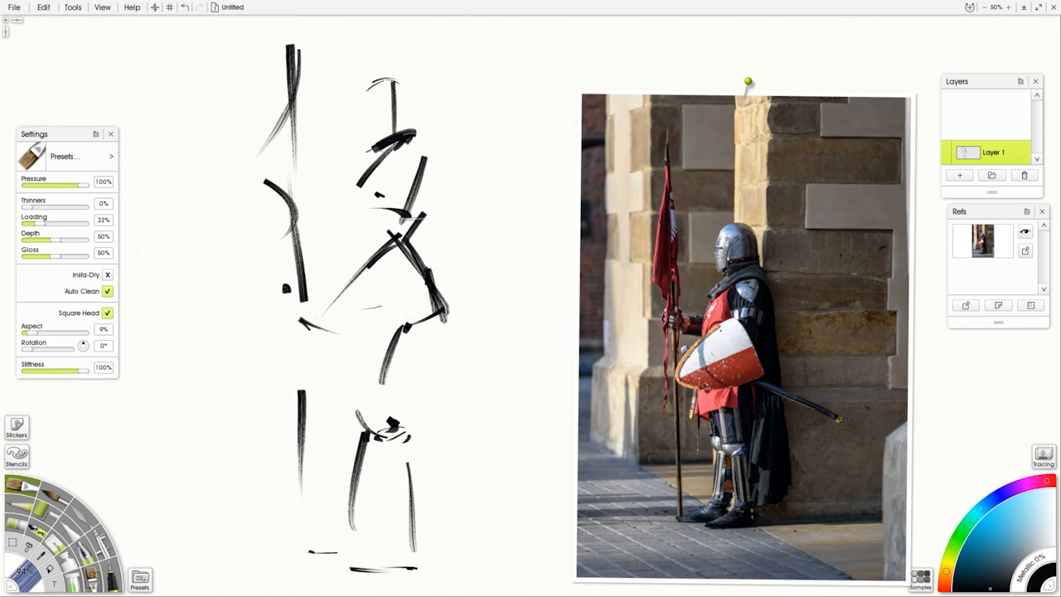
Block in the knight's back, shoulder, collar and upper chest with broad black strokes.
{"action": "mouse_move", "coordinate": [427, 195]}
{"action": "left_mouse_down"}
{"action": "mouse_move", "coordinate": [422, 226]}
{"action": "mouse_move", "coordinate": [429, 276]}
{"action": "left_mouse_up"}
{"action": "left_click_drag", "start_coordinate": [403, 239], "coordinate": [439, 290]}
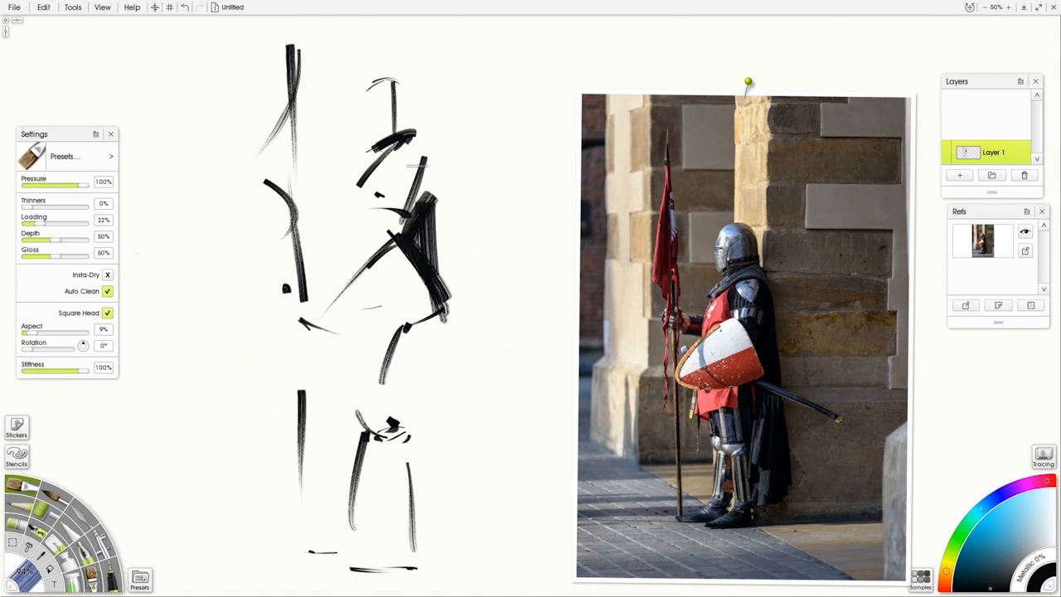
{"action": "left_click_drag", "start_coordinate": [431, 158], "coordinate": [421, 218]}
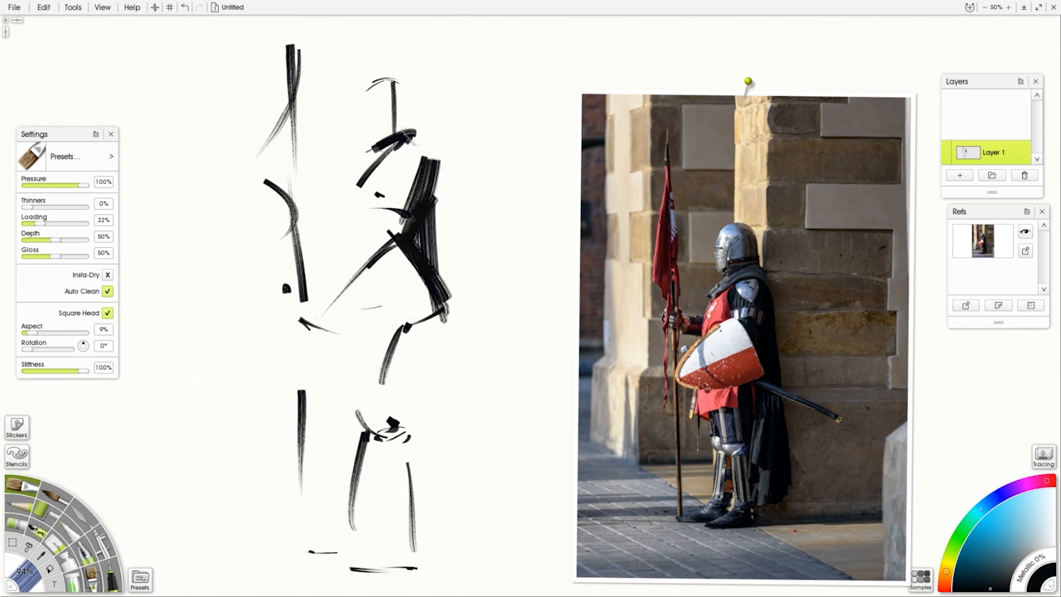
{"action": "left_click_drag", "start_coordinate": [414, 131], "coordinate": [353, 184]}
{"action": "left_click_drag", "start_coordinate": [387, 170], "coordinate": [409, 170]}
{"action": "left_click_drag", "start_coordinate": [375, 222], "coordinate": [376, 194]}
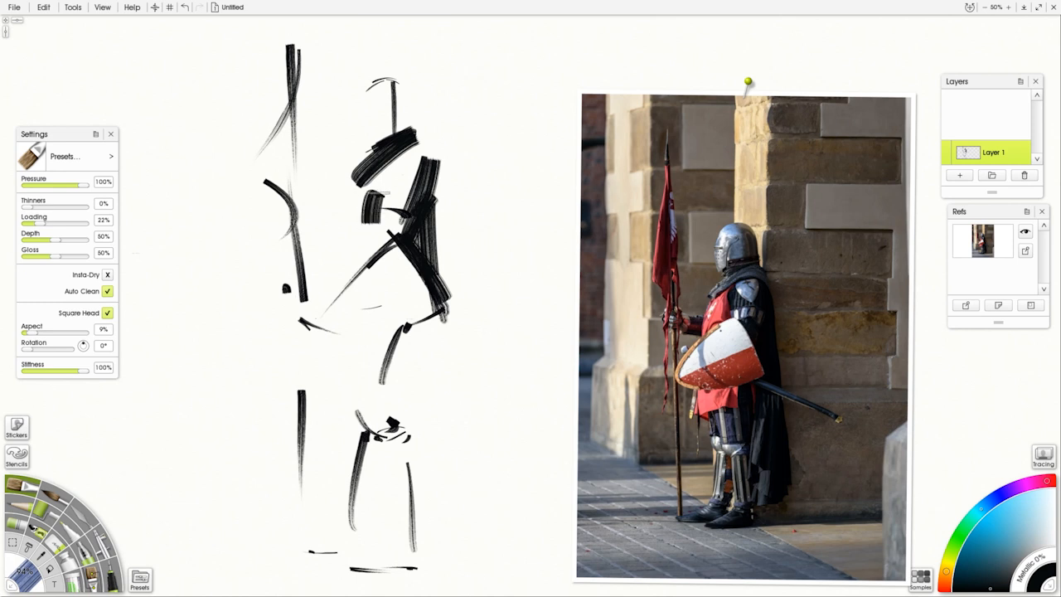
Block in the hips, the angled sword scabbard and the upper thighs in black.
{"action": "mouse_move", "coordinate": [400, 342]}
{"action": "left_mouse_down"}
{"action": "mouse_move", "coordinate": [458, 317]}
{"action": "mouse_move", "coordinate": [391, 368]}
{"action": "mouse_move", "coordinate": [384, 405]}
{"action": "left_mouse_up"}
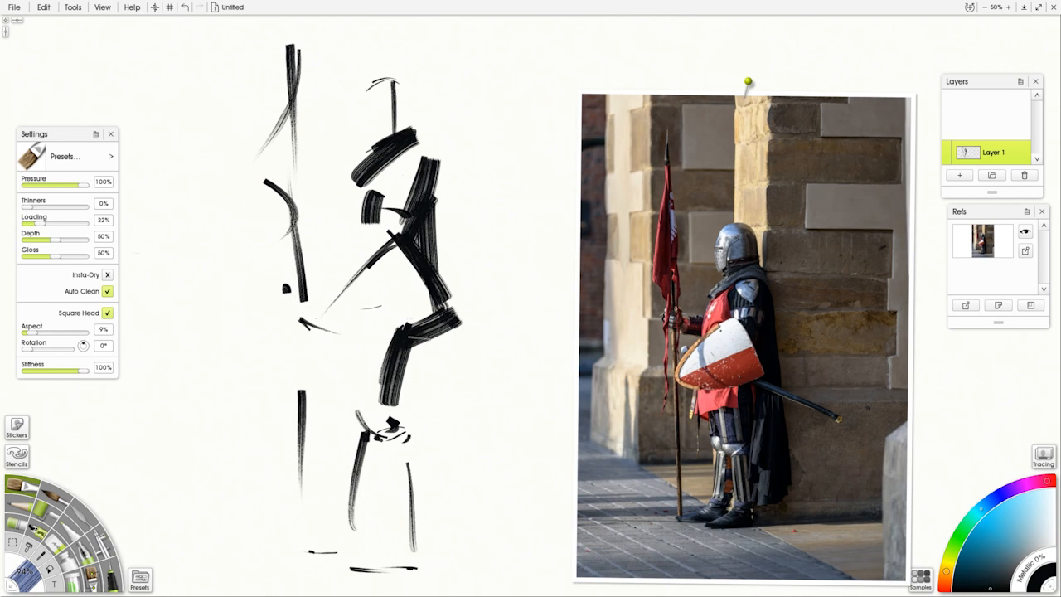
{"action": "left_click_drag", "start_coordinate": [411, 337], "coordinate": [527, 416]}
{"action": "mouse_move", "coordinate": [433, 328]}
{"action": "left_mouse_down"}
{"action": "mouse_move", "coordinate": [431, 365]}
{"action": "mouse_move", "coordinate": [404, 383]}
{"action": "mouse_move", "coordinate": [436, 378]}
{"action": "left_mouse_up"}
{"action": "left_click_drag", "start_coordinate": [378, 404], "coordinate": [408, 415]}
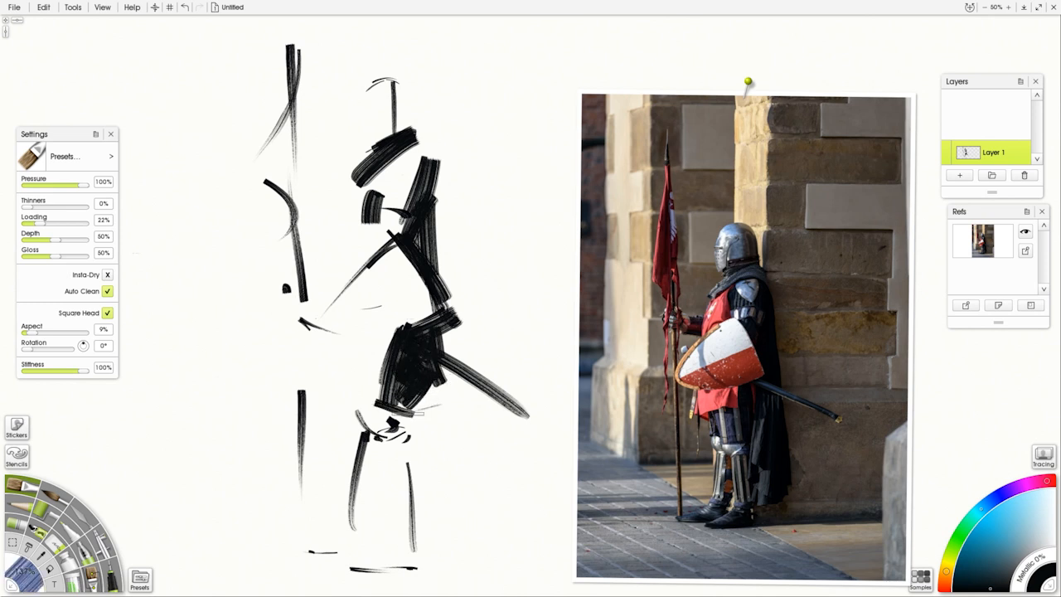
{"action": "mouse_move", "coordinate": [382, 362]}
{"action": "left_mouse_down"}
{"action": "mouse_move", "coordinate": [347, 377]}
{"action": "mouse_move", "coordinate": [369, 368]}
{"action": "mouse_move", "coordinate": [355, 419]}
{"action": "left_mouse_up"}
{"action": "left_click_drag", "start_coordinate": [343, 375], "coordinate": [395, 380]}
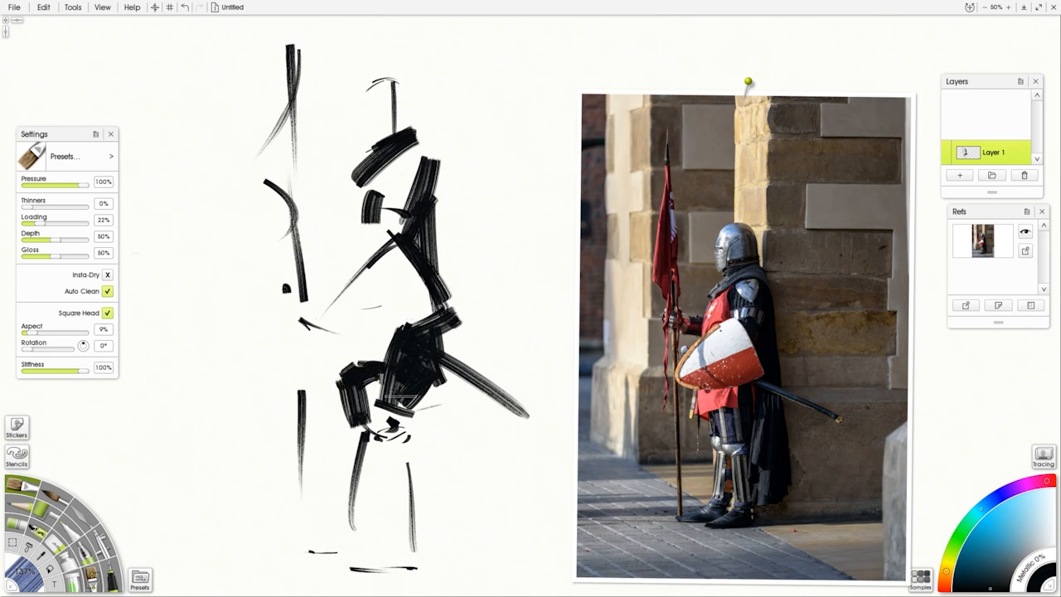
Paint the lower cloak, ground shadow, lower leg and feet in black, and darken the back of the helmet.
{"action": "mouse_move", "coordinate": [415, 431]}
{"action": "left_mouse_down"}
{"action": "mouse_move", "coordinate": [413, 529]}
{"action": "mouse_move", "coordinate": [433, 376]}
{"action": "mouse_move", "coordinate": [441, 436]}
{"action": "mouse_move", "coordinate": [427, 362]}
{"action": "mouse_move", "coordinate": [449, 500]}
{"action": "mouse_move", "coordinate": [461, 478]}
{"action": "mouse_move", "coordinate": [462, 519]}
{"action": "mouse_move", "coordinate": [446, 520]}
{"action": "mouse_move", "coordinate": [427, 549]}
{"action": "mouse_move", "coordinate": [558, 528]}
{"action": "left_mouse_up"}
{"action": "left_click_drag", "start_coordinate": [472, 519], "coordinate": [566, 523]}
{"action": "left_click_drag", "start_coordinate": [373, 539], "coordinate": [386, 476]}
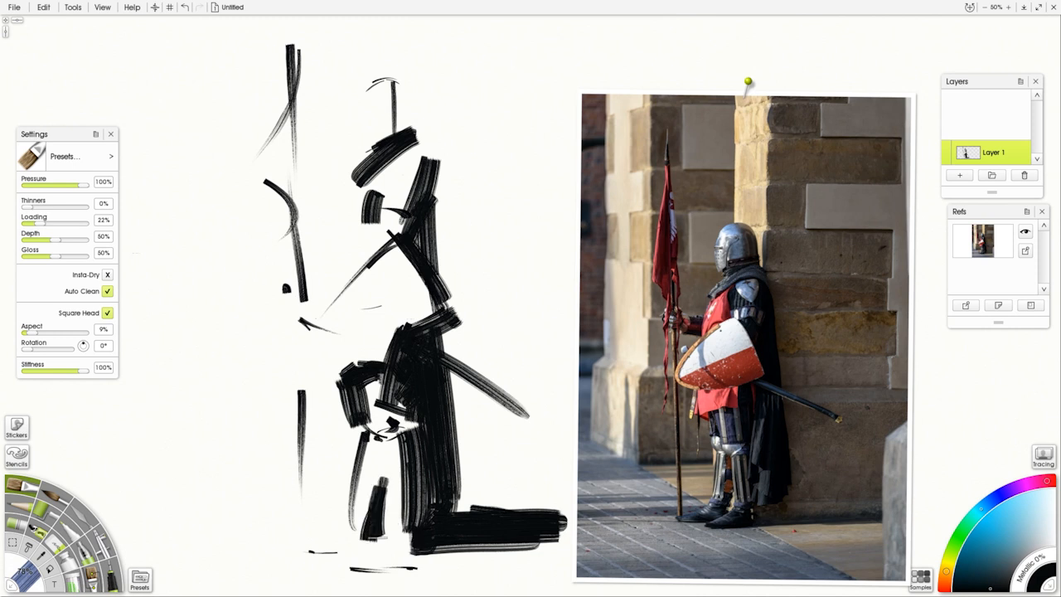
{"action": "mouse_move", "coordinate": [375, 534]}
{"action": "left_mouse_down"}
{"action": "mouse_move", "coordinate": [318, 546]}
{"action": "mouse_move", "coordinate": [420, 560]}
{"action": "mouse_move", "coordinate": [405, 549]}
{"action": "mouse_move", "coordinate": [351, 569]}
{"action": "left_mouse_up"}
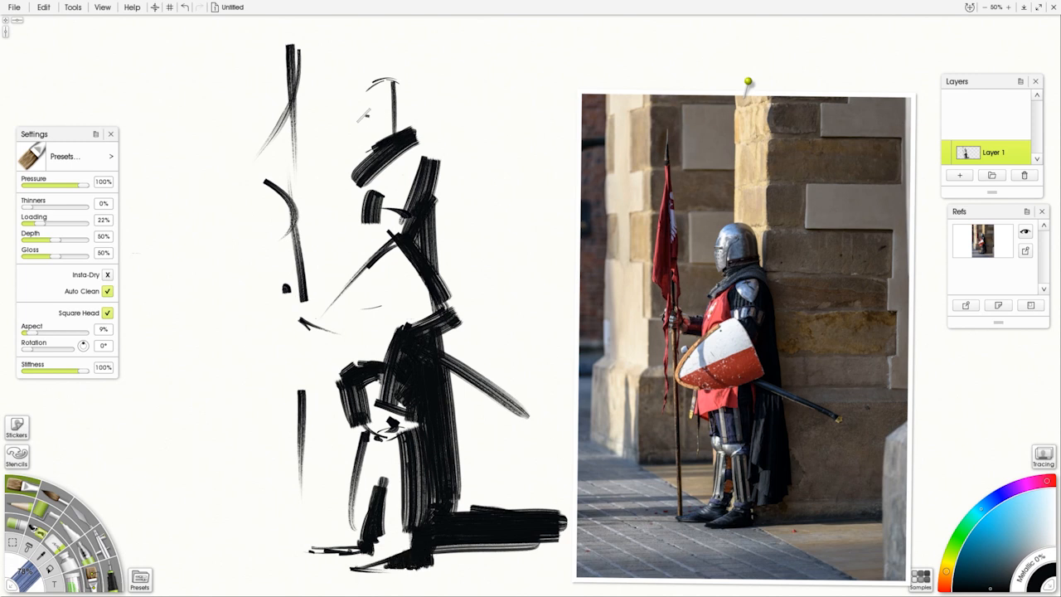
{"action": "left_click_drag", "start_coordinate": [385, 83], "coordinate": [409, 141]}
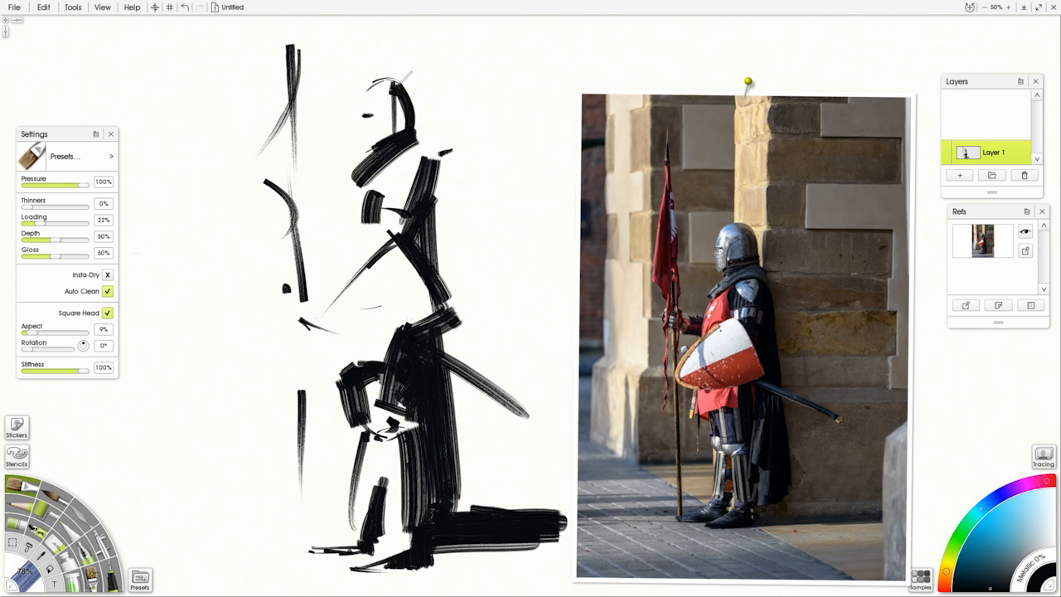
{"action": "left_click_drag", "start_coordinate": [402, 81], "coordinate": [418, 137]}
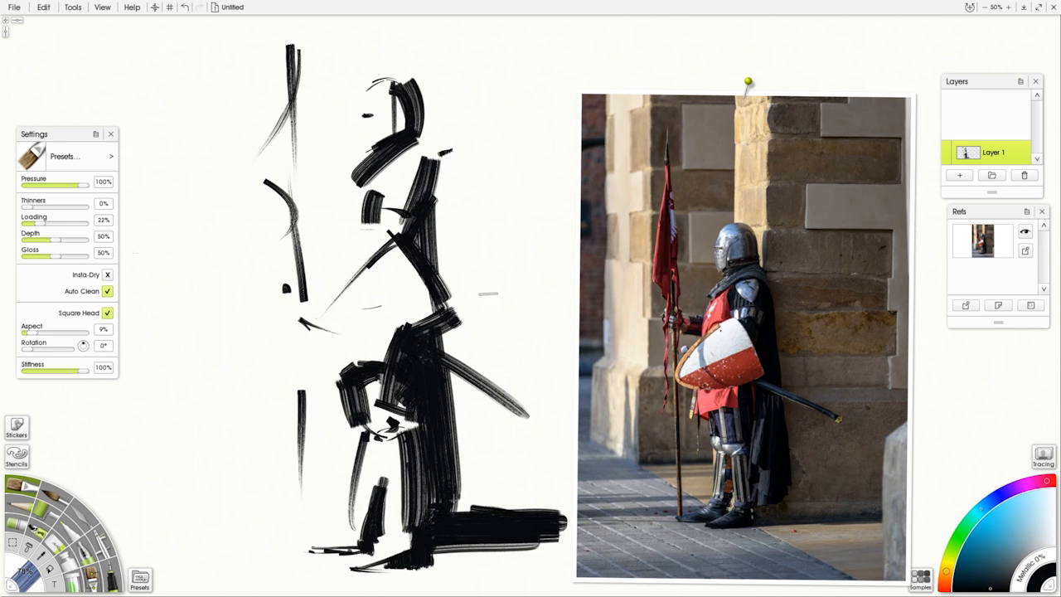
Sample a dark brown from the reference cloak and paint the cloak's back edge from head height to the lower leg.
{"action": "left_click", "coordinate": [764, 274], "text": "alt"}
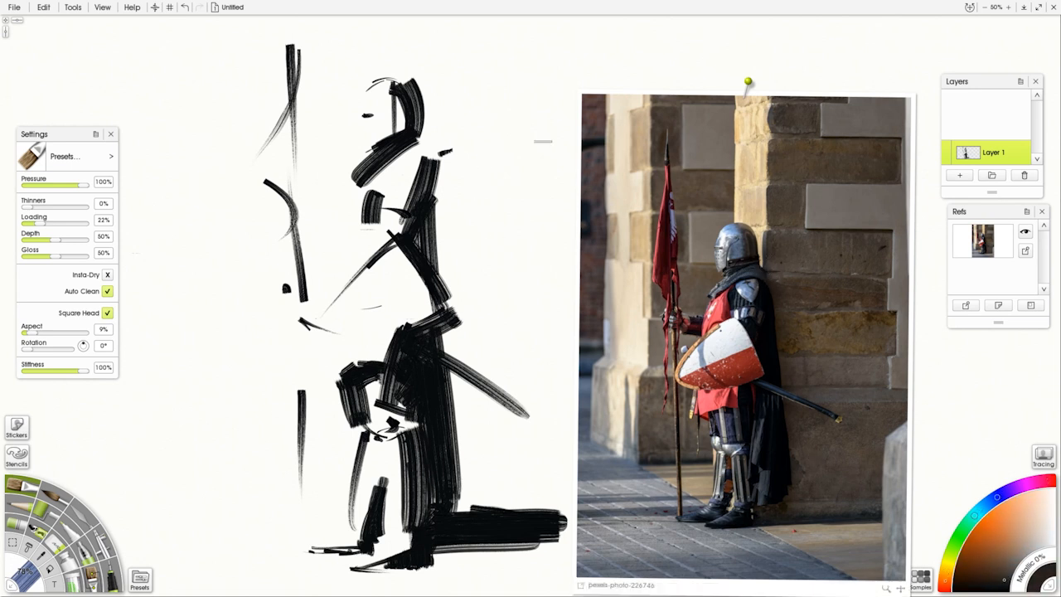
{"action": "mouse_move", "coordinate": [448, 77]}
{"action": "left_mouse_down"}
{"action": "mouse_move", "coordinate": [455, 188]}
{"action": "mouse_move", "coordinate": [446, 184]}
{"action": "mouse_move", "coordinate": [493, 206]}
{"action": "left_mouse_up"}
{"action": "mouse_move", "coordinate": [447, 184]}
{"action": "left_mouse_down"}
{"action": "mouse_move", "coordinate": [460, 230]}
{"action": "mouse_move", "coordinate": [456, 222]}
{"action": "mouse_move", "coordinate": [444, 240]}
{"action": "mouse_move", "coordinate": [461, 282]}
{"action": "mouse_move", "coordinate": [473, 257]}
{"action": "mouse_move", "coordinate": [471, 153]}
{"action": "left_mouse_up"}
{"action": "mouse_move", "coordinate": [470, 259]}
{"action": "left_mouse_down"}
{"action": "mouse_move", "coordinate": [463, 304]}
{"action": "mouse_move", "coordinate": [479, 310]}
{"action": "mouse_move", "coordinate": [482, 345]}
{"action": "mouse_move", "coordinate": [470, 352]}
{"action": "left_mouse_up"}
{"action": "mouse_move", "coordinate": [448, 332]}
{"action": "left_mouse_down"}
{"action": "mouse_move", "coordinate": [468, 343]}
{"action": "mouse_move", "coordinate": [455, 352]}
{"action": "mouse_move", "coordinate": [467, 454]}
{"action": "left_mouse_up"}
{"action": "mouse_move", "coordinate": [439, 362]}
{"action": "left_mouse_down"}
{"action": "mouse_move", "coordinate": [472, 378]}
{"action": "mouse_move", "coordinate": [460, 518]}
{"action": "left_mouse_up"}
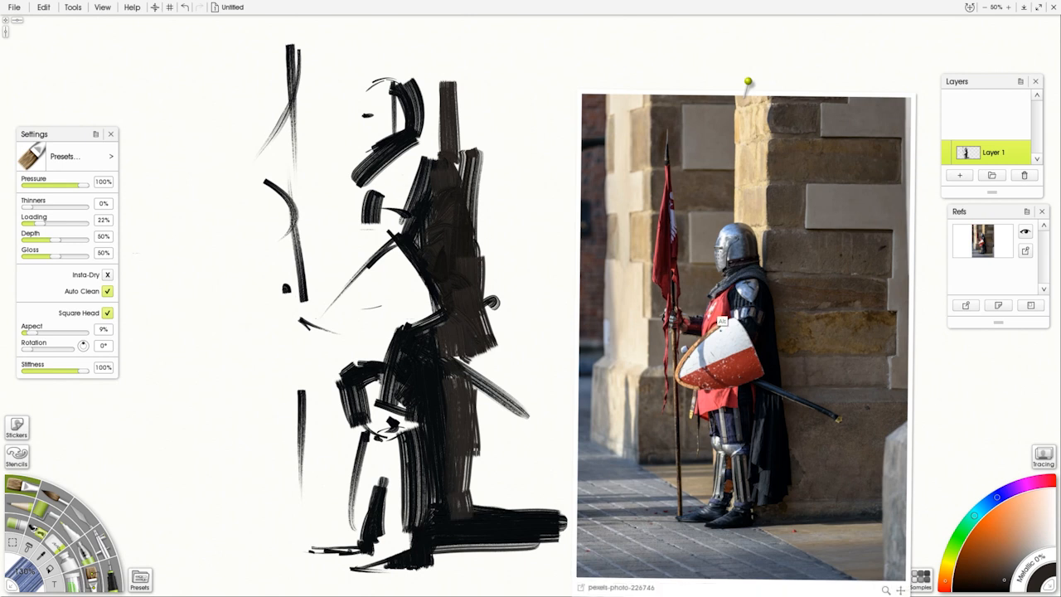
Sample blue-black and blue-gray armour tones from the reference and paint the chest, collar and shoulder.
{"action": "left_click", "coordinate": [738, 317], "text": "alt"}
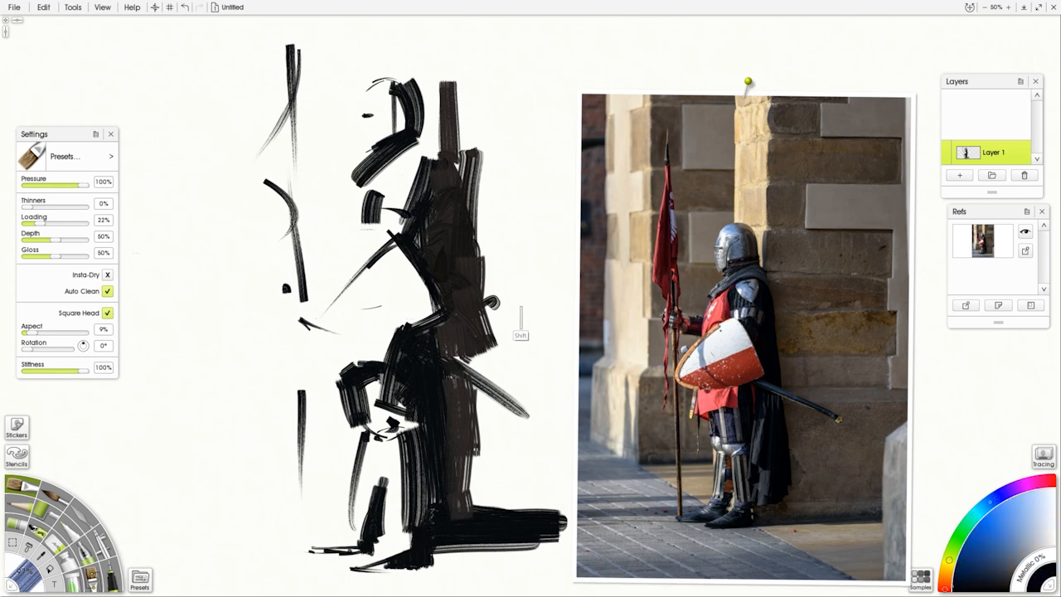
{"action": "mouse_move", "coordinate": [384, 210]}
{"action": "left_mouse_down"}
{"action": "mouse_move", "coordinate": [412, 221]}
{"action": "mouse_move", "coordinate": [391, 222]}
{"action": "left_mouse_up"}
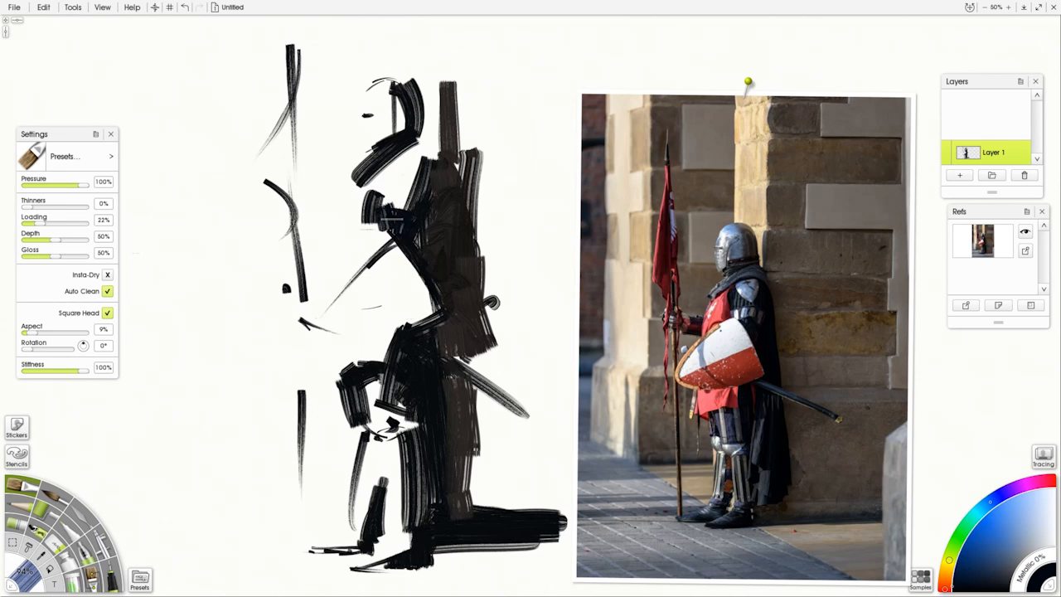
{"action": "mouse_move", "coordinate": [427, 159]}
{"action": "left_mouse_down"}
{"action": "mouse_move", "coordinate": [392, 172]}
{"action": "mouse_move", "coordinate": [400, 157]}
{"action": "mouse_move", "coordinate": [367, 197]}
{"action": "left_mouse_up"}
{"action": "left_click", "coordinate": [747, 291], "text": "alt"}
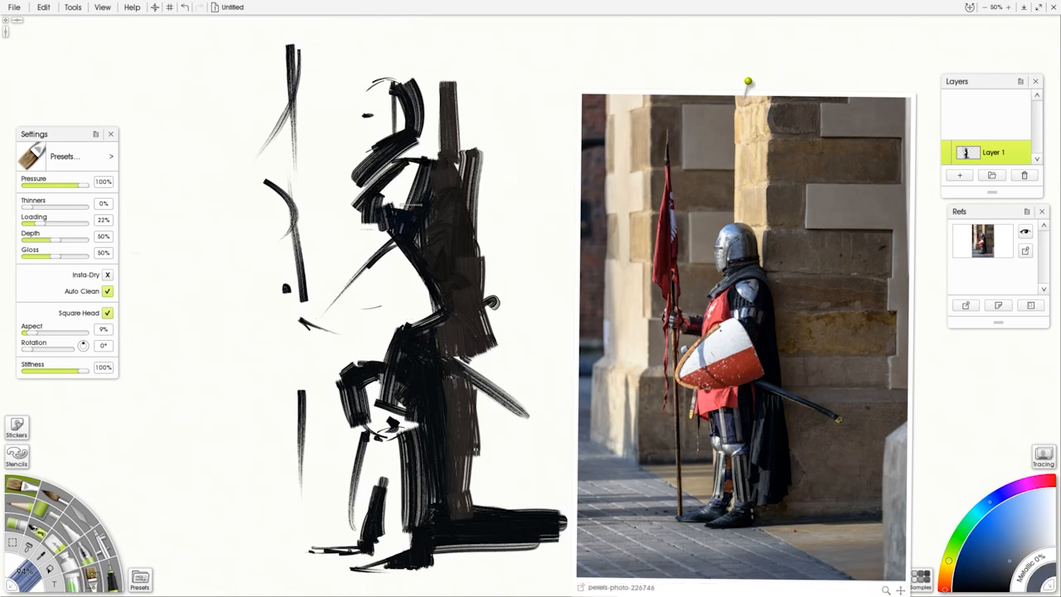
{"action": "left_click_drag", "start_coordinate": [415, 146], "coordinate": [353, 199]}
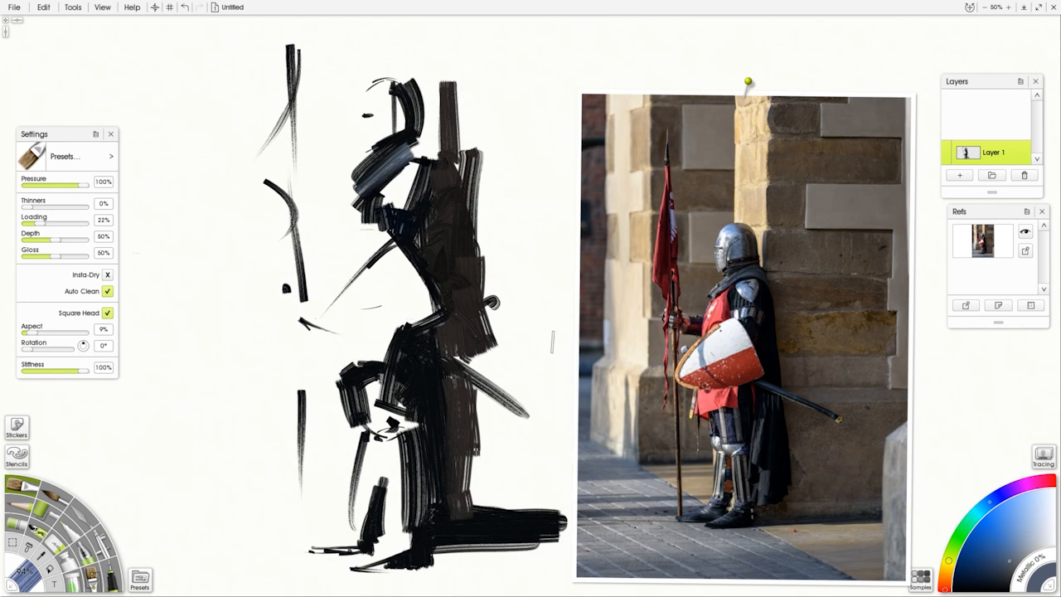
{"action": "mouse_move", "coordinate": [390, 181]}
{"action": "left_mouse_down"}
{"action": "mouse_move", "coordinate": [401, 213]}
{"action": "mouse_move", "coordinate": [406, 163]}
{"action": "mouse_move", "coordinate": [407, 203]}
{"action": "left_mouse_up"}
Paint the legs and feet in blue-gray and purplish-gray armour tones, and add a stroke across the collar.
{"action": "mouse_move", "coordinate": [406, 433]}
{"action": "left_mouse_down"}
{"action": "mouse_move", "coordinate": [407, 508]}
{"action": "mouse_move", "coordinate": [418, 517]}
{"action": "mouse_move", "coordinate": [374, 465]}
{"action": "mouse_move", "coordinate": [363, 537]}
{"action": "left_mouse_up"}
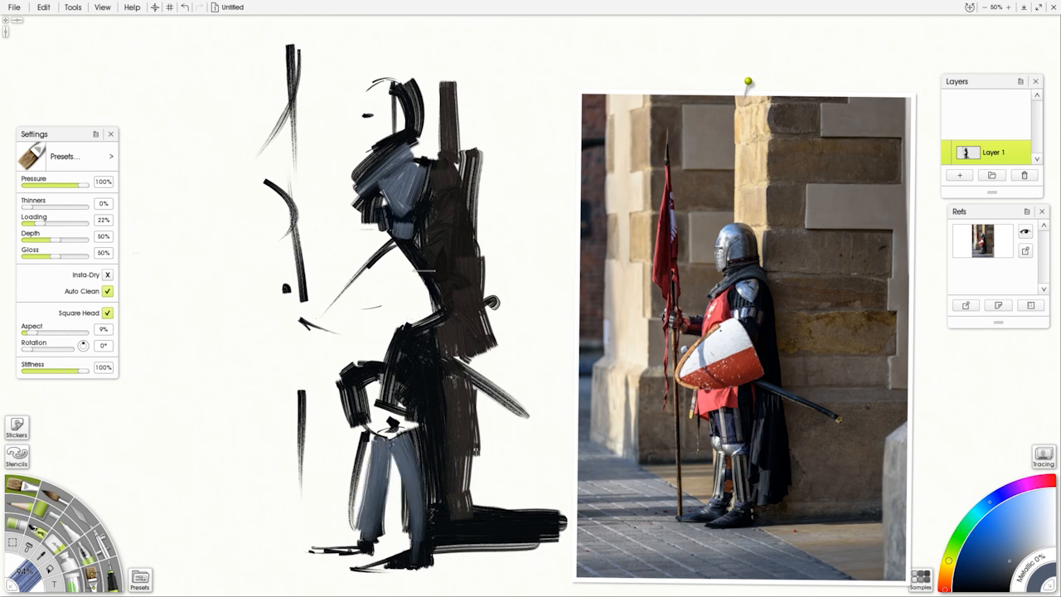
{"action": "mouse_move", "coordinate": [384, 375]}
{"action": "left_mouse_down"}
{"action": "mouse_move", "coordinate": [382, 416]}
{"action": "mouse_move", "coordinate": [366, 428]}
{"action": "left_mouse_up"}
{"action": "left_click", "coordinate": [723, 441]}
{"action": "mouse_move", "coordinate": [369, 529]}
{"action": "left_mouse_down"}
{"action": "mouse_move", "coordinate": [312, 549]}
{"action": "mouse_move", "coordinate": [342, 554]}
{"action": "left_mouse_up"}
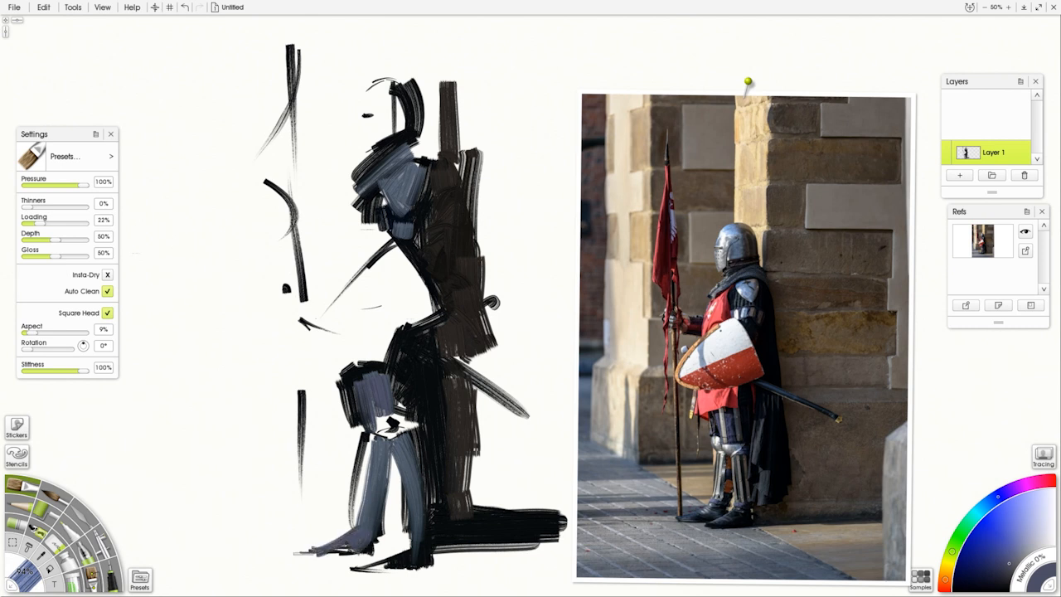
{"action": "left_click_drag", "start_coordinate": [416, 537], "coordinate": [356, 570]}
{"action": "left_click_drag", "start_coordinate": [349, 205], "coordinate": [440, 132]}
Sample a light tan from the reference wall and paint background strokes behind the helmet.
{"action": "left_click", "coordinate": [623, 284]}
{"action": "mouse_move", "coordinate": [624, 284]}
{"action": "left_mouse_down"}
{"action": "mouse_move", "coordinate": [611, 286]}
{"action": "mouse_move", "coordinate": [638, 282]}
{"action": "left_mouse_up"}
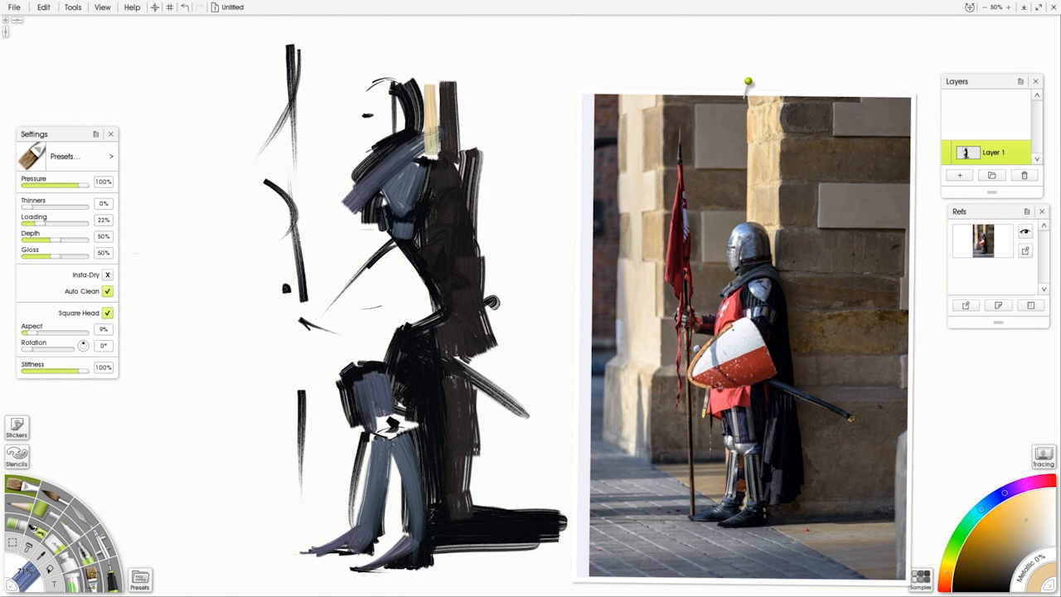
{"action": "mouse_move", "coordinate": [431, 132]}
{"action": "left_mouse_down"}
{"action": "mouse_move", "coordinate": [430, 46]}
{"action": "mouse_move", "coordinate": [420, 83]}
{"action": "mouse_move", "coordinate": [440, 109]}
{"action": "left_mouse_up"}
Sample gray and blue-gray tones from the reference helmet and paint the front and lit planes of the knight's helmet.
{"action": "left_click", "coordinate": [767, 245], "text": "alt"}
{"action": "left_click", "coordinate": [427, 128], "text": "alt"}
{"action": "left_click", "coordinate": [746, 262], "text": "alt"}
{"action": "mouse_move", "coordinate": [385, 129]}
{"action": "left_mouse_down"}
{"action": "mouse_move", "coordinate": [396, 106]}
{"action": "mouse_move", "coordinate": [371, 150]}
{"action": "left_mouse_up"}
{"action": "left_click", "coordinate": [735, 272], "text": "alt"}
{"action": "left_click", "coordinate": [736, 259], "text": "alt"}
{"action": "left_click_drag", "start_coordinate": [388, 89], "coordinate": [383, 124]}
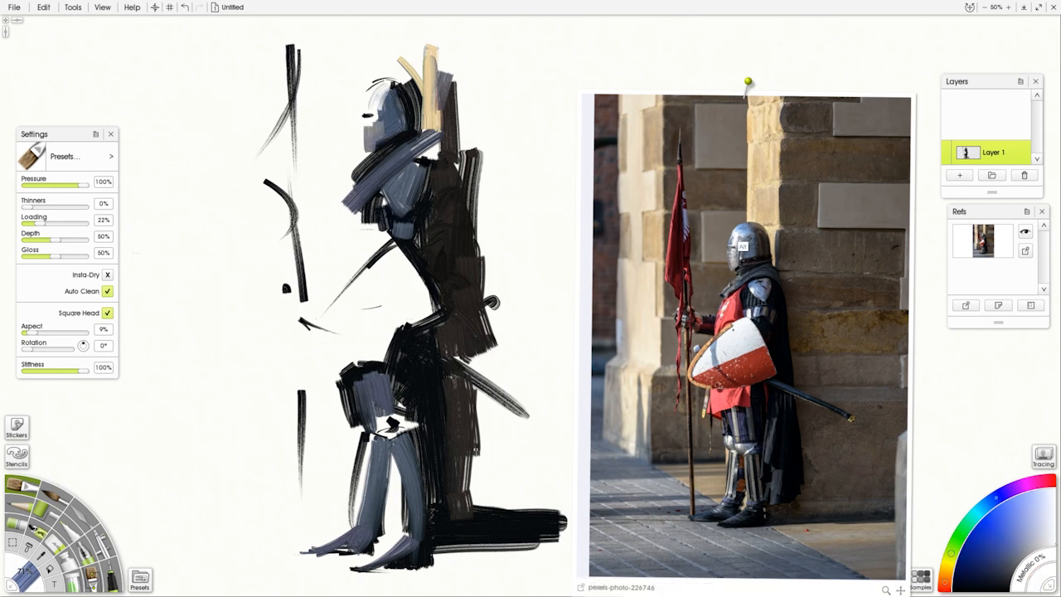
{"action": "left_click", "coordinate": [738, 253], "text": "alt"}
{"action": "left_click_drag", "start_coordinate": [387, 87], "coordinate": [381, 101]}
Paint the surcoat chest in sampled bright red and the outstretched arm and hand in dark red.
{"action": "left_click", "coordinate": [730, 332], "text": "alt"}
{"action": "mouse_move", "coordinate": [375, 195]}
{"action": "left_mouse_down"}
{"action": "mouse_move", "coordinate": [375, 243]}
{"action": "mouse_move", "coordinate": [357, 266]}
{"action": "left_mouse_up"}
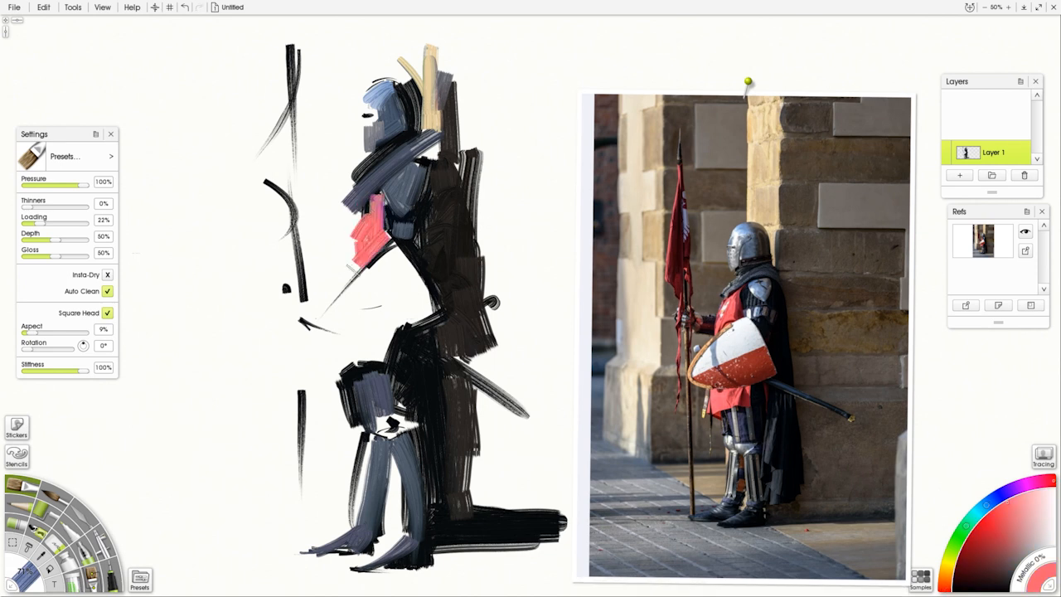
{"action": "mouse_move", "coordinate": [354, 219]}
{"action": "left_mouse_down"}
{"action": "mouse_move", "coordinate": [353, 275]}
{"action": "mouse_move", "coordinate": [296, 264]}
{"action": "mouse_move", "coordinate": [307, 279]}
{"action": "mouse_move", "coordinate": [292, 278]}
{"action": "left_mouse_up"}
{"action": "left_click", "coordinate": [711, 329], "text": "alt"}
{"action": "left_click", "coordinate": [697, 333], "text": "alt"}
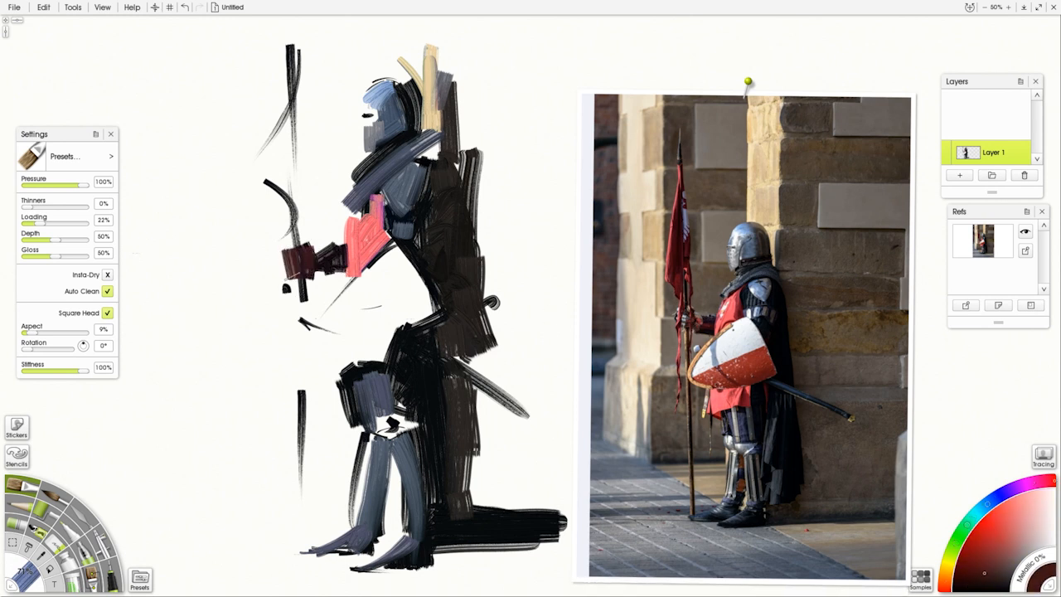
Sample brown and orange edge tones from the reference shield and paint the shield's rim.
{"action": "left_click", "coordinate": [714, 354], "text": "alt"}
{"action": "mouse_move", "coordinate": [383, 239]}
{"action": "left_mouse_down"}
{"action": "mouse_move", "coordinate": [325, 305]}
{"action": "mouse_move", "coordinate": [316, 337]}
{"action": "mouse_move", "coordinate": [354, 358]}
{"action": "mouse_move", "coordinate": [458, 313]}
{"action": "left_mouse_up"}
{"action": "left_click", "coordinate": [705, 366], "text": "alt"}
{"action": "left_click", "coordinate": [691, 374], "text": "alt"}
{"action": "left_click", "coordinate": [700, 385], "text": "alt"}
{"action": "left_click", "coordinate": [724, 397], "text": "alt"}
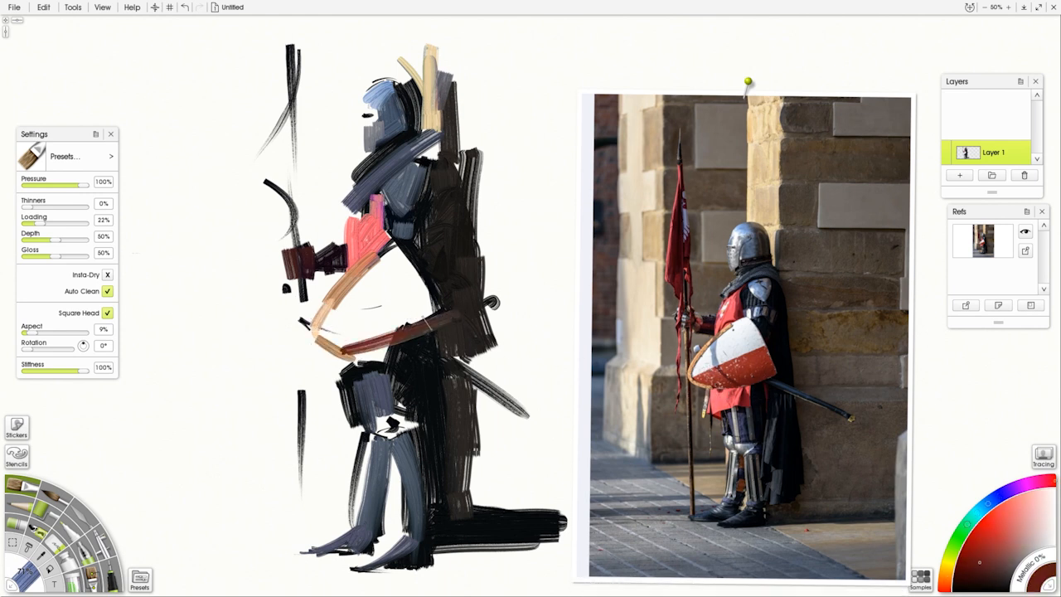
Paint the lower half of the shield with lengthwise strokes in dark red and orange-red sampled from the reference shield.
{"action": "mouse_move", "coordinate": [725, 374]}
{"action": "left_mouse_down"}
{"action": "mouse_move", "coordinate": [793, 372]}
{"action": "mouse_move", "coordinate": [709, 368]}
{"action": "left_mouse_up"}
{"action": "left_click_drag", "start_coordinate": [526, 322], "coordinate": [568, 316], "text": "shift"}
{"action": "left_click", "coordinate": [737, 371], "text": "alt"}
{"action": "mouse_move", "coordinate": [343, 343]}
{"action": "left_mouse_down"}
{"action": "mouse_move", "coordinate": [444, 310]}
{"action": "mouse_move", "coordinate": [433, 295]}
{"action": "left_mouse_up"}
{"action": "left_click", "coordinate": [737, 370], "text": "alt"}
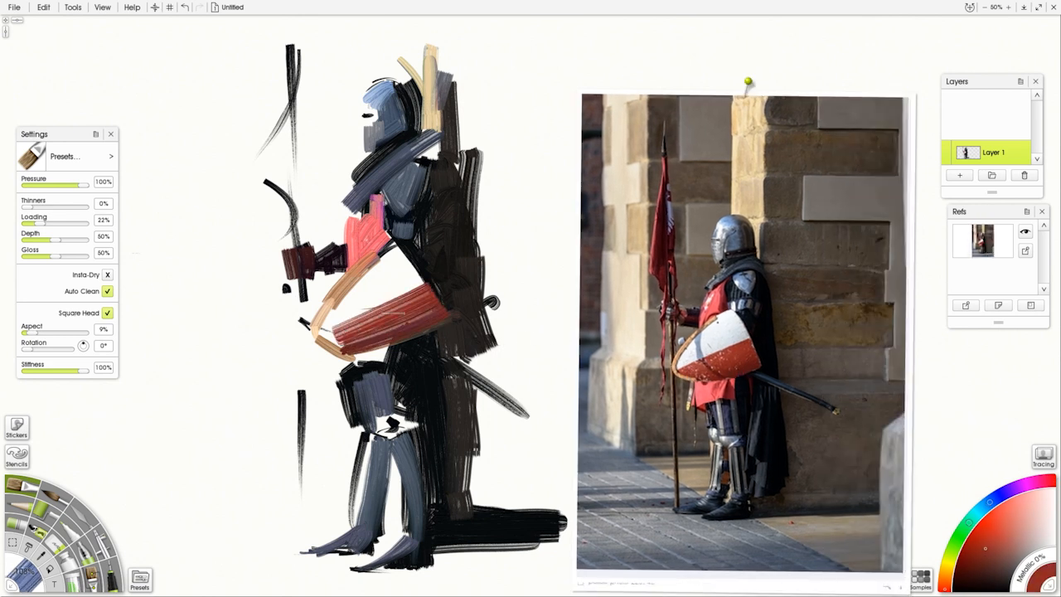
{"action": "left_click_drag", "start_coordinate": [322, 344], "coordinate": [430, 281]}
{"action": "left_click", "coordinate": [689, 370], "text": "alt"}
{"action": "mouse_move", "coordinate": [320, 331]}
{"action": "left_mouse_down"}
{"action": "mouse_move", "coordinate": [420, 278]}
{"action": "mouse_move", "coordinate": [394, 253]}
{"action": "mouse_move", "coordinate": [421, 282]}
{"action": "left_mouse_up"}
Fill the upper half of the shield with off-white strokes sampled from the reference shield.
{"action": "left_click", "coordinate": [739, 348], "text": "alt"}
{"action": "left_click", "coordinate": [711, 343], "text": "alt"}
{"action": "mouse_move", "coordinate": [353, 301]}
{"action": "left_mouse_down"}
{"action": "mouse_move", "coordinate": [402, 253]}
{"action": "mouse_move", "coordinate": [322, 329]}
{"action": "mouse_move", "coordinate": [338, 321]}
{"action": "left_mouse_up"}
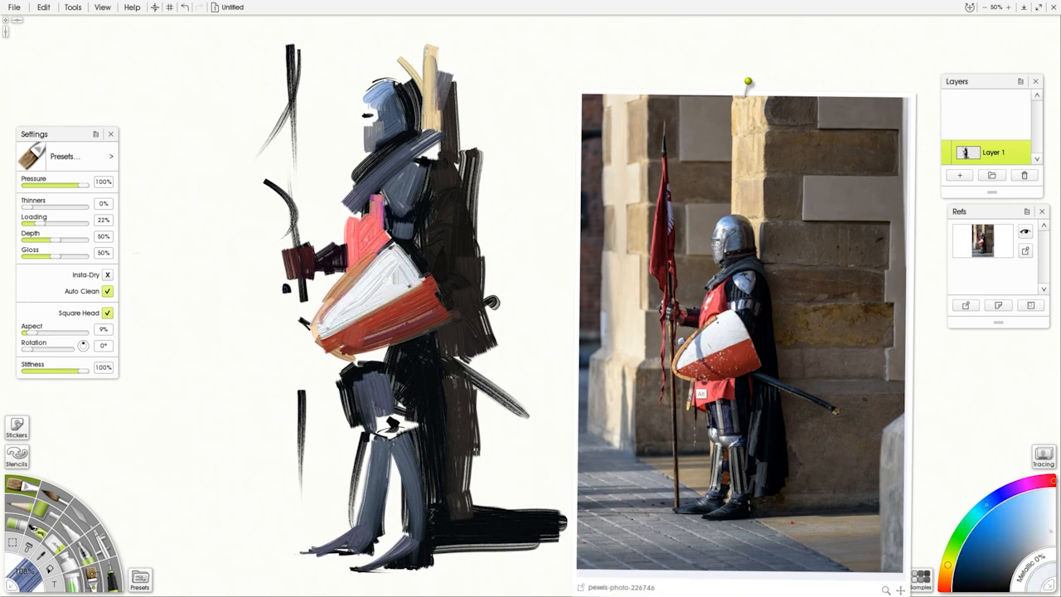
Reduce the brush size and paint the helmet's face plate in a gray sampled from the reference.
{"action": "left_click", "coordinate": [718, 261], "text": "alt"}
{"action": "key", "text": "bracketleft"}
{"action": "key", "text": "bracketleft"}
{"action": "key", "text": "bracketleft"}
{"action": "key", "text": "bracketleft"}
{"action": "key", "text": "bracketleft"}
{"action": "key", "text": "bracketleft"}
{"action": "left_click_drag", "start_coordinate": [364, 124], "coordinate": [370, 153]}
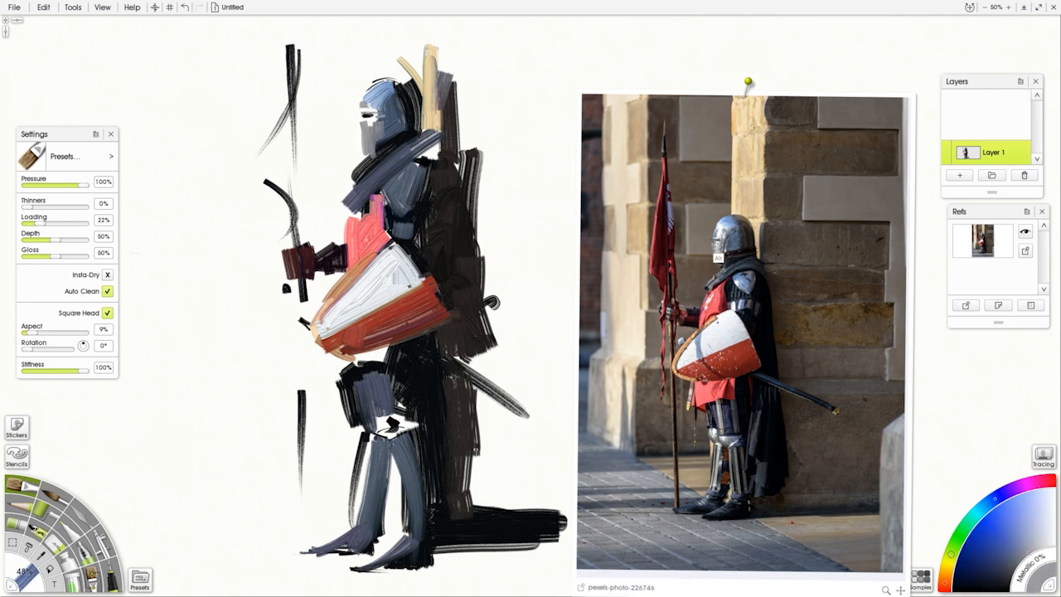
Shape the shoulder, neck drape and back edge of the helmet with tones sampled from the reference armor.
{"action": "left_click", "coordinate": [719, 258], "text": "alt"}
{"action": "left_click", "coordinate": [746, 287], "text": "alt"}
{"action": "left_click_drag", "start_coordinate": [388, 173], "coordinate": [421, 155]}
{"action": "mouse_move", "coordinate": [421, 156]}
{"action": "left_mouse_down"}
{"action": "mouse_move", "coordinate": [438, 168]}
{"action": "mouse_move", "coordinate": [429, 199]}
{"action": "mouse_move", "coordinate": [446, 194]}
{"action": "left_mouse_up"}
{"action": "left_click", "coordinate": [737, 266], "text": "alt"}
{"action": "left_click_drag", "start_coordinate": [424, 135], "coordinate": [394, 155]}
{"action": "left_click", "coordinate": [718, 239], "text": "alt"}
{"action": "left_click_drag", "start_coordinate": [394, 81], "coordinate": [429, 103]}
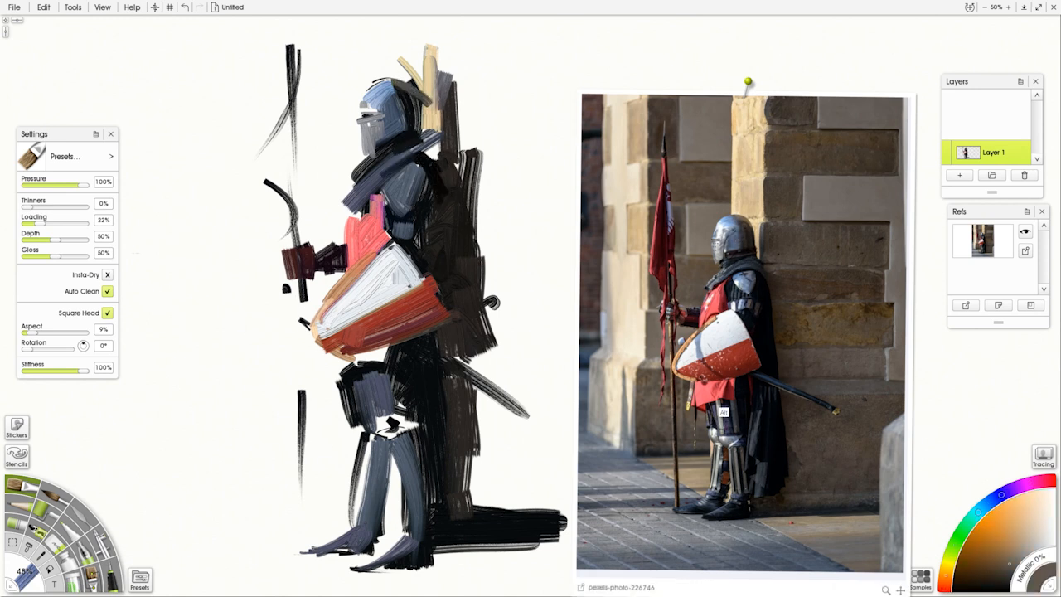
Rework the thighs in sampled dark tones and paint the surcoat skirt below the shield in bright red.
{"action": "left_click", "coordinate": [725, 412], "text": "alt"}
{"action": "mouse_move", "coordinate": [386, 357]}
{"action": "left_mouse_down"}
{"action": "mouse_move", "coordinate": [400, 362]}
{"action": "mouse_move", "coordinate": [345, 363]}
{"action": "mouse_move", "coordinate": [344, 388]}
{"action": "mouse_move", "coordinate": [380, 360]}
{"action": "mouse_move", "coordinate": [384, 370]}
{"action": "mouse_move", "coordinate": [404, 362]}
{"action": "mouse_move", "coordinate": [404, 385]}
{"action": "mouse_move", "coordinate": [387, 378]}
{"action": "mouse_move", "coordinate": [370, 429]}
{"action": "mouse_move", "coordinate": [409, 423]}
{"action": "mouse_move", "coordinate": [359, 524]}
{"action": "left_mouse_up"}
{"action": "left_click", "coordinate": [719, 412], "text": "alt"}
{"action": "left_click", "coordinate": [712, 407], "text": "alt"}
{"action": "left_click", "coordinate": [711, 394], "text": "alt"}
{"action": "left_click", "coordinate": [718, 407], "text": "alt"}
{"action": "left_click", "coordinate": [716, 401], "text": "alt"}
Paint the knee and shin armor in gray-blue tones sampled from the reference legs.
{"action": "left_click", "coordinate": [711, 424], "text": "alt"}
{"action": "left_click", "coordinate": [729, 453]}
{"action": "left_click_drag", "start_coordinate": [398, 449], "coordinate": [407, 529]}
Darken the ground shadow running from the feet with near-black strokes sampled from the reference boots.
{"action": "mouse_move", "coordinate": [372, 562]}
{"action": "left_mouse_down"}
{"action": "mouse_move", "coordinate": [403, 546]}
{"action": "mouse_move", "coordinate": [519, 563]}
{"action": "left_mouse_up"}
{"action": "left_click", "coordinate": [745, 516], "text": "alt"}
{"action": "mouse_move", "coordinate": [473, 547]}
{"action": "left_mouse_down"}
{"action": "mouse_move", "coordinate": [473, 564]}
{"action": "mouse_move", "coordinate": [551, 563]}
{"action": "left_mouse_up"}
Widen the back edge of the cloak with long black strokes sampled from the reference cloak.
{"action": "left_click", "coordinate": [784, 482]}
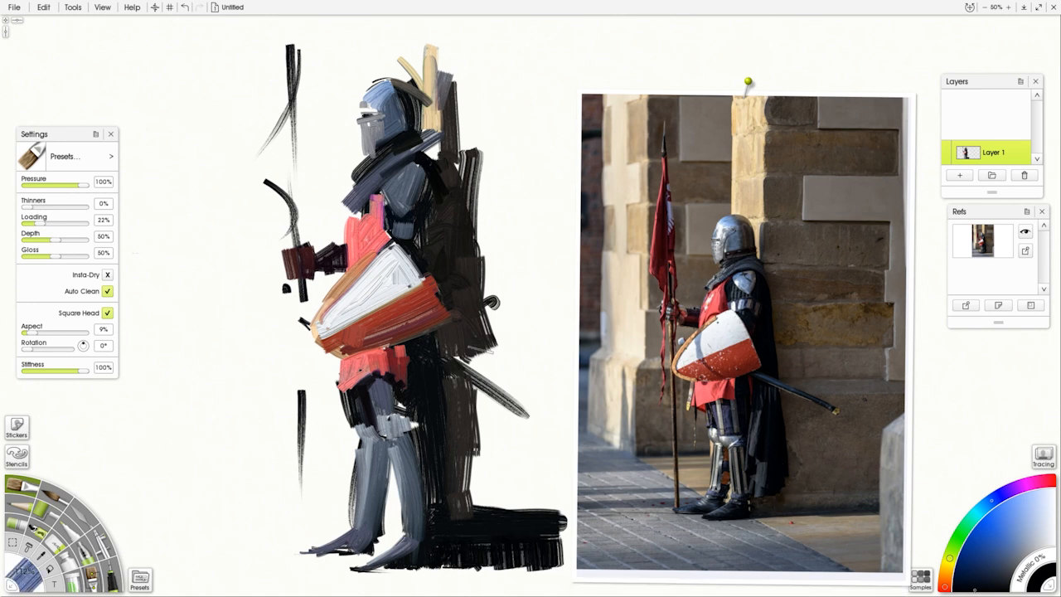
{"action": "left_click_drag", "start_coordinate": [474, 350], "coordinate": [489, 463]}
{"action": "left_click_drag", "start_coordinate": [476, 388], "coordinate": [483, 484]}
{"action": "left_click_drag", "start_coordinate": [462, 219], "coordinate": [477, 359]}
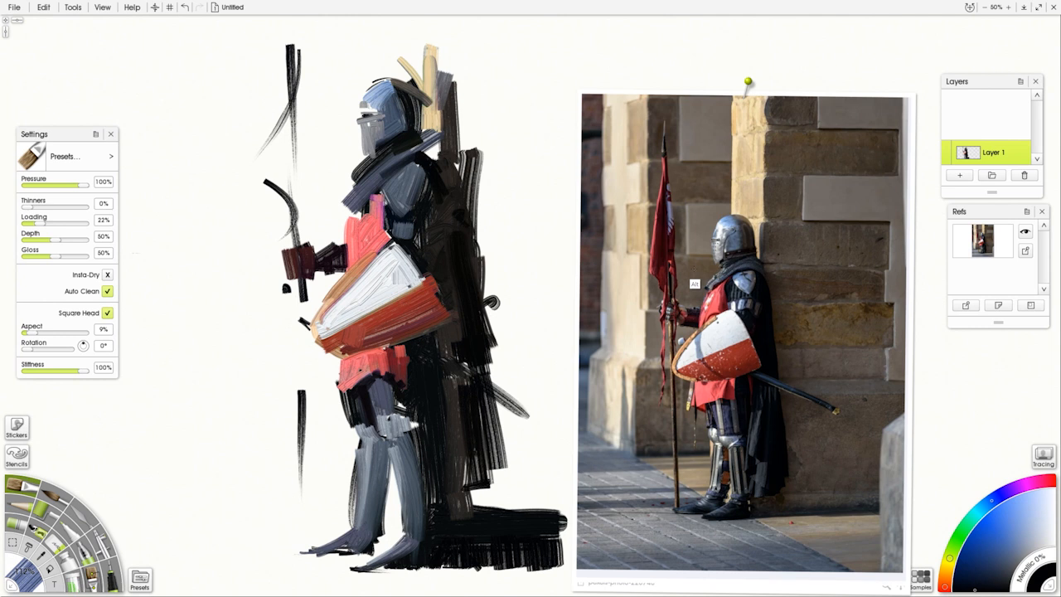
Block in the hanging flag and its lower folds with dark red sampled from the reference flag.
{"action": "left_click", "coordinate": [668, 272], "text": "alt"}
{"action": "left_click_drag", "start_coordinate": [296, 110], "coordinate": [287, 111]}
{"action": "left_click_drag", "start_coordinate": [291, 110], "coordinate": [258, 183]}
{"action": "left_click_drag", "start_coordinate": [288, 51], "coordinate": [280, 142]}
{"action": "left_click_drag", "start_coordinate": [296, 58], "coordinate": [293, 195]}
{"action": "left_click_drag", "start_coordinate": [274, 159], "coordinate": [283, 192]}
{"action": "left_click_drag", "start_coordinate": [282, 194], "coordinate": [287, 246]}
{"action": "left_click_drag", "start_coordinate": [287, 233], "coordinate": [272, 260]}
Layer sampled reds over the flag, extending it to the top of the canvas and down to the hand.
{"action": "left_click", "coordinate": [653, 255], "text": "alt"}
{"action": "left_click", "coordinate": [662, 281], "text": "alt"}
{"action": "left_click_drag", "start_coordinate": [287, 218], "coordinate": [277, 270]}
{"action": "left_click_drag", "start_coordinate": [281, 76], "coordinate": [259, 194]}
{"action": "left_click_drag", "start_coordinate": [288, 32], "coordinate": [283, 99]}
{"action": "left_click_drag", "start_coordinate": [284, 18], "coordinate": [286, 146]}
{"action": "left_click_drag", "start_coordinate": [291, 66], "coordinate": [289, 111]}
{"action": "left_click_drag", "start_coordinate": [288, 217], "coordinate": [277, 266]}
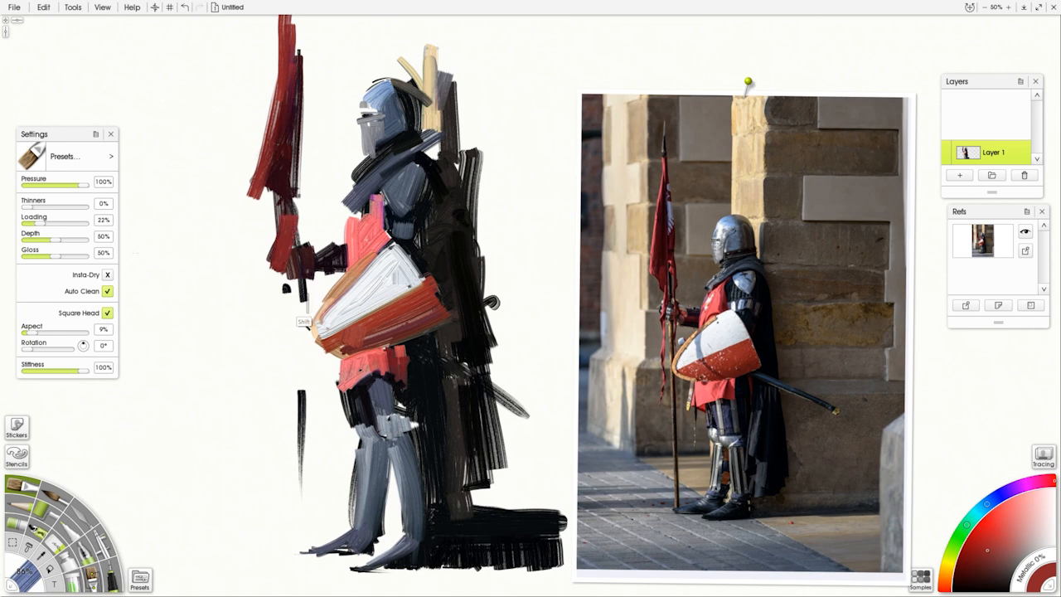
Paint the flag's thin red tail and the dark brown pole down to the ground with a smaller brush.
{"action": "left_click_drag", "start_coordinate": [307, 304], "coordinate": [290, 304]}
{"action": "left_click_drag", "start_coordinate": [284, 273], "coordinate": [277, 401]}
{"action": "left_click", "coordinate": [672, 365], "text": "alt"}
{"action": "left_click", "coordinate": [671, 365], "text": "alt"}
{"action": "left_click_drag", "start_coordinate": [301, 277], "coordinate": [308, 547]}
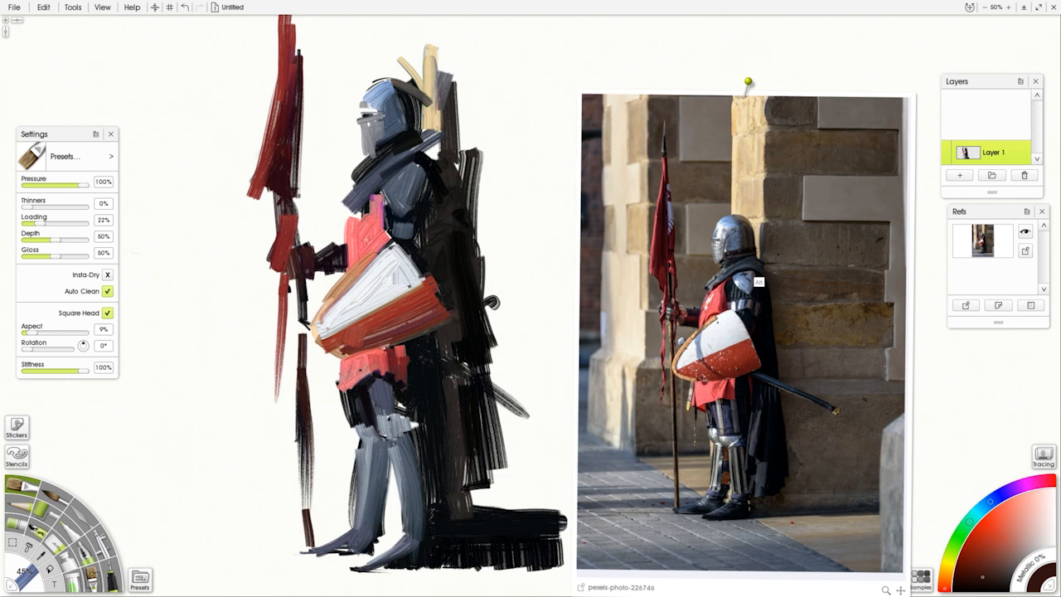
Paint dark and muted purple-gray strokes behind the helmet and neck.
{"action": "left_click", "coordinate": [758, 282], "text": "alt"}
{"action": "left_click_drag", "start_coordinate": [430, 109], "coordinate": [434, 155]}
{"action": "left_click", "coordinate": [446, 158], "text": "alt"}
{"action": "left_click", "coordinate": [444, 107], "text": "alt"}
{"action": "left_click_drag", "start_coordinate": [439, 114], "coordinate": [436, 156]}
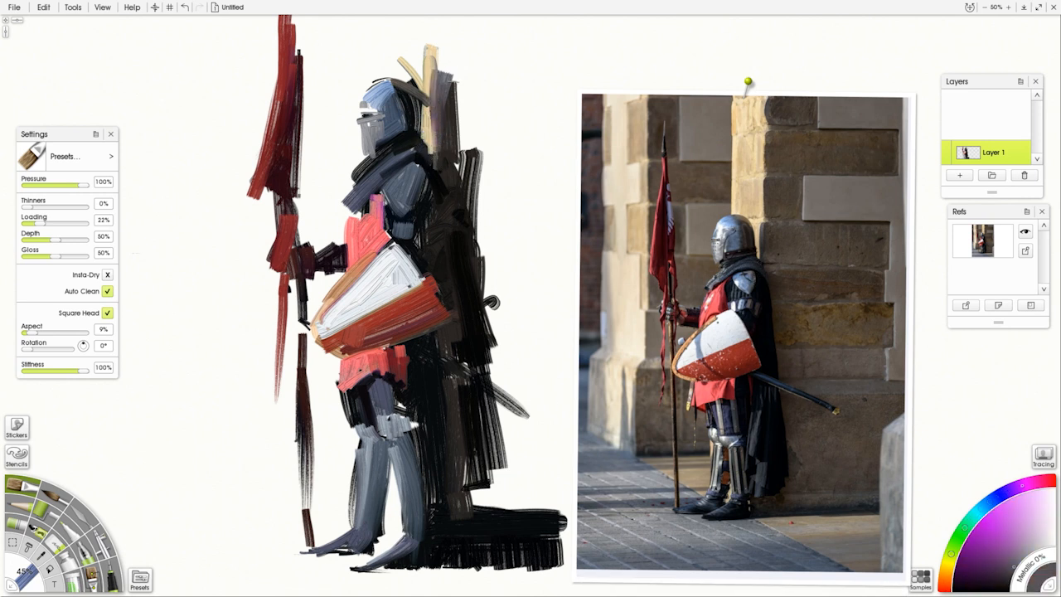
Add dark blue-gray vertical folds to the lower cloak behind the legs.
{"action": "left_click", "coordinate": [750, 208]}
{"action": "left_click", "coordinate": [751, 457]}
{"action": "left_click_drag", "start_coordinate": [433, 380], "coordinate": [421, 461]}
{"action": "mouse_move", "coordinate": [423, 465]}
{"action": "left_mouse_down"}
{"action": "mouse_move", "coordinate": [479, 471]}
{"action": "mouse_move", "coordinate": [448, 495]}
{"action": "mouse_move", "coordinate": [442, 395]}
{"action": "mouse_move", "coordinate": [434, 510]}
{"action": "left_mouse_up"}
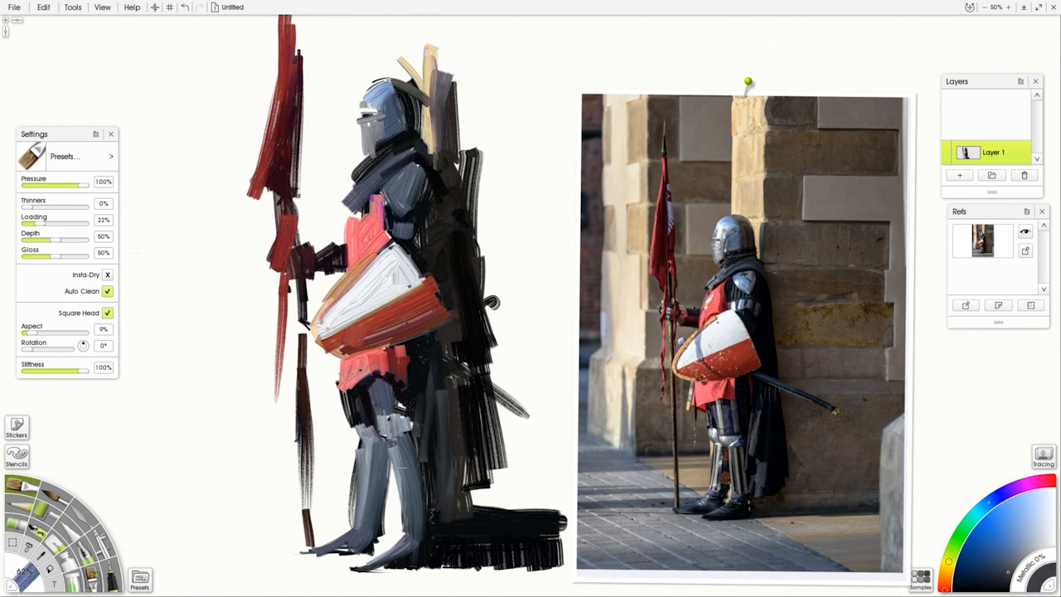
Fill the gap between the shins with a tan sampled from the reference ground, using a smaller brush.
{"action": "left_click", "coordinate": [719, 509]}
{"action": "key", "text": "bracketleft"}
{"action": "left_click_drag", "start_coordinate": [394, 472], "coordinate": [396, 518]}
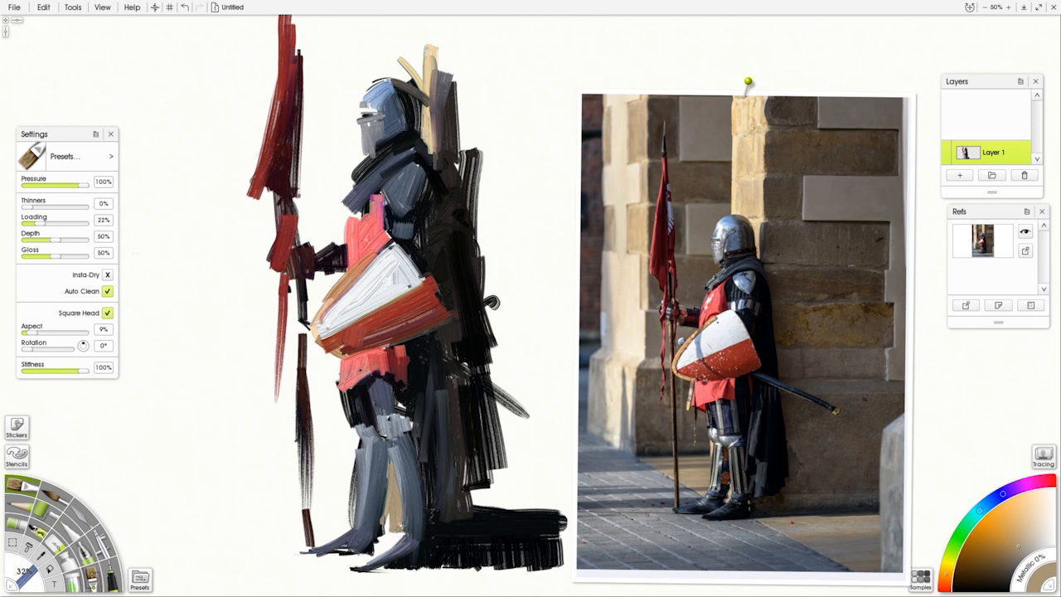
Enlarge the brush and scrub sampled browns over the wall base and ground behind the cloak.
{"action": "left_click", "coordinate": [767, 475]}
{"action": "key", "text": "bracketright"}
{"action": "left_click_drag", "start_coordinate": [473, 504], "coordinate": [504, 471]}
{"action": "left_click", "coordinate": [786, 485]}
{"action": "left_click_drag", "start_coordinate": [512, 464], "coordinate": [532, 512]}
{"action": "mouse_move", "coordinate": [520, 431]}
{"action": "left_mouse_down"}
{"action": "mouse_move", "coordinate": [537, 500]}
{"action": "mouse_move", "coordinate": [558, 509]}
{"action": "mouse_move", "coordinate": [514, 514]}
{"action": "left_mouse_up"}
{"action": "left_click", "coordinate": [816, 516]}
{"action": "mouse_move", "coordinate": [537, 523]}
{"action": "left_mouse_down"}
{"action": "mouse_move", "coordinate": [560, 531]}
{"action": "mouse_move", "coordinate": [564, 507]}
{"action": "left_mouse_up"}
{"action": "left_click_drag", "start_coordinate": [558, 406], "coordinate": [543, 507]}
Paint gray-brown and tan background patches between the flagpole and the knight's legs.
{"action": "left_click", "coordinate": [639, 470], "text": "alt"}
{"action": "mouse_move", "coordinate": [316, 412]}
{"action": "left_mouse_down"}
{"action": "mouse_move", "coordinate": [317, 467]}
{"action": "mouse_move", "coordinate": [327, 459]}
{"action": "mouse_move", "coordinate": [320, 521]}
{"action": "left_mouse_up"}
{"action": "left_click", "coordinate": [606, 505], "text": "alt"}
{"action": "mouse_move", "coordinate": [334, 466]}
{"action": "left_mouse_down"}
{"action": "mouse_move", "coordinate": [333, 521]}
{"action": "mouse_move", "coordinate": [344, 515]}
{"action": "left_mouse_up"}
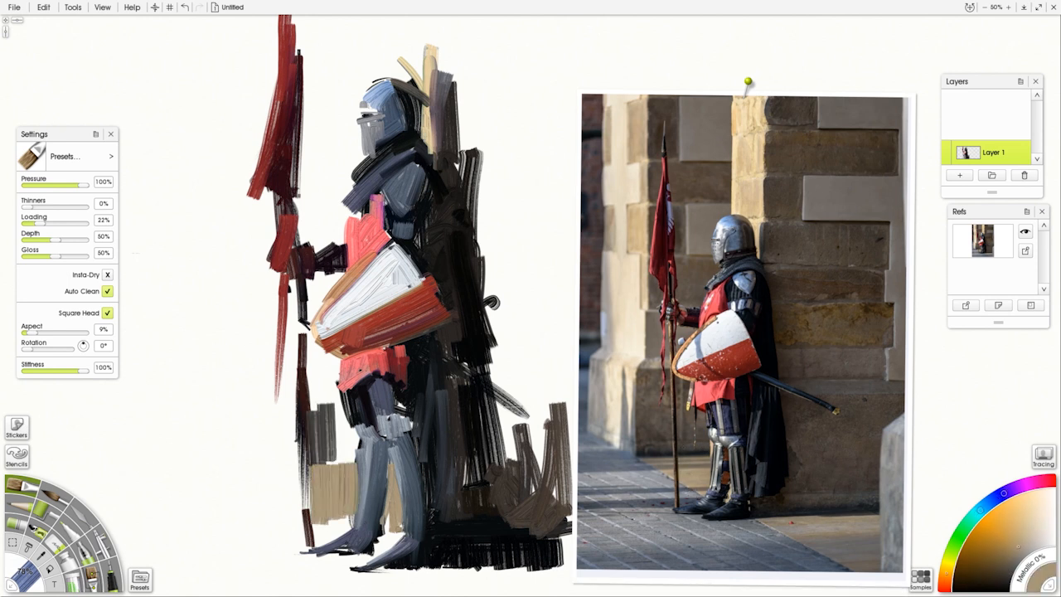
Move the reference photo slightly farther away from the painted figure.
{"action": "key", "text": "h"}
{"action": "key", "text": "h"}
{"action": "left_click_drag", "start_coordinate": [705, 208], "coordinate": [713, 536]}
{"action": "key", "text": "h"}
{"action": "mouse_move", "coordinate": [711, 453]}
{"action": "left_mouse_down"}
{"action": "mouse_move", "coordinate": [725, 593]}
{"action": "mouse_move", "coordinate": [732, 111]}
{"action": "left_mouse_up"}
{"action": "key", "text": "h"}
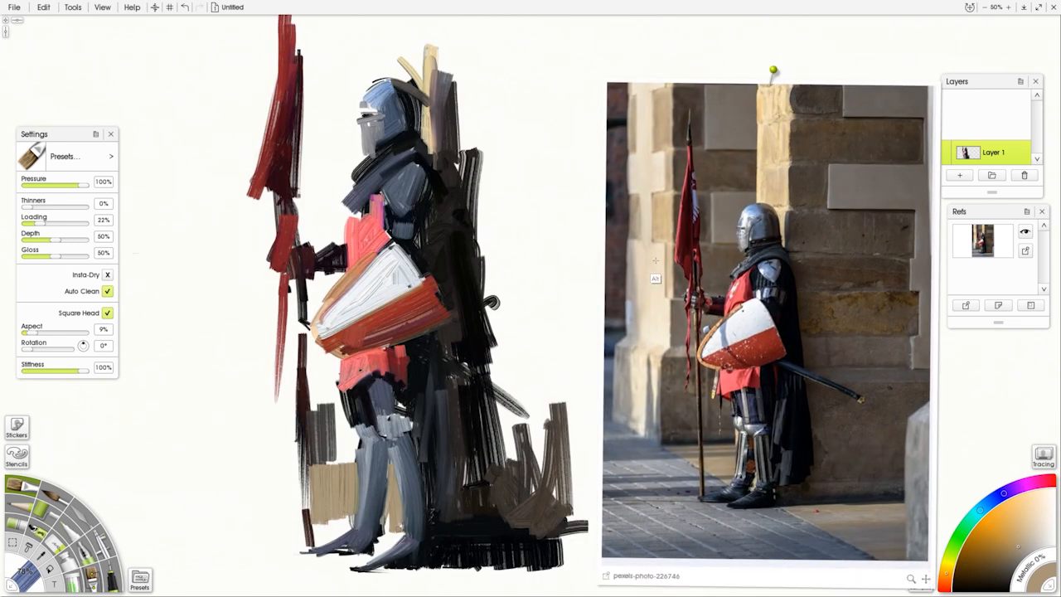
Paint long vertical wall strokes around the flagpole in light beige and gray-brown sampled from the reference wall.
{"action": "left_click", "coordinate": [657, 280]}
{"action": "left_click_drag", "start_coordinate": [223, 197], "coordinate": [225, 413]}
{"action": "left_click_drag", "start_coordinate": [241, 234], "coordinate": [250, 440]}
{"action": "left_click", "coordinate": [675, 282]}
{"action": "left_click_drag", "start_coordinate": [263, 209], "coordinate": [264, 450]}
{"action": "left_click_drag", "start_coordinate": [290, 283], "coordinate": [282, 509]}
{"action": "mouse_move", "coordinate": [268, 369]}
{"action": "left_mouse_down"}
{"action": "mouse_move", "coordinate": [265, 459]}
{"action": "mouse_move", "coordinate": [277, 477]}
{"action": "left_mouse_up"}
Fill the background between the flag and the knight's chest and face with sampled dark brown vertical strokes.
{"action": "left_click", "coordinate": [709, 280]}
{"action": "mouse_move", "coordinate": [306, 197]}
{"action": "left_mouse_down"}
{"action": "mouse_move", "coordinate": [307, 239]}
{"action": "mouse_move", "coordinate": [323, 244]}
{"action": "left_mouse_up"}
{"action": "left_click_drag", "start_coordinate": [326, 175], "coordinate": [336, 241]}
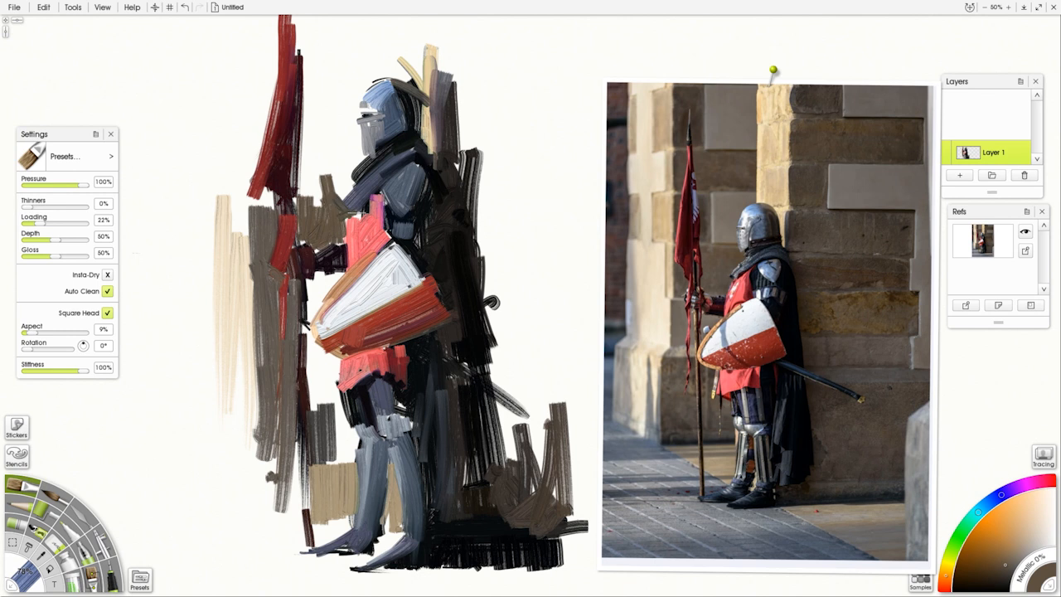
{"action": "left_click_drag", "start_coordinate": [341, 165], "coordinate": [343, 209]}
{"action": "left_click_drag", "start_coordinate": [314, 109], "coordinate": [320, 219]}
{"action": "left_click_drag", "start_coordinate": [311, 32], "coordinate": [306, 202]}
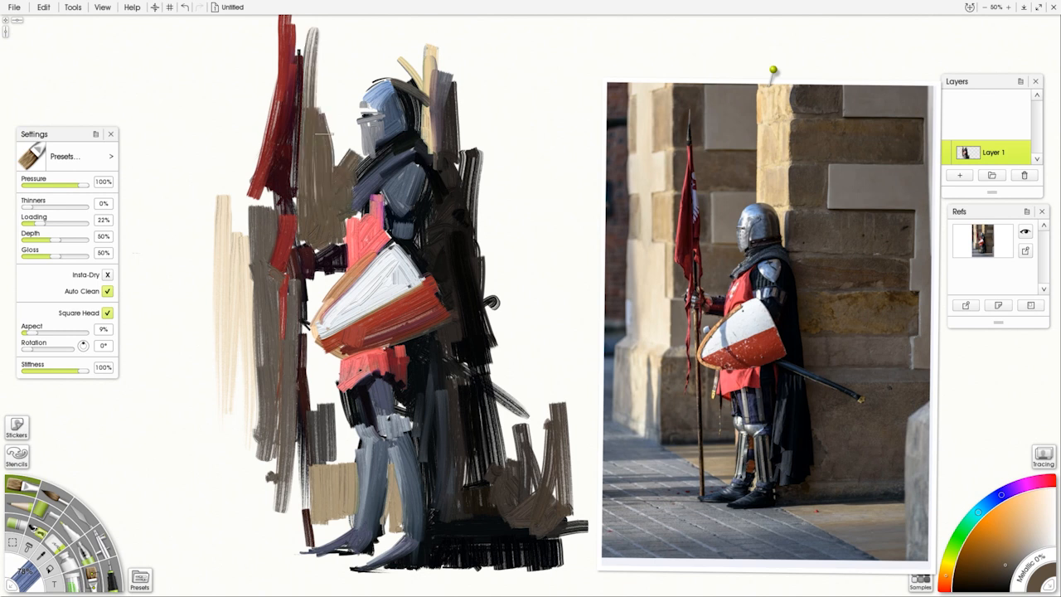
{"action": "left_click_drag", "start_coordinate": [332, 78], "coordinate": [335, 171]}
{"action": "left_click_drag", "start_coordinate": [335, 76], "coordinate": [354, 162]}
{"action": "left_click_drag", "start_coordinate": [353, 111], "coordinate": [359, 161]}
Sample a gray-brown from the reference wall and extend the background in front of and above the helmet.
{"action": "left_click", "coordinate": [723, 222]}
{"action": "left_click_drag", "start_coordinate": [354, 85], "coordinate": [359, 130]}
{"action": "key", "text": "ctrl+z"}
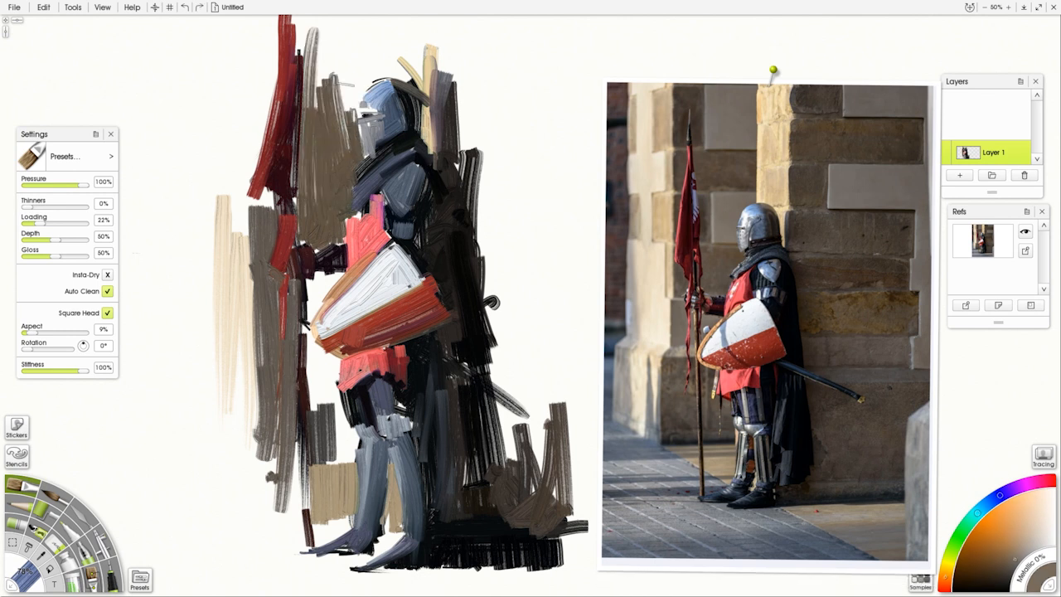
{"action": "left_click_drag", "start_coordinate": [329, 70], "coordinate": [344, 141]}
{"action": "left_click_drag", "start_coordinate": [316, 70], "coordinate": [322, 146]}
{"action": "left_click_drag", "start_coordinate": [348, 101], "coordinate": [335, 28]}
{"action": "left_click_drag", "start_coordinate": [318, 73], "coordinate": [315, 35]}
{"action": "mouse_move", "coordinate": [352, 90]}
{"action": "left_mouse_down"}
{"action": "mouse_move", "coordinate": [367, 20]}
{"action": "mouse_move", "coordinate": [365, 72]}
{"action": "left_mouse_up"}
Paint light tan wall strokes directly above the helmet with a color sampled from the sunlit reference wall.
{"action": "left_click", "coordinate": [761, 197], "text": "alt"}
{"action": "mouse_move", "coordinate": [381, 21]}
{"action": "left_mouse_down"}
{"action": "mouse_move", "coordinate": [390, 74]}
{"action": "mouse_move", "coordinate": [406, 76]}
{"action": "left_mouse_up"}
{"action": "left_click_drag", "start_coordinate": [414, 20], "coordinate": [418, 71]}
Refine the helmet with sampled steel grays and add light highlights to the shoulder armor and surcoat chest.
{"action": "left_click", "coordinate": [738, 234], "text": "alt"}
{"action": "left_click_drag", "start_coordinate": [421, 188], "coordinate": [399, 188]}
{"action": "left_click_drag", "start_coordinate": [365, 88], "coordinate": [358, 114]}
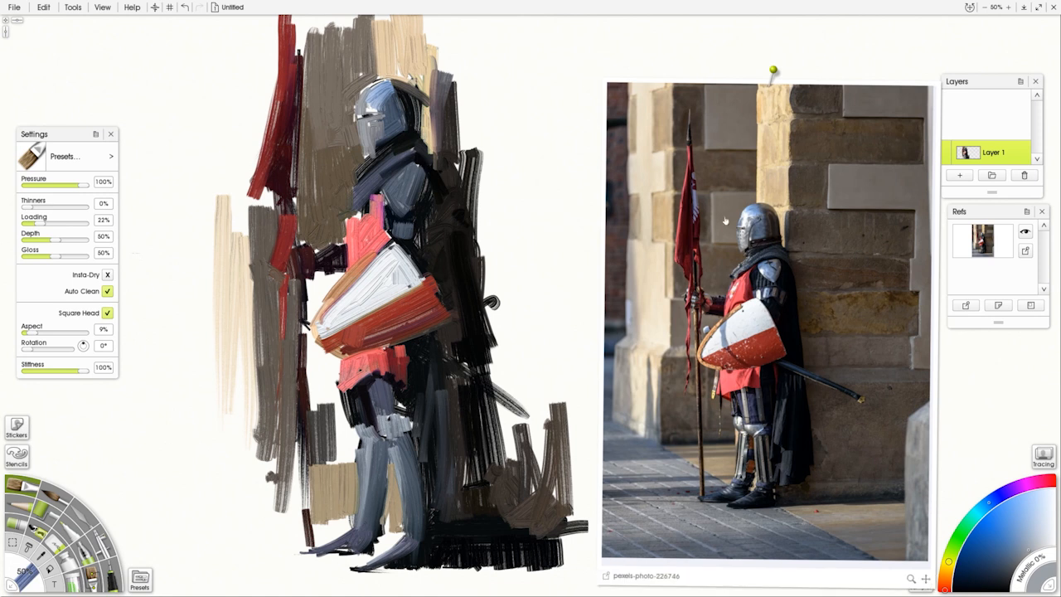
{"action": "left_click", "coordinate": [745, 241], "text": "alt"}
{"action": "mouse_move", "coordinate": [390, 189]}
{"action": "left_mouse_down"}
{"action": "mouse_move", "coordinate": [401, 203]}
{"action": "mouse_move", "coordinate": [357, 228]}
{"action": "left_mouse_up"}
{"action": "left_click", "coordinate": [765, 286], "text": "alt"}
{"action": "left_click", "coordinate": [768, 287], "text": "alt"}
{"action": "left_click", "coordinate": [734, 310], "text": "alt"}
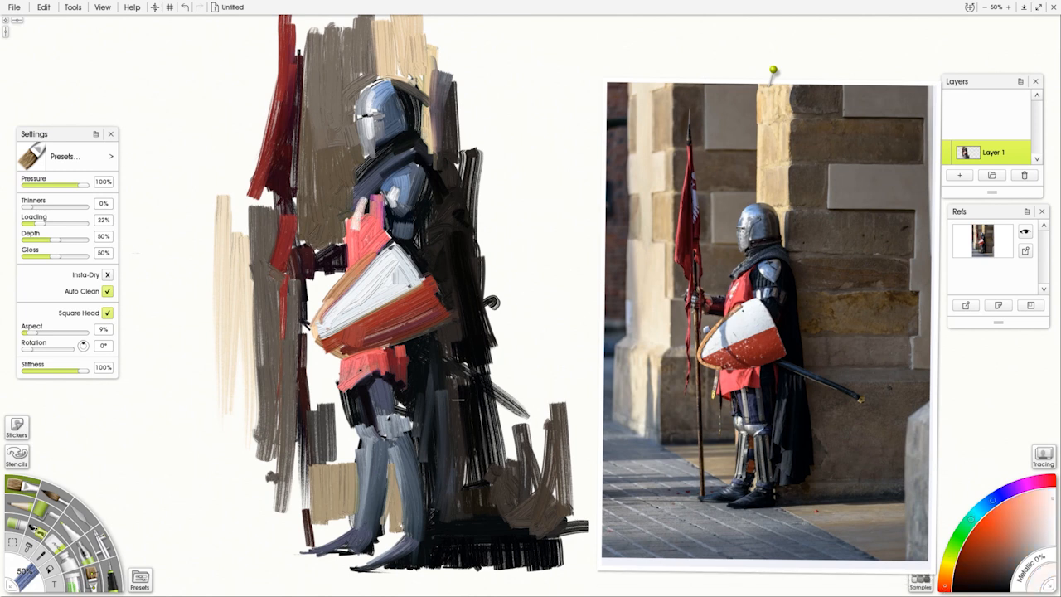
Define the knee guards in sampled blue-gray and add dark vertical lines to the shin armor.
{"action": "left_click", "coordinate": [754, 453], "text": "alt"}
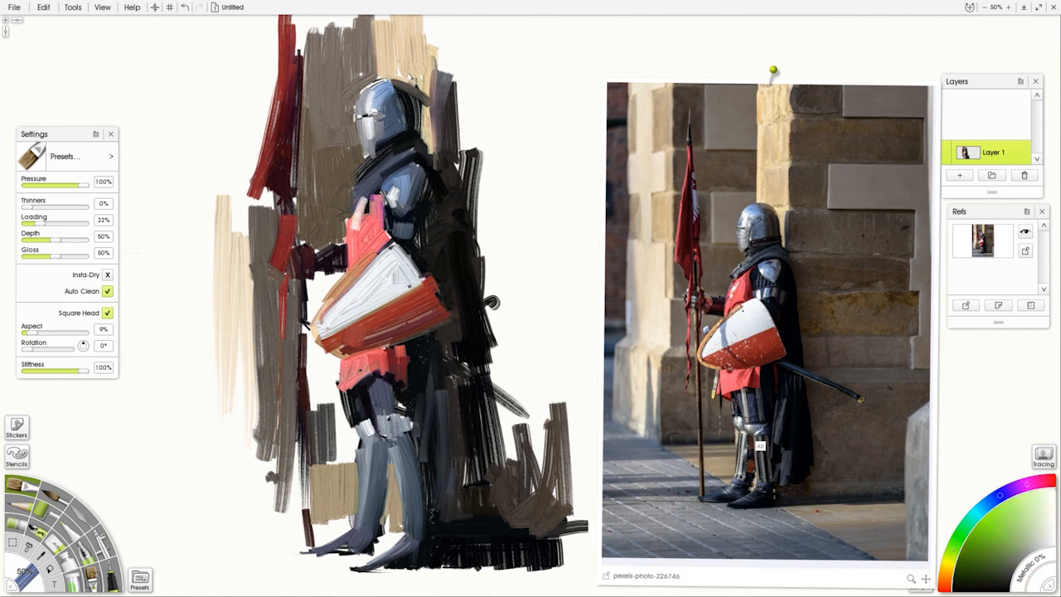
{"action": "left_click", "coordinate": [760, 448], "text": "alt"}
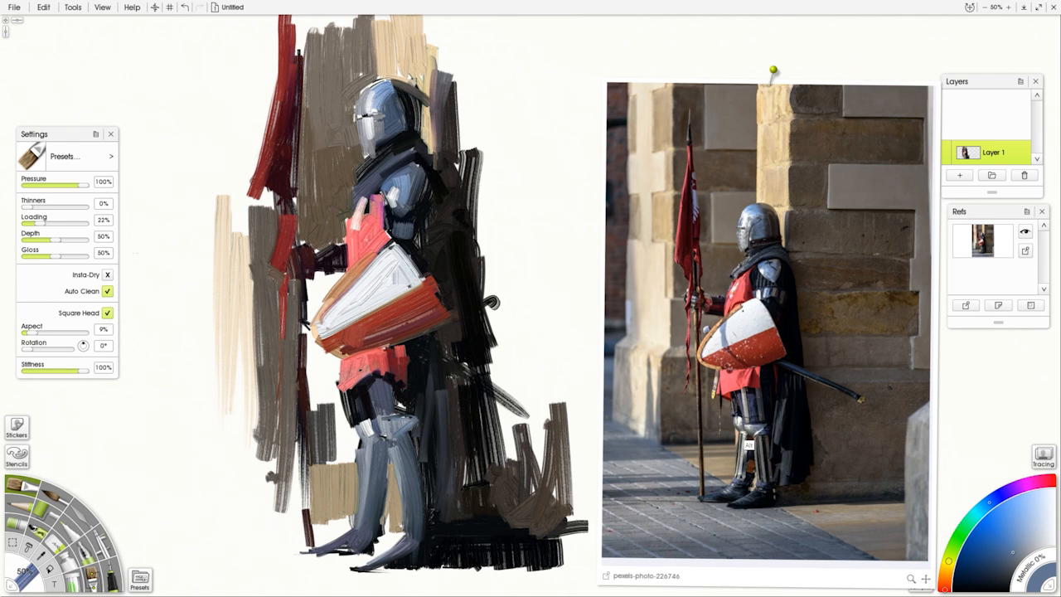
{"action": "left_click", "coordinate": [750, 445], "text": "alt"}
{"action": "left_click", "coordinate": [768, 479], "text": "alt"}
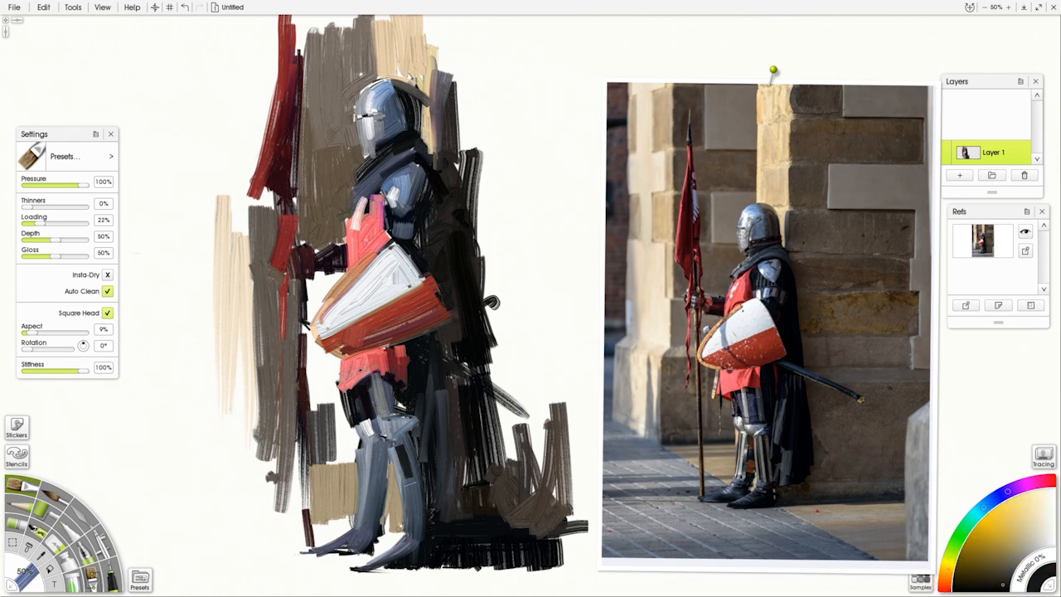
{"action": "left_click_drag", "start_coordinate": [391, 460], "coordinate": [378, 547]}
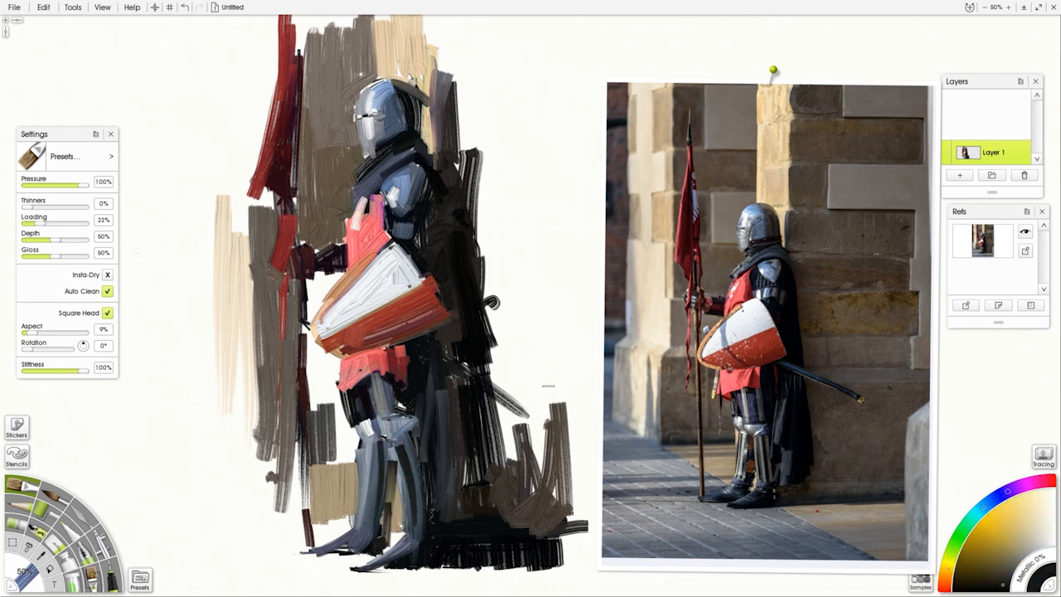
Refine the thigh armor and extend the front of the surcoat skirt in sampled light red.
{"action": "left_click", "coordinate": [392, 395], "text": "alt"}
{"action": "left_click", "coordinate": [752, 405], "text": "alt"}
{"action": "left_click", "coordinate": [734, 387], "text": "alt"}
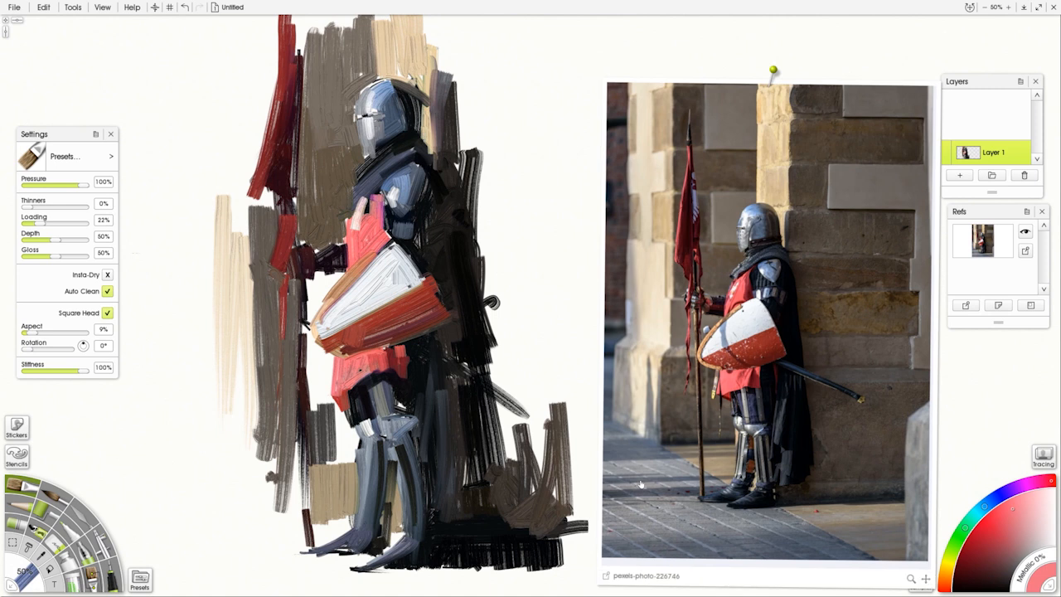
Fill the gaps between the pole, shield and legs with gray-brown and brown sampled from the reference wall.
{"action": "left_click", "coordinate": [715, 340], "text": "alt"}
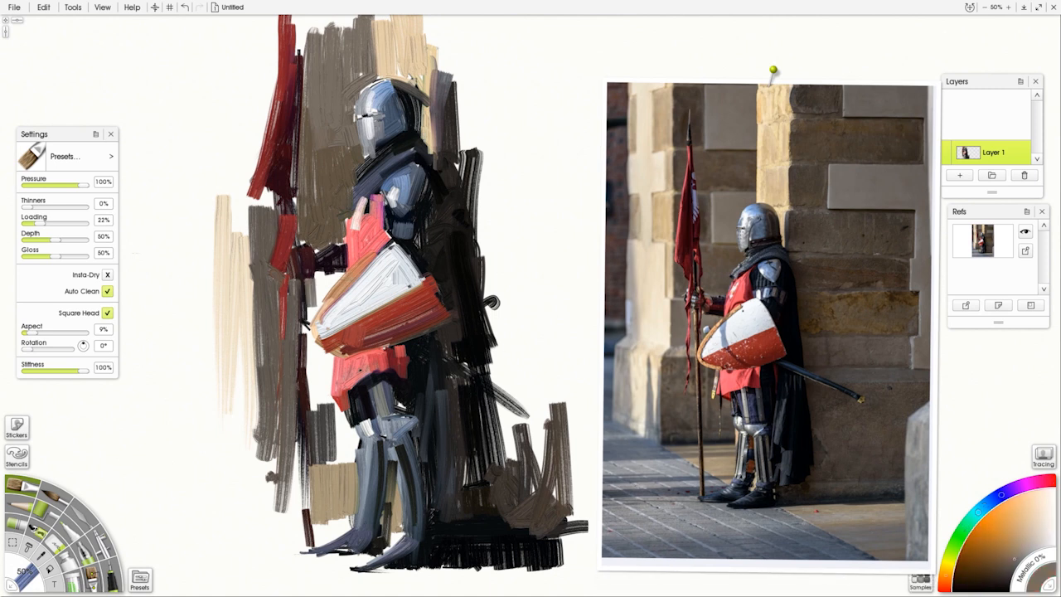
{"action": "mouse_move", "coordinate": [312, 309]}
{"action": "left_mouse_down"}
{"action": "mouse_move", "coordinate": [336, 275]}
{"action": "mouse_move", "coordinate": [309, 388]}
{"action": "mouse_move", "coordinate": [329, 390]}
{"action": "mouse_move", "coordinate": [341, 464]}
{"action": "mouse_move", "coordinate": [354, 467]}
{"action": "left_mouse_up"}
{"action": "left_click", "coordinate": [674, 400], "text": "alt"}
{"action": "left_click_drag", "start_coordinate": [313, 383], "coordinate": [314, 446]}
Extend the light tan wall behind the helmet and rework the muted purple edge beside it.
{"action": "left_click", "coordinate": [781, 196], "text": "alt"}
{"action": "mouse_move", "coordinate": [431, 67]}
{"action": "left_mouse_down"}
{"action": "mouse_move", "coordinate": [428, 16]}
{"action": "mouse_move", "coordinate": [448, 125]}
{"action": "left_mouse_up"}
{"action": "left_click", "coordinate": [448, 116], "text": "alt"}
{"action": "left_click", "coordinate": [430, 57], "text": "alt"}
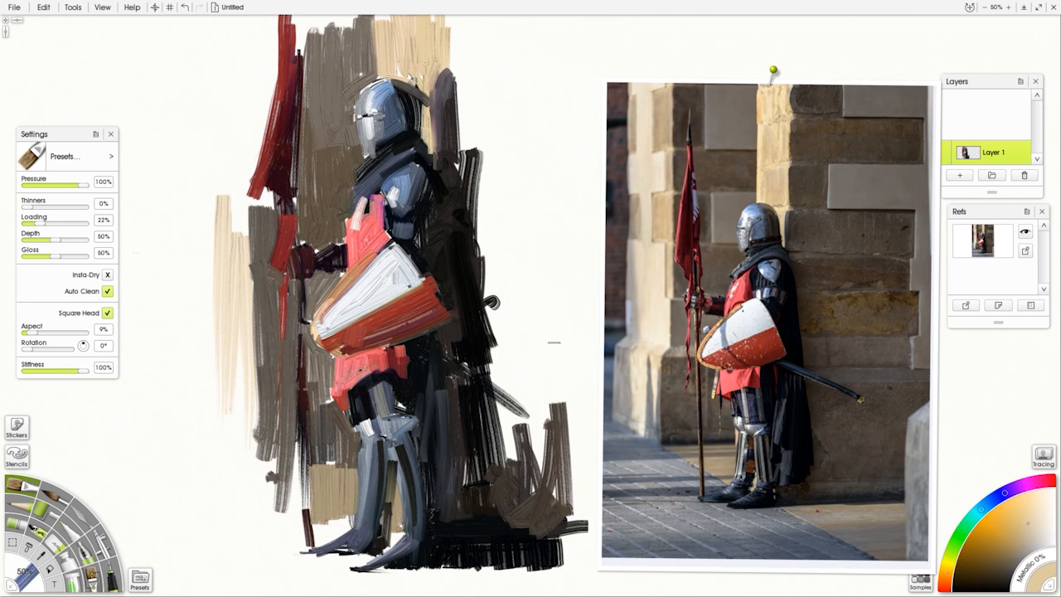
Add sampled dark accents to the boots and pale gray highlights to the shin armor.
{"action": "left_click", "coordinate": [807, 520], "text": "alt"}
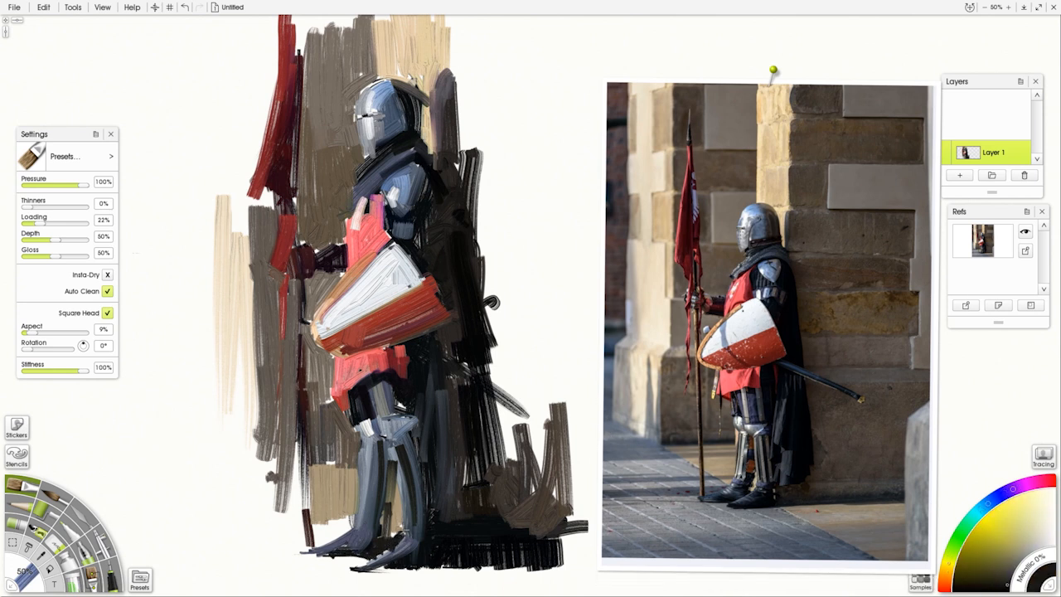
{"action": "left_click", "coordinate": [719, 532], "text": "alt"}
{"action": "left_click", "coordinate": [750, 474], "text": "alt"}
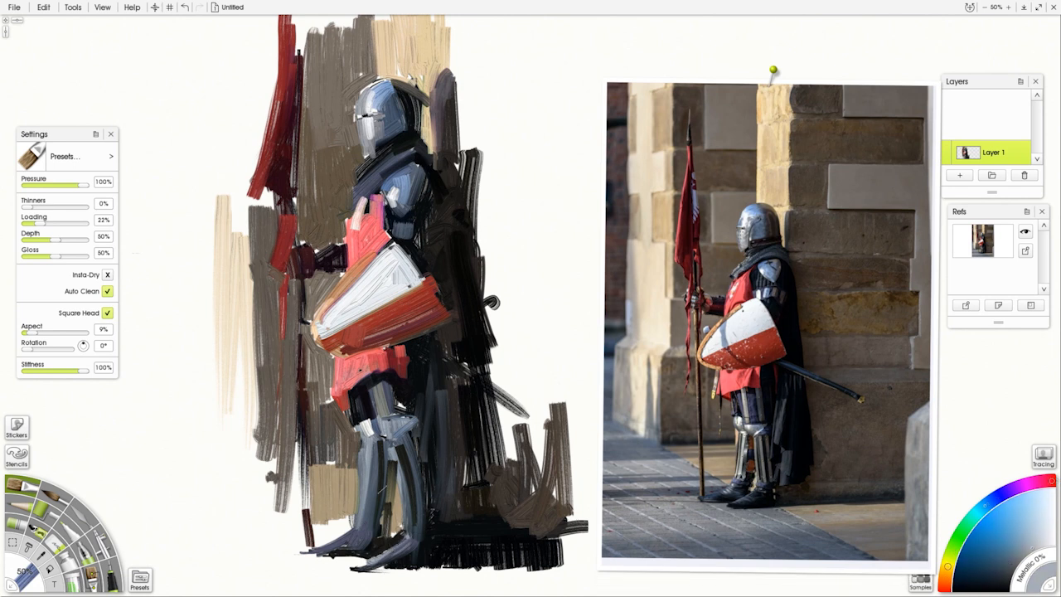
{"action": "left_click_drag", "start_coordinate": [377, 501], "coordinate": [376, 446]}
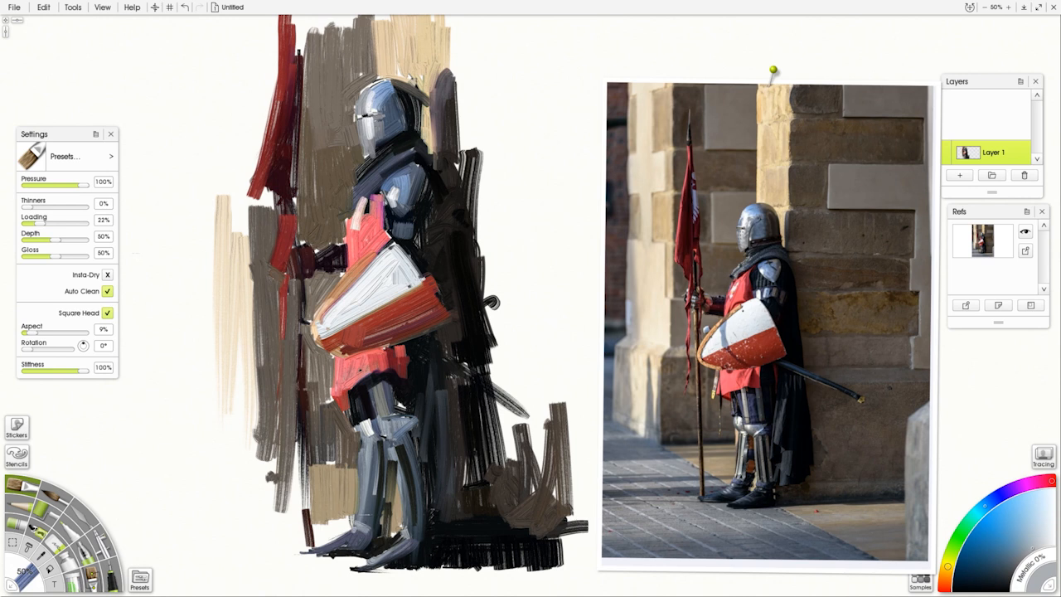
Detail the hand gripping the pole with small gray and brown strokes sampled from the reference.
{"action": "left_click", "coordinate": [707, 309]}
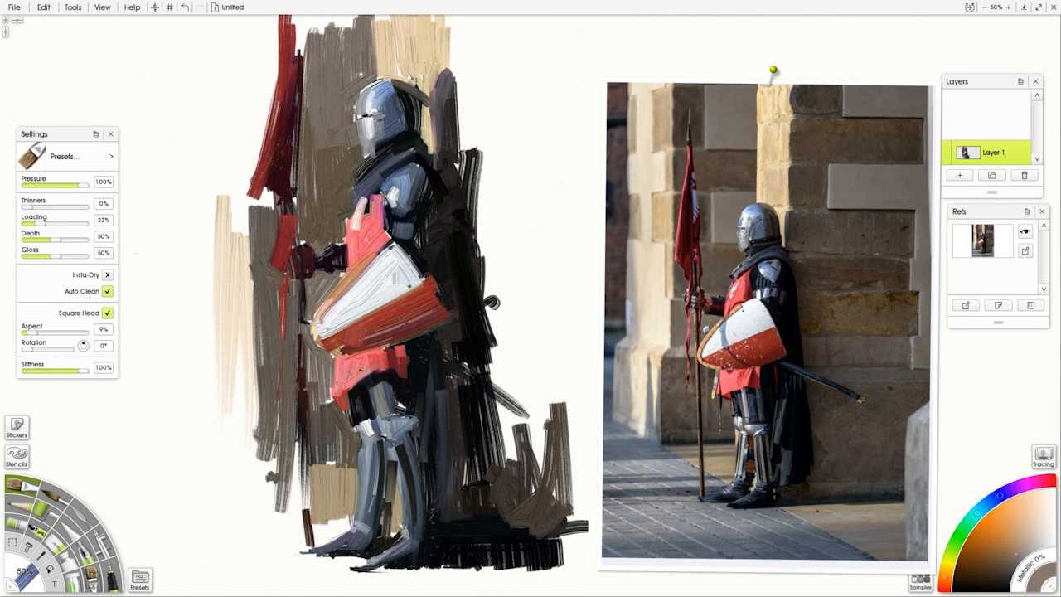
{"action": "left_click", "coordinate": [693, 318]}
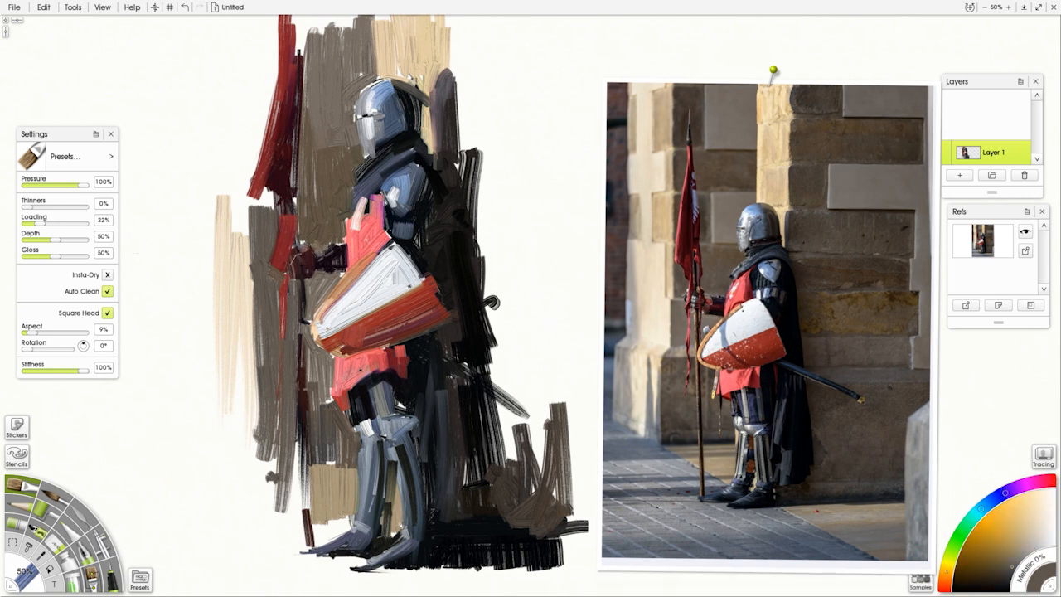
Rework the cloak's back edge in sampled black and cover the wall behind it with dark brown strokes.
{"action": "left_click", "coordinate": [761, 425]}
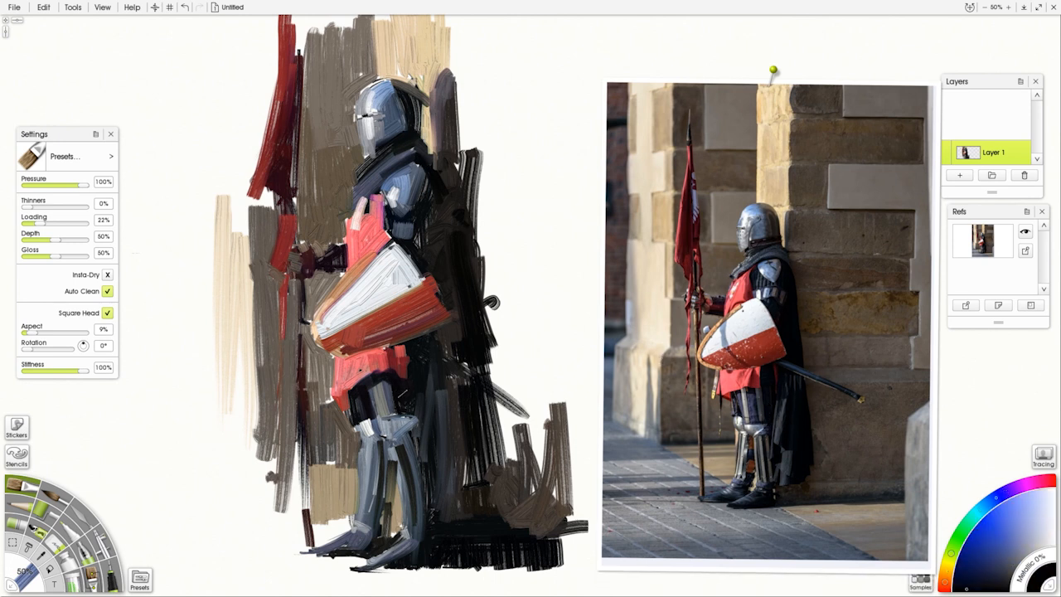
{"action": "mouse_move", "coordinate": [461, 362]}
{"action": "left_mouse_down"}
{"action": "mouse_move", "coordinate": [475, 318]}
{"action": "mouse_move", "coordinate": [472, 497]}
{"action": "mouse_move", "coordinate": [485, 352]}
{"action": "mouse_move", "coordinate": [476, 56]}
{"action": "mouse_move", "coordinate": [466, 37]}
{"action": "mouse_move", "coordinate": [484, 232]}
{"action": "mouse_move", "coordinate": [522, 216]}
{"action": "mouse_move", "coordinate": [504, 487]}
{"action": "left_mouse_up"}
{"action": "left_click", "coordinate": [799, 242]}
{"action": "left_click", "coordinate": [476, 384], "text": "alt"}
{"action": "left_click_drag", "start_coordinate": [474, 328], "coordinate": [496, 281]}
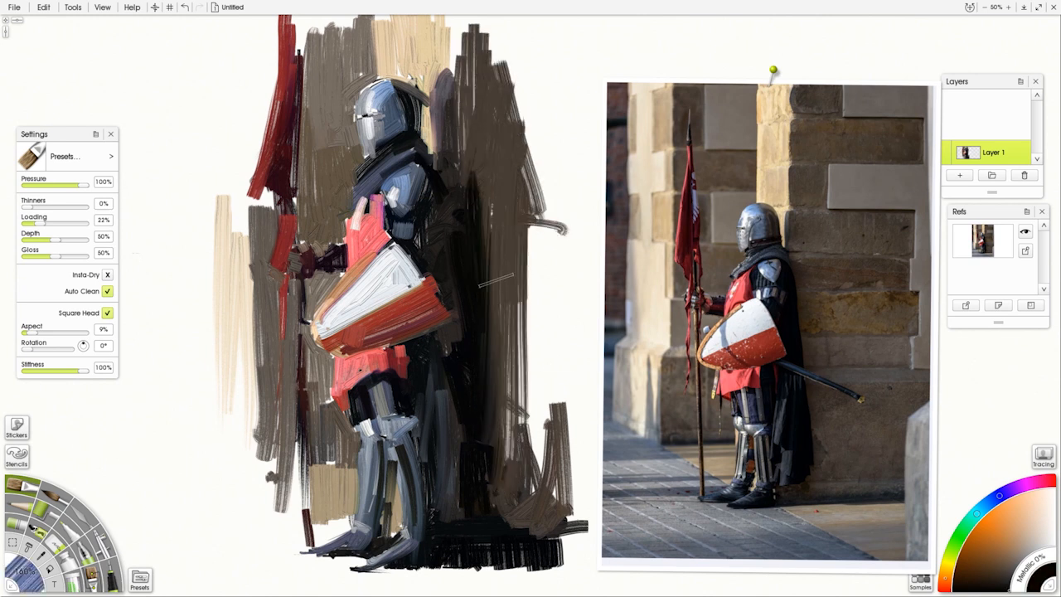
Set the brush to 36% thinners, 17% loading and 59% stiffness, undoing the test strokes beside the figure.
{"action": "left_click_drag", "start_coordinate": [34, 206], "coordinate": [46, 206]}
{"action": "left_click_drag", "start_coordinate": [188, 291], "coordinate": [177, 452]}
{"action": "key", "text": "ctrl+z"}
{"action": "mouse_move", "coordinate": [151, 373]}
{"action": "left_mouse_down"}
{"action": "mouse_move", "coordinate": [199, 356]}
{"action": "mouse_move", "coordinate": [186, 419]}
{"action": "left_mouse_up"}
{"action": "left_click_drag", "start_coordinate": [170, 352], "coordinate": [182, 414]}
{"action": "key", "text": "ctrl+z"}
{"action": "key", "text": "ctrl+z"}
{"action": "left_click_drag", "start_coordinate": [82, 371], "coordinate": [60, 371]}
{"action": "mouse_move", "coordinate": [191, 358]}
{"action": "left_mouse_down"}
{"action": "mouse_move", "coordinate": [223, 398]}
{"action": "mouse_move", "coordinate": [178, 427]}
{"action": "left_mouse_up"}
{"action": "key", "text": "ctrl+z"}
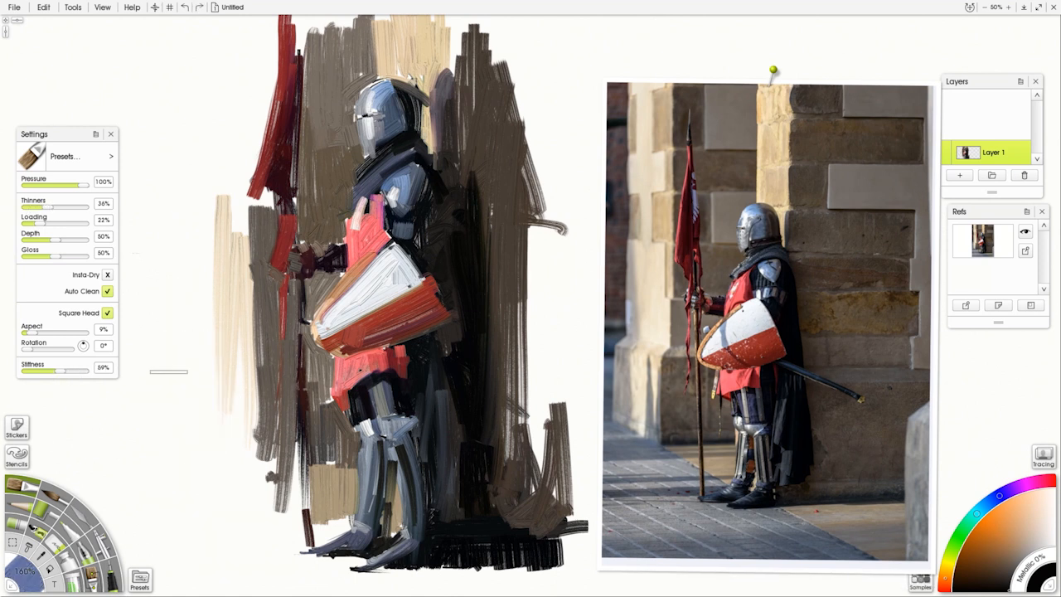
{"action": "left_click_drag", "start_coordinate": [40, 224], "coordinate": [37, 224]}
{"action": "mouse_move", "coordinate": [166, 305]}
{"action": "left_mouse_down"}
{"action": "mouse_move", "coordinate": [217, 391]}
{"action": "mouse_move", "coordinate": [183, 406]}
{"action": "left_mouse_up"}
{"action": "key", "text": "ctrl+z"}
Block in the upper wall stones behind the knight's back with sampled gray and gray-brown strokes.
{"action": "left_click", "coordinate": [870, 186]}
{"action": "left_click_drag", "start_coordinate": [557, 118], "coordinate": [529, 170]}
{"action": "mouse_move", "coordinate": [519, 98]}
{"action": "left_mouse_down"}
{"action": "mouse_move", "coordinate": [520, 170]}
{"action": "mouse_move", "coordinate": [597, 106]}
{"action": "mouse_move", "coordinate": [505, 186]}
{"action": "left_mouse_up"}
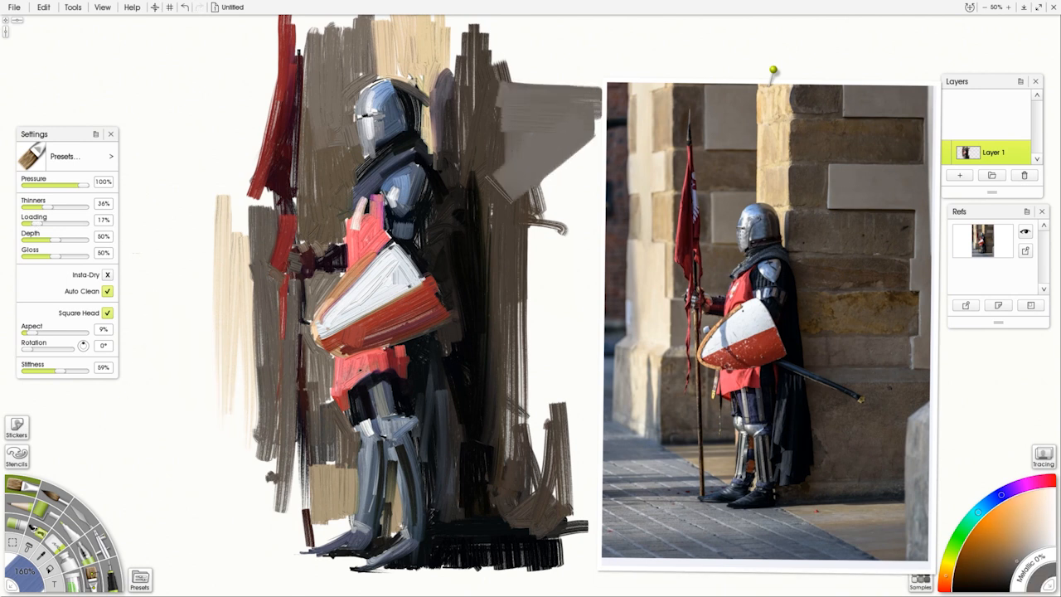
{"action": "left_click", "coordinate": [831, 226]}
{"action": "mouse_move", "coordinate": [494, 95]}
{"action": "left_mouse_down"}
{"action": "mouse_move", "coordinate": [490, 183]}
{"action": "mouse_move", "coordinate": [585, 156]}
{"action": "left_mouse_up"}
{"action": "mouse_move", "coordinate": [565, 196]}
{"action": "left_mouse_down"}
{"action": "mouse_move", "coordinate": [569, 279]}
{"action": "mouse_move", "coordinate": [544, 308]}
{"action": "left_mouse_up"}
{"action": "left_click_drag", "start_coordinate": [525, 215], "coordinate": [525, 294]}
Add dark brown and warm brown stones behind the shield, moving the reference photo away from the painting to extend them.
{"action": "left_click", "coordinate": [803, 315]}
{"action": "left_click_drag", "start_coordinate": [510, 213], "coordinate": [524, 332]}
{"action": "mouse_move", "coordinate": [499, 214]}
{"action": "left_mouse_down"}
{"action": "mouse_move", "coordinate": [499, 328]}
{"action": "mouse_move", "coordinate": [598, 321]}
{"action": "left_mouse_up"}
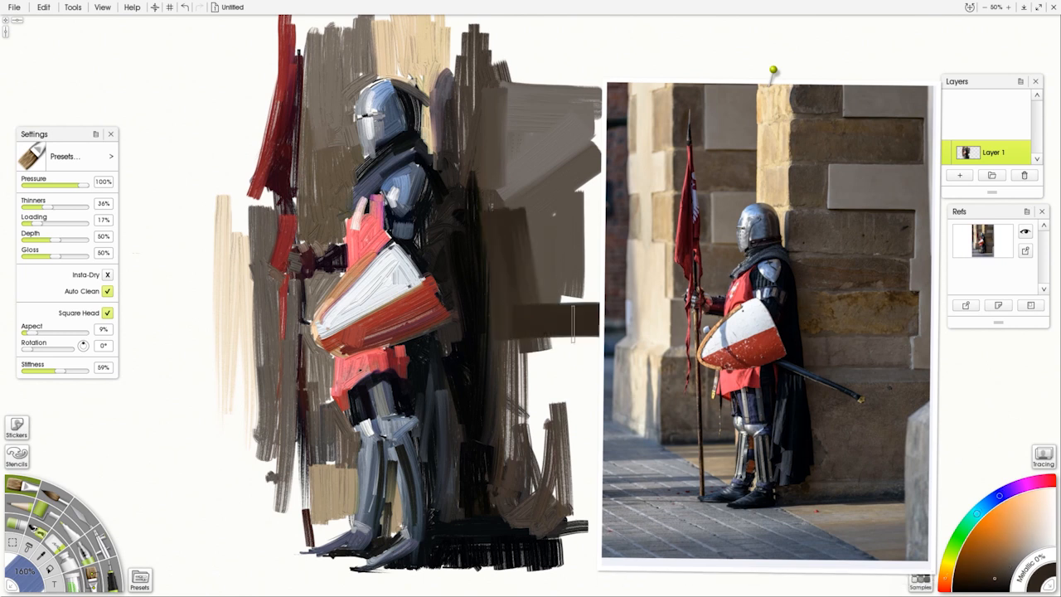
{"action": "left_click_drag", "start_coordinate": [507, 335], "coordinate": [587, 336]}
{"action": "left_click", "coordinate": [845, 321]}
{"action": "left_click_drag", "start_coordinate": [523, 294], "coordinate": [613, 293]}
{"action": "left_click_drag", "start_coordinate": [529, 274], "coordinate": [617, 287]}
{"action": "left_click_drag", "start_coordinate": [772, 72], "coordinate": [881, 32]}
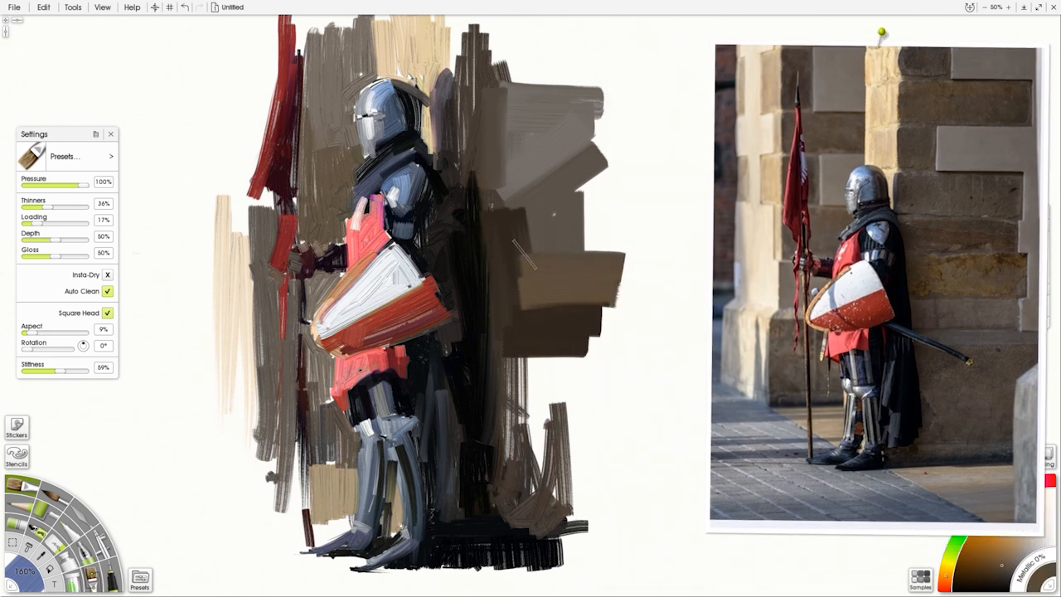
{"action": "left_click_drag", "start_coordinate": [530, 256], "coordinate": [686, 254]}
Paint the sunlit wall in front of the flag with long vertical cream and tan strokes sampled from the reference.
{"action": "left_click", "coordinate": [812, 294], "text": "alt"}
{"action": "left_click", "coordinate": [754, 286], "text": "alt"}
{"action": "left_click_drag", "start_coordinate": [234, 212], "coordinate": [230, 439]}
{"action": "left_click_drag", "start_coordinate": [201, 160], "coordinate": [197, 474]}
{"action": "left_click", "coordinate": [753, 198], "text": "alt"}
{"action": "mouse_move", "coordinate": [215, 35]}
{"action": "left_mouse_down"}
{"action": "mouse_move", "coordinate": [217, 249]}
{"action": "mouse_move", "coordinate": [242, 263]}
{"action": "left_mouse_up"}
{"action": "left_click", "coordinate": [772, 191], "text": "alt"}
{"action": "key", "text": "ctrl+z"}
{"action": "left_click_drag", "start_coordinate": [233, 30], "coordinate": [231, 218]}
{"action": "left_click", "coordinate": [755, 195], "text": "alt"}
{"action": "left_click_drag", "start_coordinate": [187, 18], "coordinate": [189, 163]}
Cover the lower wall in front of the pole with sampled tan and lay a dark brown patch at its base.
{"action": "left_click", "coordinate": [759, 344], "text": "alt"}
{"action": "left_click_drag", "start_coordinate": [214, 388], "coordinate": [191, 520]}
{"action": "left_click_drag", "start_coordinate": [177, 370], "coordinate": [179, 529]}
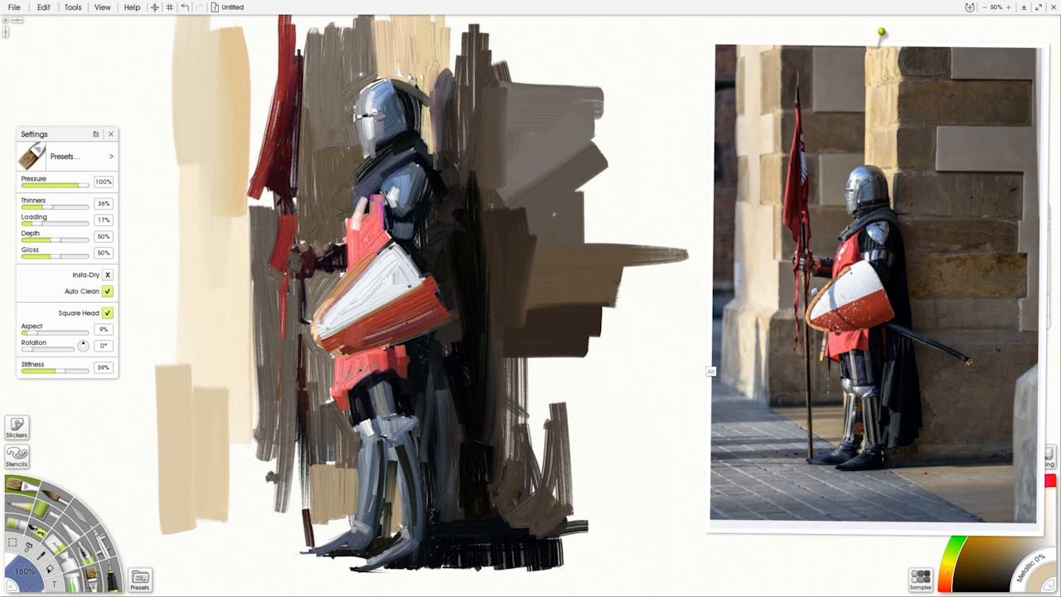
{"action": "left_click", "coordinate": [753, 352], "text": "alt"}
{"action": "left_click_drag", "start_coordinate": [215, 398], "coordinate": [221, 526]}
{"action": "mouse_move", "coordinate": [180, 444]}
{"action": "left_mouse_down"}
{"action": "mouse_move", "coordinate": [164, 363]}
{"action": "mouse_move", "coordinate": [217, 423]}
{"action": "mouse_move", "coordinate": [256, 534]}
{"action": "left_mouse_up"}
{"action": "left_click", "coordinate": [786, 365], "text": "alt"}
{"action": "mouse_move", "coordinate": [282, 452]}
{"action": "left_mouse_down"}
{"action": "mouse_move", "coordinate": [272, 547]}
{"action": "mouse_move", "coordinate": [260, 547]}
{"action": "mouse_move", "coordinate": [239, 449]}
{"action": "left_mouse_up"}
Block in the lower wall behind the cloak with sampled dark brown and pull a brown stroke outward along its base.
{"action": "left_click", "coordinate": [948, 403], "text": "alt"}
{"action": "left_click_drag", "start_coordinate": [533, 361], "coordinate": [522, 444]}
{"action": "left_click_drag", "start_coordinate": [557, 361], "coordinate": [566, 537]}
{"action": "left_click_drag", "start_coordinate": [591, 352], "coordinate": [590, 544]}
{"action": "left_click", "coordinate": [948, 454], "text": "alt"}
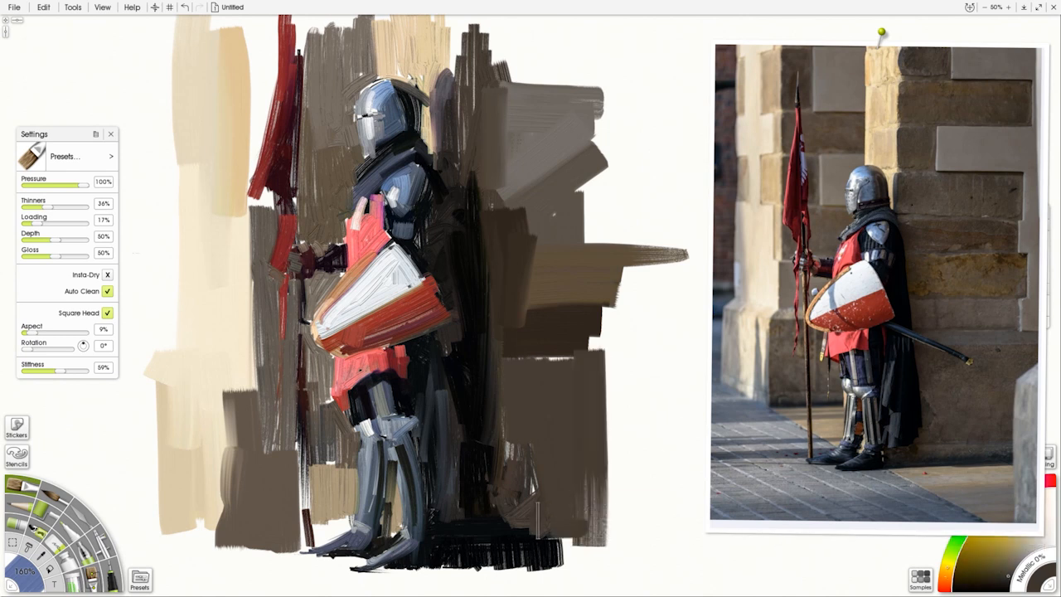
{"action": "left_click_drag", "start_coordinate": [537, 521], "coordinate": [693, 518]}
Lower the loading to 5% and fan dry dark brown strokes off the lower wall's outer edge, filling in beside the cloak.
{"action": "left_click_drag", "start_coordinate": [37, 223], "coordinate": [30, 223]}
{"action": "left_click_drag", "start_coordinate": [598, 494], "coordinate": [694, 460]}
{"action": "left_click", "coordinate": [959, 410], "text": "alt"}
{"action": "left_click_drag", "start_coordinate": [669, 426], "coordinate": [609, 488]}
{"action": "left_click_drag", "start_coordinate": [637, 394], "coordinate": [610, 472]}
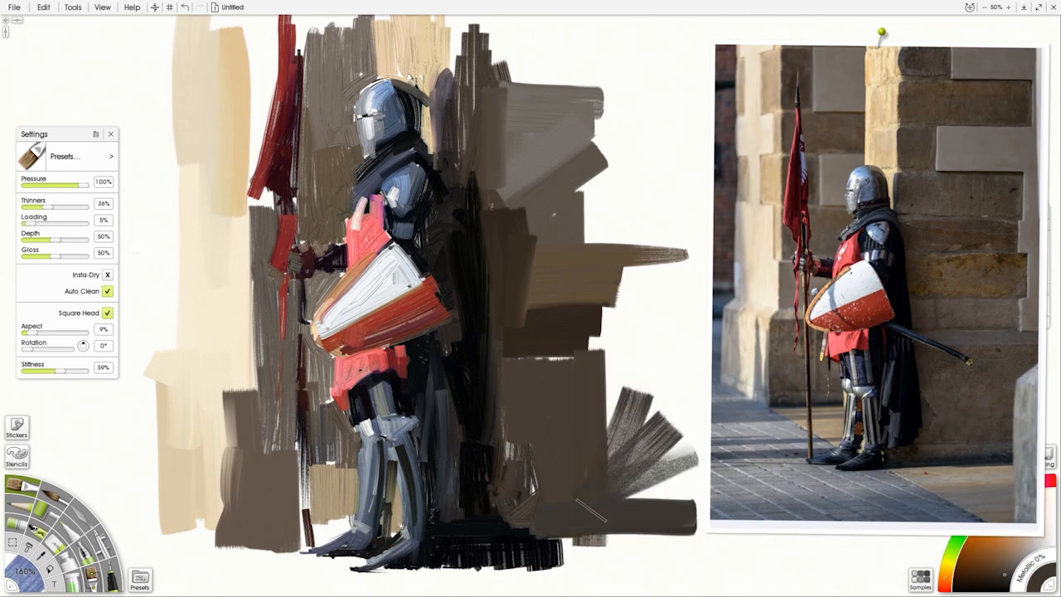
{"action": "left_click_drag", "start_coordinate": [616, 366], "coordinate": [609, 469]}
{"action": "left_click_drag", "start_coordinate": [650, 406], "coordinate": [608, 489]}
{"action": "left_click_drag", "start_coordinate": [522, 461], "coordinate": [518, 532]}
{"action": "left_click", "coordinate": [920, 419], "text": "alt"}
{"action": "left_click_drag", "start_coordinate": [498, 363], "coordinate": [504, 538]}
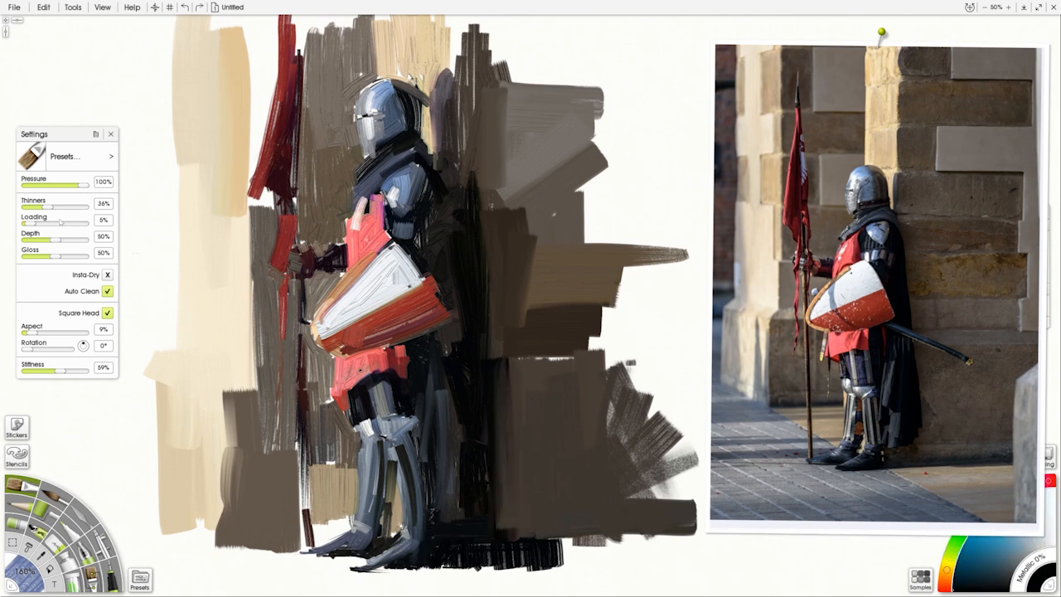
Set thinners to 48% and loading to 4%, and scumble sampled brown over the outer edges of the upper wall stones.
{"action": "left_click_drag", "start_coordinate": [47, 207], "coordinate": [54, 207]}
{"action": "left_click", "coordinate": [828, 247], "text": "alt"}
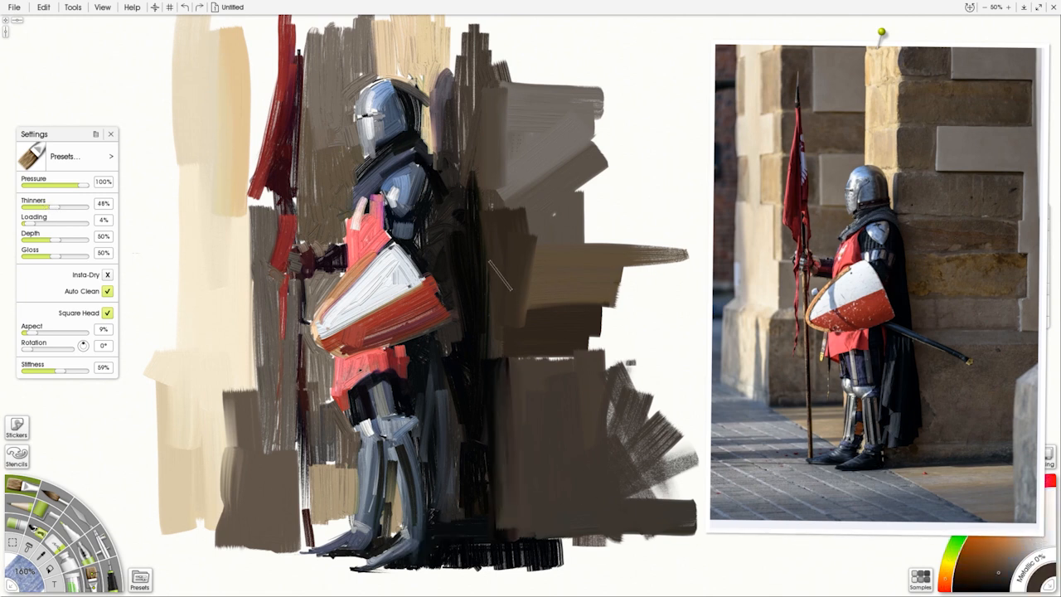
{"action": "left_click_drag", "start_coordinate": [531, 243], "coordinate": [707, 214]}
{"action": "left_click_drag", "start_coordinate": [625, 220], "coordinate": [591, 272]}
{"action": "left_click_drag", "start_coordinate": [612, 207], "coordinate": [562, 252]}
{"action": "left_click_drag", "start_coordinate": [597, 175], "coordinate": [595, 239]}
{"action": "left_click_drag", "start_coordinate": [623, 198], "coordinate": [611, 264]}
{"action": "left_click_drag", "start_coordinate": [598, 176], "coordinate": [512, 234]}
{"action": "left_click_drag", "start_coordinate": [593, 214], "coordinate": [523, 240]}
Reduce the brush size to 68% and try sampled dark strokes on the back of the helmet, undoing them.
{"action": "left_click", "coordinate": [866, 205], "text": "alt"}
{"action": "mouse_move", "coordinate": [431, 111]}
{"action": "left_mouse_down"}
{"action": "mouse_move", "coordinate": [414, 109]}
{"action": "mouse_move", "coordinate": [420, 139]}
{"action": "left_mouse_up"}
{"action": "key", "text": "ctrl+z"}
{"action": "left_click_drag", "start_coordinate": [511, 208], "coordinate": [504, 208]}
{"action": "left_click_drag", "start_coordinate": [398, 94], "coordinate": [401, 132]}
{"action": "key", "text": "ctrl+z"}
{"action": "left_click", "coordinate": [878, 212], "text": "alt"}
{"action": "left_click_drag", "start_coordinate": [424, 192], "coordinate": [413, 192]}
{"action": "mouse_move", "coordinate": [406, 135]}
{"action": "left_mouse_down"}
{"action": "mouse_move", "coordinate": [397, 82]}
{"action": "mouse_move", "coordinate": [403, 135]}
{"action": "left_mouse_up"}
{"action": "key", "text": "ctrl+z"}
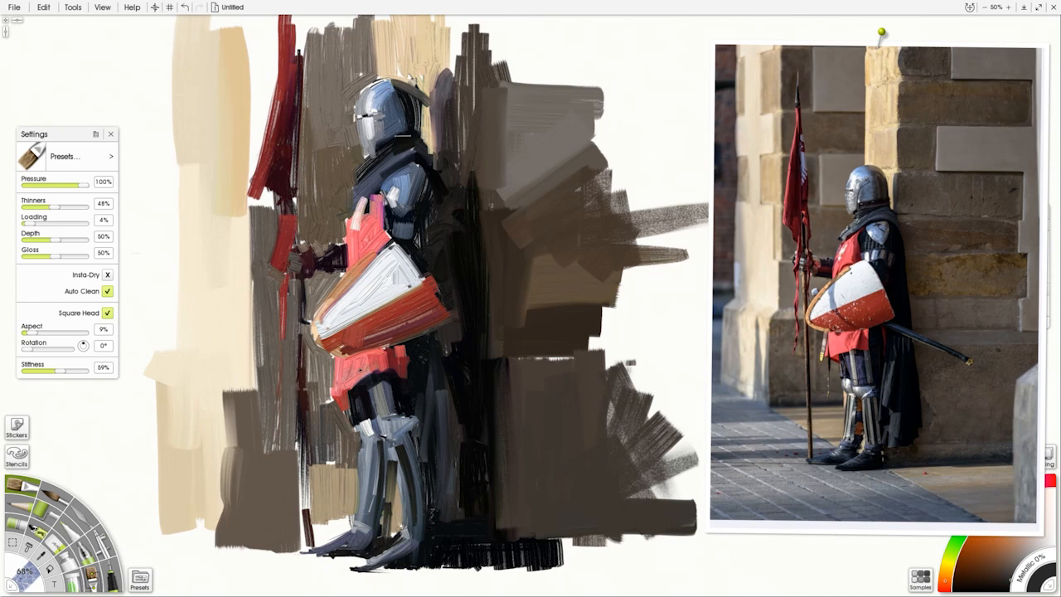
Refine the helmet and neck shading with blue-gray and dark tones sampled from the reference and the canvas.
{"action": "left_click", "coordinate": [867, 188], "text": "alt"}
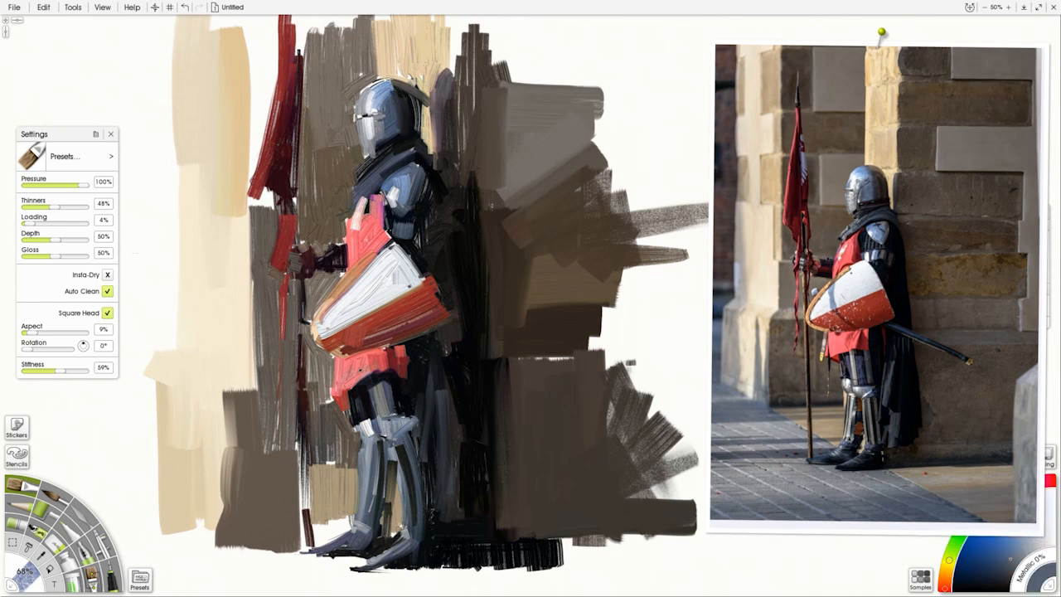
{"action": "left_click", "coordinate": [402, 99], "text": "alt"}
{"action": "left_click_drag", "start_coordinate": [385, 82], "coordinate": [395, 98]}
{"action": "key", "text": "ctrl+z"}
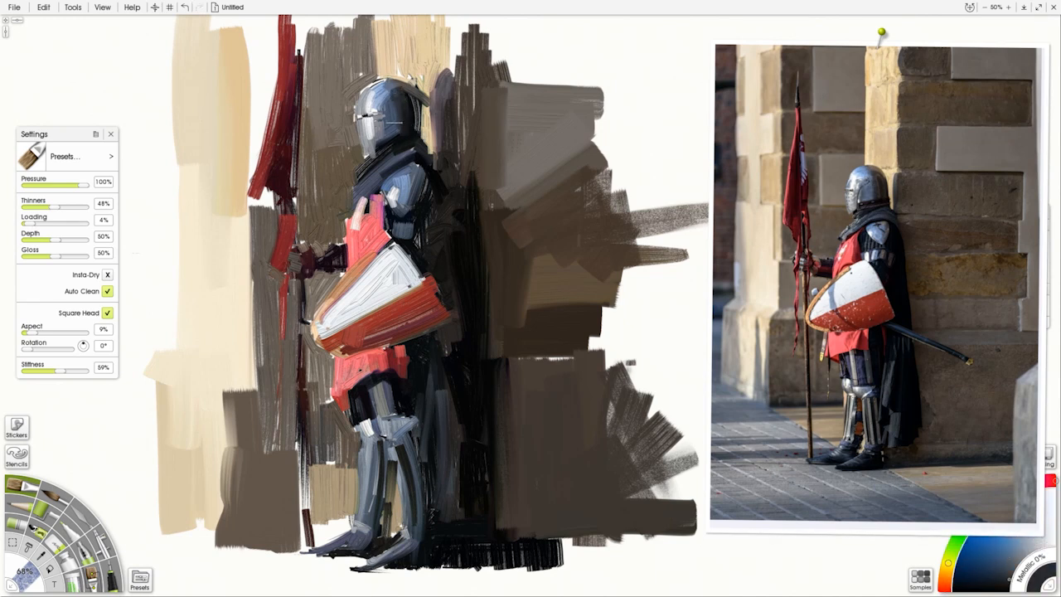
{"action": "left_click", "coordinate": [385, 160], "text": "alt"}
{"action": "left_click_drag", "start_coordinate": [385, 156], "coordinate": [368, 168]}
{"action": "left_click", "coordinate": [373, 149], "text": "alt"}
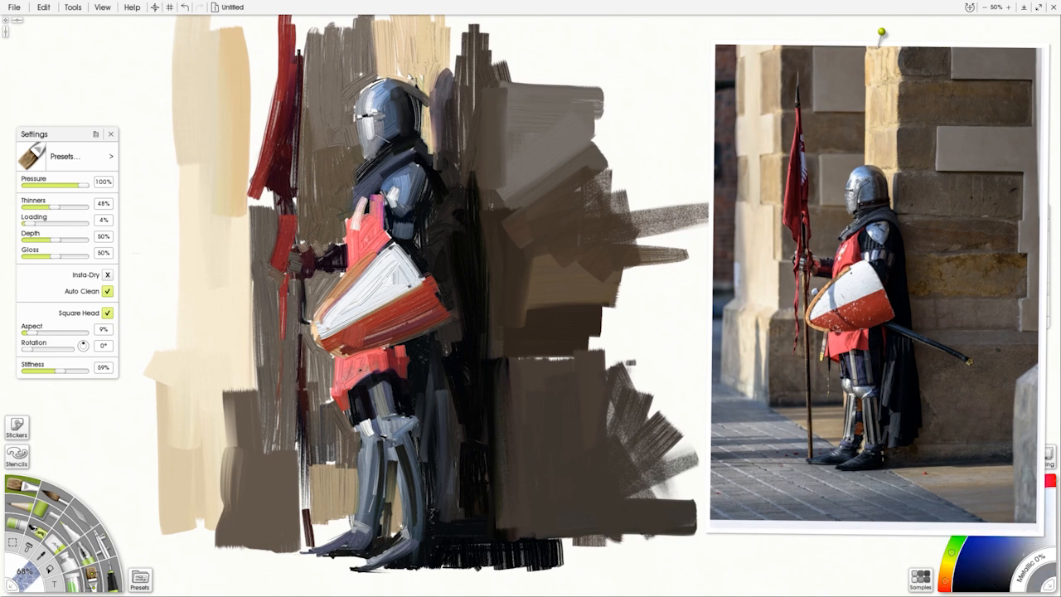
Rework the tunic's chest and shoulder edge with sampled reds, reducing the brush size to 54%.
{"action": "left_click", "coordinate": [346, 180], "text": "alt"}
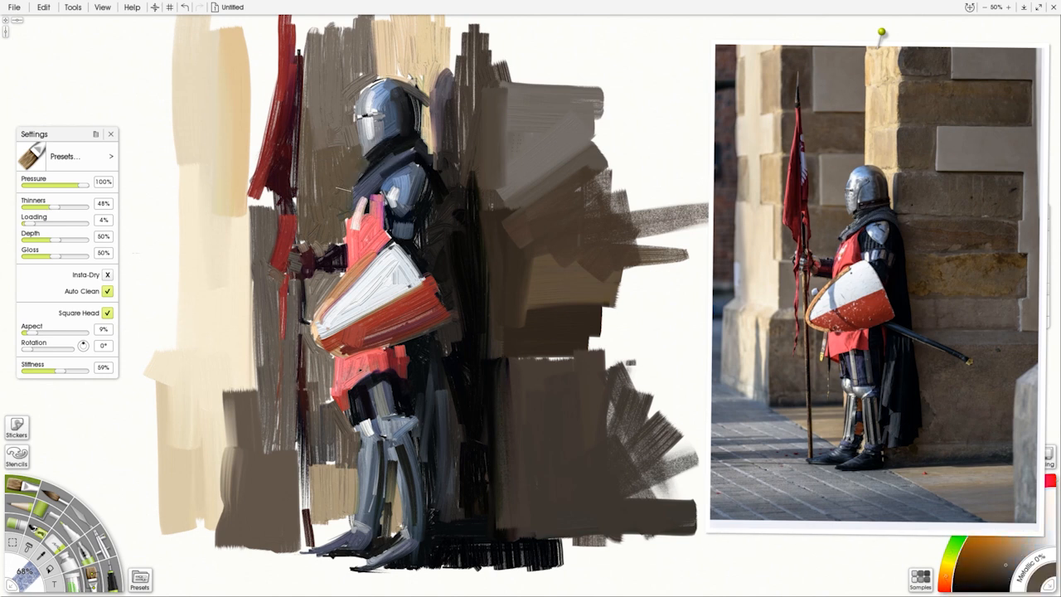
{"action": "left_click", "coordinate": [369, 241], "text": "alt"}
{"action": "left_click", "coordinate": [313, 263], "text": "alt"}
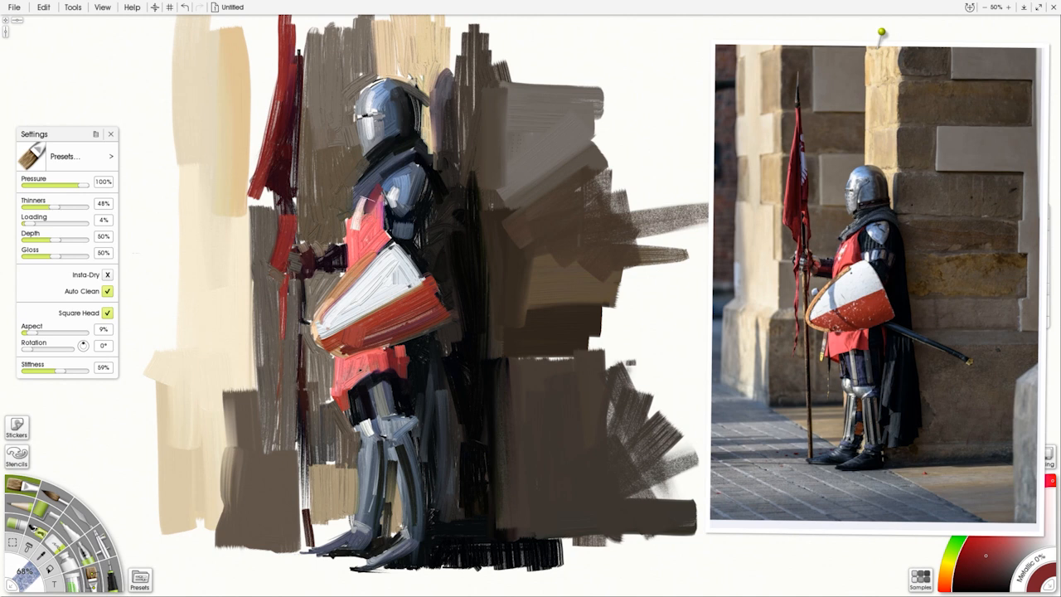
{"action": "left_click_drag", "start_coordinate": [387, 175], "coordinate": [381, 189]}
{"action": "left_click", "coordinate": [365, 219], "text": "alt"}
{"action": "left_click", "coordinate": [351, 236], "text": "alt"}
{"action": "left_click_drag", "start_coordinate": [352, 241], "coordinate": [364, 242], "text": "shift"}
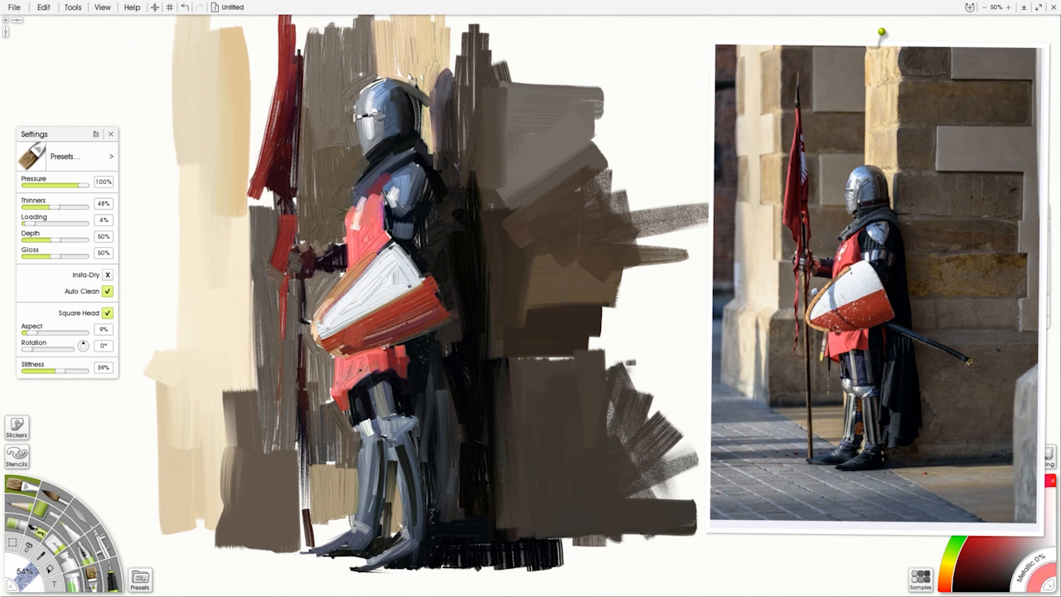
Sharpen the cloak's front collar edge and darken the back of the shoulder with sampled tones.
{"action": "left_click", "coordinate": [396, 167], "text": "alt"}
{"action": "left_click_drag", "start_coordinate": [388, 173], "coordinate": [355, 211]}
{"action": "left_click", "coordinate": [888, 230], "text": "alt"}
{"action": "left_click_drag", "start_coordinate": [414, 163], "coordinate": [427, 177]}
Trim the back edge of the helmet with vertical wall strokes in sampled tan.
{"action": "left_click", "coordinate": [427, 68], "text": "alt"}
{"action": "left_click_drag", "start_coordinate": [425, 56], "coordinate": [426, 133]}
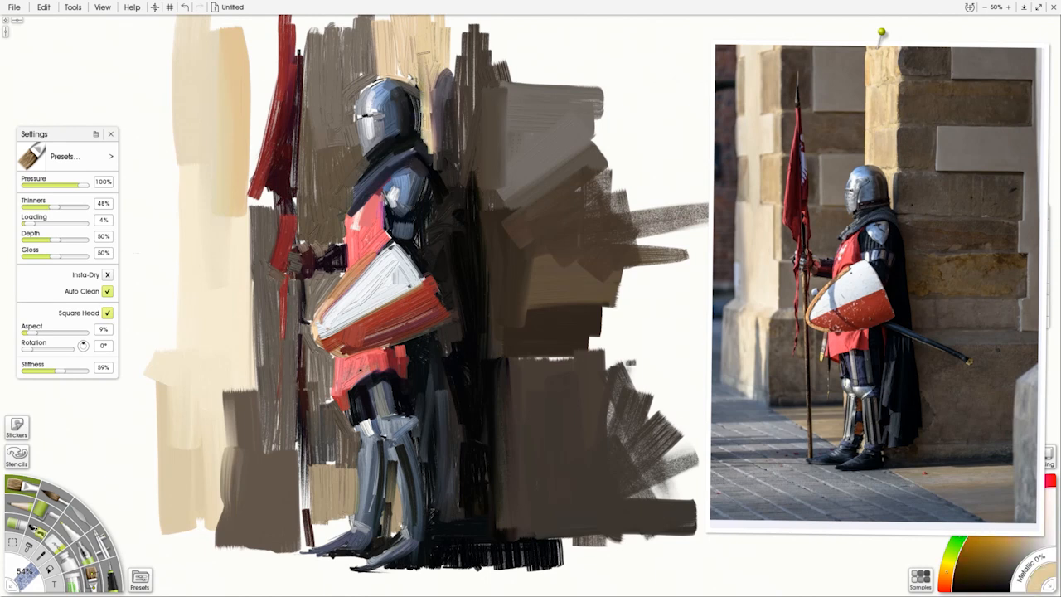
{"action": "left_click", "coordinate": [418, 53], "text": "alt"}
{"action": "left_click_drag", "start_coordinate": [422, 63], "coordinate": [429, 151]}
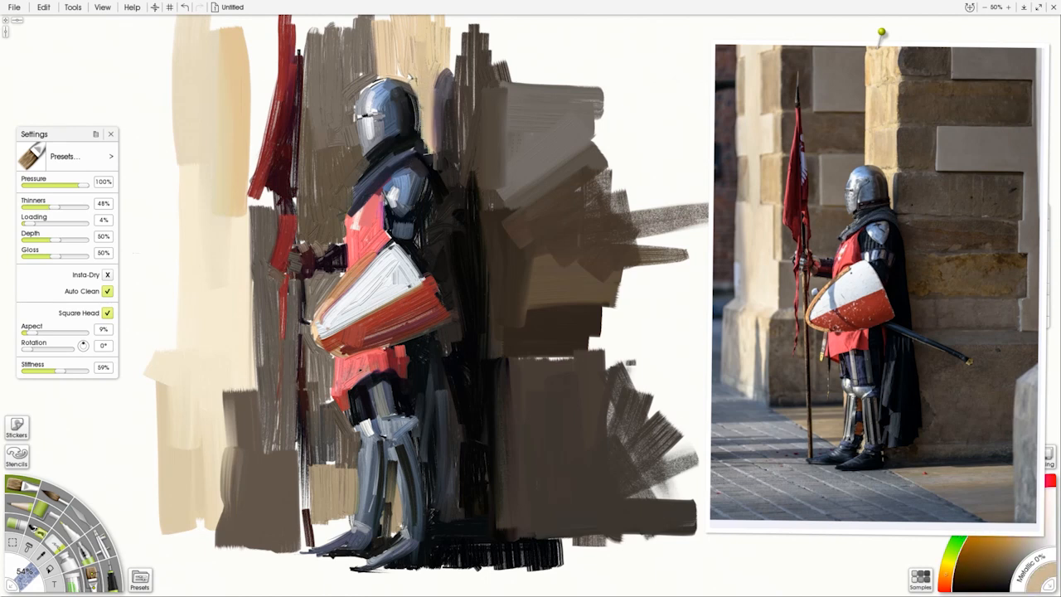
Smooth the shield's white half and redefine its upper edges with sampled white and light tones.
{"action": "left_click", "coordinate": [870, 251], "text": "alt"}
{"action": "left_click", "coordinate": [870, 293], "text": "alt"}
{"action": "left_click_drag", "start_coordinate": [400, 246], "coordinate": [433, 286]}
{"action": "left_click", "coordinate": [425, 313], "text": "alt"}
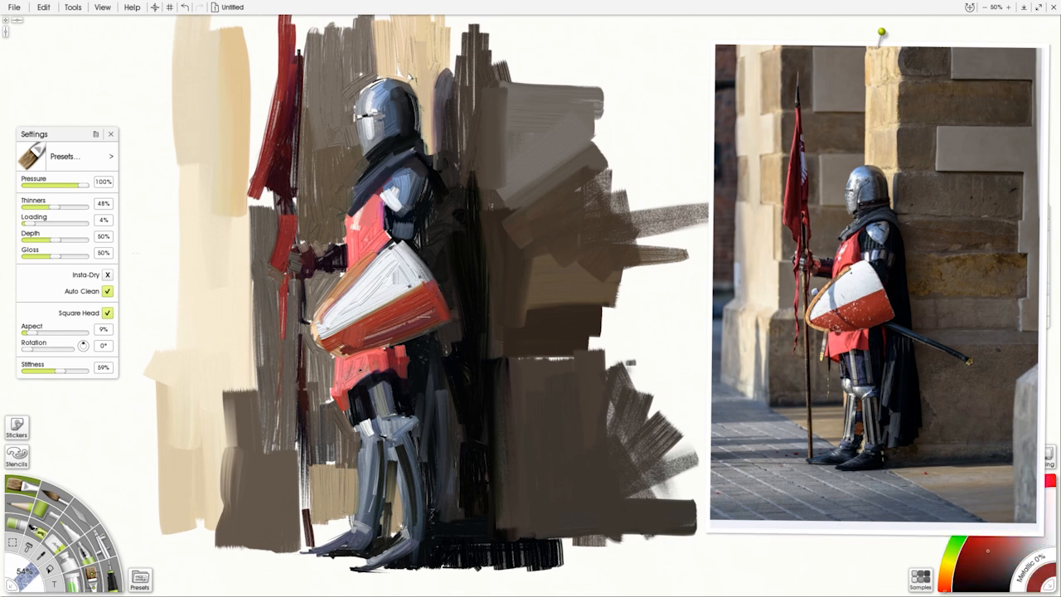
{"action": "left_click", "coordinate": [360, 290], "text": "alt"}
{"action": "left_click_drag", "start_coordinate": [328, 315], "coordinate": [393, 247]}
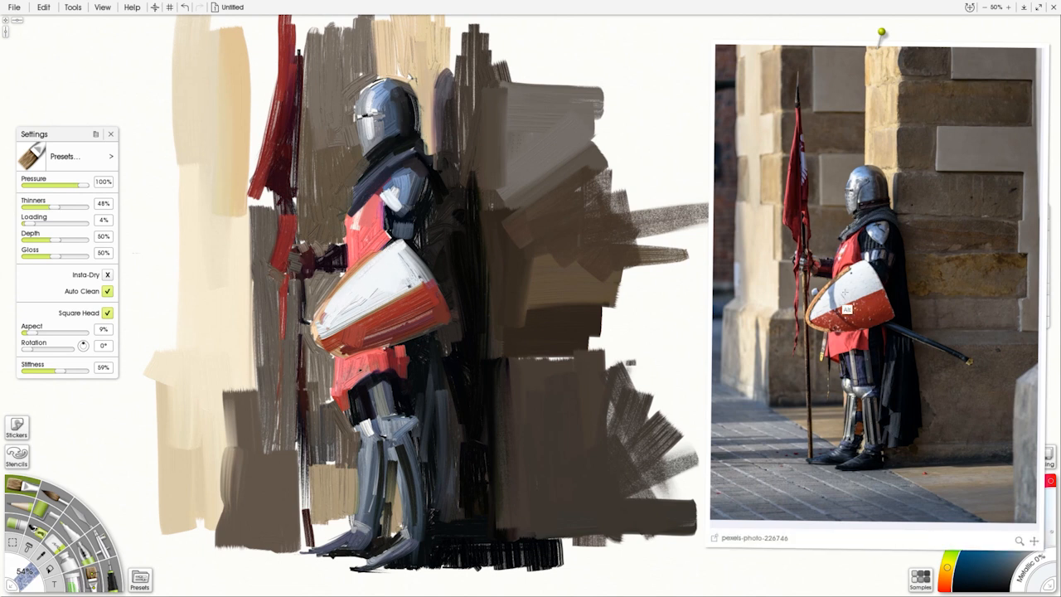
Reduce the brush size to 45% and paint a shadow band across the shield in sampled blue-gray and dark red.
{"action": "left_click", "coordinate": [847, 309], "text": "alt"}
{"action": "left_click_drag", "start_coordinate": [371, 302], "coordinate": [362, 302]}
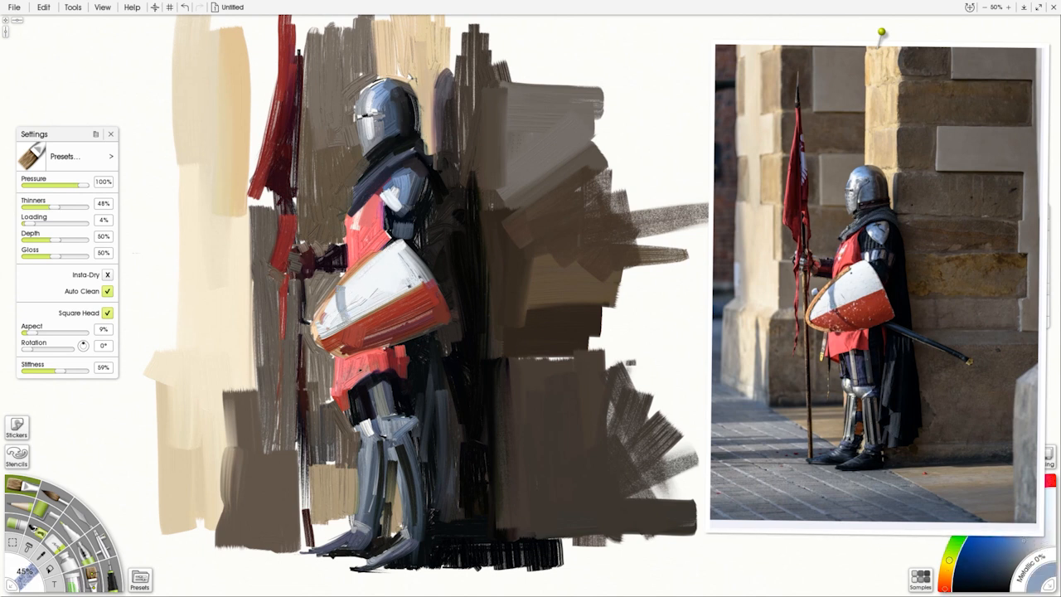
{"action": "left_click", "coordinate": [839, 333], "text": "alt"}
{"action": "left_click_drag", "start_coordinate": [363, 325], "coordinate": [341, 340]}
{"action": "left_click", "coordinate": [834, 335], "text": "alt"}
{"action": "left_click", "coordinate": [344, 367], "text": "alt"}
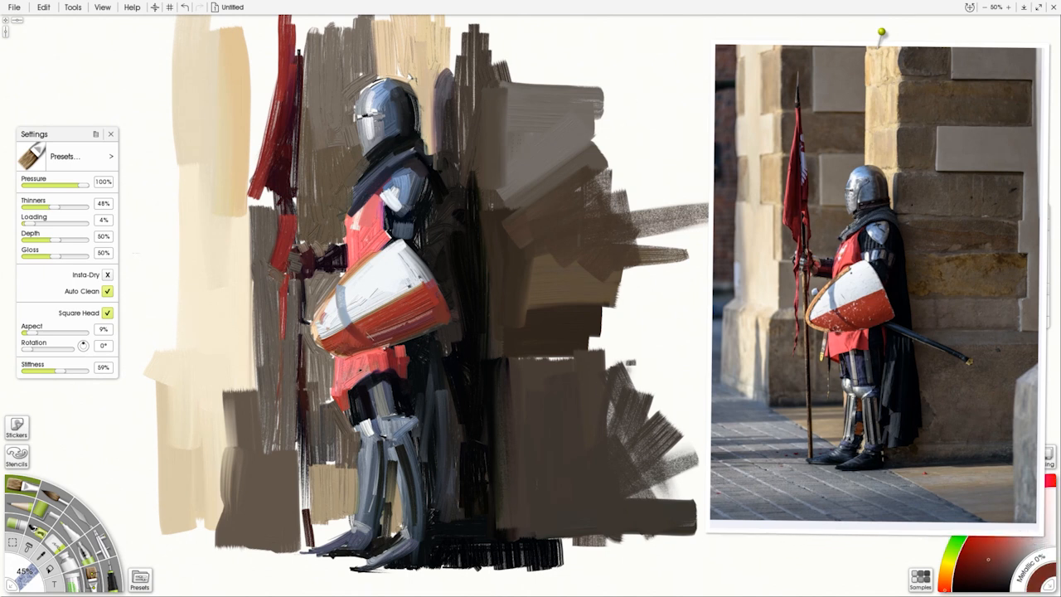
Refine the shield's red half and its shadow band with sampled dark and lighter red tones.
{"action": "left_click", "coordinate": [453, 303], "text": "alt"}
{"action": "left_click", "coordinate": [857, 330], "text": "alt"}
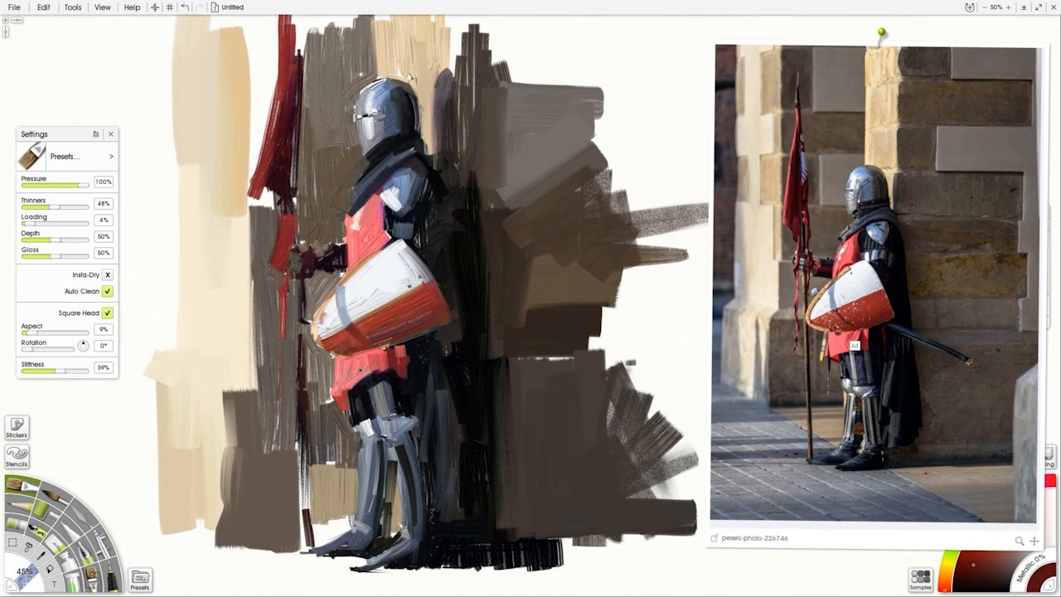
{"action": "left_click", "coordinate": [363, 329], "text": "alt"}
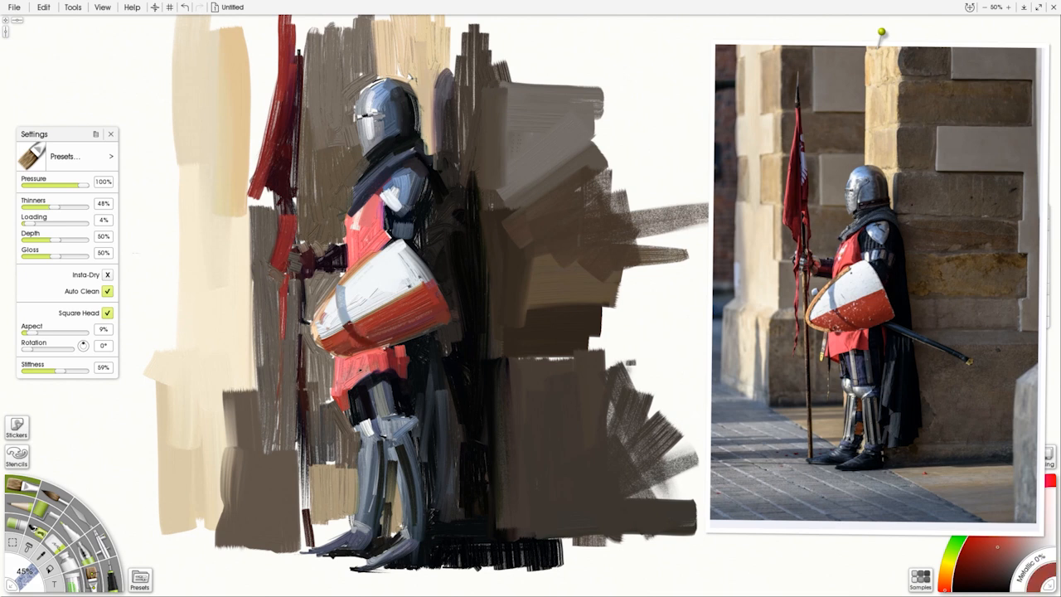
{"action": "left_click", "coordinate": [344, 301], "text": "alt"}
{"action": "left_click_drag", "start_coordinate": [348, 315], "coordinate": [358, 340]}
{"action": "left_click", "coordinate": [363, 336], "text": "alt"}
{"action": "left_click", "coordinate": [358, 331], "text": "alt"}
{"action": "left_click", "coordinate": [398, 284], "text": "alt"}
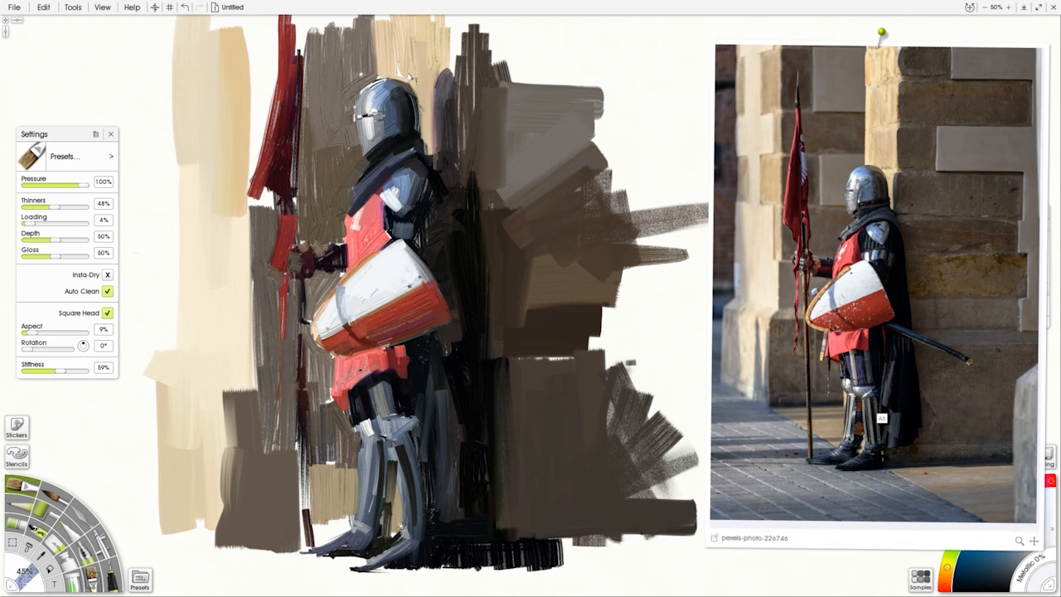
Reduce the brush size to 35% and detail the knee and shin armor with sampled dark and light blue-gray strokes.
{"action": "left_click", "coordinate": [879, 420]}
{"action": "key", "text": "["}
{"action": "left_click_drag", "start_coordinate": [399, 437], "coordinate": [402, 454]}
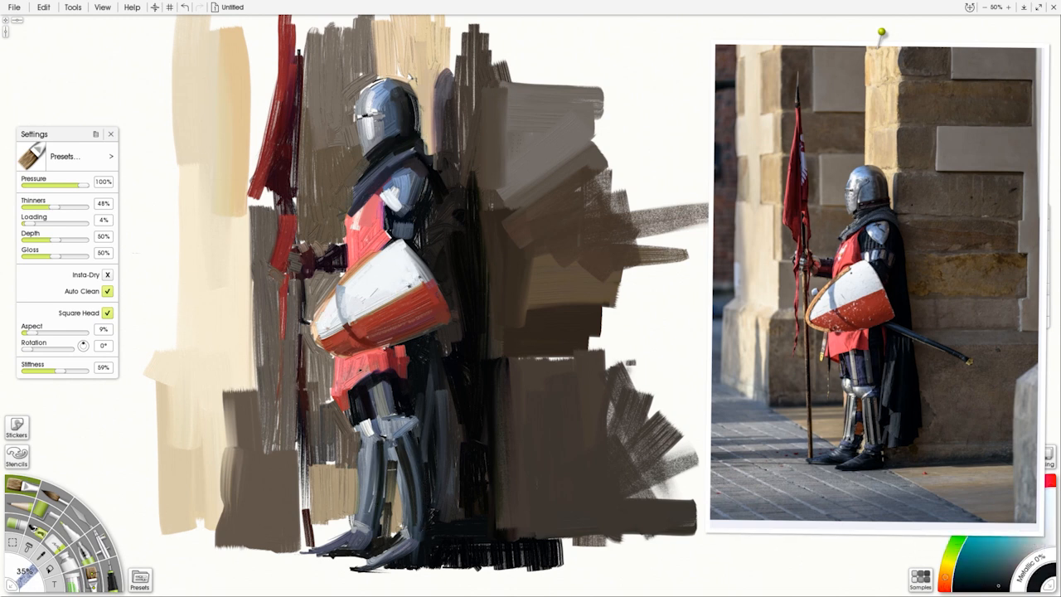
{"action": "left_click", "coordinate": [395, 461], "text": "alt"}
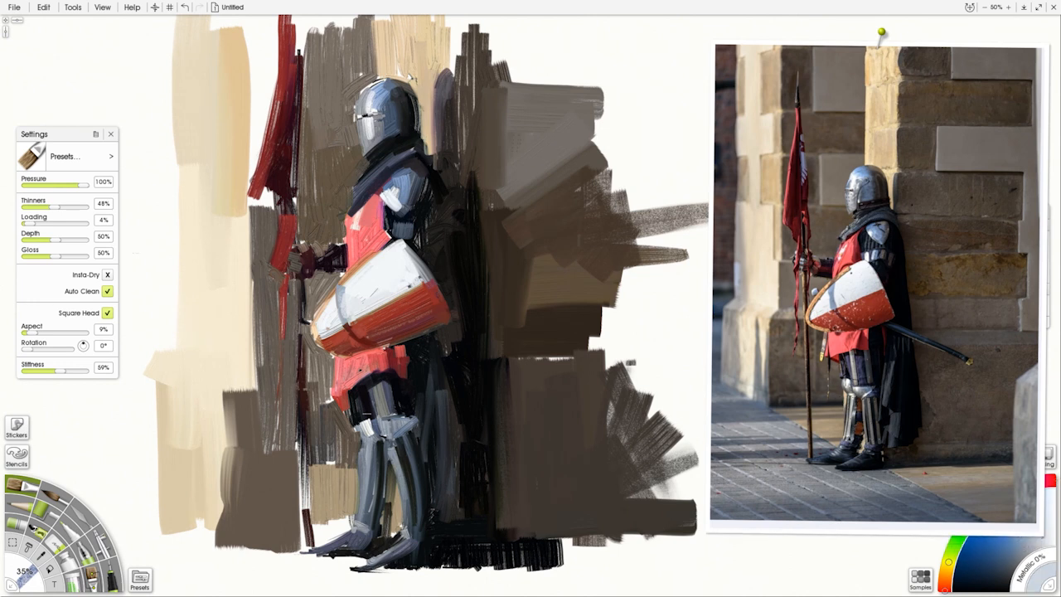
{"action": "left_click", "coordinate": [374, 443], "text": "alt"}
{"action": "left_click", "coordinate": [367, 444], "text": "alt"}
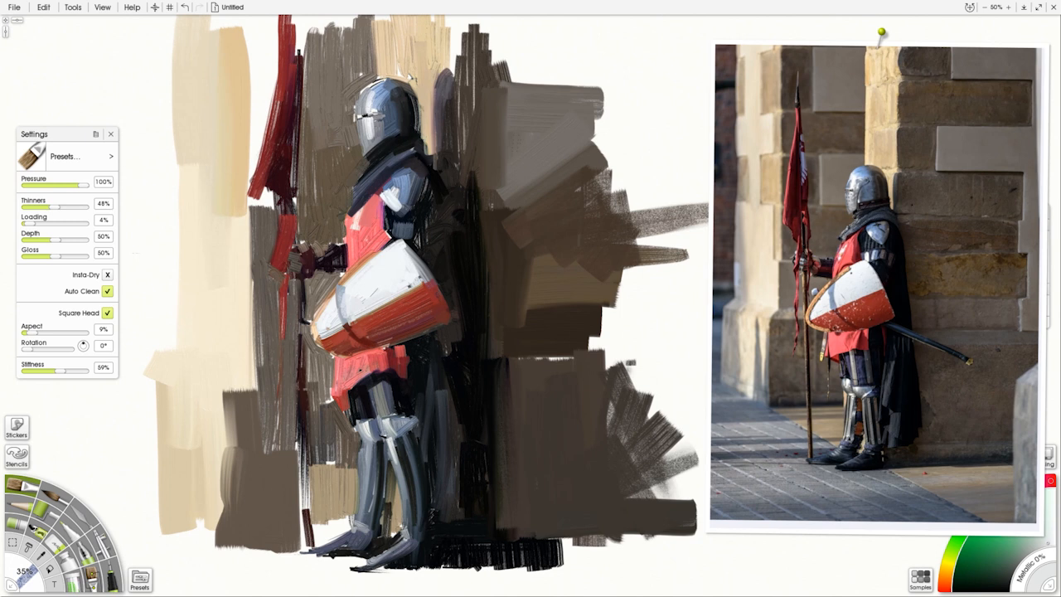
{"action": "left_click", "coordinate": [333, 531], "text": "alt"}
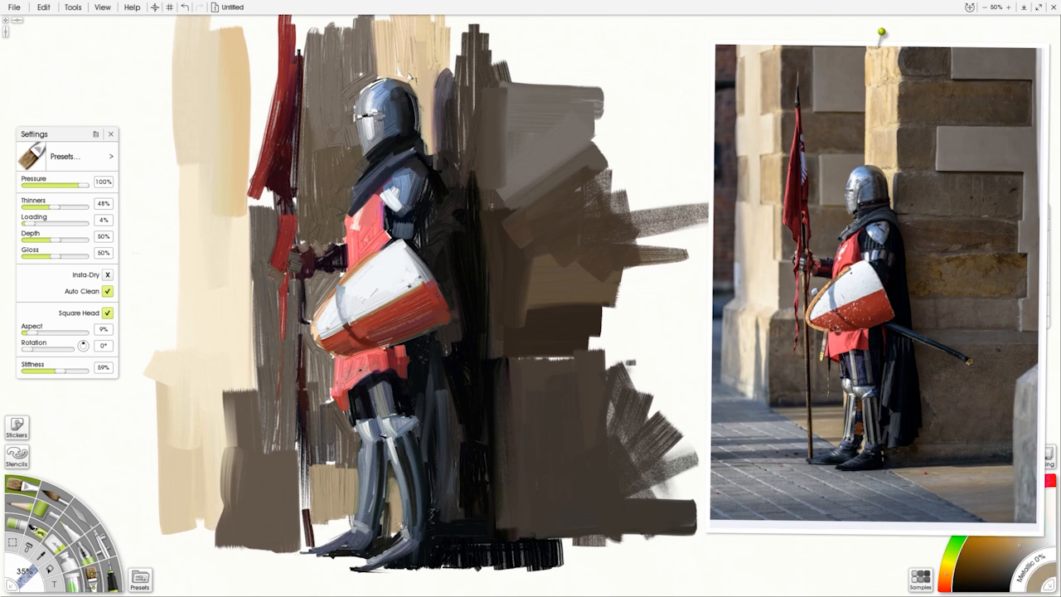
Add dry dark brown strokes to the middle wall edge and extend the brown wall upward behind the helmet.
{"action": "left_click", "coordinate": [516, 436], "text": "alt"}
{"action": "left_click_drag", "start_coordinate": [517, 436], "coordinate": [549, 406]}
{"action": "mouse_move", "coordinate": [518, 363]}
{"action": "left_mouse_down"}
{"action": "mouse_move", "coordinate": [651, 356]}
{"action": "mouse_move", "coordinate": [581, 350]}
{"action": "mouse_move", "coordinate": [634, 332]}
{"action": "mouse_move", "coordinate": [654, 351]}
{"action": "left_mouse_up"}
{"action": "left_click", "coordinate": [466, 81], "text": "alt"}
{"action": "mouse_move", "coordinate": [470, 80]}
{"action": "left_mouse_down"}
{"action": "mouse_move", "coordinate": [479, 23]}
{"action": "mouse_move", "coordinate": [501, 65]}
{"action": "left_mouse_up"}
{"action": "left_click", "coordinate": [457, 121], "text": "alt"}
{"action": "left_click_drag", "start_coordinate": [457, 146], "coordinate": [458, 79]}
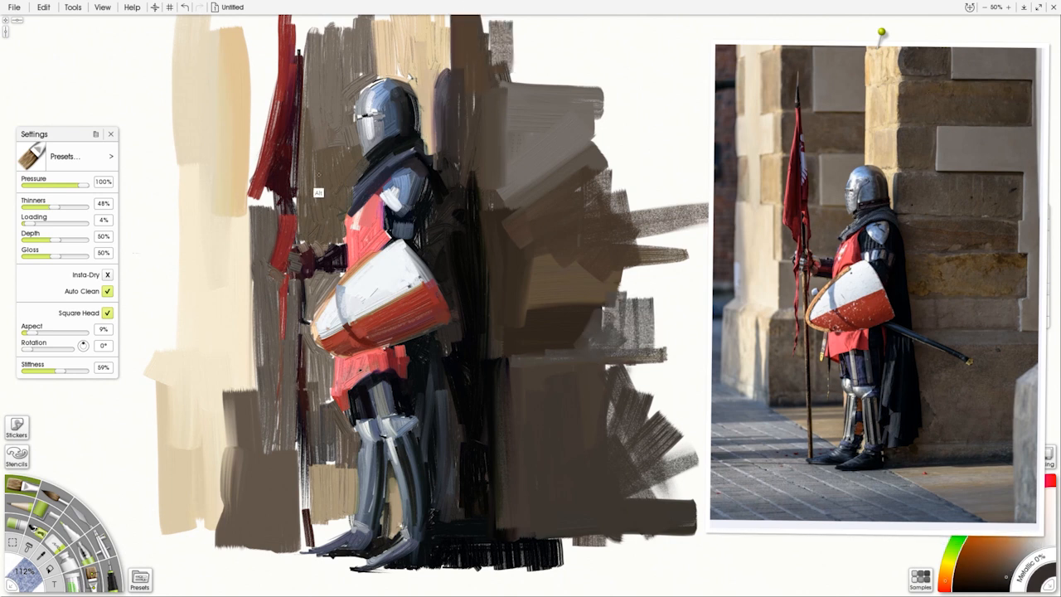
Fill the wall around the flag and above the helmet with sampled brown and tan strokes.
{"action": "left_click", "coordinate": [319, 174], "text": "alt"}
{"action": "left_click_drag", "start_coordinate": [268, 189], "coordinate": [260, 214]}
{"action": "left_click_drag", "start_coordinate": [263, 54], "coordinate": [267, 26]}
{"action": "mouse_move", "coordinate": [305, 20]}
{"action": "left_mouse_down"}
{"action": "mouse_move", "coordinate": [305, 39]}
{"action": "mouse_move", "coordinate": [358, 64]}
{"action": "mouse_move", "coordinate": [358, 19]}
{"action": "left_mouse_up"}
{"action": "left_click_drag", "start_coordinate": [389, 47], "coordinate": [378, 66]}
{"action": "left_click", "coordinate": [389, 17], "text": "alt"}
{"action": "left_click_drag", "start_coordinate": [389, 20], "coordinate": [389, 69]}
Join the flag's upper and hanging parts with strokes in dark red sampled from the flag.
{"action": "left_click", "coordinate": [282, 165], "text": "alt"}
{"action": "mouse_move", "coordinate": [308, 177]}
{"action": "left_mouse_down"}
{"action": "mouse_move", "coordinate": [290, 179]}
{"action": "mouse_move", "coordinate": [281, 246]}
{"action": "left_mouse_up"}
{"action": "left_click", "coordinate": [284, 239], "text": "alt"}
{"action": "left_click_drag", "start_coordinate": [284, 199], "coordinate": [284, 283]}
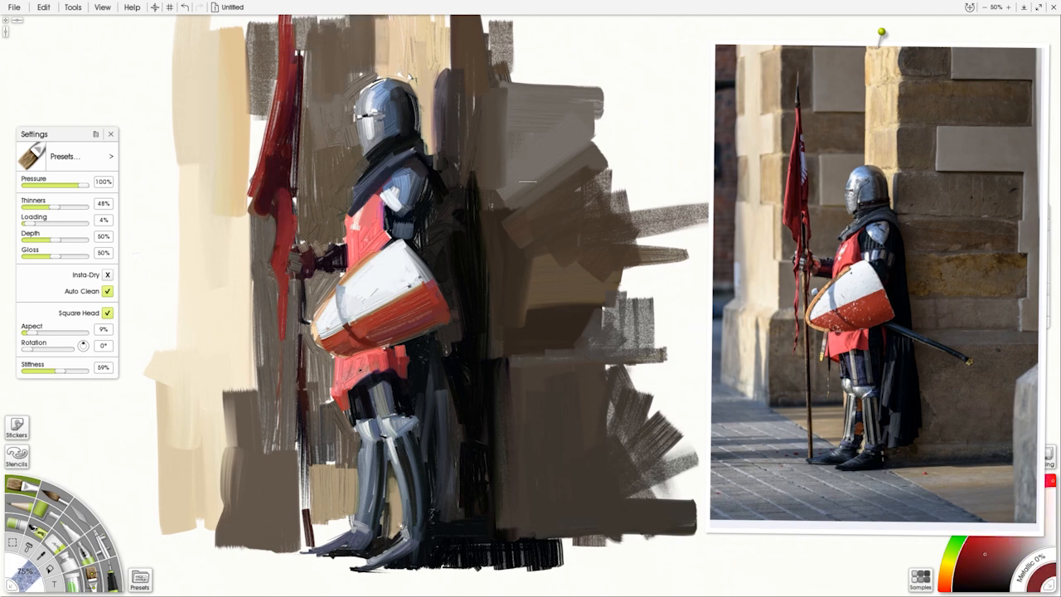
Reduce the brush size to 37% and add bright red strokes along the flag's edge and hanging tail.
{"action": "left_click", "coordinate": [844, 267]}
{"action": "key", "text": "bracketleft"}
{"action": "key", "text": "bracketleft"}
{"action": "left_click_drag", "start_coordinate": [258, 192], "coordinate": [284, 44]}
{"action": "left_click_drag", "start_coordinate": [280, 279], "coordinate": [280, 435]}
{"action": "left_click_drag", "start_coordinate": [295, 403], "coordinate": [278, 403]}
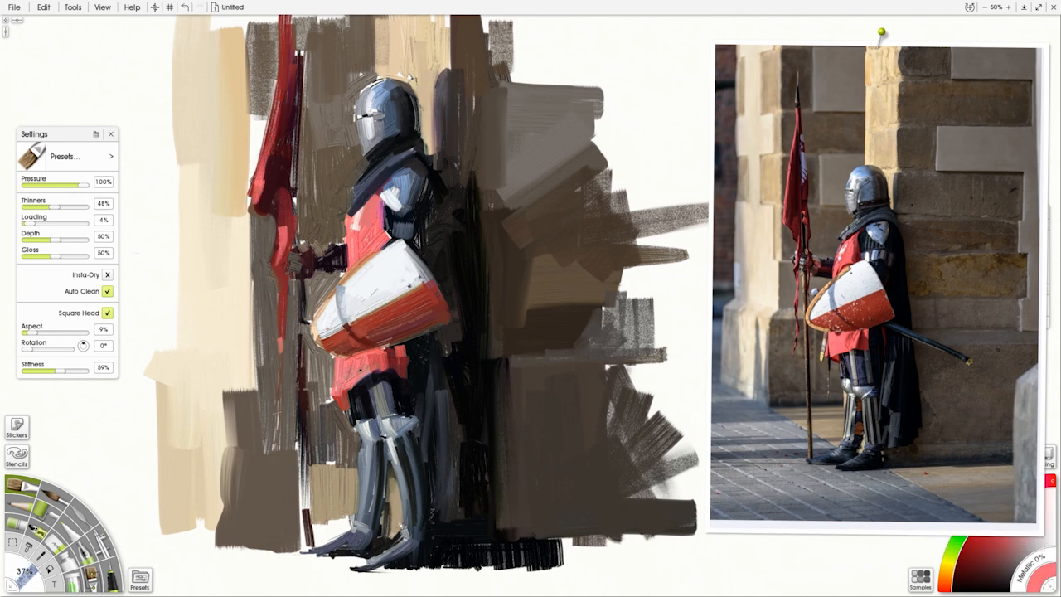
Undo the last flag stroke and try another stroke along the hanging flag in sampled dark red.
{"action": "key", "text": "ctrl+z"}
{"action": "left_click", "coordinate": [292, 251], "text": "alt"}
{"action": "mouse_move", "coordinate": [295, 195]}
{"action": "left_mouse_down"}
{"action": "mouse_move", "coordinate": [301, 291]}
{"action": "mouse_move", "coordinate": [296, 216]}
{"action": "left_mouse_up"}
{"action": "key", "text": "ctrl+z"}
Refine the tunic's chest and the upper arm above the shield with sampled red and dark blue strokes.
{"action": "left_click", "coordinate": [368, 225], "text": "alt"}
{"action": "left_click_drag", "start_coordinate": [363, 204], "coordinate": [375, 194]}
{"action": "left_click", "coordinate": [365, 345], "text": "alt"}
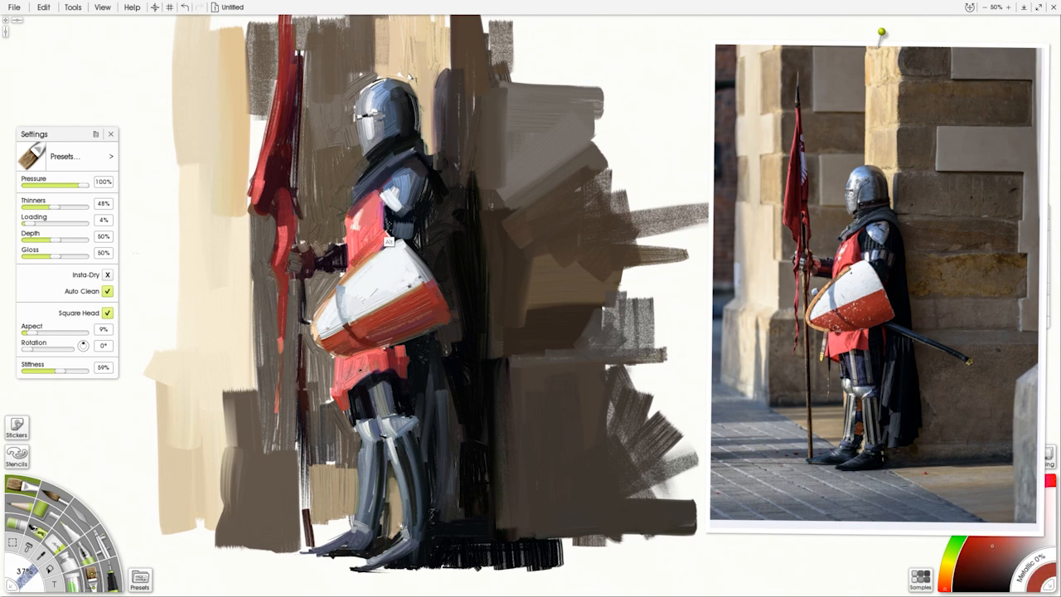
{"action": "left_click", "coordinate": [862, 253], "text": "alt"}
{"action": "mouse_move", "coordinate": [384, 211]}
{"action": "left_mouse_down"}
{"action": "mouse_move", "coordinate": [381, 244]}
{"action": "mouse_move", "coordinate": [412, 242]}
{"action": "left_mouse_up"}
{"action": "left_click", "coordinate": [424, 316], "text": "alt"}
{"action": "left_click", "coordinate": [887, 278], "text": "alt"}
{"action": "left_click_drag", "start_coordinate": [430, 220], "coordinate": [426, 245]}
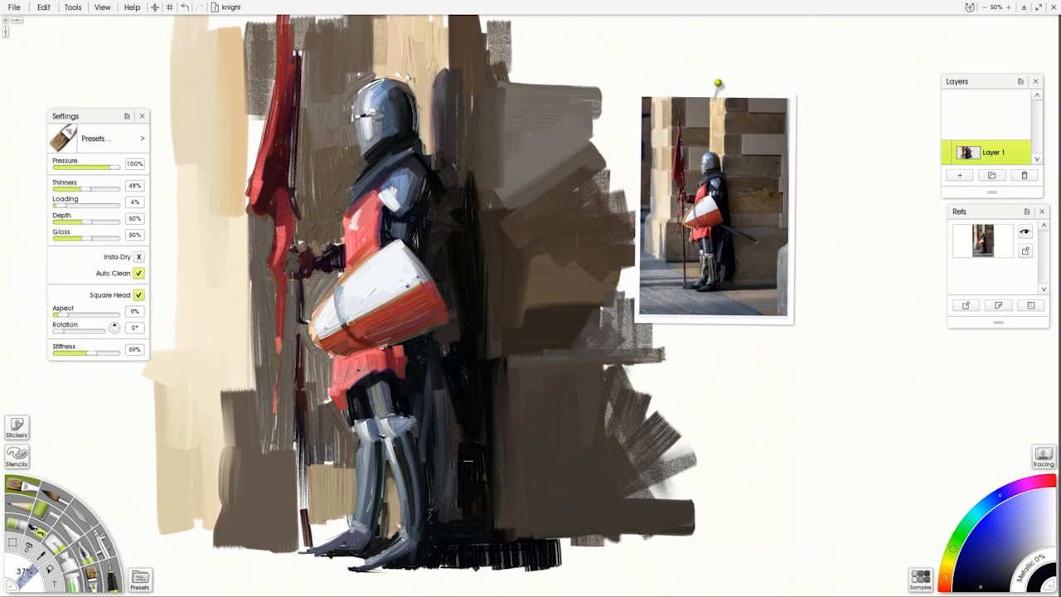
Paint the wall above and behind the helmet with a brown sampled from the reference photo's stonework.
{"action": "left_click", "coordinate": [664, 195], "text": "alt"}
{"action": "left_click", "coordinate": [728, 158], "text": "alt"}
{"action": "left_click", "coordinate": [728, 159], "text": "alt"}
{"action": "left_click_drag", "start_coordinate": [448, 34], "coordinate": [449, 68]}
{"action": "scroll", "coordinate": [535, 298], "scroll_direction": "up", "scroll_amount": 1}
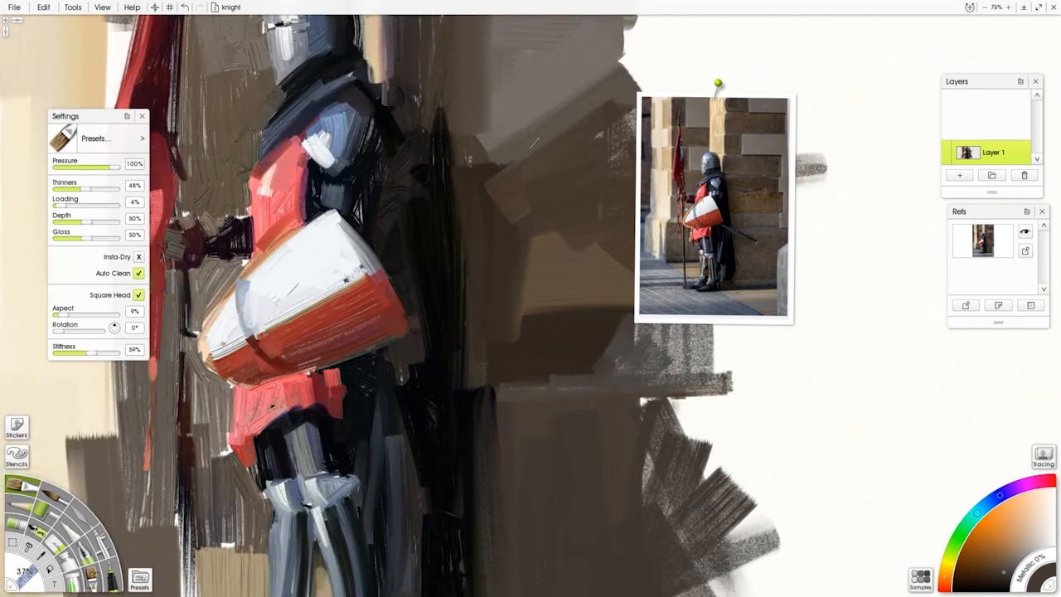
Enlarge the reference photo beside the canvas and darken the cape behind the neck and shoulder with sampled tones.
{"action": "left_click_drag", "start_coordinate": [535, 298], "coordinate": [642, 449]}
{"action": "mouse_move", "coordinate": [743, 153]}
{"action": "left_mouse_down"}
{"action": "mouse_move", "coordinate": [723, 359]}
{"action": "mouse_move", "coordinate": [822, 206]}
{"action": "left_mouse_up"}
{"action": "left_click", "coordinate": [757, 194]}
{"action": "left_click", "coordinate": [757, 194]}
{"action": "mouse_move", "coordinate": [457, 168]}
{"action": "left_mouse_down"}
{"action": "mouse_move", "coordinate": [432, 132]}
{"action": "mouse_move", "coordinate": [491, 254]}
{"action": "left_mouse_up"}
{"action": "left_click", "coordinate": [771, 213]}
{"action": "left_click", "coordinate": [485, 214], "text": "alt"}
{"action": "left_click", "coordinate": [474, 245], "text": "alt"}
Paint the cape's back from the shoulder down past the shield with near-black tones sampled from the reference.
{"action": "left_click", "coordinate": [773, 253], "text": "alt"}
{"action": "mouse_move", "coordinate": [469, 242]}
{"action": "left_mouse_down"}
{"action": "mouse_move", "coordinate": [490, 264]}
{"action": "mouse_move", "coordinate": [493, 249]}
{"action": "mouse_move", "coordinate": [486, 304]}
{"action": "left_mouse_up"}
{"action": "left_click", "coordinate": [777, 260], "text": "alt"}
{"action": "mouse_move", "coordinate": [481, 267]}
{"action": "left_mouse_down"}
{"action": "mouse_move", "coordinate": [518, 295]}
{"action": "mouse_move", "coordinate": [495, 405]}
{"action": "left_mouse_up"}
{"action": "left_click_drag", "start_coordinate": [490, 346], "coordinate": [501, 429]}
{"action": "left_click", "coordinate": [775, 303], "text": "alt"}
{"action": "mouse_move", "coordinate": [470, 354]}
{"action": "left_mouse_down"}
{"action": "mouse_move", "coordinate": [463, 373]}
{"action": "mouse_move", "coordinate": [459, 362]}
{"action": "left_mouse_up"}
{"action": "left_click", "coordinate": [504, 366], "text": "alt"}
{"action": "left_click", "coordinate": [429, 326], "text": "alt"}
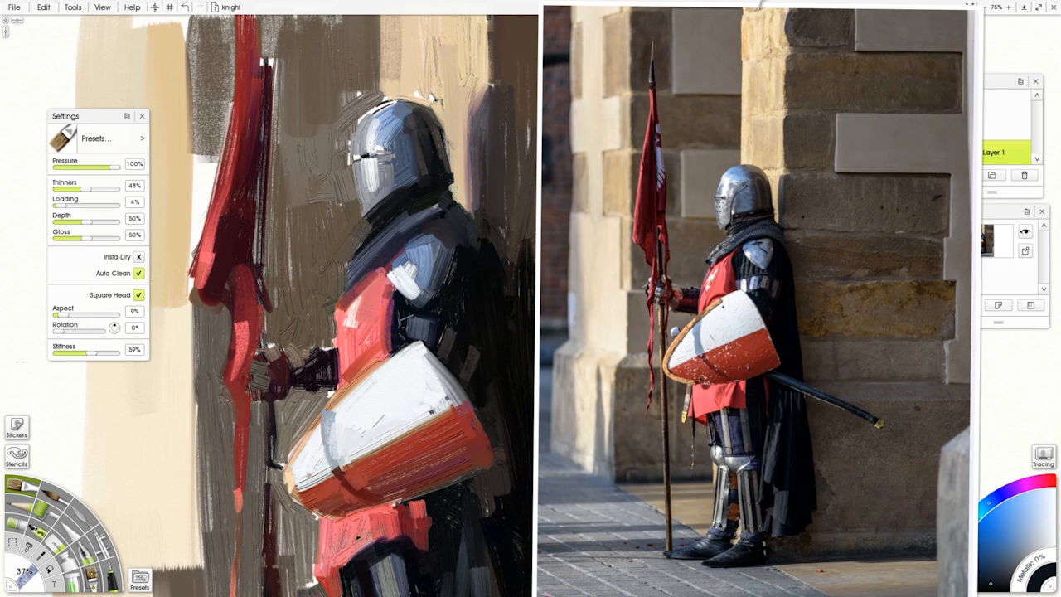
Touch up the border between the shield's white and red areas with sampled colors.
{"action": "left_click", "coordinate": [752, 245], "text": "alt"}
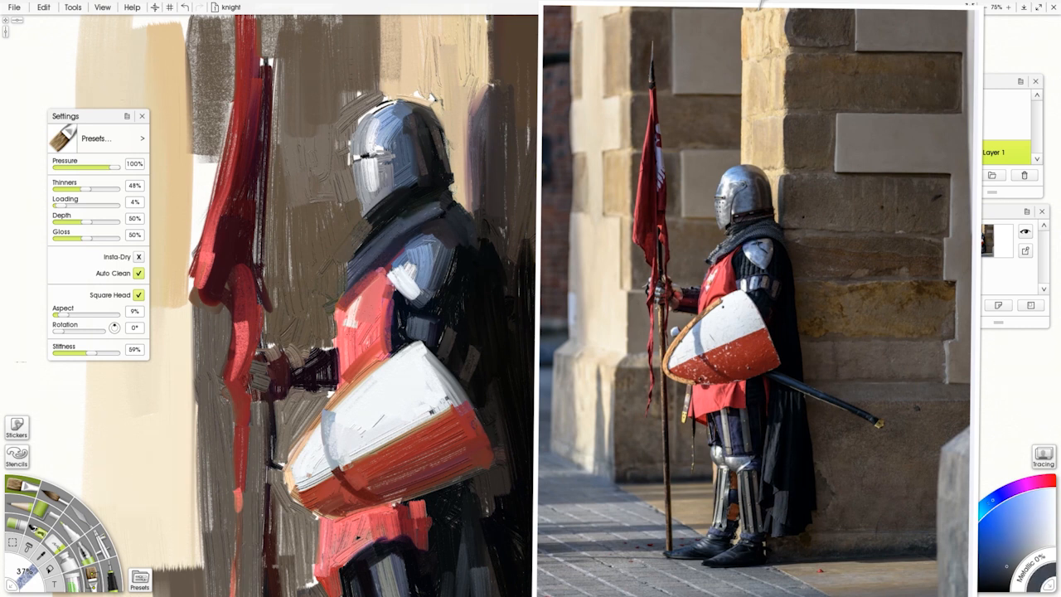
{"action": "left_click", "coordinate": [393, 432], "text": "alt"}
{"action": "mouse_move", "coordinate": [414, 424]}
{"action": "left_mouse_down"}
{"action": "mouse_move", "coordinate": [448, 402]}
{"action": "mouse_move", "coordinate": [461, 408]}
{"action": "mouse_move", "coordinate": [415, 439]}
{"action": "left_mouse_up"}
{"action": "left_click", "coordinate": [455, 409], "text": "alt"}
{"action": "left_click", "coordinate": [458, 424], "text": "alt"}
Trim the helmet's front outline with wall brown and restate its upper front with sampled blue-gray.
{"action": "left_click", "coordinate": [336, 127], "text": "alt"}
{"action": "mouse_move", "coordinate": [342, 139]}
{"action": "left_mouse_down"}
{"action": "mouse_move", "coordinate": [373, 91]}
{"action": "mouse_move", "coordinate": [339, 164]}
{"action": "left_mouse_up"}
{"action": "left_click", "coordinate": [378, 166], "text": "alt"}
{"action": "left_click_drag", "start_coordinate": [366, 110], "coordinate": [353, 136]}
Show the color picker over the reference photo and choose a pale warm white, #F5F5F1.
{"action": "left_click", "coordinate": [102, 7]}
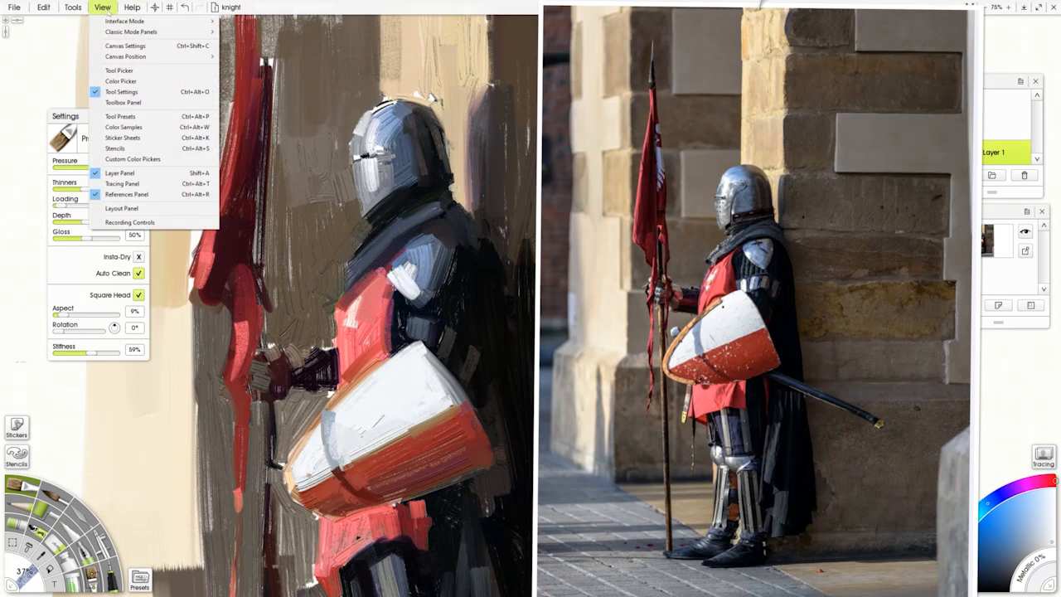
{"action": "left_click", "coordinate": [124, 83]}
{"action": "left_click_drag", "start_coordinate": [531, 241], "coordinate": [644, 23]}
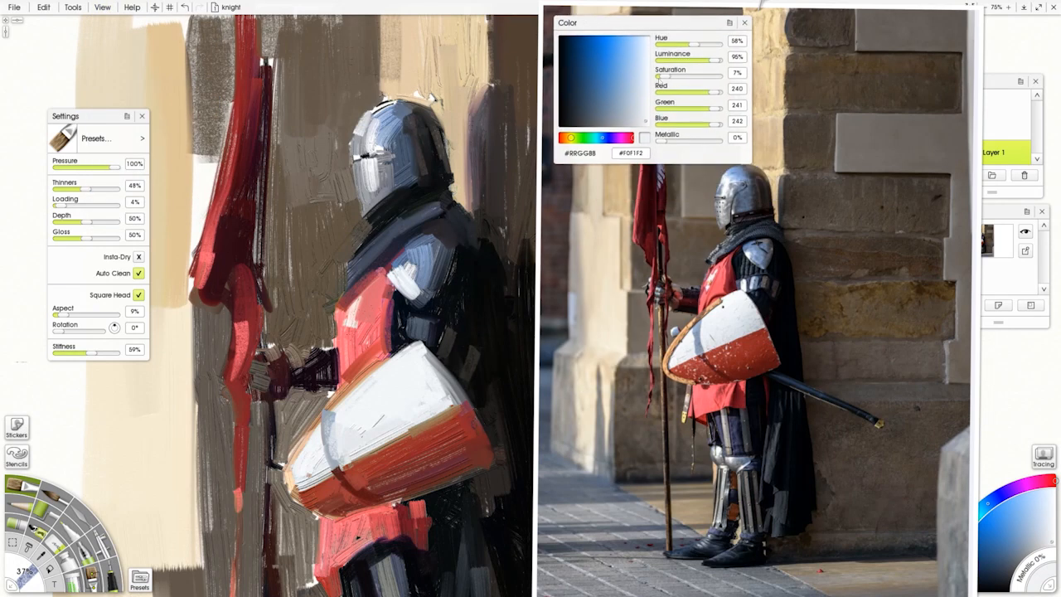
{"action": "left_click", "coordinate": [573, 139]}
{"action": "left_click", "coordinate": [646, 115]}
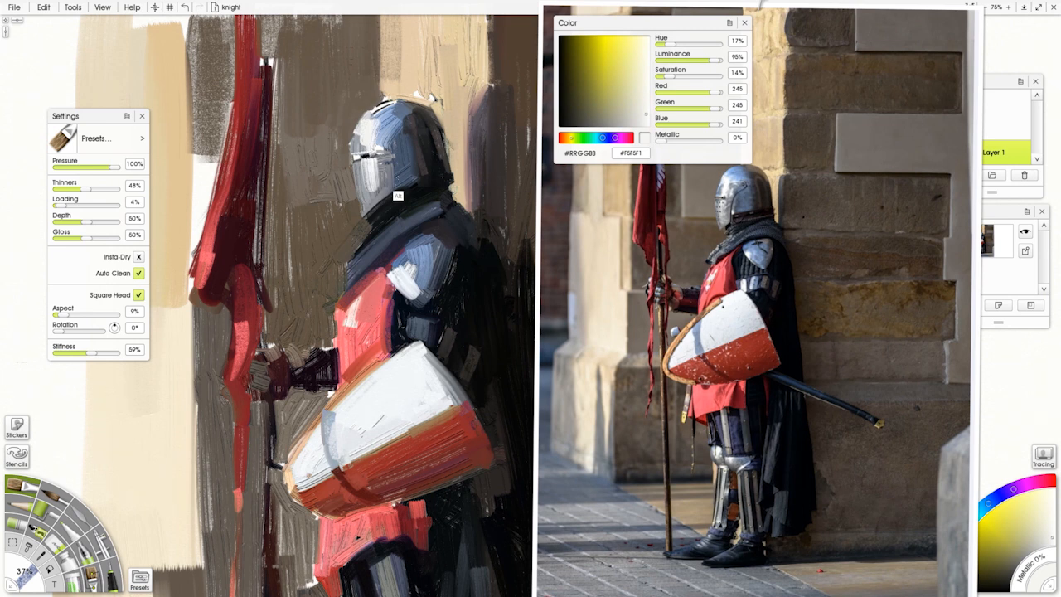
Model the helmet's faceplate and side with sampled off-white, blue-gray and near-black strokes.
{"action": "left_click", "coordinate": [398, 196], "text": "alt"}
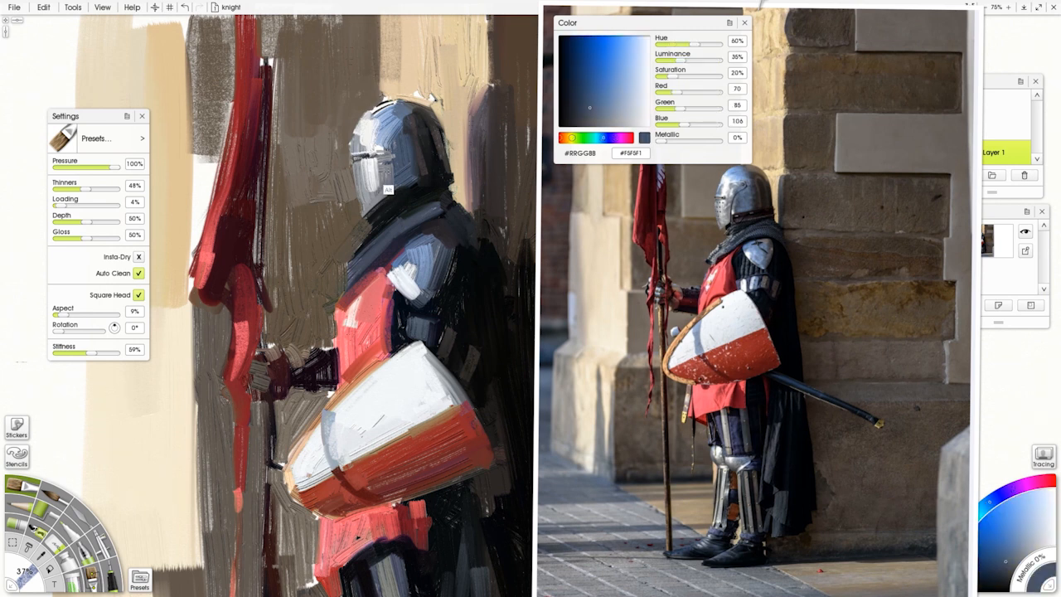
{"action": "left_click", "coordinate": [390, 161], "text": "alt"}
{"action": "left_click", "coordinate": [397, 209], "text": "alt"}
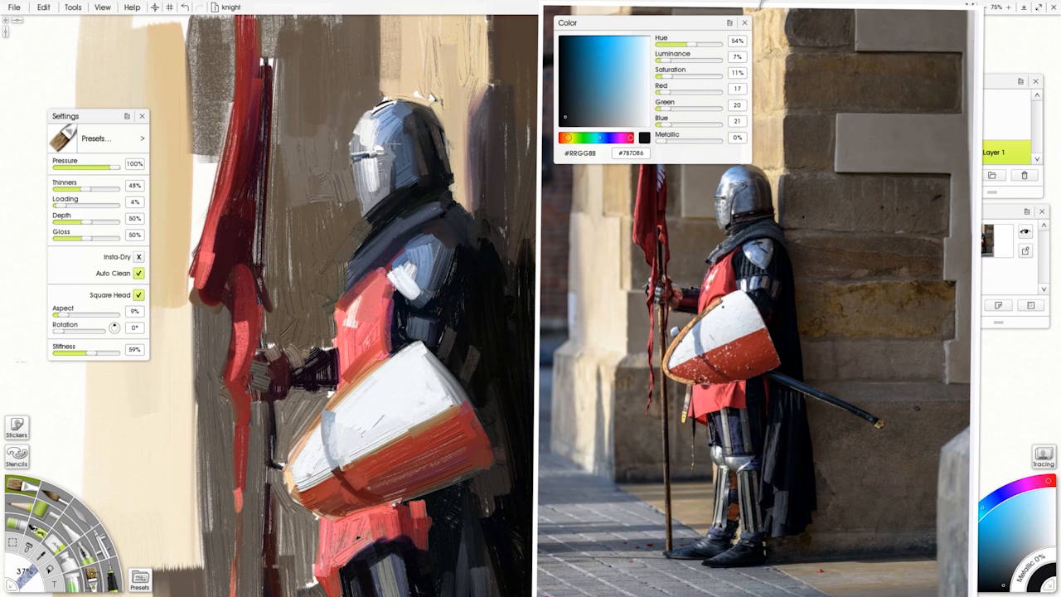
{"action": "left_click", "coordinate": [410, 191], "text": "alt"}
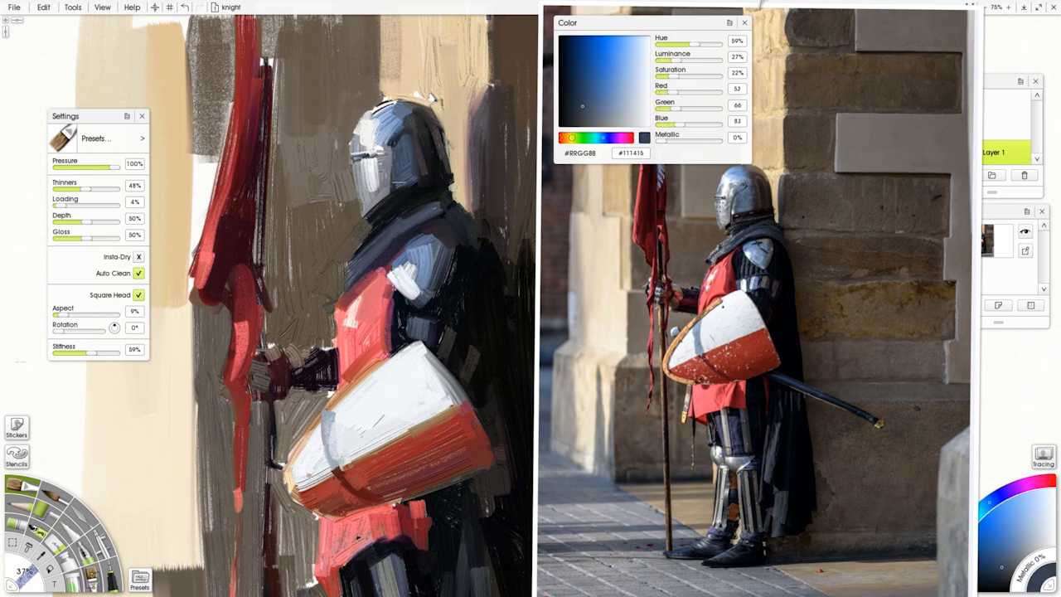
{"action": "left_click", "coordinate": [393, 138], "text": "alt"}
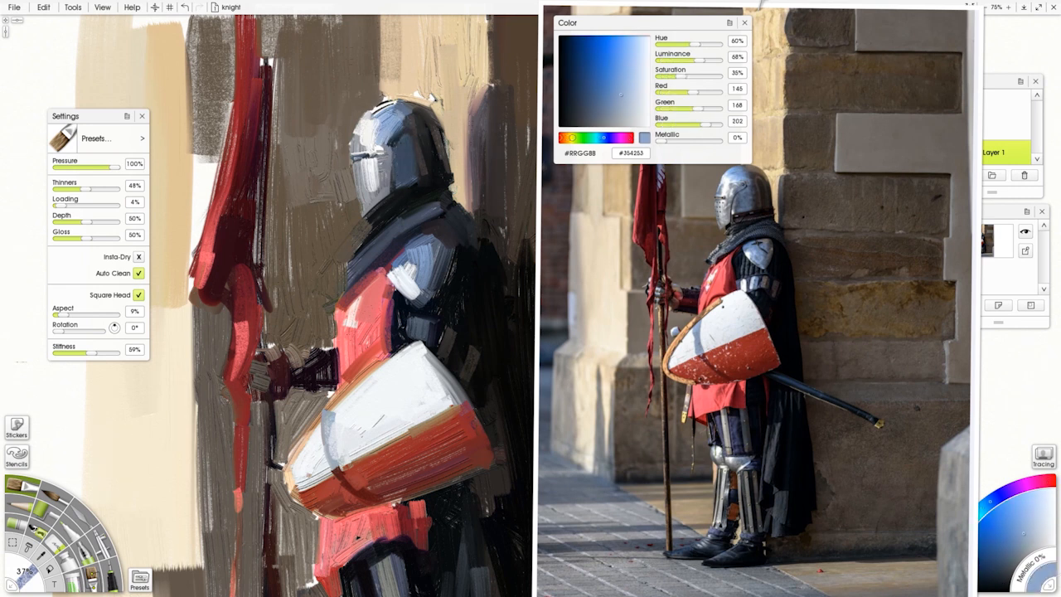
{"action": "left_click", "coordinate": [365, 196], "text": "alt"}
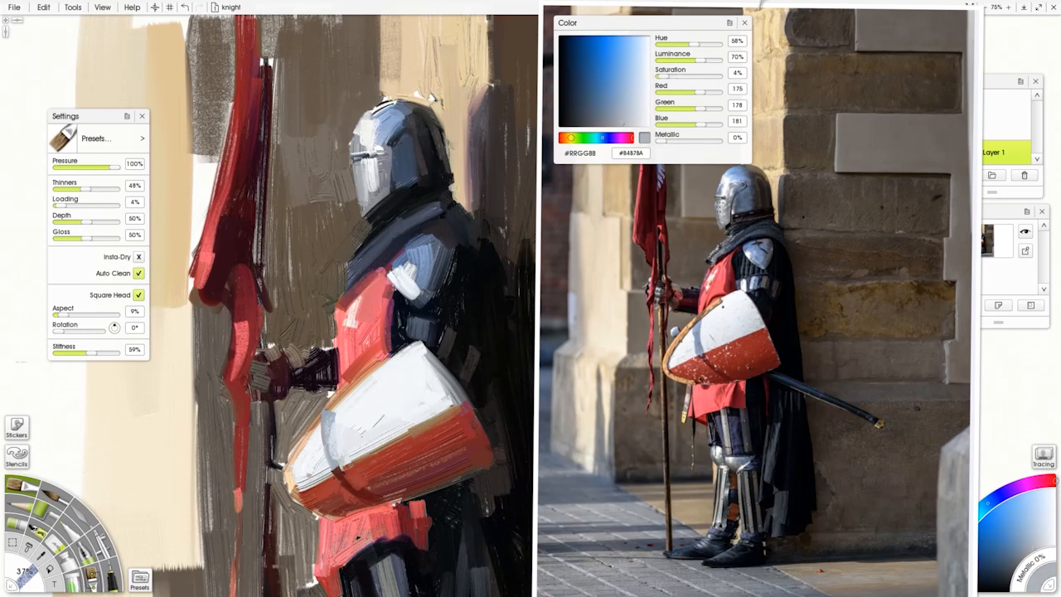
Brighten the helmet's faceplate with off-white and add a light blue highlight along the front of its crown.
{"action": "left_click", "coordinate": [367, 161], "text": "alt"}
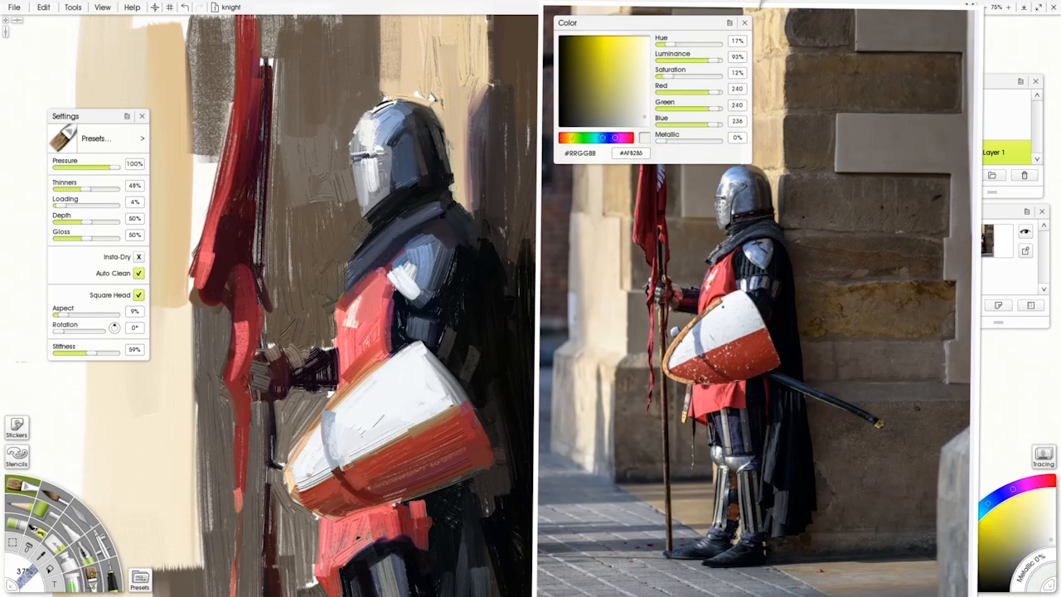
{"action": "left_click", "coordinate": [756, 192]}
{"action": "left_click_drag", "start_coordinate": [368, 118], "coordinate": [396, 98]}
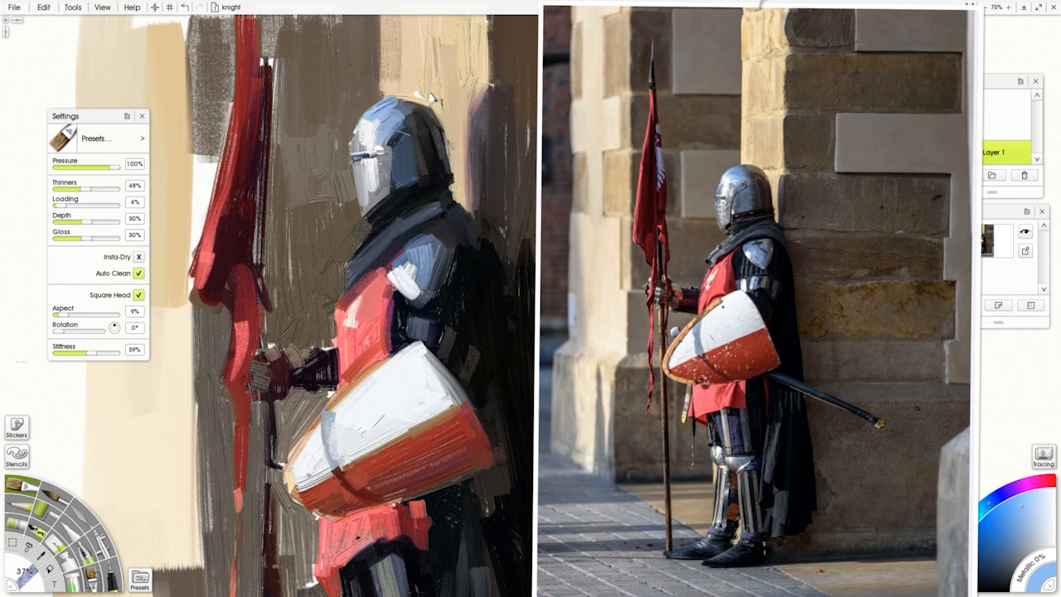
Clean up the helmet's crown outline with sampled blue-gray and darken the visor slit.
{"action": "left_click", "coordinate": [339, 250], "text": "alt"}
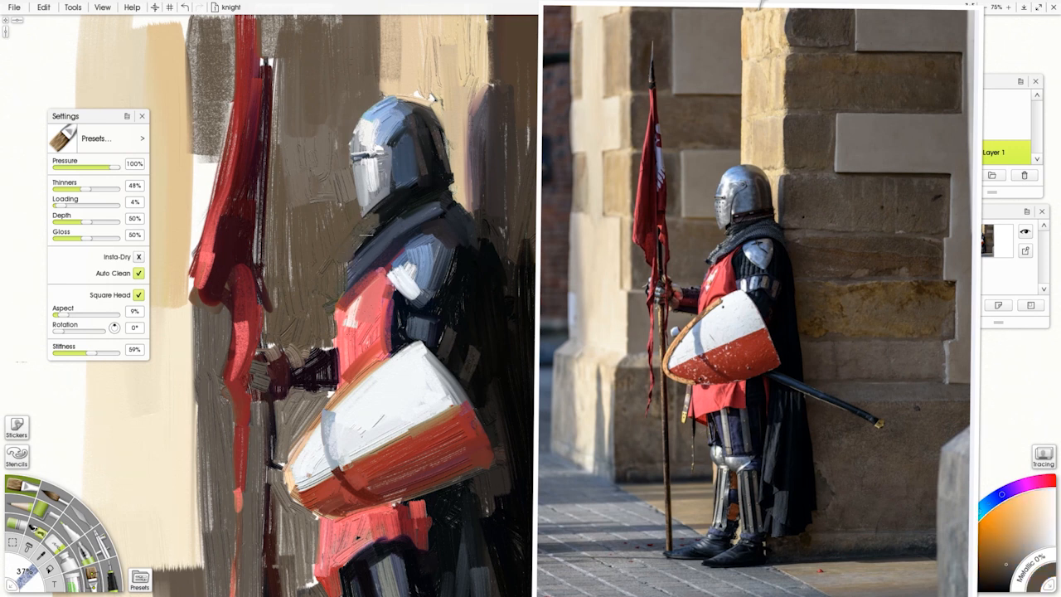
{"action": "left_click", "coordinate": [413, 271], "text": "alt"}
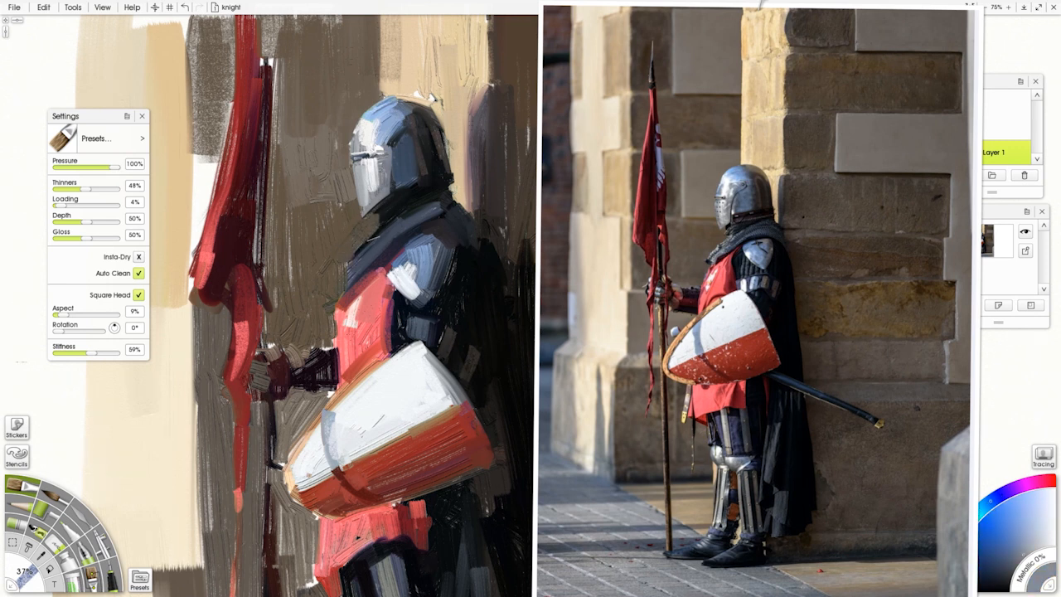
{"action": "left_click", "coordinate": [401, 120], "text": "alt"}
{"action": "left_click_drag", "start_coordinate": [396, 99], "coordinate": [417, 105]}
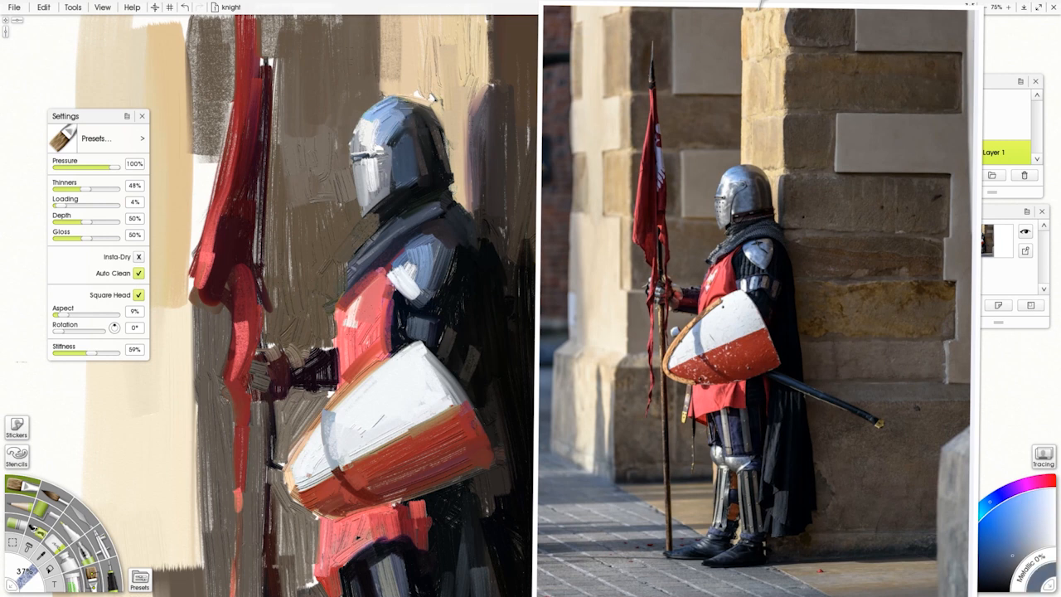
{"action": "left_click", "coordinate": [426, 185], "text": "alt"}
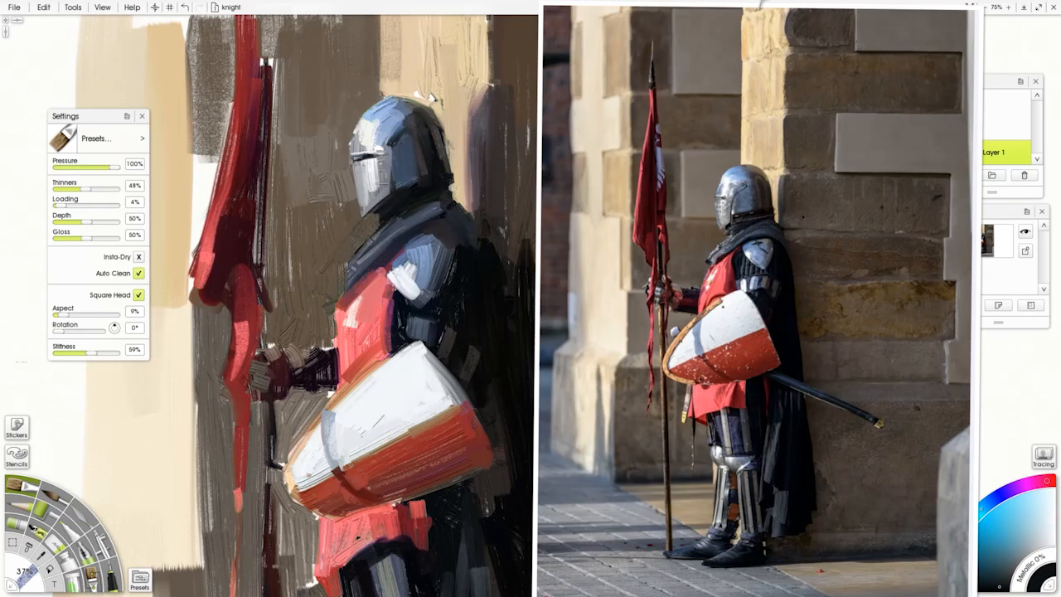
Smooth the shield's white face around the shadow band with sampled white strokes.
{"action": "left_click", "coordinate": [370, 407], "text": "alt"}
{"action": "mouse_move", "coordinate": [338, 414]}
{"action": "left_mouse_down"}
{"action": "mouse_move", "coordinate": [349, 466]}
{"action": "mouse_move", "coordinate": [405, 415]}
{"action": "mouse_move", "coordinate": [376, 438]}
{"action": "left_mouse_up"}
{"action": "left_click", "coordinate": [327, 427], "text": "alt"}
{"action": "left_click", "coordinate": [351, 472], "text": "alt"}
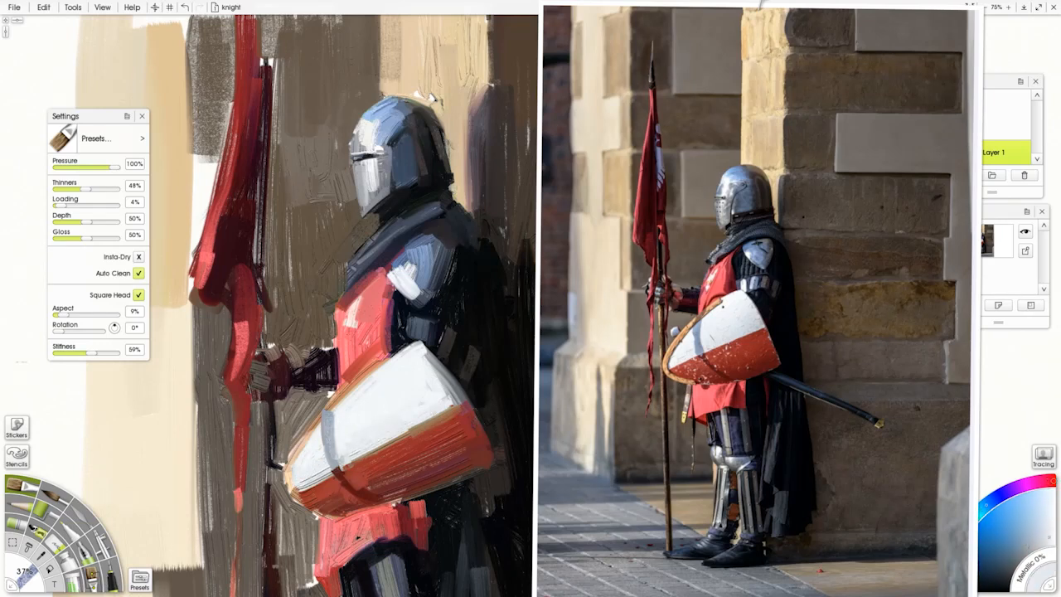
Shape the metal shoulder plate with pale blue and dark strokes, and rework the arm behind the shield's upper edge.
{"action": "left_click", "coordinate": [747, 274], "text": "alt"}
{"action": "mouse_move", "coordinate": [388, 257]}
{"action": "left_mouse_down"}
{"action": "mouse_move", "coordinate": [422, 307]}
{"action": "mouse_move", "coordinate": [416, 252]}
{"action": "mouse_move", "coordinate": [416, 263]}
{"action": "left_mouse_up"}
{"action": "left_click", "coordinate": [445, 315], "text": "alt"}
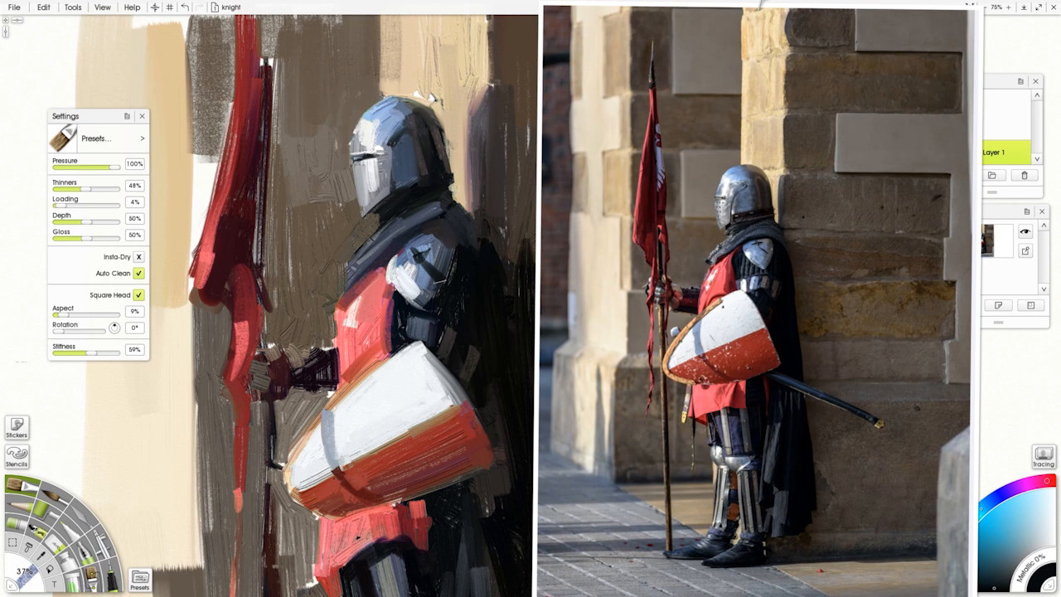
{"action": "left_click", "coordinate": [419, 315], "text": "alt"}
{"action": "left_click", "coordinate": [375, 379], "text": "alt"}
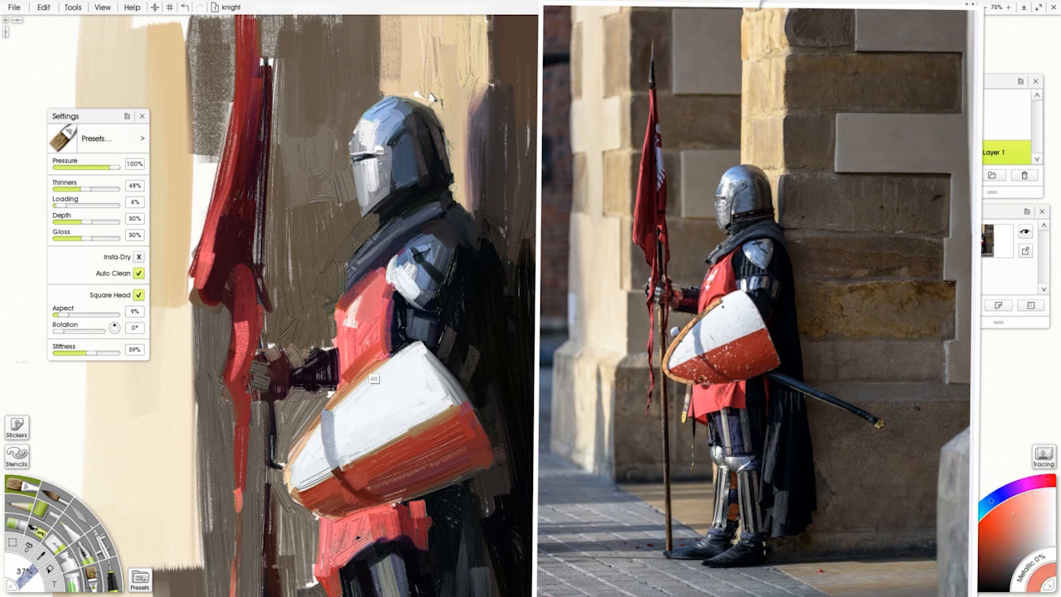
{"action": "left_click_drag", "start_coordinate": [470, 387], "coordinate": [477, 344]}
{"action": "left_click", "coordinate": [487, 392], "text": "alt"}
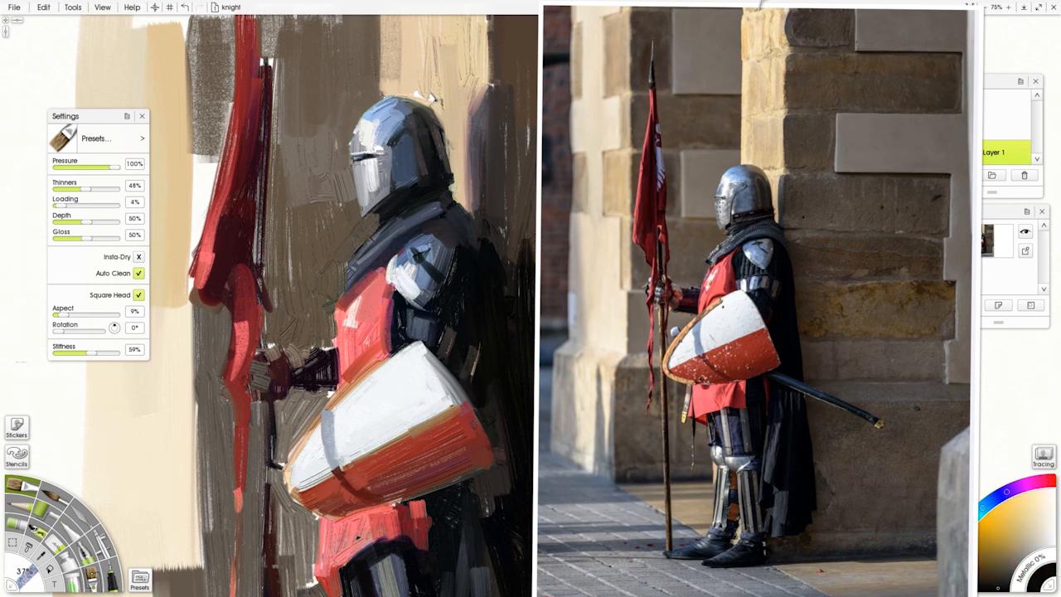
Broaden the black cape behind the shoulder plate with sampled near-black strokes.
{"action": "left_click", "coordinate": [481, 309], "text": "alt"}
{"action": "mouse_move", "coordinate": [464, 249]}
{"action": "left_mouse_down"}
{"action": "mouse_move", "coordinate": [453, 221]}
{"action": "mouse_move", "coordinate": [419, 212]}
{"action": "mouse_move", "coordinate": [449, 207]}
{"action": "mouse_move", "coordinate": [481, 241]}
{"action": "mouse_move", "coordinate": [483, 231]}
{"action": "left_mouse_up"}
{"action": "left_click", "coordinate": [404, 251], "text": "alt"}
{"action": "left_click", "coordinate": [476, 279], "text": "alt"}
{"action": "left_click", "coordinate": [500, 247], "text": "alt"}
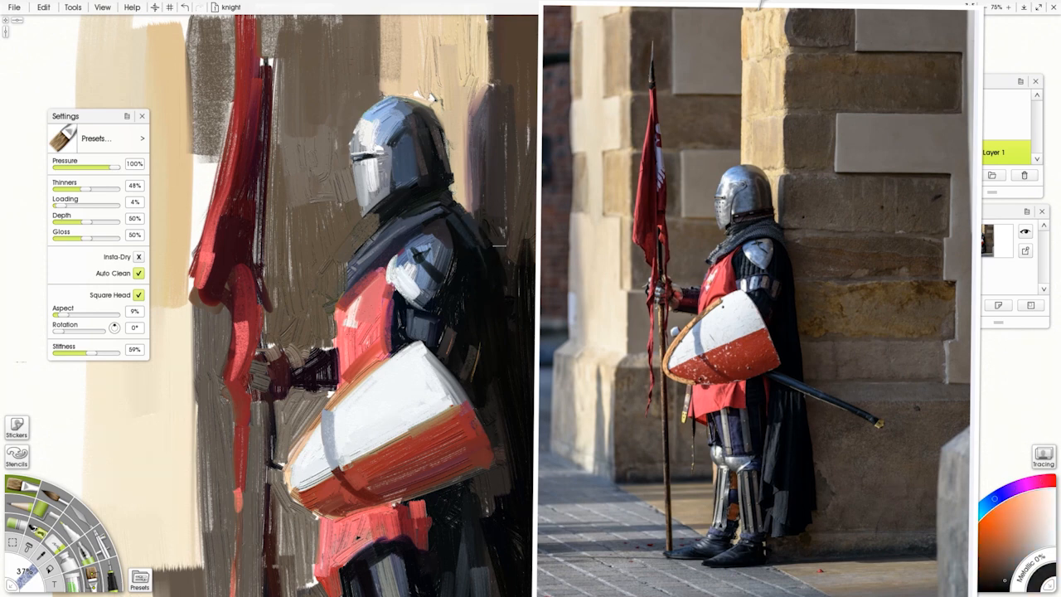
Darken the cape's outer edge against the wall and fill the forearm sleeve with sampled dark purple.
{"action": "left_click_drag", "start_coordinate": [509, 288], "coordinate": [524, 208]}
{"action": "left_click", "coordinate": [522, 238], "text": "alt"}
{"action": "left_click", "coordinate": [318, 382], "text": "alt"}
{"action": "mouse_move", "coordinate": [309, 353]}
{"action": "left_mouse_down"}
{"action": "mouse_move", "coordinate": [301, 385]}
{"action": "mouse_move", "coordinate": [330, 352]}
{"action": "left_mouse_up"}
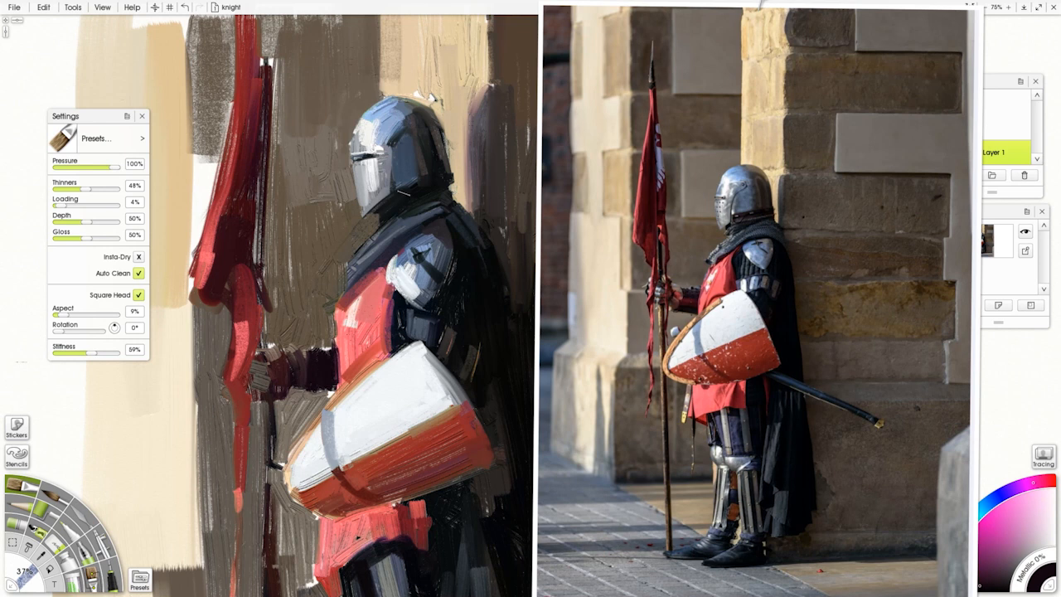
{"action": "left_click", "coordinate": [370, 196], "text": "alt"}
{"action": "mouse_move", "coordinate": [407, 182]}
{"action": "left_mouse_down"}
{"action": "mouse_move", "coordinate": [410, 202]}
{"action": "mouse_move", "coordinate": [391, 152]}
{"action": "mouse_move", "coordinate": [401, 152]}
{"action": "left_mouse_up"}
{"action": "left_click", "coordinate": [366, 150], "text": "alt"}
{"action": "key", "text": "ctrl+z"}
{"action": "left_click", "coordinate": [402, 164], "text": "alt"}
{"action": "key", "text": "ctrl+z"}
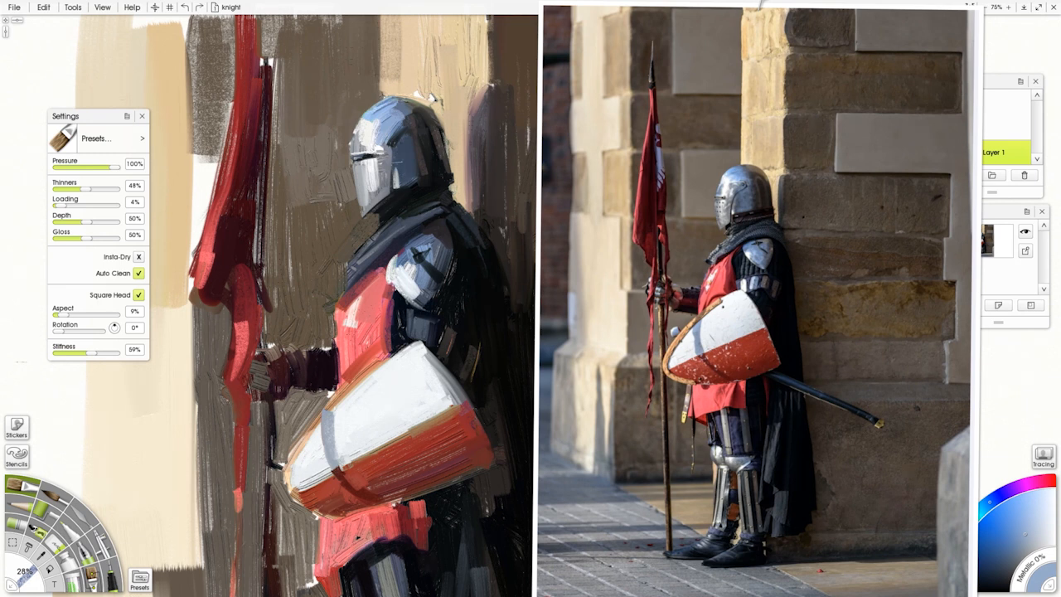
With a 28% brush, cover the stray marks above the helmet in sampled tan and refine the visor area.
{"action": "left_click", "coordinate": [416, 86], "text": "alt"}
{"action": "left_click_drag", "start_coordinate": [420, 99], "coordinate": [437, 37]}
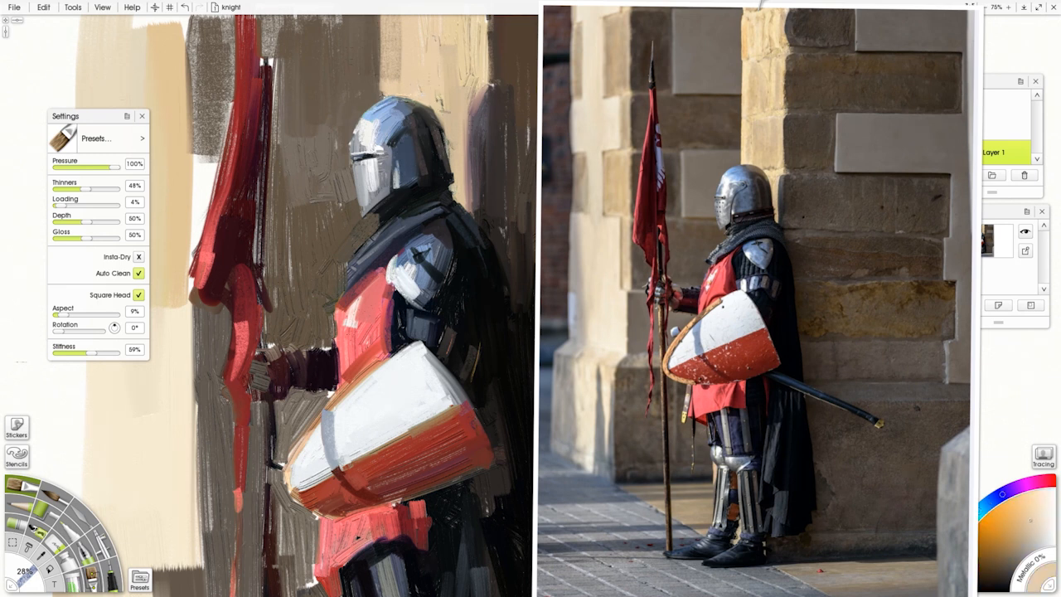
{"action": "left_click", "coordinate": [359, 145], "text": "alt"}
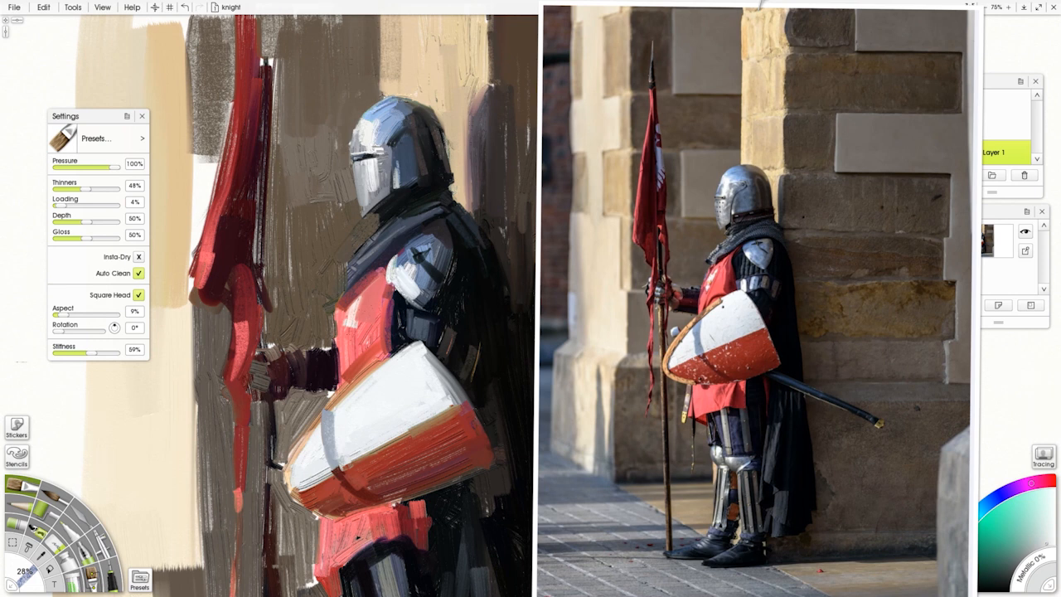
{"action": "left_click", "coordinate": [370, 216], "text": "alt"}
{"action": "mouse_move", "coordinate": [379, 137]}
{"action": "left_mouse_down"}
{"action": "mouse_move", "coordinate": [379, 153]}
{"action": "mouse_move", "coordinate": [368, 149]}
{"action": "left_mouse_up"}
{"action": "left_click", "coordinate": [400, 157], "text": "alt"}
{"action": "left_click_drag", "start_coordinate": [396, 146], "coordinate": [396, 155]}
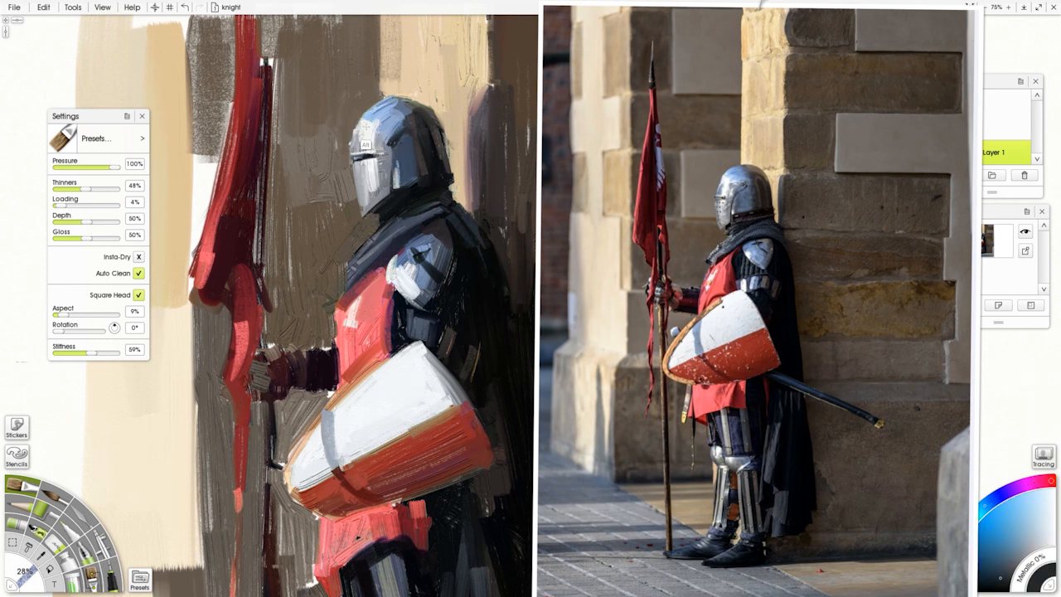
Add sampled blue-gray strokes across the helmet's crown and restate its upper back edge.
{"action": "left_click", "coordinate": [383, 124], "text": "alt"}
{"action": "left_click_drag", "start_coordinate": [374, 119], "coordinate": [402, 119]}
{"action": "left_click", "coordinate": [371, 135], "text": "alt"}
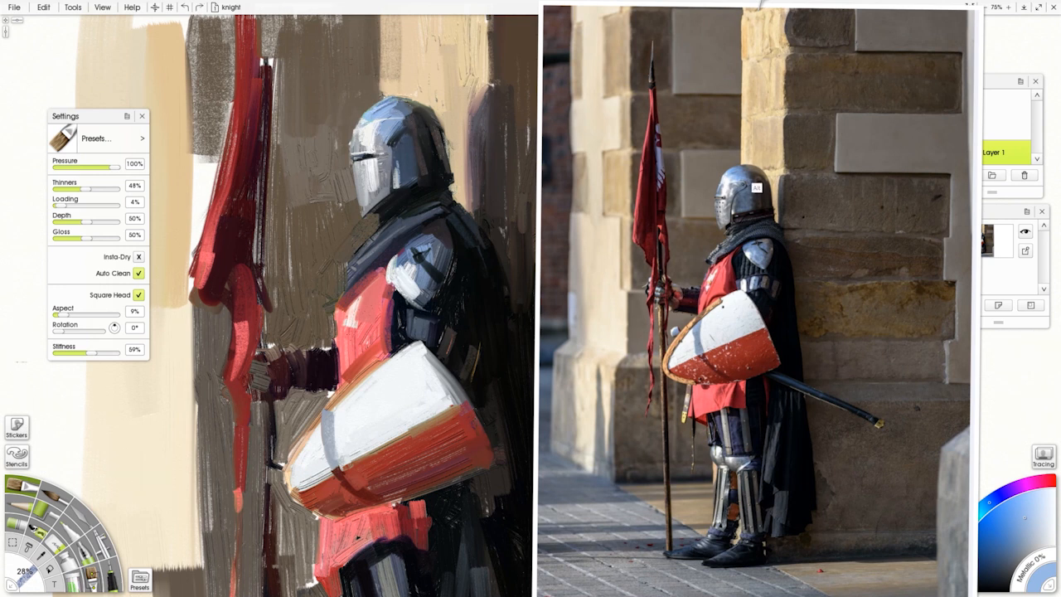
{"action": "left_click", "coordinate": [756, 187], "text": "alt"}
{"action": "left_click_drag", "start_coordinate": [414, 97], "coordinate": [432, 120]}
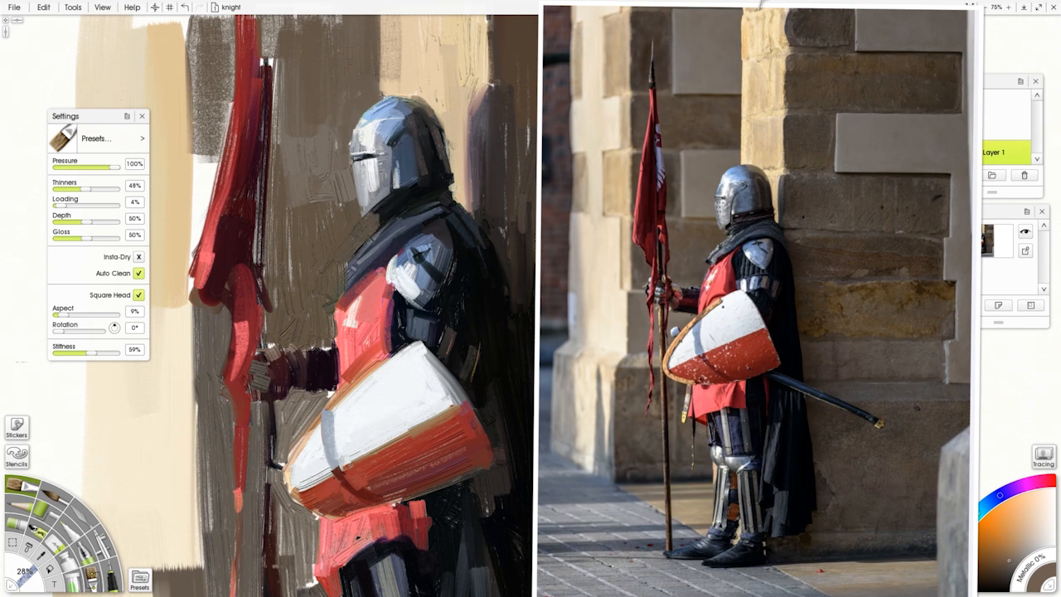
Trim the tunic's front edge with brown sampled from the wall.
{"action": "left_click", "coordinate": [322, 310], "text": "alt"}
{"action": "left_click_drag", "start_coordinate": [332, 302], "coordinate": [334, 330]}
{"action": "key", "text": "minus"}
{"action": "left_click_drag", "start_coordinate": [398, 364], "coordinate": [305, 290]}
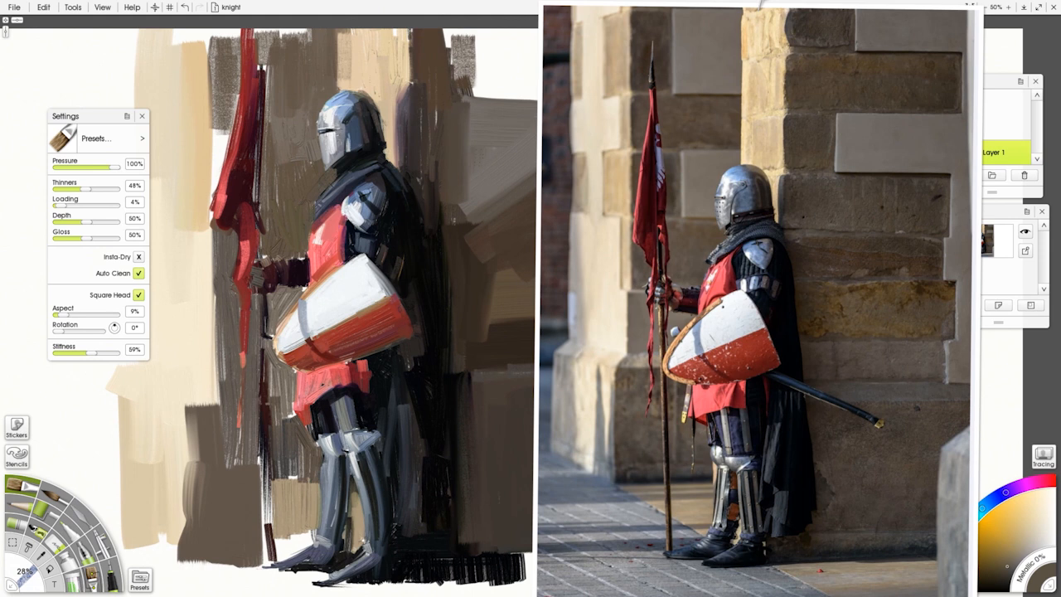
{"action": "left_click", "coordinate": [335, 137], "text": "alt"}
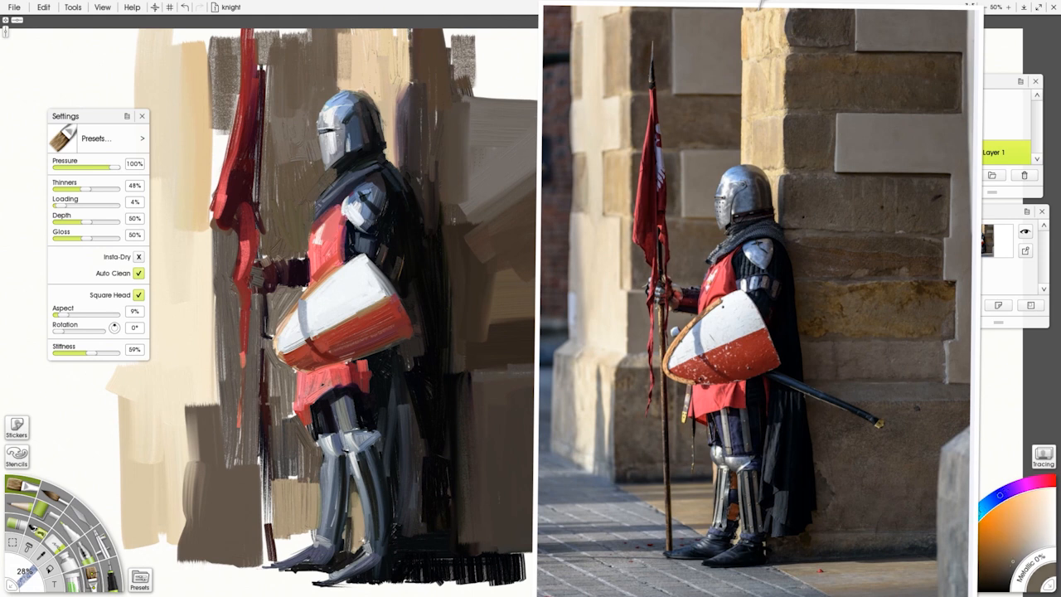
{"action": "left_click", "coordinate": [363, 315], "text": "alt"}
{"action": "left_click_drag", "start_coordinate": [349, 318], "coordinate": [370, 307]}
{"action": "key", "text": "ctrl+z"}
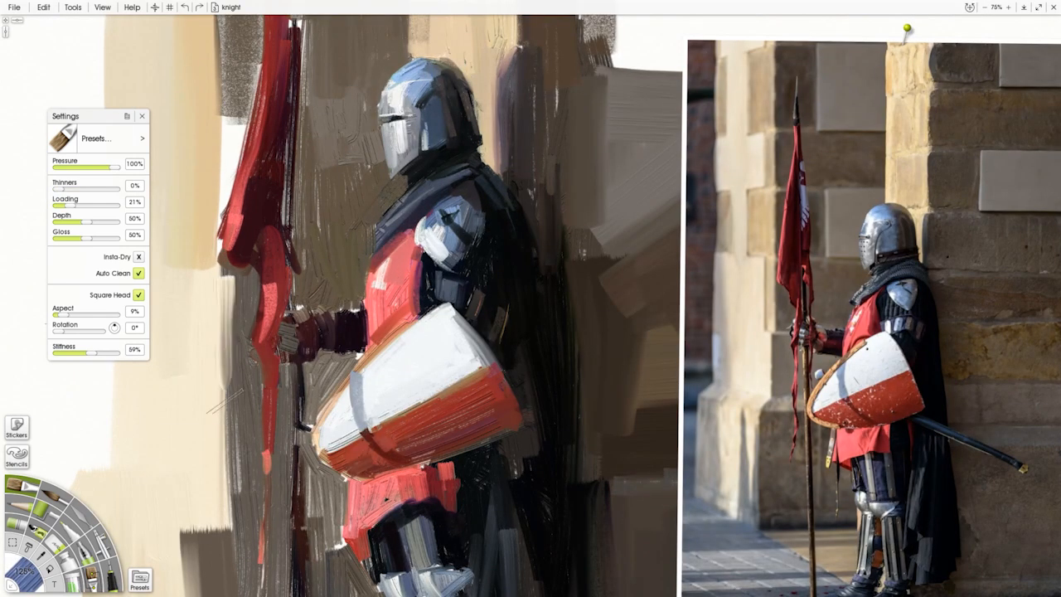
Lower the paint loading to 7% and fill the pale wall beside the flag with long cream strokes.
{"action": "left_click_drag", "start_coordinate": [224, 398], "coordinate": [222, 277]}
{"action": "left_click_drag", "start_coordinate": [69, 207], "coordinate": [61, 207]}
{"action": "left_click_drag", "start_coordinate": [221, 283], "coordinate": [217, 529]}
{"action": "key", "text": "ctrl+z"}
{"action": "left_click_drag", "start_coordinate": [206, 274], "coordinate": [206, 387]}
{"action": "left_click_drag", "start_coordinate": [212, 335], "coordinate": [217, 452]}
{"action": "mouse_move", "coordinate": [316, 420]}
{"action": "left_mouse_down"}
{"action": "mouse_move", "coordinate": [325, 352]}
{"action": "mouse_move", "coordinate": [290, 291]}
{"action": "left_mouse_up"}
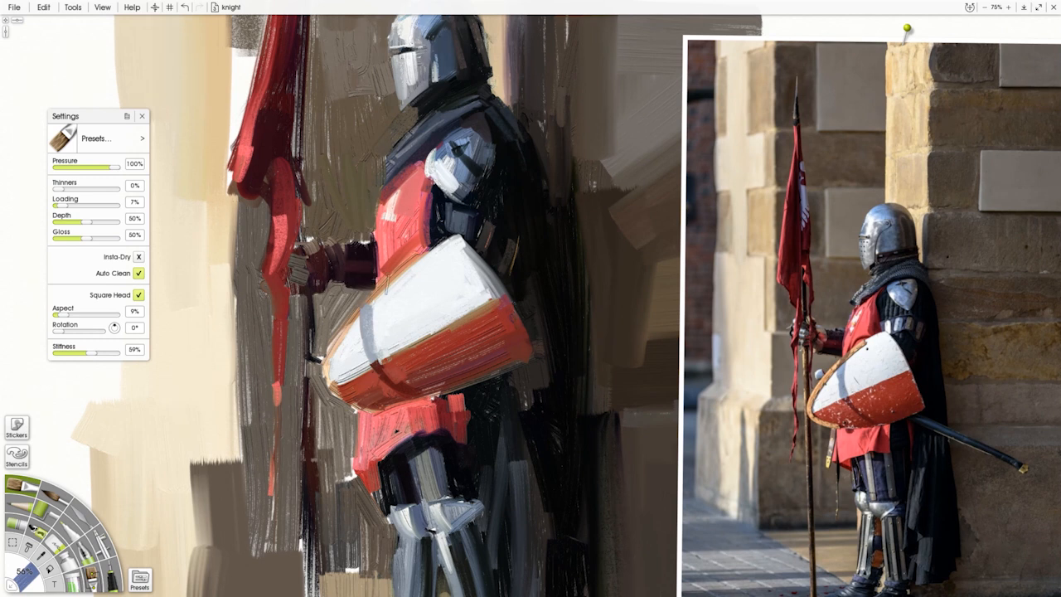
Refine the outstretched forearm and the underside of the gauntlet with short strokes.
{"action": "left_click_drag", "start_coordinate": [322, 257], "coordinate": [340, 276]}
{"action": "left_click_drag", "start_coordinate": [310, 291], "coordinate": [327, 292]}
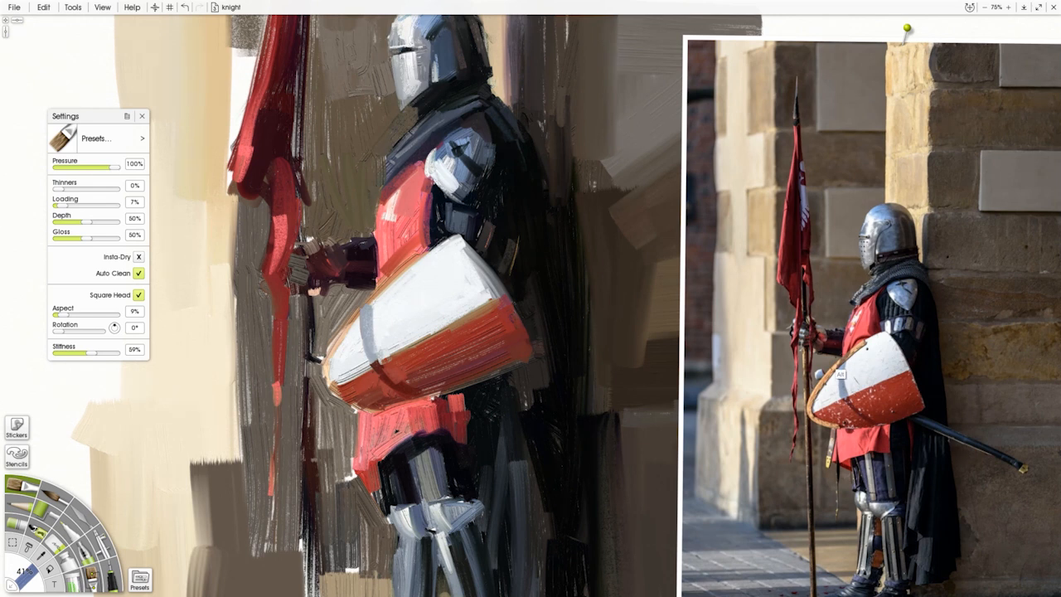
Restate the shield's upper and front rim in brown-orange, undoing the first edge strokes and repainting them with a 25% brush.
{"action": "left_click_drag", "start_coordinate": [407, 321], "coordinate": [370, 305]}
{"action": "left_click_drag", "start_coordinate": [369, 306], "coordinate": [457, 233]}
{"action": "key", "text": "ctrl+z"}
{"action": "key", "text": "ctrl+z"}
{"action": "left_click_drag", "start_coordinate": [333, 363], "coordinate": [333, 385]}
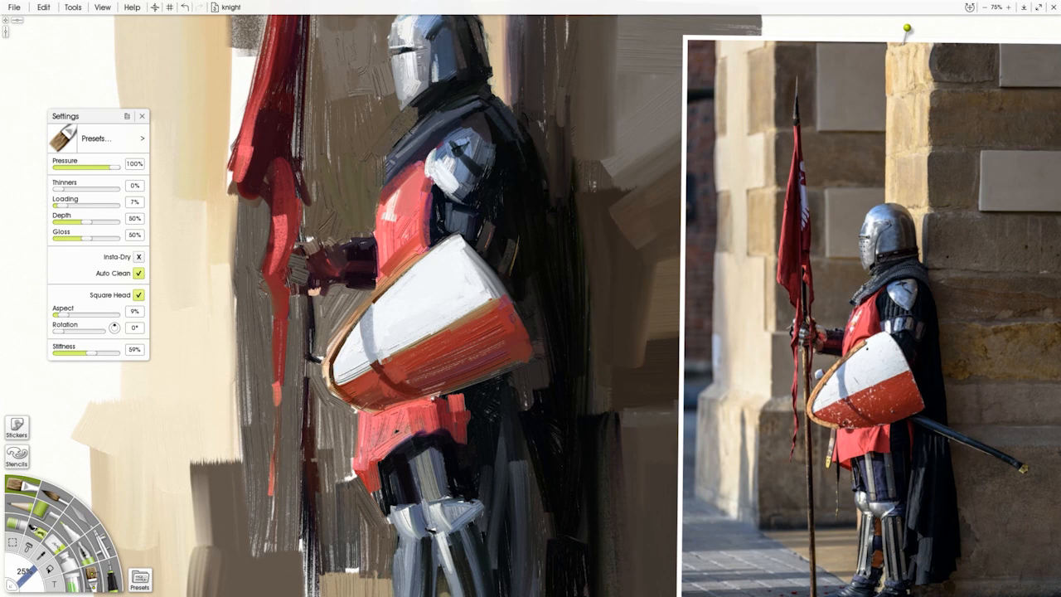
{"action": "left_click_drag", "start_coordinate": [332, 396], "coordinate": [356, 409]}
Dot a small dark rivet on the shield's white half, then refine its lower red edge with a 34% brush.
{"action": "key", "text": "["}
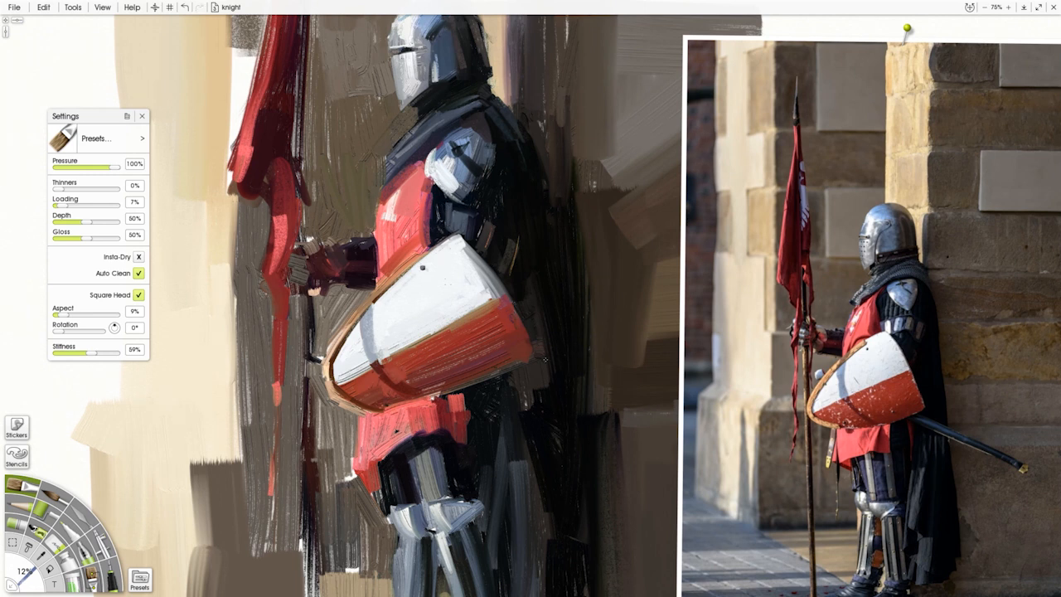
{"action": "key", "text": "]"}
{"action": "left_click_drag", "start_coordinate": [456, 381], "coordinate": [503, 364]}
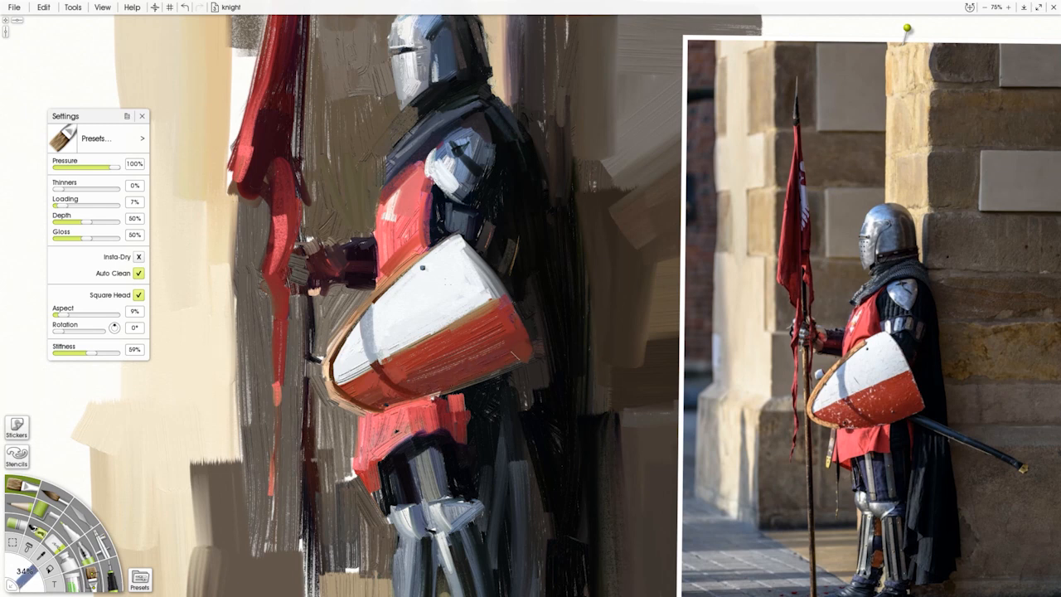
Set the brush stiffness to 100% and the paint loading to 3%.
{"action": "left_click_drag", "start_coordinate": [89, 354], "coordinate": [120, 354]}
{"action": "left_click", "coordinate": [61, 205]}
Arrange the reference photo and color controls beside the painting and add a new layer above Layer 1.
{"action": "left_click_drag", "start_coordinate": [850, 305], "coordinate": [655, 318]}
{"action": "mouse_move", "coordinate": [758, 340]}
{"action": "left_mouse_down"}
{"action": "mouse_move", "coordinate": [347, 292]}
{"action": "mouse_move", "coordinate": [373, 297]}
{"action": "left_mouse_up"}
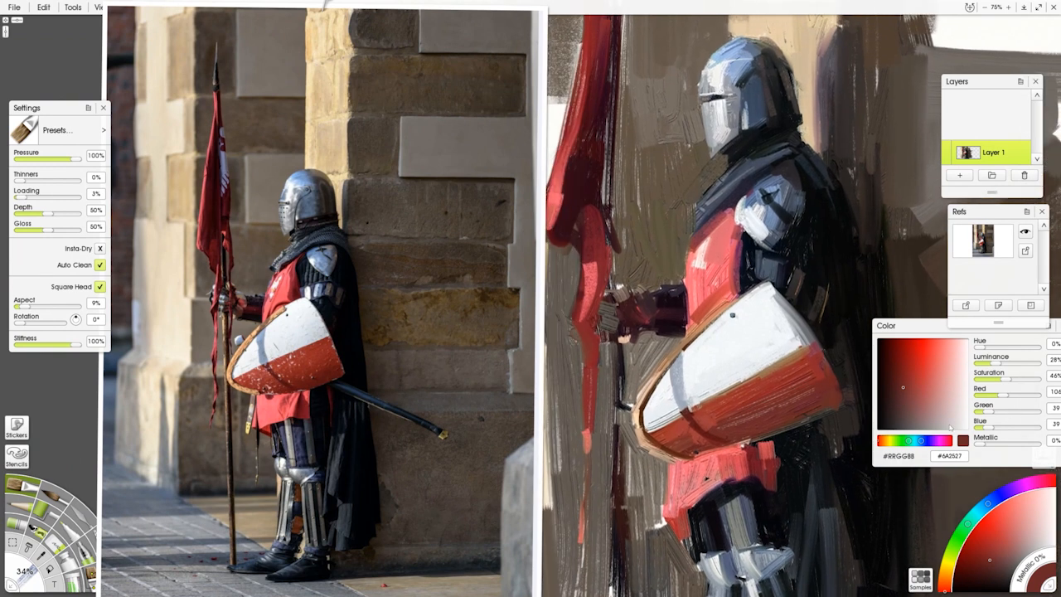
{"action": "left_click_drag", "start_coordinate": [939, 327], "coordinate": [460, 239]}
{"action": "left_click", "coordinate": [960, 175]}
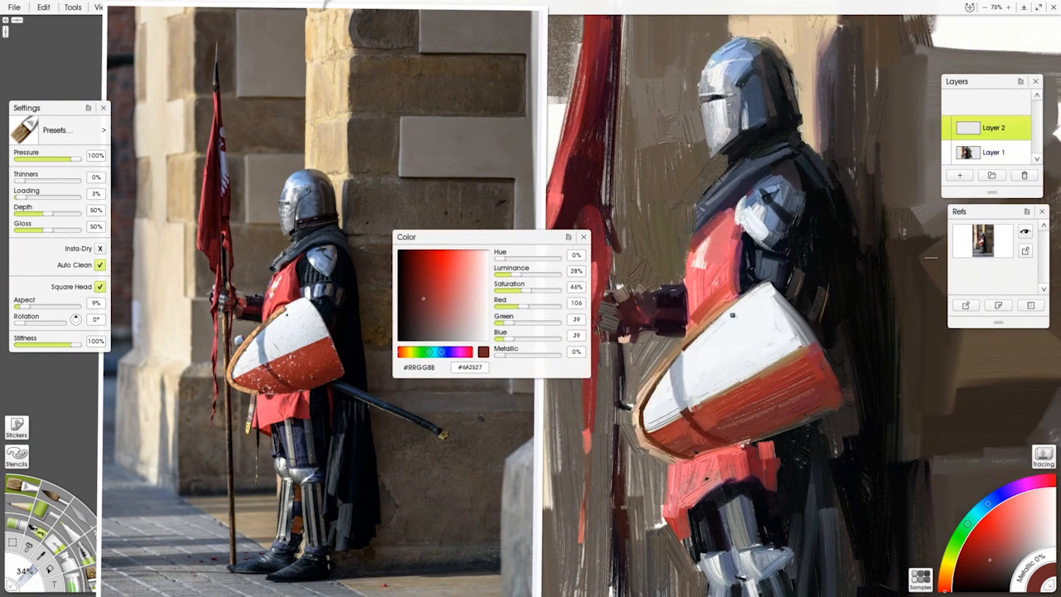
{"action": "left_click_drag", "start_coordinate": [635, 254], "coordinate": [724, 218]}
{"action": "left_click_drag", "start_coordinate": [723, 200], "coordinate": [706, 288]}
{"action": "key", "text": "ctrl+z"}
Set the paint loading to 2% and stroke blue sampled from the photo onto the shoulder armor.
{"action": "left_click_drag", "start_coordinate": [22, 198], "coordinate": [23, 200]}
{"action": "type", "text": "2"}
{"action": "key", "text": "Return"}
{"action": "left_click", "coordinate": [312, 271]}
{"action": "mouse_move", "coordinate": [788, 201]}
{"action": "left_mouse_down"}
{"action": "mouse_move", "coordinate": [745, 210]}
{"action": "mouse_move", "coordinate": [744, 226]}
{"action": "left_mouse_up"}
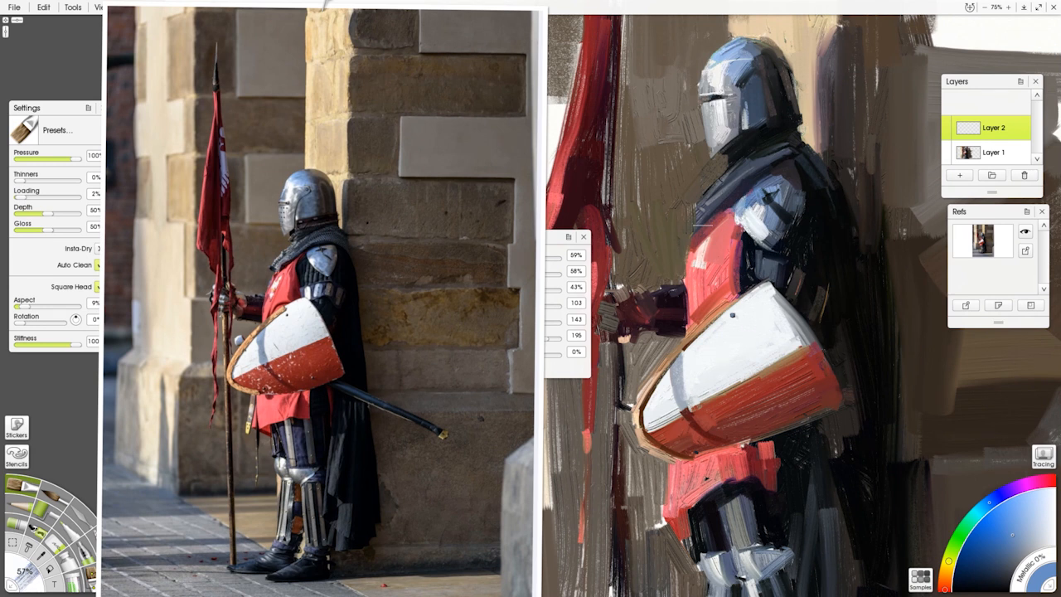
{"action": "left_click", "coordinate": [294, 202]}
{"action": "left_click_drag", "start_coordinate": [731, 57], "coordinate": [731, 107]}
{"action": "key", "text": "ctrl+z"}
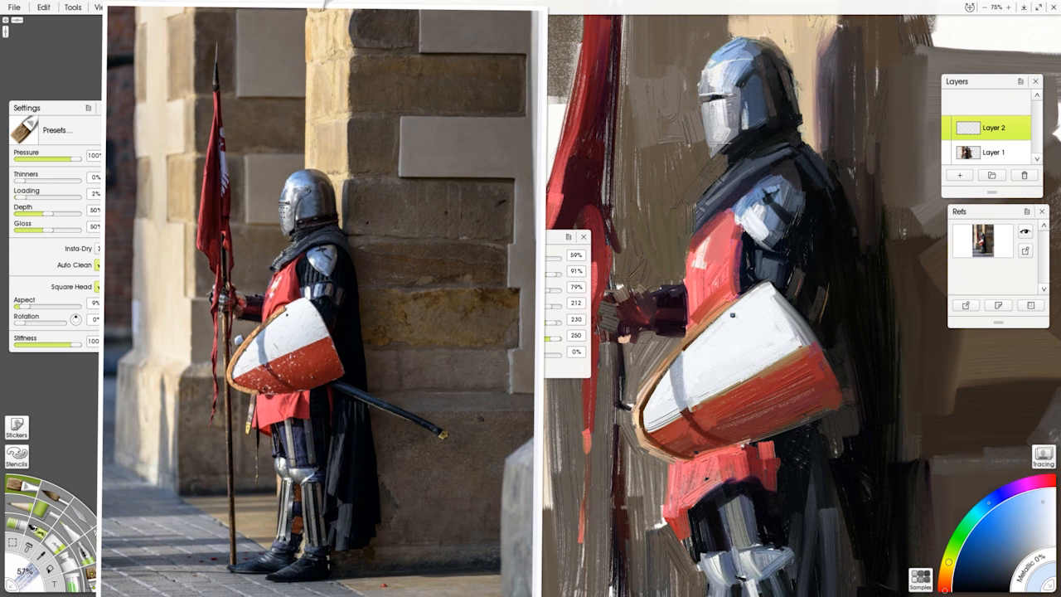
Add short vertical strokes of sampled gray-brown to the wall between the flag and the knight's chest.
{"action": "left_click", "coordinate": [296, 236]}
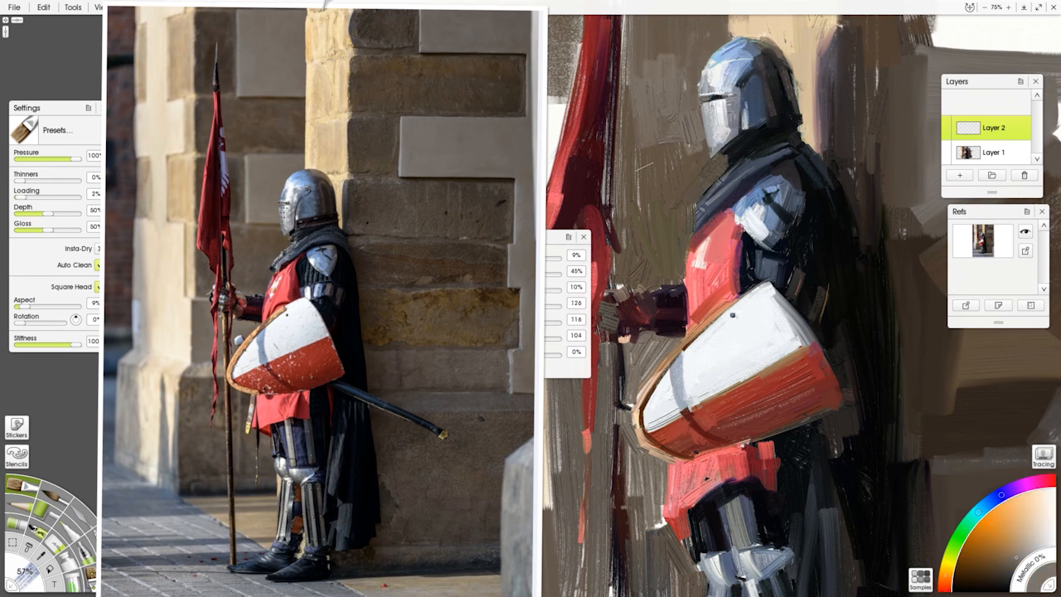
{"action": "left_click", "coordinate": [289, 256]}
{"action": "left_click_drag", "start_coordinate": [667, 179], "coordinate": [663, 199]}
{"action": "left_click_drag", "start_coordinate": [695, 187], "coordinate": [690, 212]}
{"action": "left_click_drag", "start_coordinate": [653, 230], "coordinate": [647, 263]}
{"action": "left_click_drag", "start_coordinate": [634, 170], "coordinate": [631, 206]}
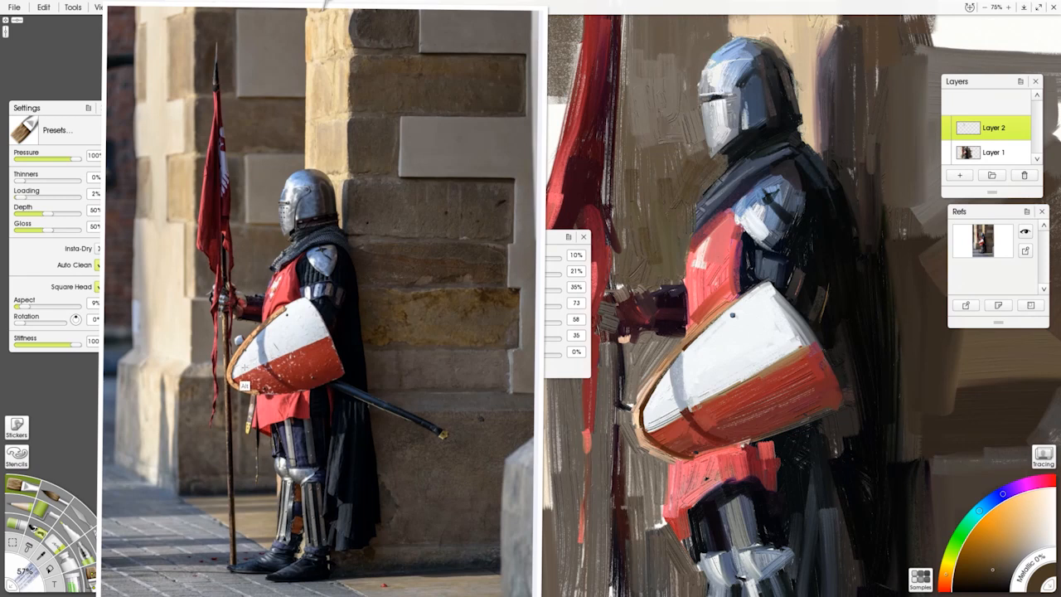
Stroke light highlights sampled from the photo's leg armor onto the knee and upper shin plates.
{"action": "left_click", "coordinate": [270, 412]}
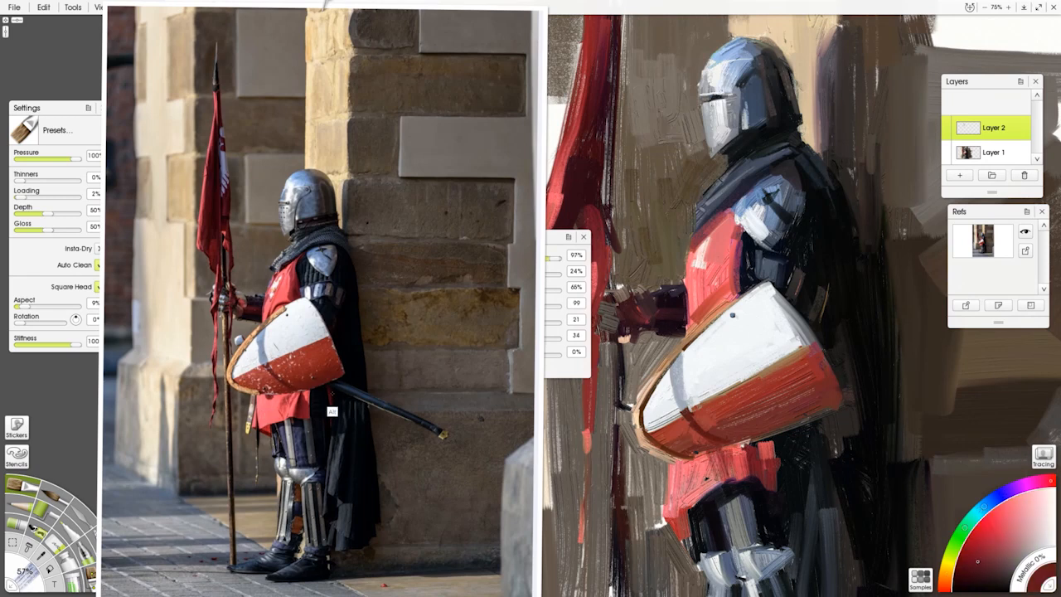
{"action": "left_click", "coordinate": [306, 497]}
{"action": "mouse_move", "coordinate": [746, 414]}
{"action": "left_mouse_down"}
{"action": "mouse_move", "coordinate": [709, 264]}
{"action": "mouse_move", "coordinate": [708, 434]}
{"action": "left_mouse_up"}
{"action": "mouse_move", "coordinate": [689, 398]}
{"action": "left_mouse_down"}
{"action": "mouse_move", "coordinate": [669, 434]}
{"action": "mouse_move", "coordinate": [726, 396]}
{"action": "left_mouse_up"}
{"action": "mouse_move", "coordinate": [721, 444]}
{"action": "left_mouse_down"}
{"action": "mouse_move", "coordinate": [741, 438]}
{"action": "mouse_move", "coordinate": [675, 467]}
{"action": "mouse_move", "coordinate": [705, 483]}
{"action": "mouse_move", "coordinate": [733, 476]}
{"action": "left_mouse_up"}
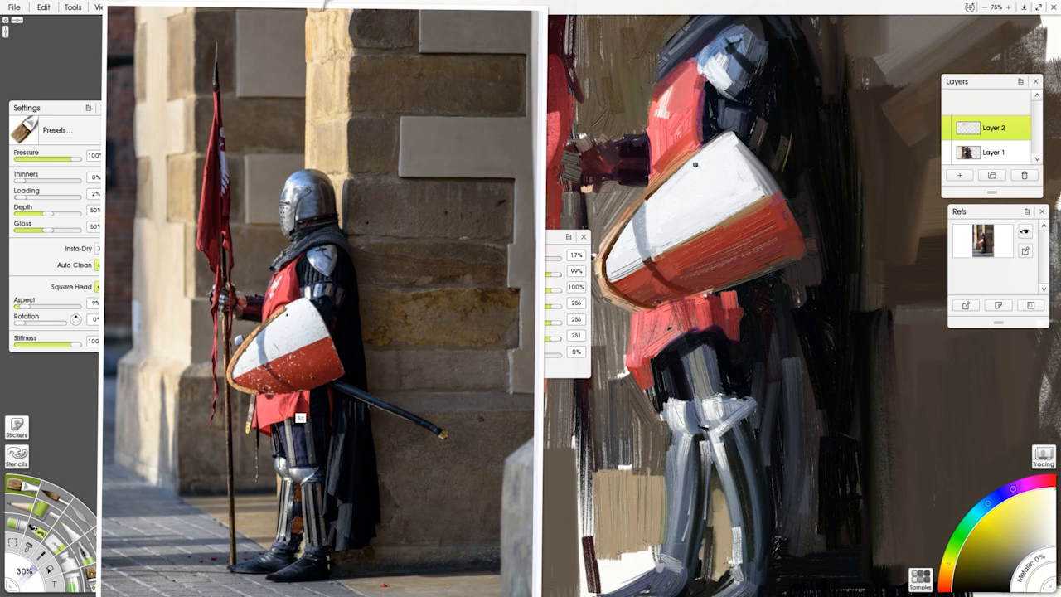
Trim the back edge of the tunic below the shield and touch up the shield's lower corner with sampled colors.
{"action": "left_click", "coordinate": [301, 418], "text": "alt"}
{"action": "left_click", "coordinate": [314, 401], "text": "alt"}
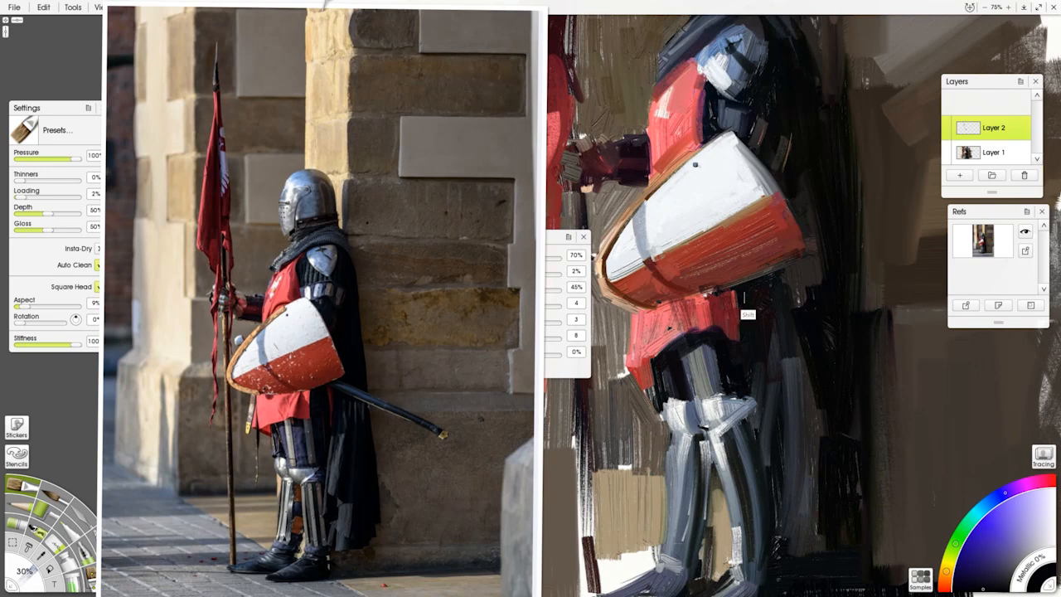
{"action": "left_click", "coordinate": [784, 253], "text": "alt"}
{"action": "left_click", "coordinate": [660, 283], "text": "alt"}
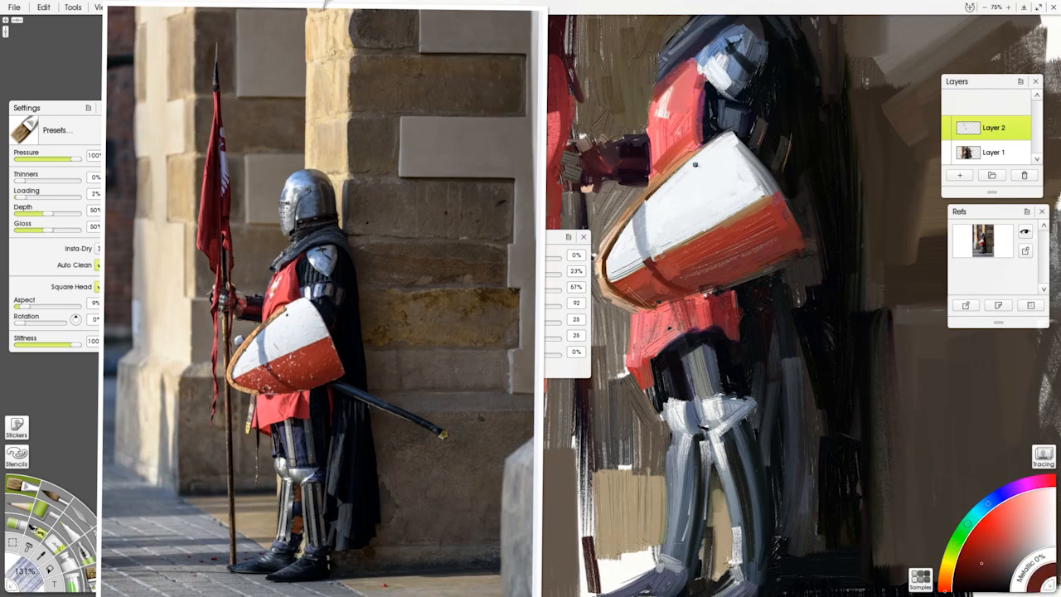
Add gray sampled from the photo's knee armor along the front of the painted knee.
{"action": "left_click", "coordinate": [280, 470], "text": "alt"}
{"action": "left_click_drag", "start_coordinate": [662, 421], "coordinate": [645, 421]}
{"action": "left_click", "coordinate": [279, 471], "text": "alt"}
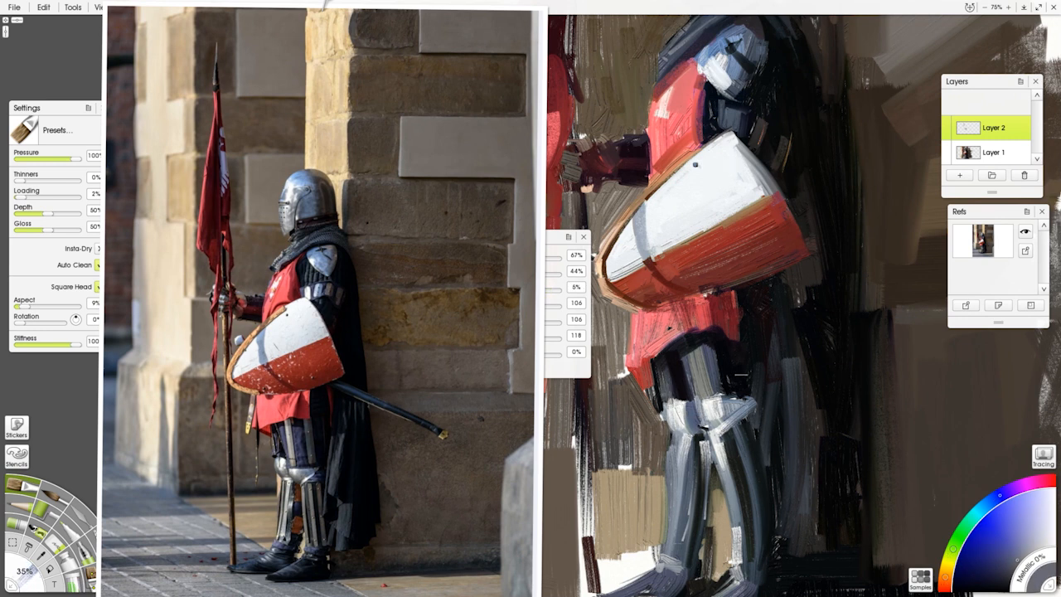
Paint long strokes down the cape behind the legs in sampled dark gray and darken the rear shin.
{"action": "left_click", "coordinate": [335, 486], "text": "alt"}
{"action": "left_click_drag", "start_coordinate": [781, 345], "coordinate": [834, 425]}
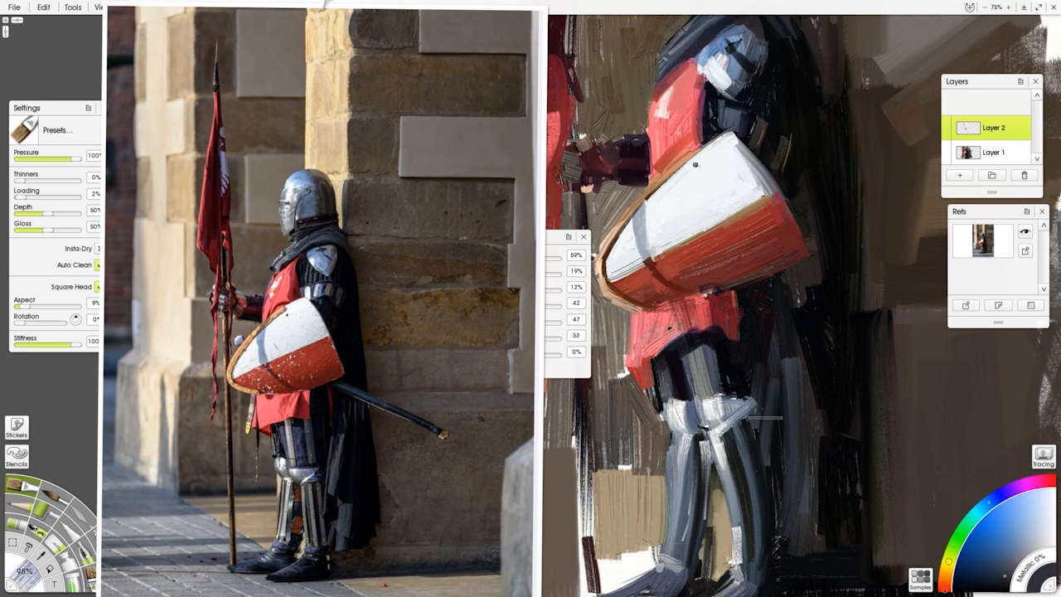
{"action": "left_click_drag", "start_coordinate": [781, 493], "coordinate": [779, 361]}
{"action": "left_click", "coordinate": [320, 563], "text": "alt"}
{"action": "mouse_move", "coordinate": [734, 511]}
{"action": "left_mouse_down"}
{"action": "mouse_move", "coordinate": [715, 529]}
{"action": "mouse_move", "coordinate": [711, 560]}
{"action": "mouse_move", "coordinate": [718, 554]}
{"action": "left_mouse_up"}
{"action": "left_click_drag", "start_coordinate": [763, 482], "coordinate": [772, 360]}
Block in the pavement around the feet with gray strokes sampled from the photo's ground and boots.
{"action": "left_click", "coordinate": [439, 552], "text": "alt"}
{"action": "mouse_move", "coordinate": [642, 492]}
{"action": "left_mouse_down"}
{"action": "mouse_move", "coordinate": [641, 508]}
{"action": "mouse_move", "coordinate": [606, 511]}
{"action": "mouse_move", "coordinate": [681, 489]}
{"action": "left_mouse_up"}
{"action": "left_click_drag", "start_coordinate": [596, 485], "coordinate": [577, 535]}
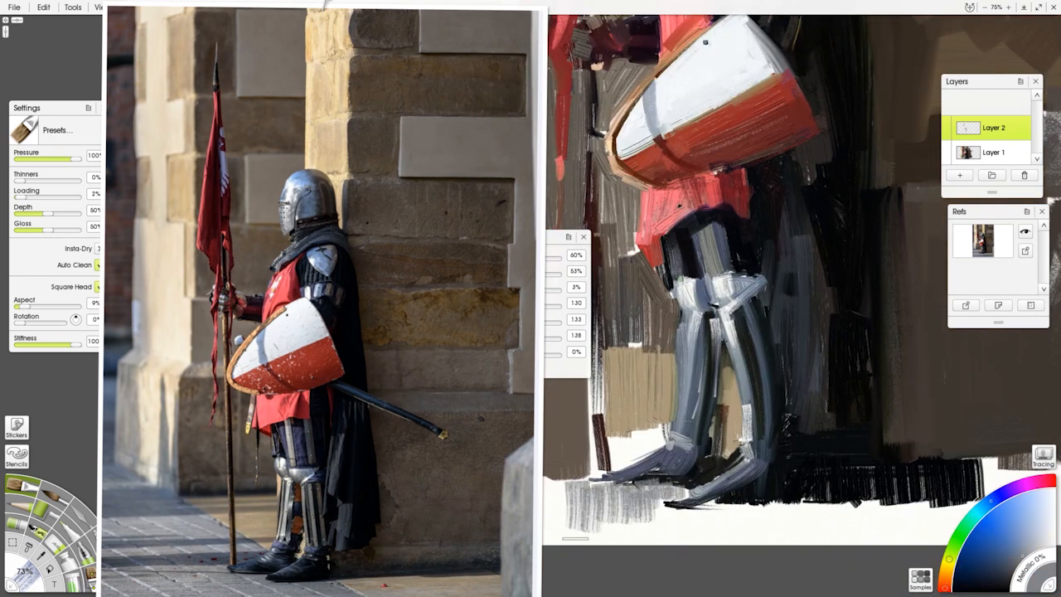
{"action": "left_click", "coordinate": [228, 535], "text": "alt"}
{"action": "mouse_move", "coordinate": [648, 433]}
{"action": "left_mouse_down"}
{"action": "mouse_move", "coordinate": [617, 461]}
{"action": "mouse_move", "coordinate": [630, 435]}
{"action": "mouse_move", "coordinate": [618, 464]}
{"action": "left_mouse_up"}
{"action": "left_click_drag", "start_coordinate": [575, 430], "coordinate": [589, 472]}
{"action": "left_click", "coordinate": [312, 578], "text": "alt"}
{"action": "mouse_move", "coordinate": [748, 506]}
{"action": "left_mouse_down"}
{"action": "mouse_move", "coordinate": [704, 508]}
{"action": "mouse_move", "coordinate": [802, 508]}
{"action": "mouse_move", "coordinate": [577, 520]}
{"action": "mouse_move", "coordinate": [901, 511]}
{"action": "mouse_move", "coordinate": [792, 506]}
{"action": "left_mouse_up"}
{"action": "left_click", "coordinate": [207, 572], "text": "alt"}
Deepen the lower part of the cape with dark tones sampled from the photo's cape.
{"action": "left_click", "coordinate": [349, 552], "text": "alt"}
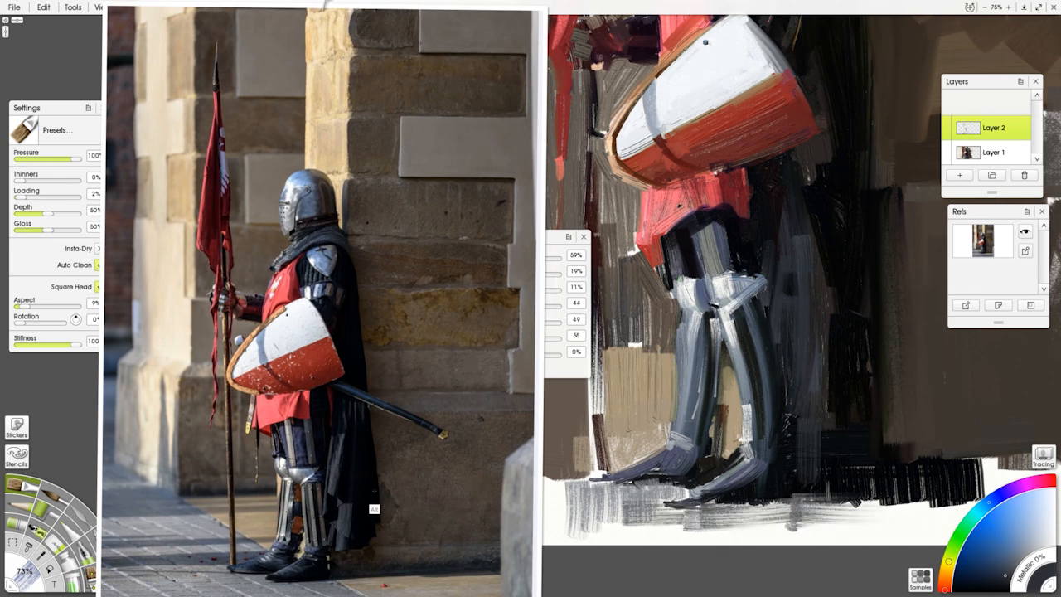
{"action": "left_click", "coordinate": [372, 507], "text": "alt"}
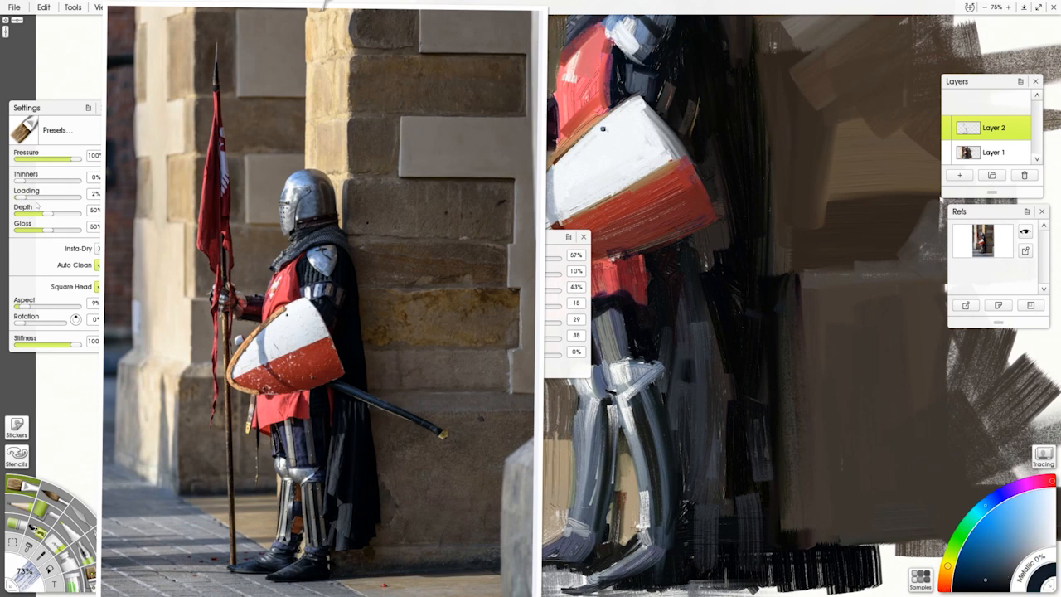
Raise the paint loading to 18% and paint the scabbard behind the knight in sampled dark blue-gray with a 48% brush.
{"action": "left_click", "coordinate": [31, 197]}
{"action": "left_click_drag", "start_coordinate": [771, 397], "coordinate": [867, 450]}
{"action": "key", "text": "ctrl+z"}
{"action": "left_click", "coordinate": [411, 427], "text": "alt"}
{"action": "left_click_drag", "start_coordinate": [813, 405], "coordinate": [753, 398], "text": "shift"}
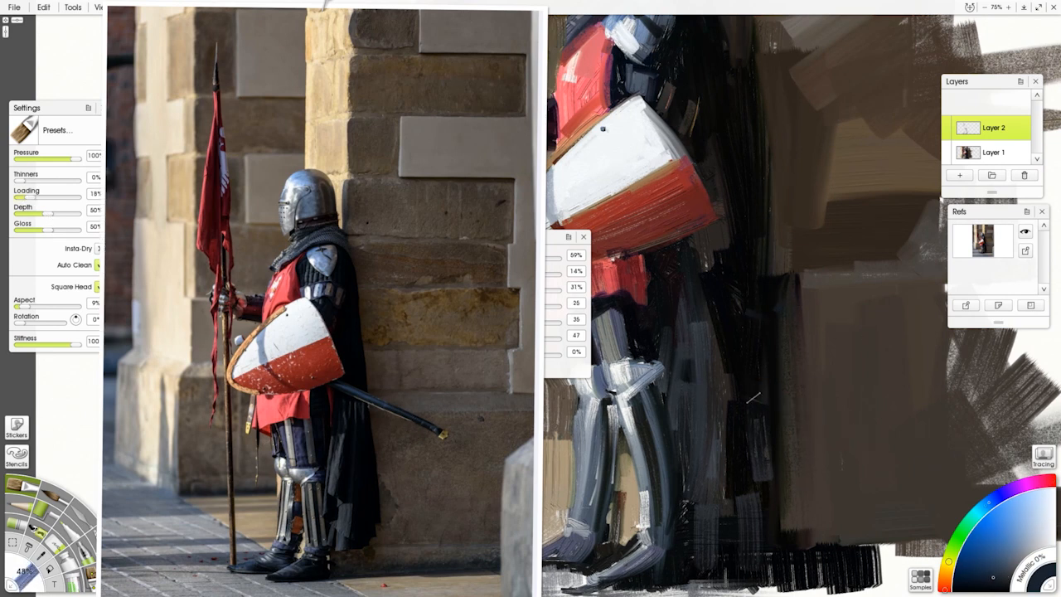
{"action": "mouse_move", "coordinate": [706, 267]}
{"action": "left_mouse_down"}
{"action": "mouse_move", "coordinate": [829, 333]}
{"action": "mouse_move", "coordinate": [746, 282]}
{"action": "left_mouse_up"}
Darken the scabbard with sampled near-black and add a tip in the gold sampled from the photo.
{"action": "left_click", "coordinate": [415, 421], "text": "alt"}
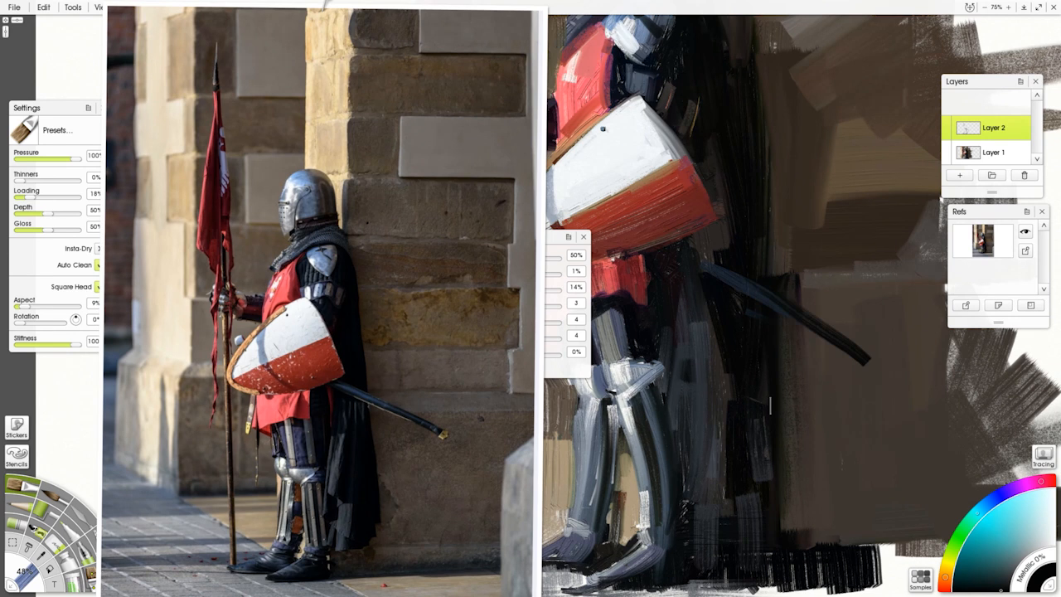
{"action": "left_click", "coordinate": [442, 433], "text": "alt"}
{"action": "left_click_drag", "start_coordinate": [863, 358], "coordinate": [942, 501]}
Refine the cape behind the shield and shoulder with dark tones sampled from the photo.
{"action": "left_click", "coordinate": [348, 350], "text": "alt"}
{"action": "left_click_drag", "start_coordinate": [867, 377], "coordinate": [798, 44]}
{"action": "left_click", "coordinate": [345, 239], "text": "alt"}
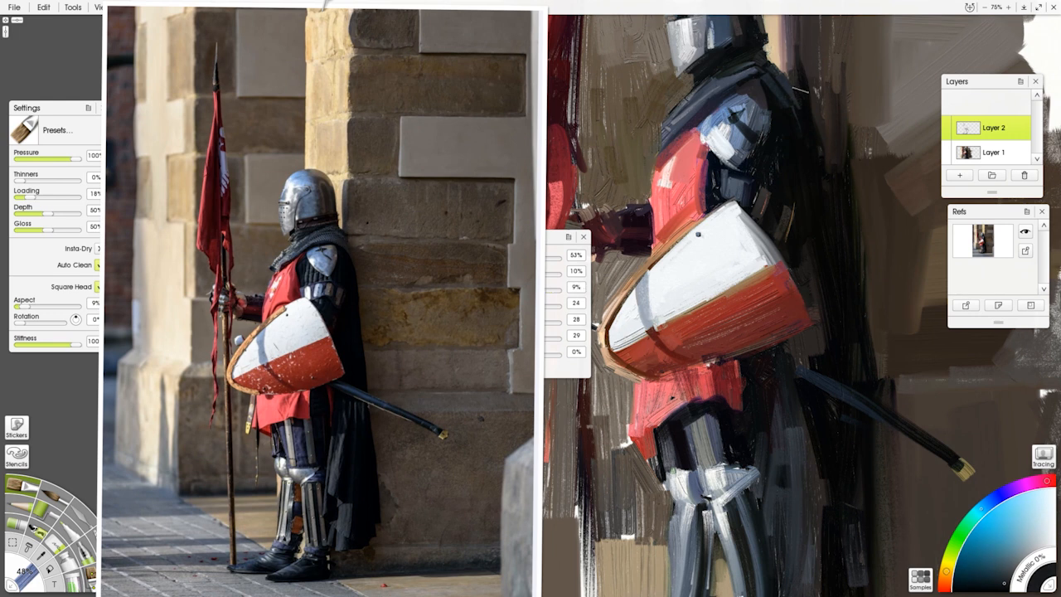
Add sampled light red strokes to the tunic below the shield and trim its back edge.
{"action": "left_click", "coordinate": [306, 414], "text": "alt"}
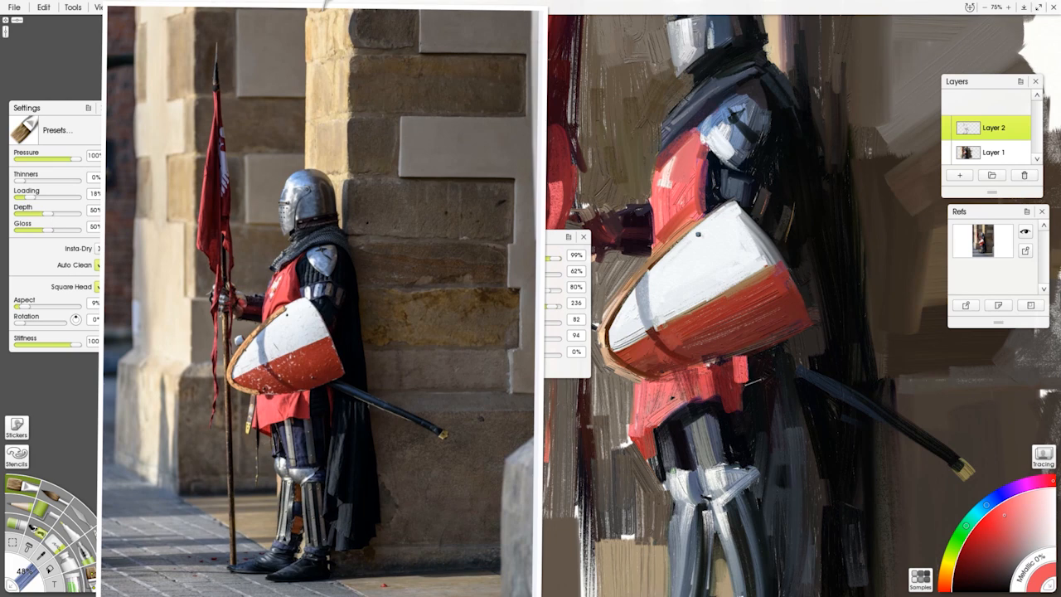
{"action": "left_click", "coordinate": [744, 383], "text": "alt"}
{"action": "left_click_drag", "start_coordinate": [747, 378], "coordinate": [818, 466]}
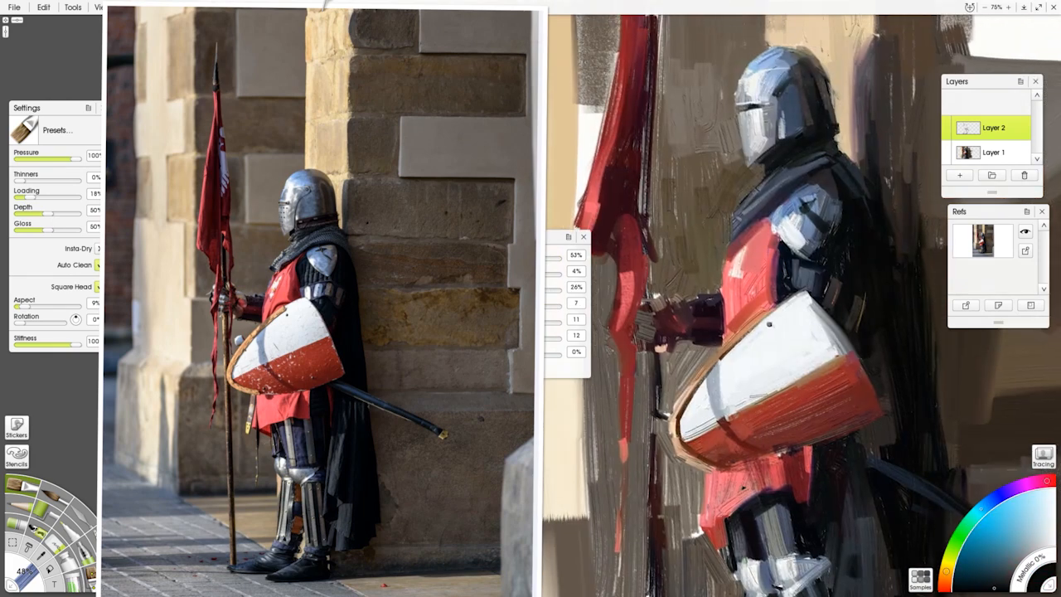
Lay sampled lighter red strokes along the outer edge of the flag's upper section.
{"action": "left_click", "coordinate": [205, 221], "text": "alt"}
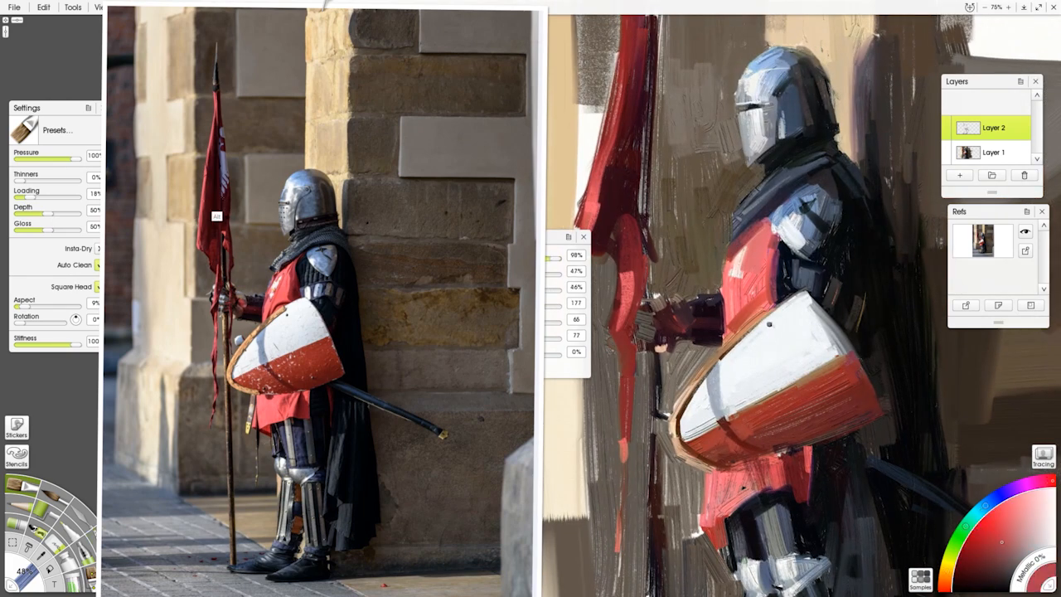
{"action": "left_click", "coordinate": [202, 256], "text": "alt"}
{"action": "mouse_move", "coordinate": [602, 206]}
{"action": "left_mouse_down"}
{"action": "mouse_move", "coordinate": [604, 240]}
{"action": "mouse_move", "coordinate": [620, 116]}
{"action": "left_mouse_up"}
{"action": "left_click", "coordinate": [602, 207], "text": "alt"}
{"action": "left_click_drag", "start_coordinate": [597, 211], "coordinate": [615, 111]}
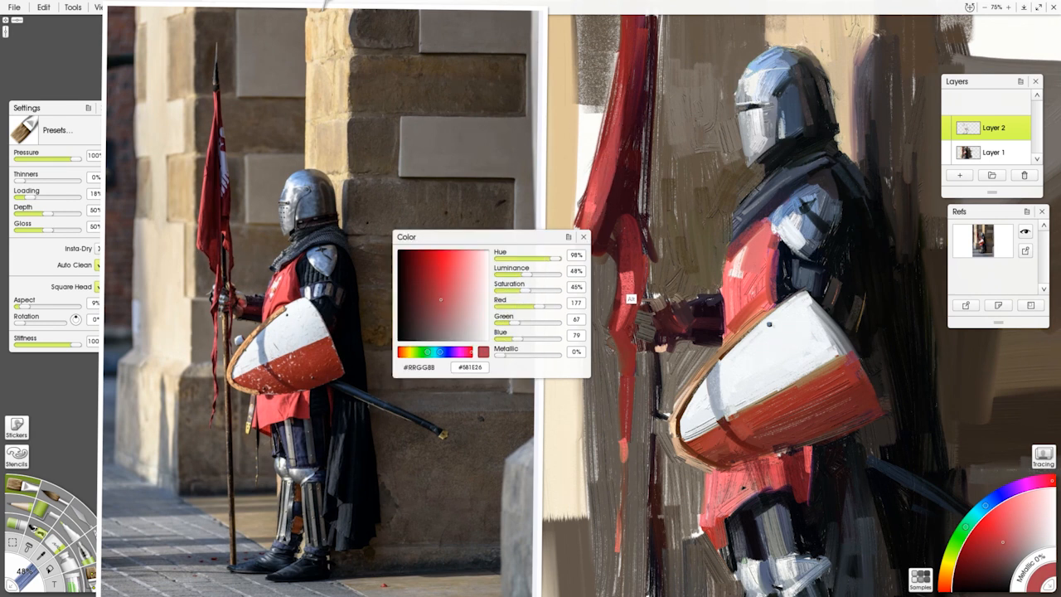
Rework the flag's lower folds and hanging tail with sampled colors, undoing one stroke.
{"action": "left_click", "coordinate": [640, 203], "text": "alt"}
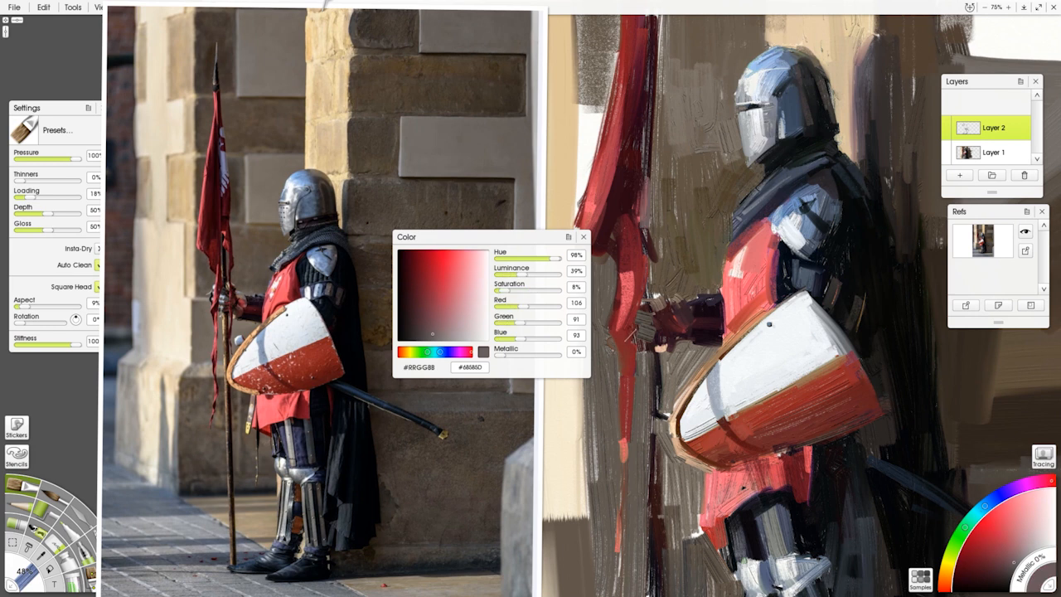
{"action": "left_click", "coordinate": [620, 242], "text": "alt"}
{"action": "key", "text": "ctrl+z"}
{"action": "mouse_move", "coordinate": [632, 342]}
{"action": "left_mouse_down"}
{"action": "mouse_move", "coordinate": [627, 277]}
{"action": "mouse_move", "coordinate": [625, 333]}
{"action": "left_mouse_up"}
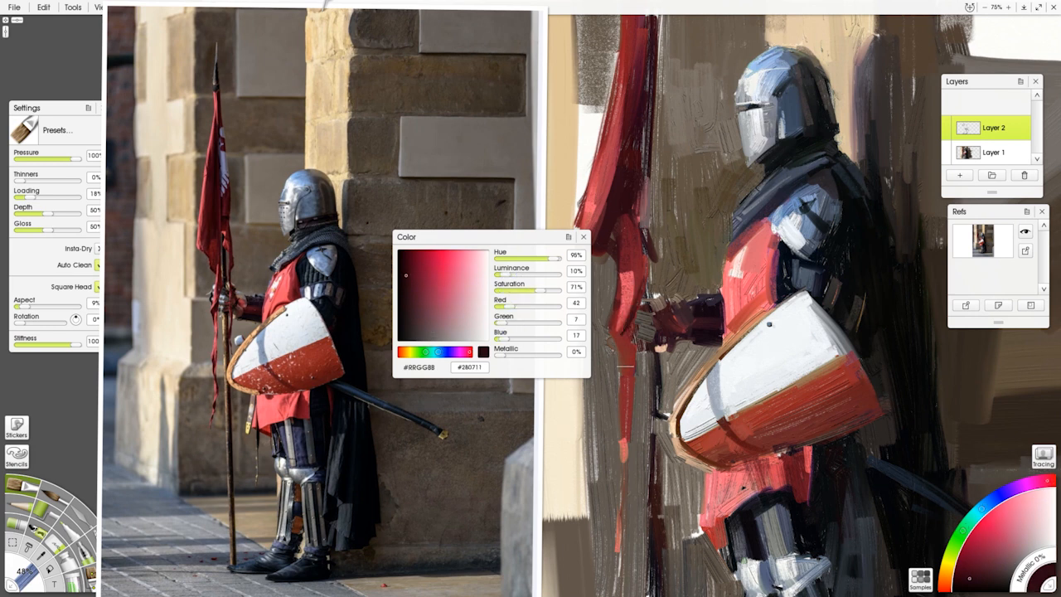
Repaint the front of the tunic's chest with light red sampled from the photo.
{"action": "left_click", "coordinate": [267, 316], "text": "alt"}
{"action": "left_click_drag", "start_coordinate": [757, 325], "coordinate": [747, 325]}
{"action": "key", "text": "ctrl+z"}
{"action": "mouse_move", "coordinate": [738, 236]}
{"action": "left_mouse_down"}
{"action": "mouse_move", "coordinate": [720, 293]}
{"action": "mouse_move", "coordinate": [722, 342]}
{"action": "left_mouse_up"}
{"action": "left_click", "coordinate": [264, 328], "text": "alt"}
Redefine the tunic's back edge beside the upper arm in sampled dark tones with a 33% brush.
{"action": "left_click", "coordinate": [297, 309], "text": "alt"}
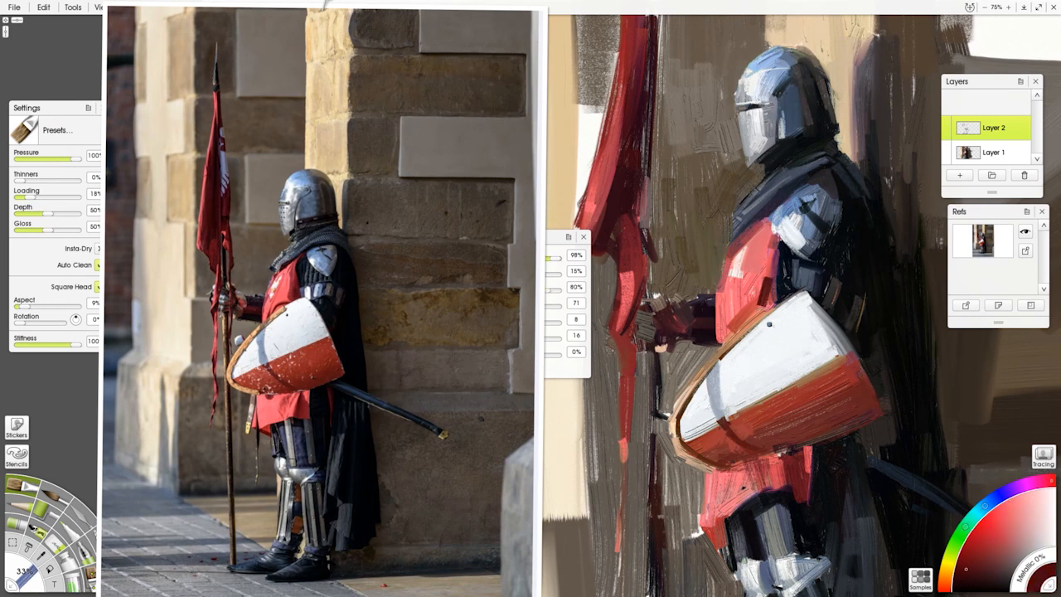
{"action": "left_click_drag", "start_coordinate": [773, 253], "coordinate": [774, 295]}
{"action": "left_click", "coordinate": [783, 274], "text": "alt"}
{"action": "left_click_drag", "start_coordinate": [777, 256], "coordinate": [774, 296]}
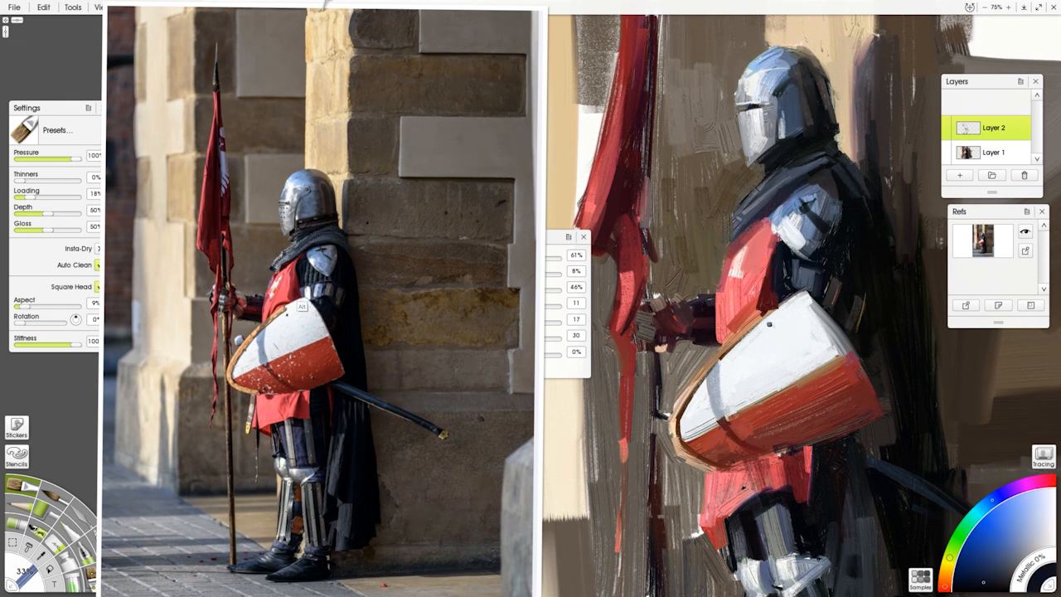
Touch up the shield's upper rim and the tunic hem with colors sampled from the photo.
{"action": "left_click", "coordinate": [301, 308], "text": "alt"}
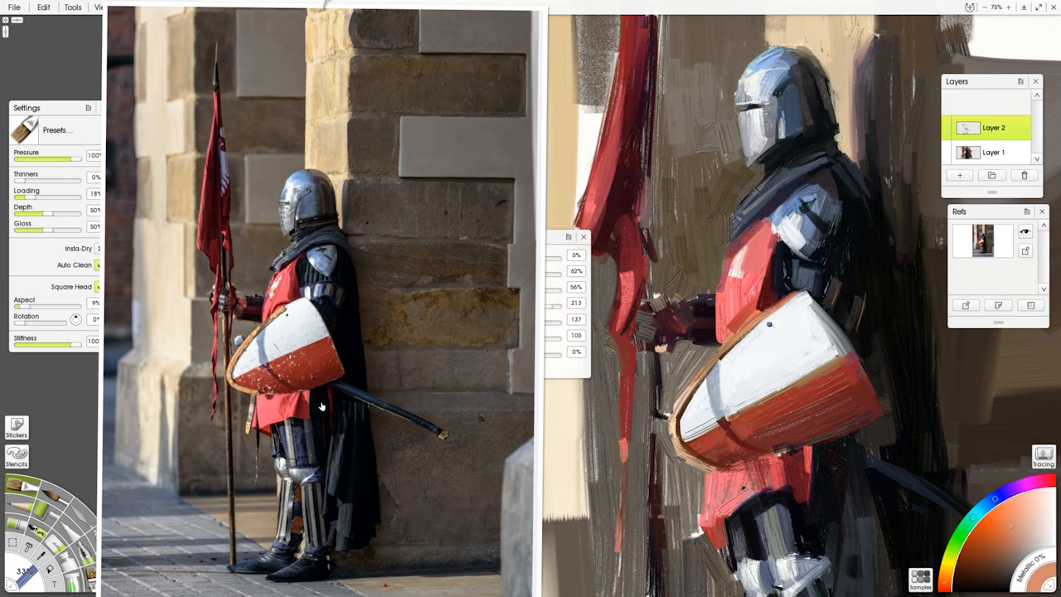
{"action": "left_click", "coordinate": [297, 413], "text": "alt"}
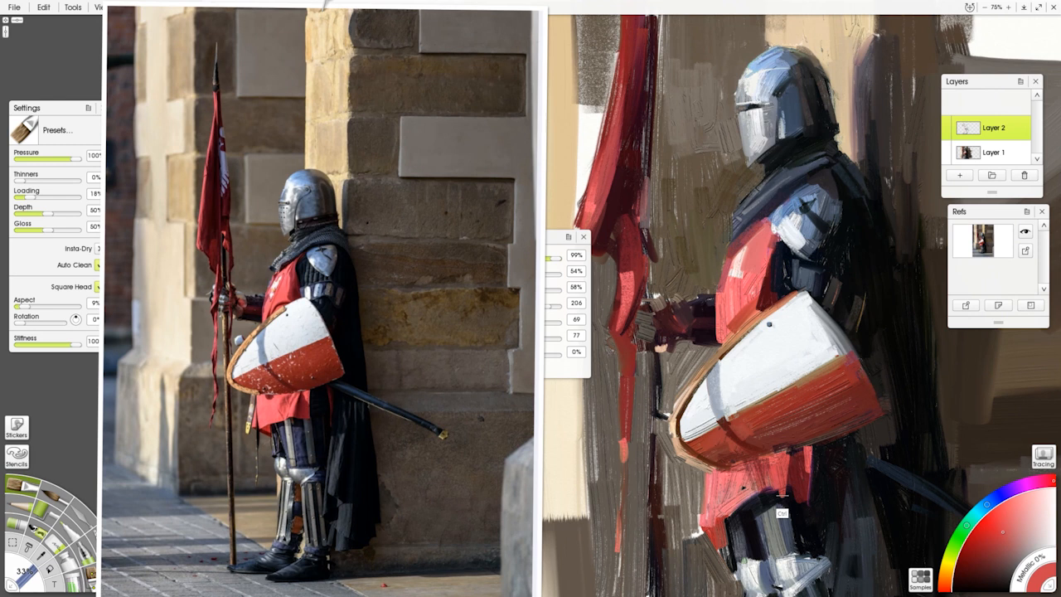
Touch up the thigh armor and the gauntlet with grays sampled from the photo.
{"action": "left_click", "coordinate": [291, 468], "text": "alt"}
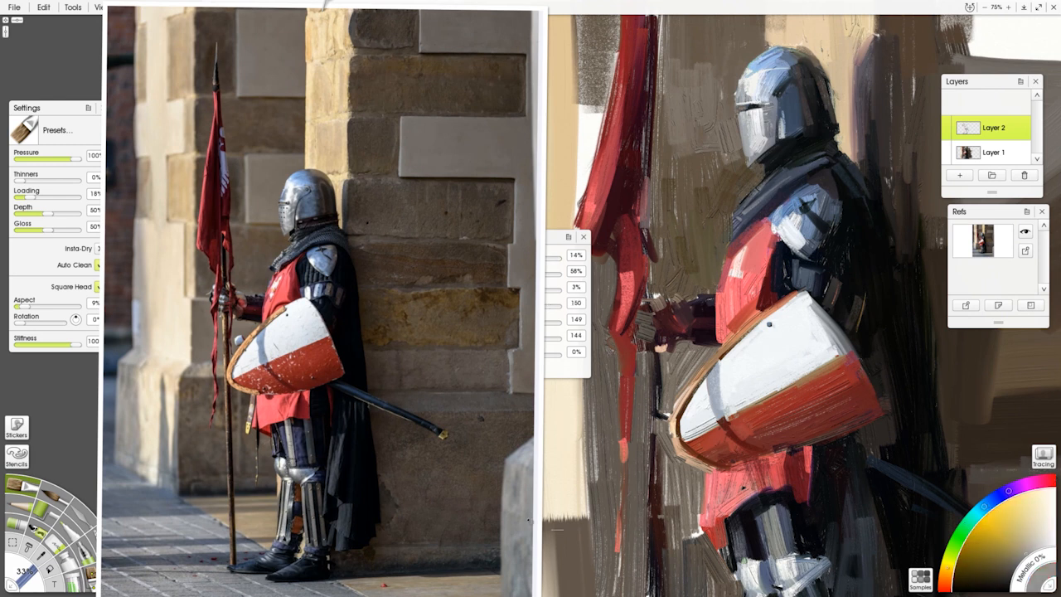
{"action": "left_click", "coordinate": [288, 443], "text": "alt"}
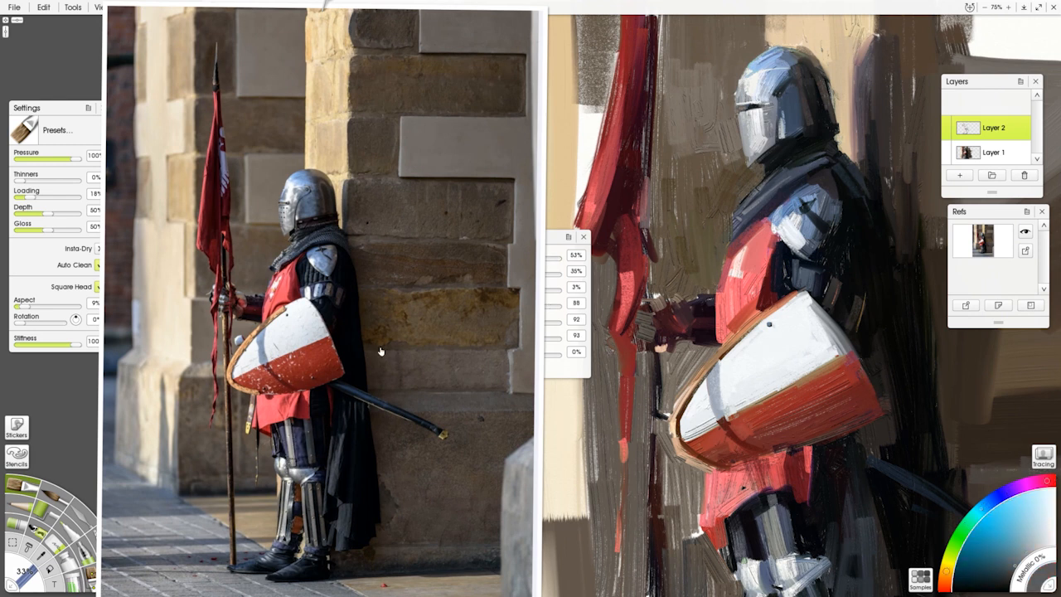
{"action": "left_click", "coordinate": [240, 317], "text": "alt"}
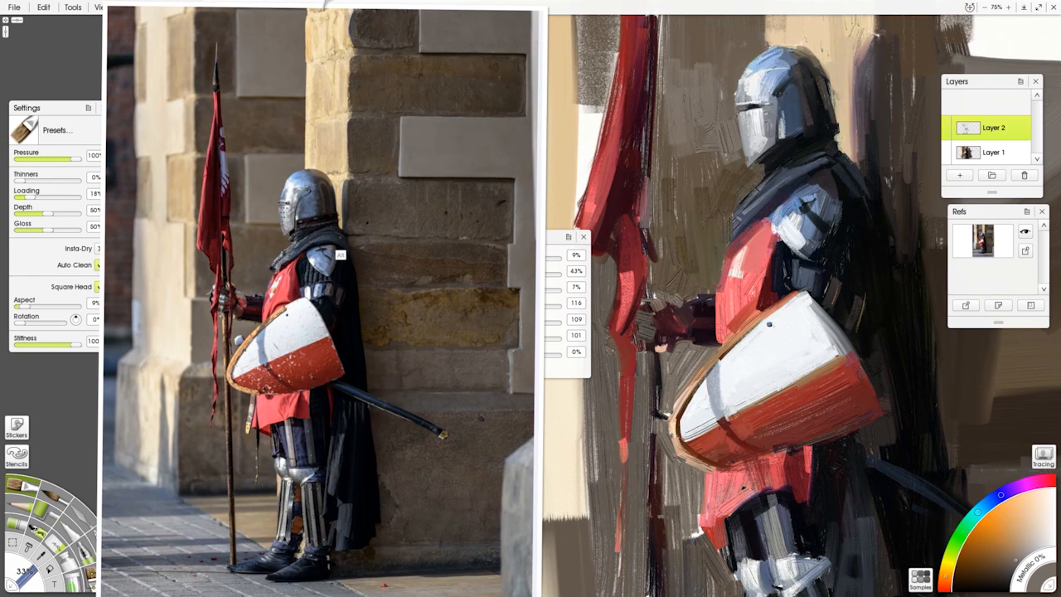
Refine the dark scarf beneath the knight's helmet with blue-gray sampled from the photo.
{"action": "left_click", "coordinate": [338, 261], "text": "alt"}
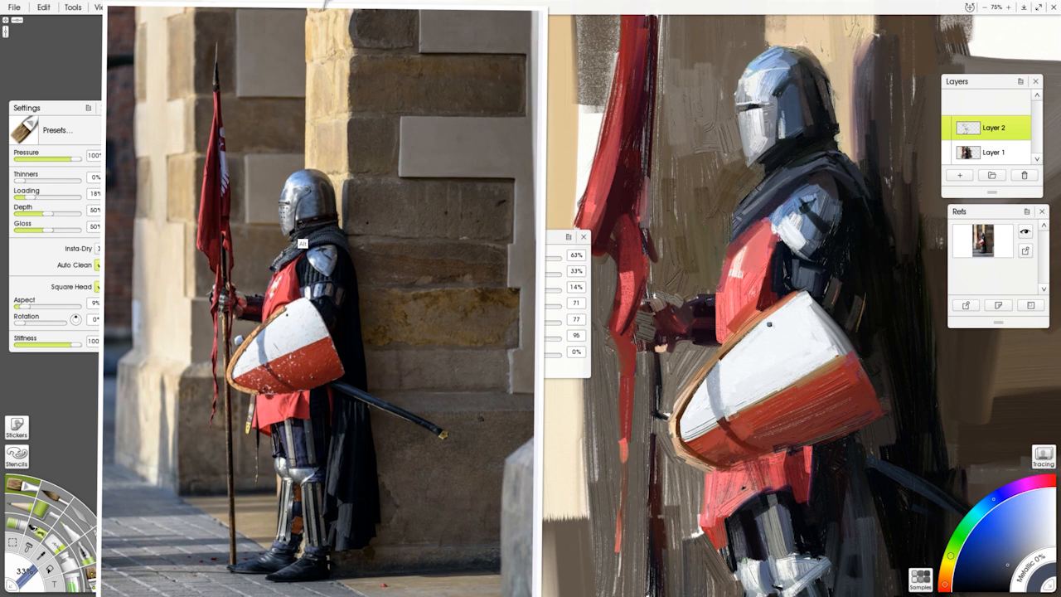
{"action": "left_click", "coordinate": [294, 241], "text": "alt"}
{"action": "left_click_drag", "start_coordinate": [833, 138], "coordinate": [776, 168]}
{"action": "left_click", "coordinate": [792, 162], "text": "alt"}
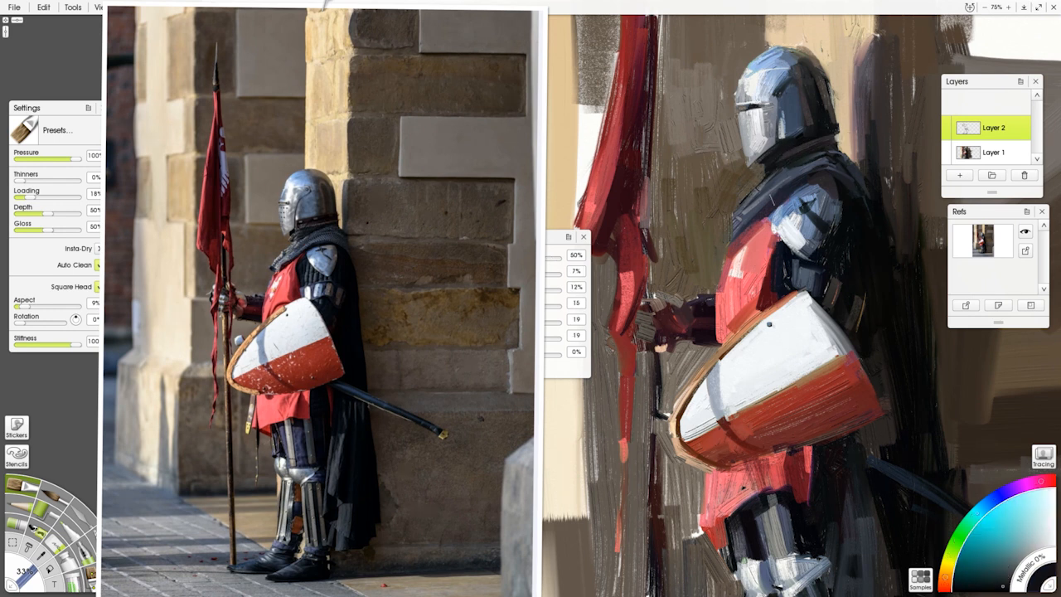
Paint the background along the lower flag pole with brownish grays sampled from the photo and the canvas.
{"action": "left_click", "coordinate": [282, 209], "text": "alt"}
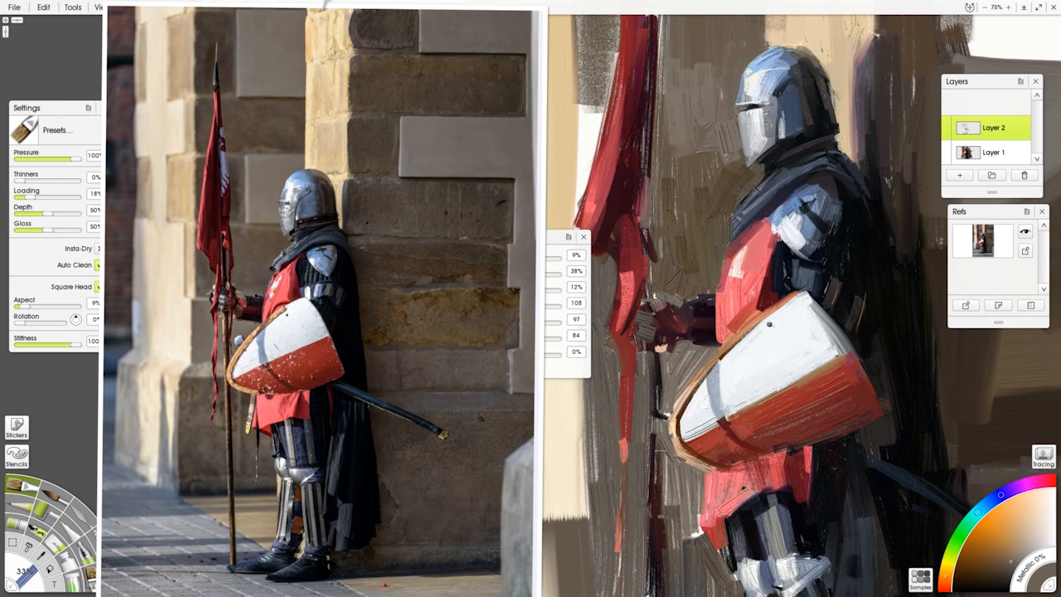
{"action": "left_click_drag", "start_coordinate": [747, 373], "coordinate": [746, 311]}
{"action": "left_click", "coordinate": [655, 348], "text": "alt"}
{"action": "left_click_drag", "start_coordinate": [669, 336], "coordinate": [657, 347]}
{"action": "left_click_drag", "start_coordinate": [652, 322], "coordinate": [651, 376]}
{"action": "left_click_drag", "start_coordinate": [746, 348], "coordinate": [745, 264]}
{"action": "left_click_drag", "start_coordinate": [648, 402], "coordinate": [658, 402]}
{"action": "left_click_drag", "start_coordinate": [651, 438], "coordinate": [652, 562]}
{"action": "left_click_drag", "start_coordinate": [746, 373], "coordinate": [728, 210]}
{"action": "left_click_drag", "start_coordinate": [636, 322], "coordinate": [636, 449]}
{"action": "left_click", "coordinate": [391, 458], "text": "alt"}
{"action": "left_click", "coordinate": [247, 450], "text": "alt"}
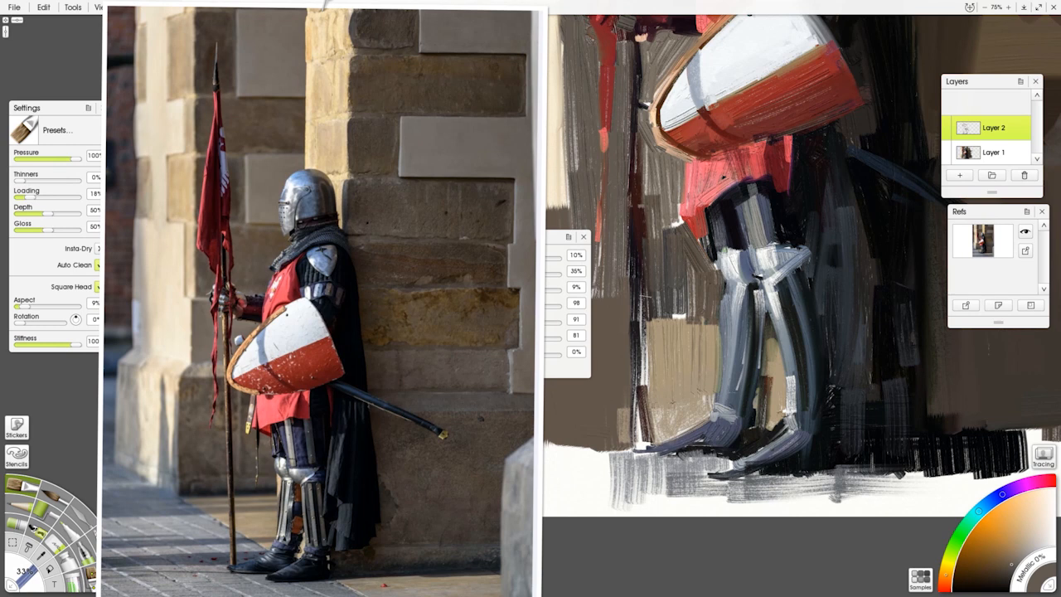
Add a near-black stroke below the tunic's front hem and a yellow dagger tip beside it with a 20% brush.
{"action": "left_click", "coordinate": [269, 458], "text": "alt"}
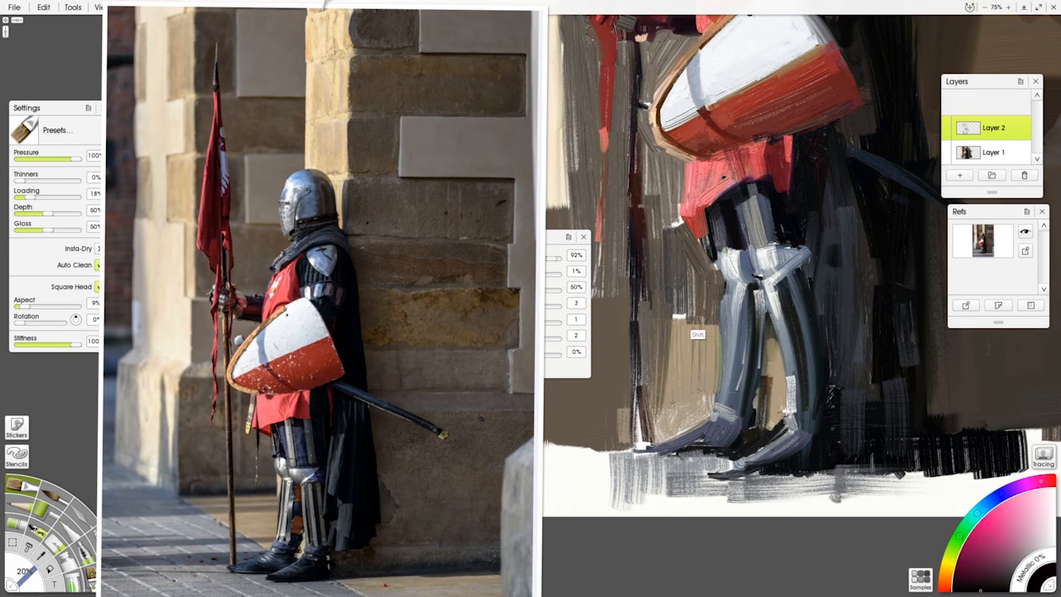
{"action": "left_click_drag", "start_coordinate": [703, 240], "coordinate": [701, 292]}
{"action": "left_click", "coordinate": [249, 441], "text": "alt"}
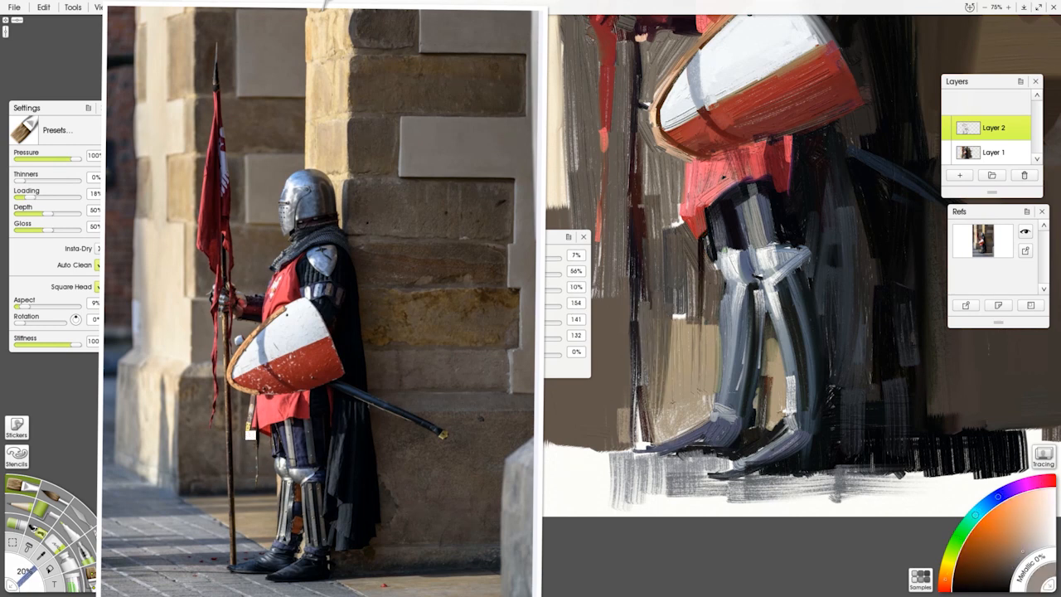
{"action": "left_click", "coordinate": [249, 425], "text": "alt"}
{"action": "left_click_drag", "start_coordinate": [679, 259], "coordinate": [673, 283]}
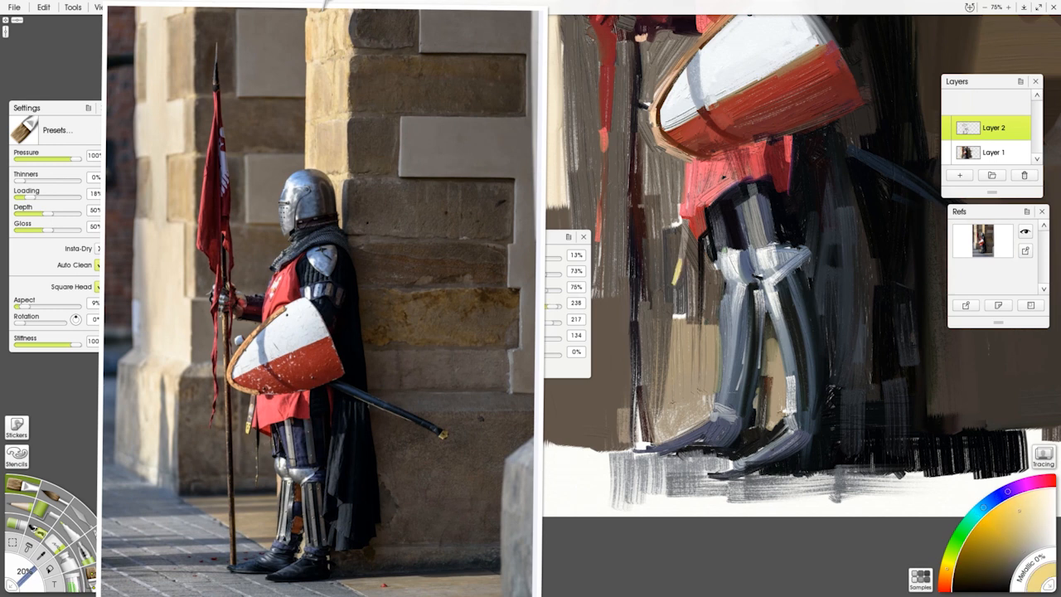
Touch up the boots and the ground edge beneath them with gray and dark tones sampled from the photo.
{"action": "left_click", "coordinate": [282, 580], "text": "alt"}
{"action": "mouse_move", "coordinate": [742, 476]}
{"action": "left_mouse_down"}
{"action": "mouse_move", "coordinate": [685, 483]}
{"action": "mouse_move", "coordinate": [846, 471]}
{"action": "left_mouse_up"}
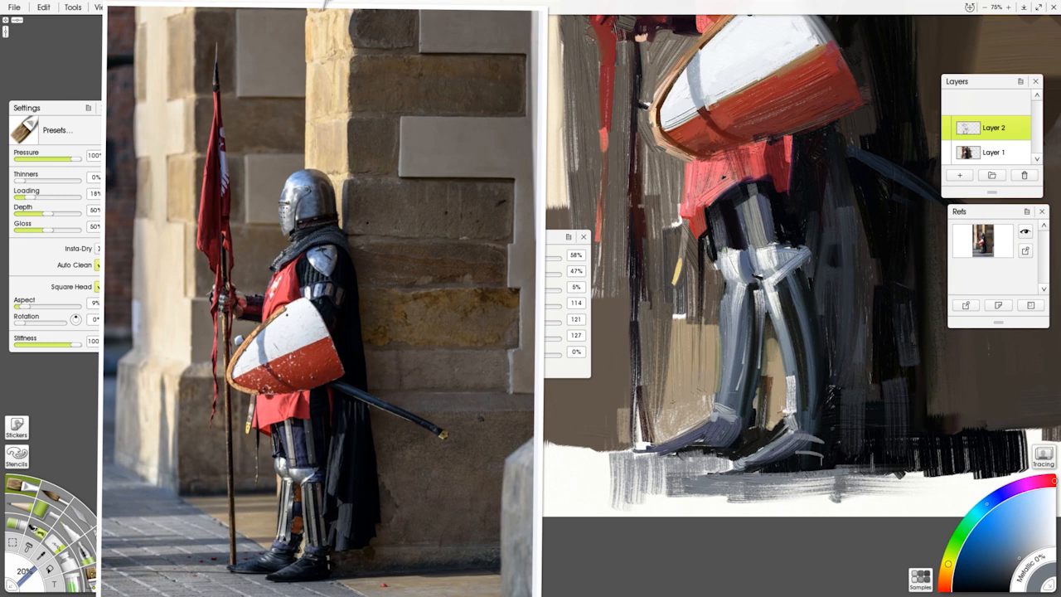
{"action": "left_click", "coordinate": [809, 441], "text": "alt"}
{"action": "left_click", "coordinate": [279, 575], "text": "alt"}
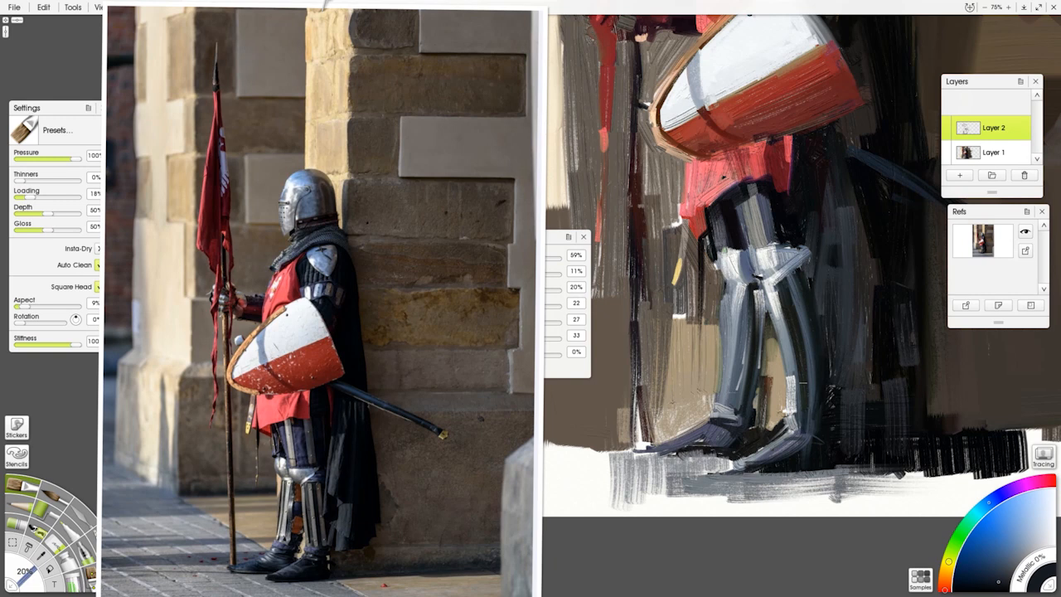
Add dark blue strokes between the thigh armor plates using sampled shadow colors.
{"action": "left_click", "coordinate": [733, 243], "text": "alt"}
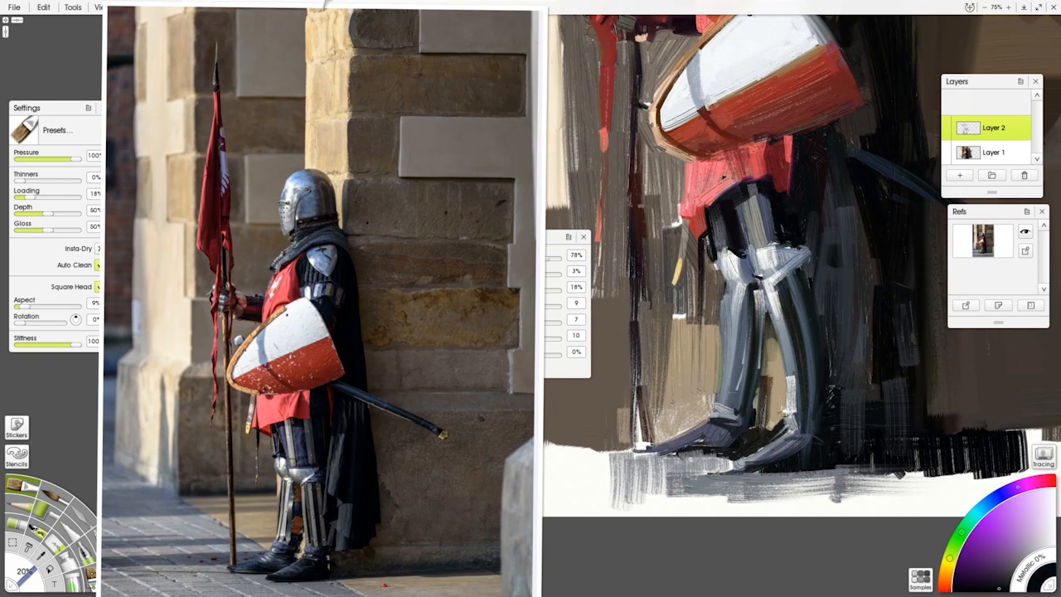
{"action": "left_click", "coordinate": [302, 472], "text": "alt"}
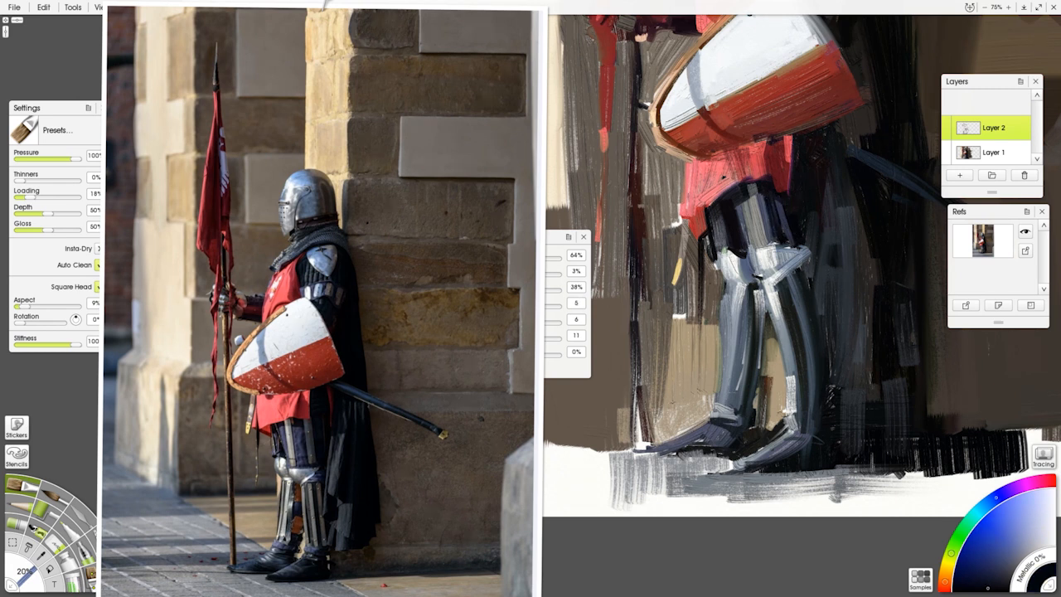
{"action": "left_click", "coordinate": [781, 234], "text": "alt"}
{"action": "left_click_drag", "start_coordinate": [733, 206], "coordinate": [735, 263]}
{"action": "left_click", "coordinate": [746, 249], "text": "alt"}
Paint light gray vertical highlights down both shin plates with colors sampled from the knee armor.
{"action": "left_click", "coordinate": [736, 264], "text": "alt"}
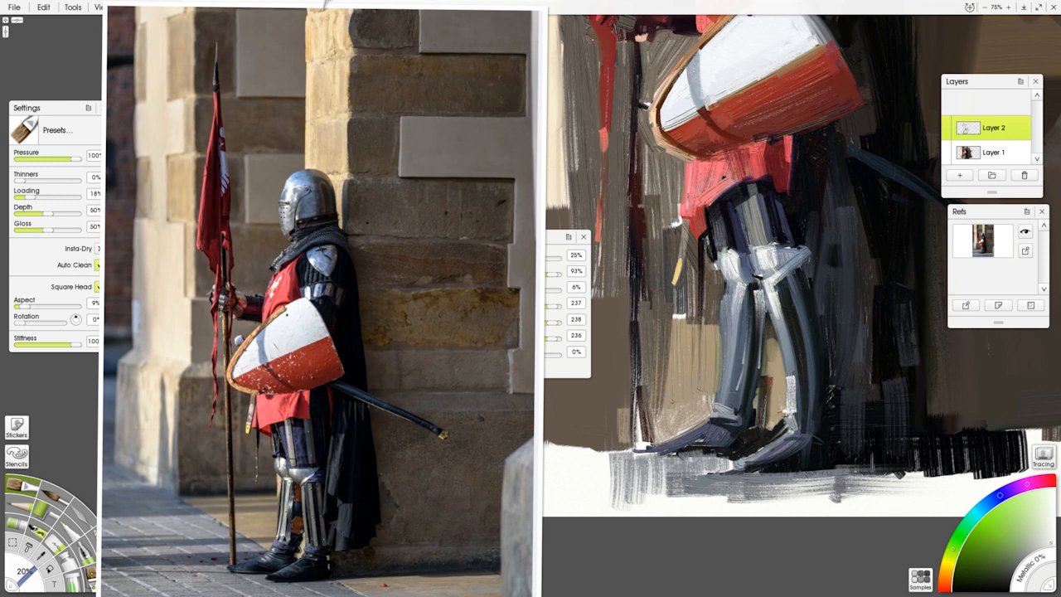
{"action": "left_click", "coordinate": [731, 262], "text": "alt"}
{"action": "left_click", "coordinate": [729, 254], "text": "alt"}
{"action": "left_click_drag", "start_coordinate": [749, 323], "coordinate": [743, 388]}
{"action": "key", "text": "ctrl+z"}
{"action": "left_click", "coordinate": [736, 267], "text": "alt"}
{"action": "left_click_drag", "start_coordinate": [740, 316], "coordinate": [741, 407]}
{"action": "left_click_drag", "start_coordinate": [785, 319], "coordinate": [785, 380]}
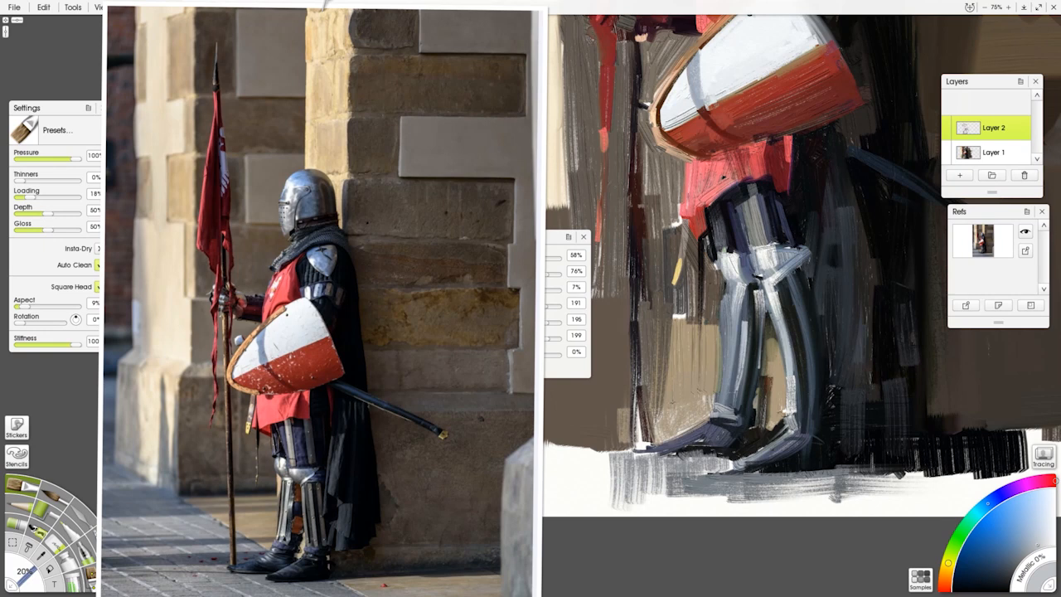
Highlight the tops of both boots with blue-gray sampled from the photo.
{"action": "left_click", "coordinate": [702, 431], "text": "alt"}
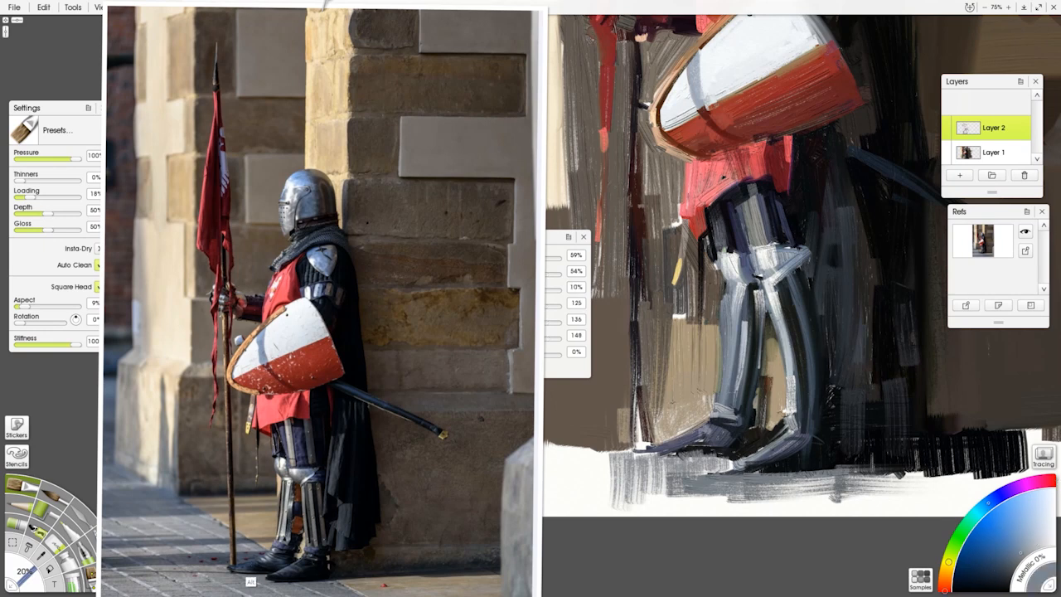
{"action": "left_click", "coordinate": [252, 582], "text": "alt"}
{"action": "mouse_move", "coordinate": [668, 453]}
{"action": "left_mouse_down"}
{"action": "mouse_move", "coordinate": [743, 446]}
{"action": "mouse_move", "coordinate": [771, 462]}
{"action": "mouse_move", "coordinate": [831, 461]}
{"action": "left_mouse_up"}
Add dark strokes to the cape behind the legs and along the lower flag pole using sampled darks.
{"action": "left_click", "coordinate": [346, 560], "text": "alt"}
{"action": "left_click_drag", "start_coordinate": [840, 370], "coordinate": [859, 416]}
{"action": "left_click_drag", "start_coordinate": [872, 191], "coordinate": [873, 245]}
{"action": "left_click", "coordinate": [637, 298], "text": "alt"}
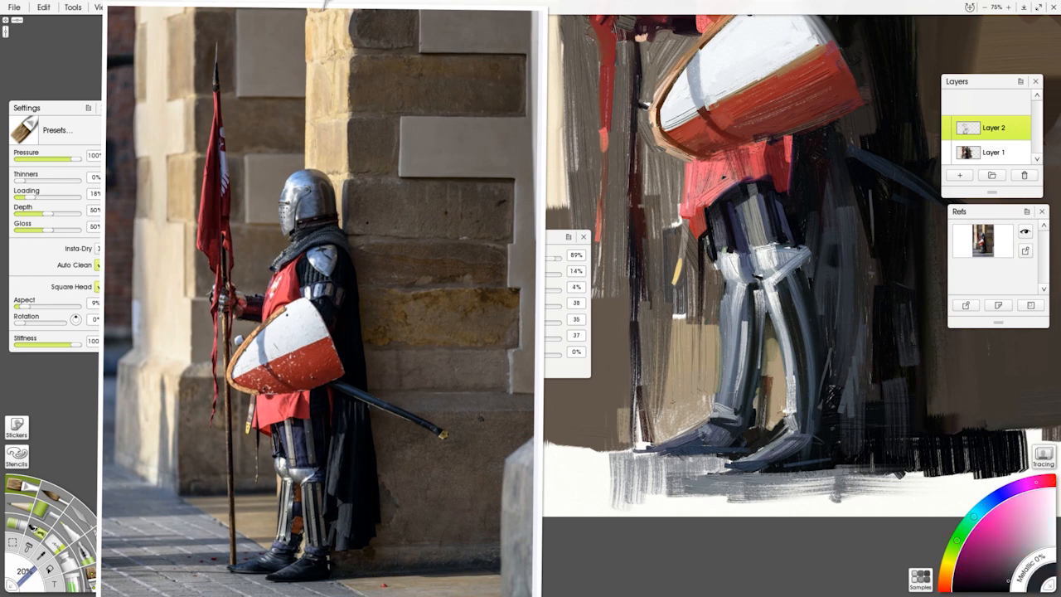
{"action": "left_click_drag", "start_coordinate": [636, 366], "coordinate": [638, 452]}
Darken the background along the flag's outer edge with brown sampled from the photo's wall.
{"action": "scroll", "coordinate": [723, 177], "scroll_direction": "down", "scroll_amount": 2}
{"action": "left_click_drag", "start_coordinate": [723, 176], "coordinate": [842, 309]}
{"action": "scroll", "coordinate": [841, 310], "scroll_direction": "up", "scroll_amount": 1}
{"action": "left_click_drag", "start_coordinate": [907, 365], "coordinate": [839, 260]}
{"action": "left_click", "coordinate": [194, 210]}
{"action": "left_click_drag", "start_coordinate": [718, 118], "coordinate": [716, 171]}
{"action": "left_click_drag", "start_coordinate": [713, 91], "coordinate": [713, 123]}
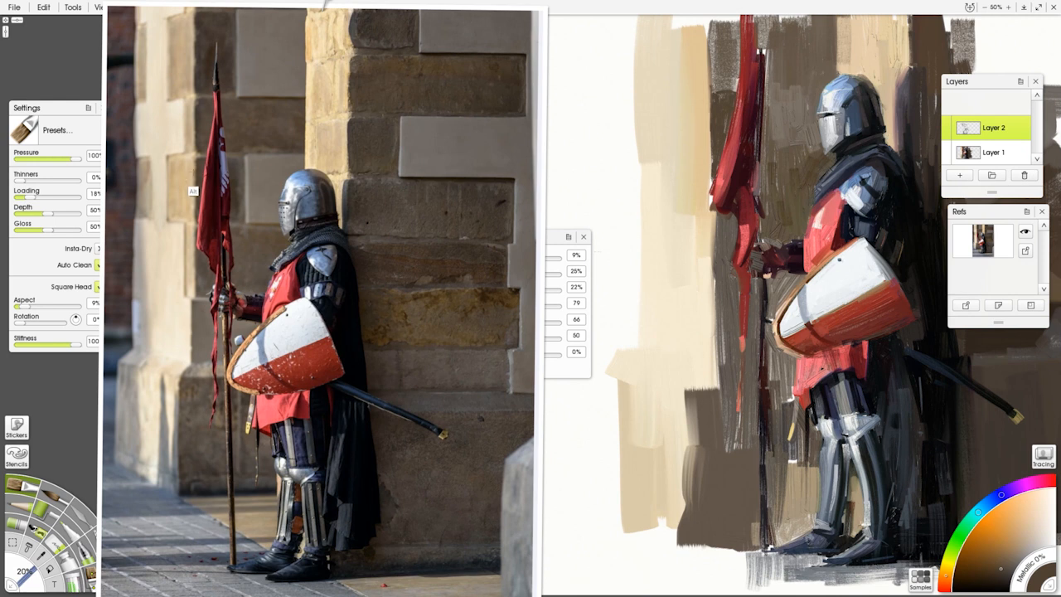
Rework the background beside the flag's upper part with brown sampled from the canvas.
{"action": "left_click", "coordinate": [193, 191], "text": "alt"}
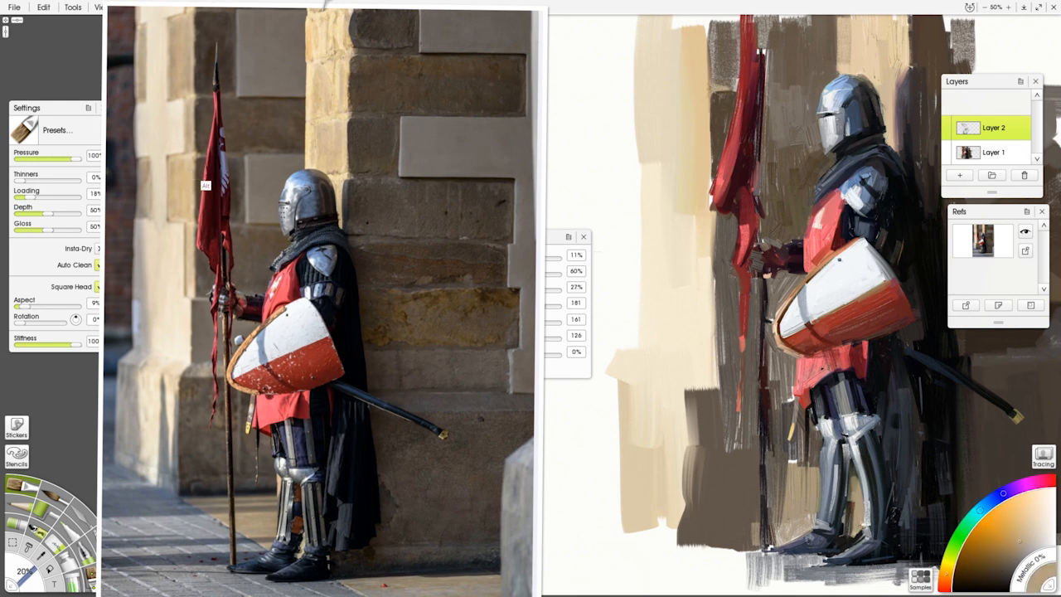
{"action": "left_click", "coordinate": [206, 185], "text": "alt"}
{"action": "left_click", "coordinate": [727, 107], "text": "alt"}
{"action": "left_click", "coordinate": [726, 107], "text": "alt"}
{"action": "left_click", "coordinate": [726, 99], "text": "alt"}
{"action": "left_click_drag", "start_coordinate": [738, 35], "coordinate": [737, 72]}
{"action": "left_click_drag", "start_coordinate": [733, 29], "coordinate": [731, 68]}
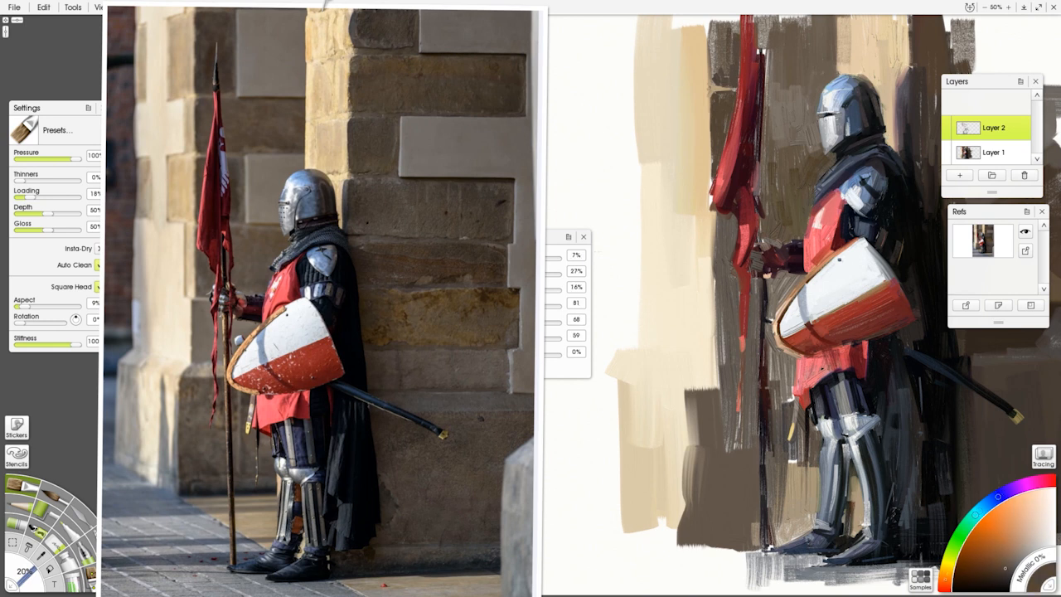
Redefine the flag's inner edge and the upper pole in sampled tones with a 22% brush.
{"action": "left_click", "coordinate": [741, 99], "text": "alt"}
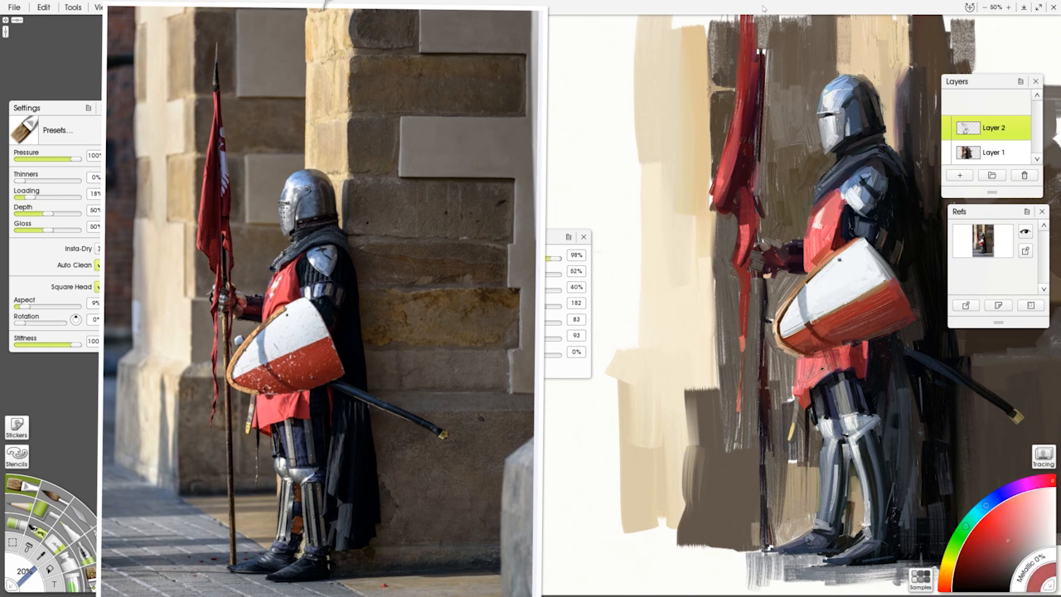
{"action": "left_click", "coordinate": [234, 166], "text": "alt"}
{"action": "key", "text": "bracketright"}
{"action": "left_click", "coordinate": [219, 124], "text": "alt"}
{"action": "left_click_drag", "start_coordinate": [760, 16], "coordinate": [761, 58]}
{"action": "left_click_drag", "start_coordinate": [760, 25], "coordinate": [753, 81]}
{"action": "left_click_drag", "start_coordinate": [761, 136], "coordinate": [759, 199]}
{"action": "left_click_drag", "start_coordinate": [759, 161], "coordinate": [763, 243]}
{"action": "left_click", "coordinate": [762, 271], "text": "alt"}
{"action": "left_click_drag", "start_coordinate": [760, 173], "coordinate": [760, 229]}
{"action": "left_click_drag", "start_coordinate": [764, 114], "coordinate": [761, 175]}
{"action": "left_click_drag", "start_coordinate": [768, 19], "coordinate": [767, 53]}
Paint gray-brown wall strokes between the flag pole and the helmet using colors sampled from the photo.
{"action": "left_click", "coordinate": [252, 184], "text": "alt"}
{"action": "left_click_drag", "start_coordinate": [793, 139], "coordinate": [794, 76]}
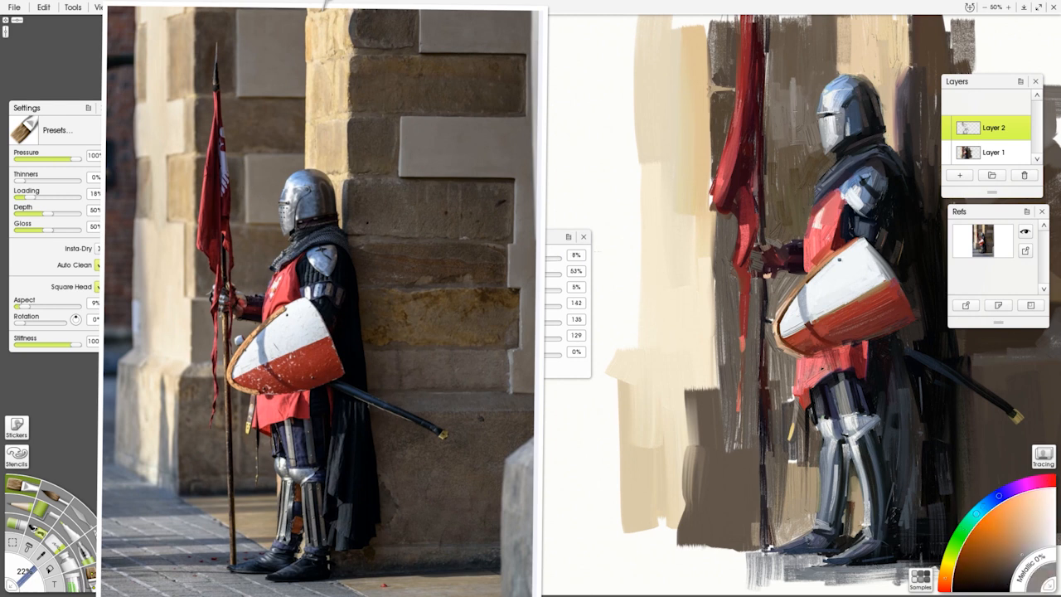
{"action": "left_click", "coordinate": [271, 218], "text": "alt"}
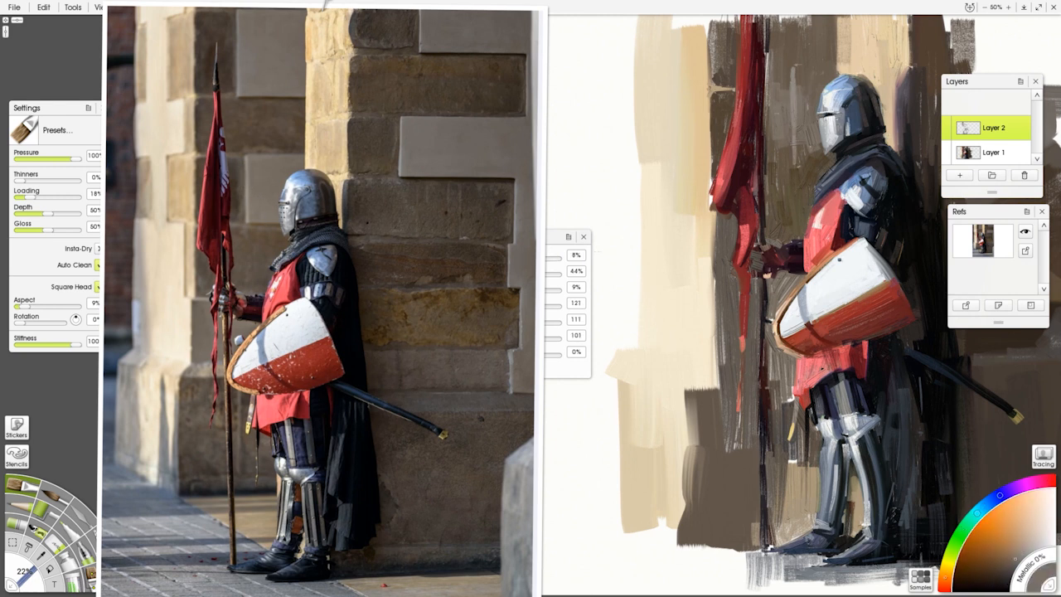
{"action": "left_click_drag", "start_coordinate": [810, 168], "coordinate": [819, 145]}
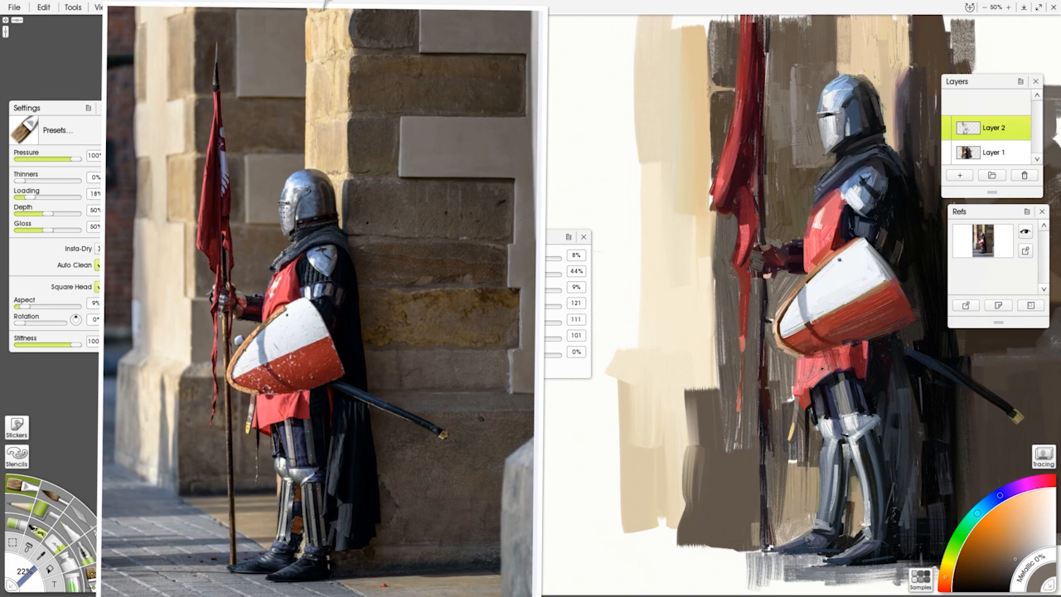
{"action": "left_click", "coordinate": [302, 118], "text": "alt"}
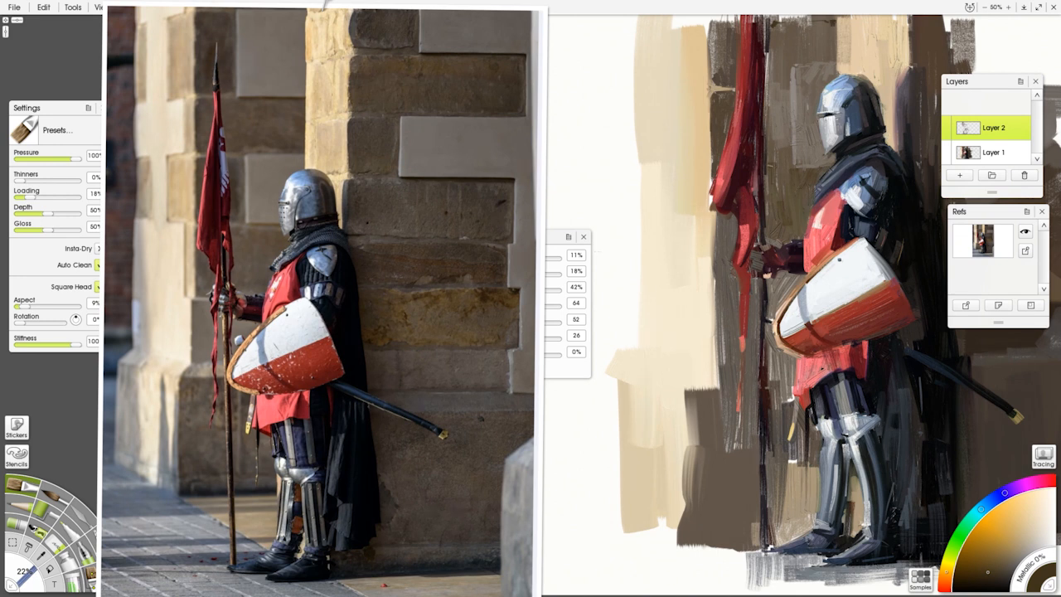
{"action": "left_click", "coordinate": [780, 156], "text": "alt"}
{"action": "left_click", "coordinate": [781, 157], "text": "alt"}
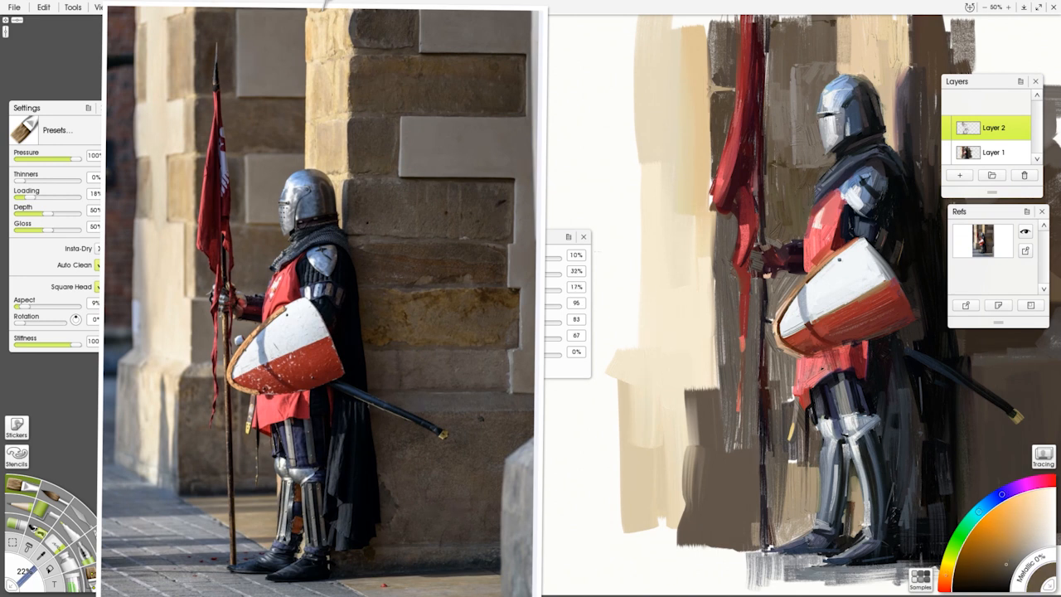
Spread sampled light beige over the wall left of the flag pole on Layer 1 with a 205% palette knife.
{"action": "left_click_drag", "start_coordinate": [1030, 284], "coordinate": [931, 301]}
{"action": "left_click", "coordinate": [82, 515]}
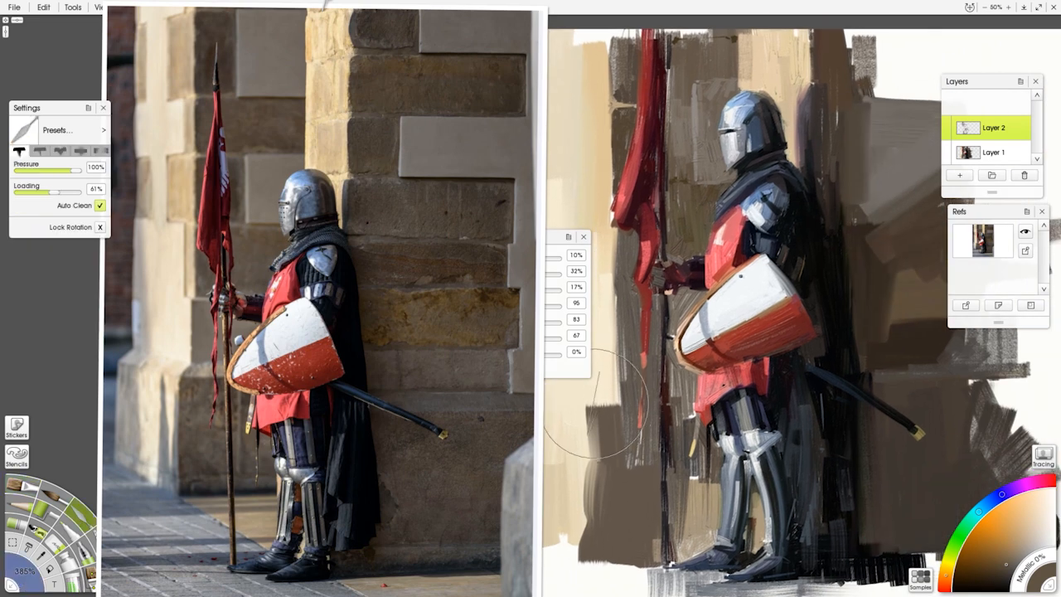
{"action": "left_click", "coordinate": [1022, 153]}
{"action": "left_click", "coordinate": [579, 455], "text": "alt"}
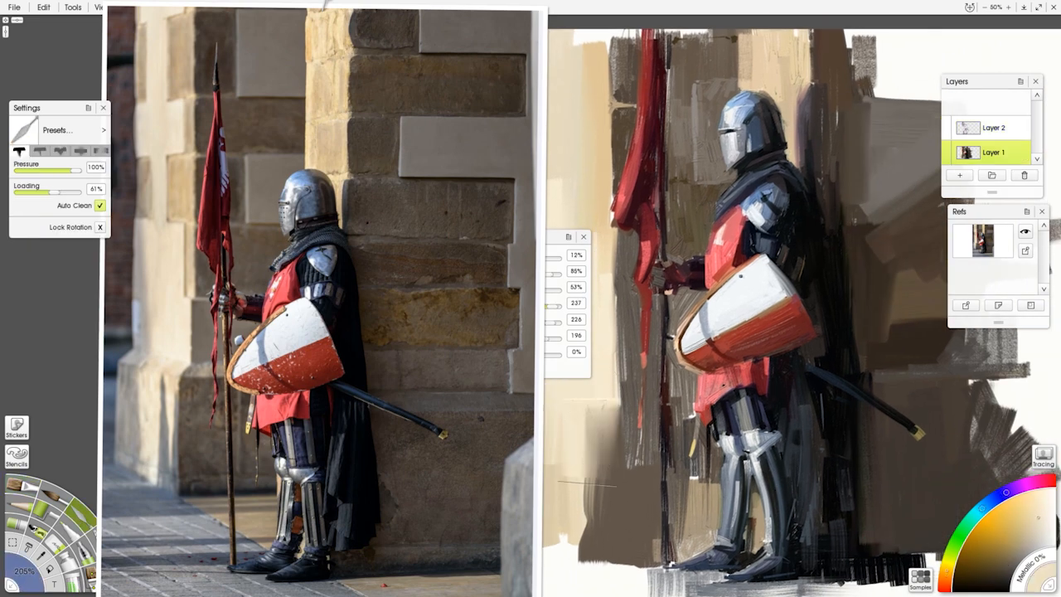
{"action": "left_click_drag", "start_coordinate": [647, 475], "coordinate": [653, 301]}
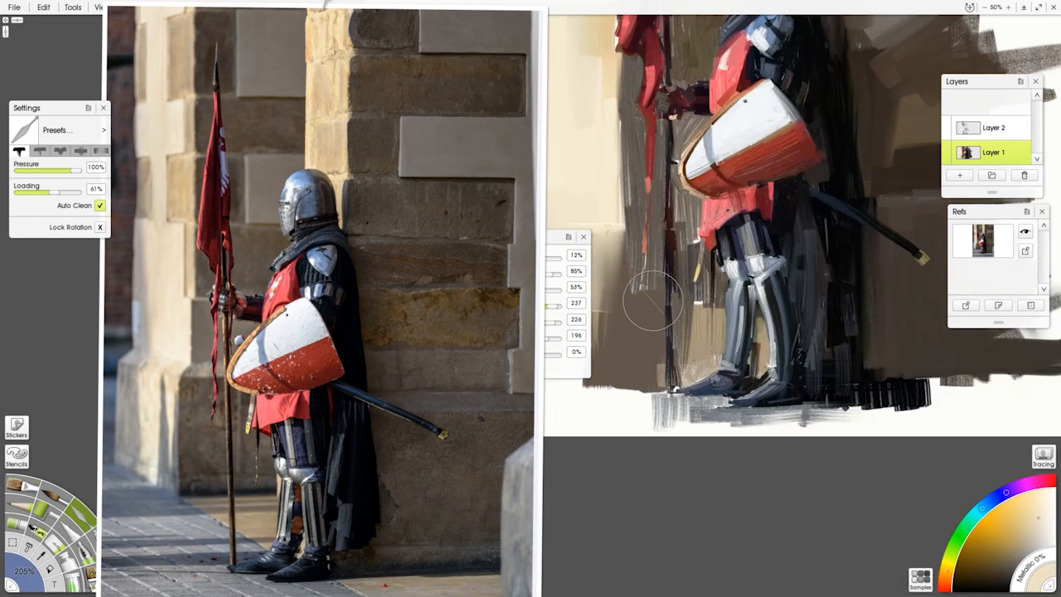
Lay in the ground below the knight's feet with the palette knife, using gray sampled from the photo's pavement.
{"action": "left_click", "coordinate": [256, 591]}
{"action": "left_click_drag", "start_coordinate": [692, 405], "coordinate": [695, 434]}
{"action": "left_click_drag", "start_coordinate": [652, 401], "coordinate": [654, 437]}
{"action": "left_click_drag", "start_coordinate": [632, 413], "coordinate": [641, 468]}
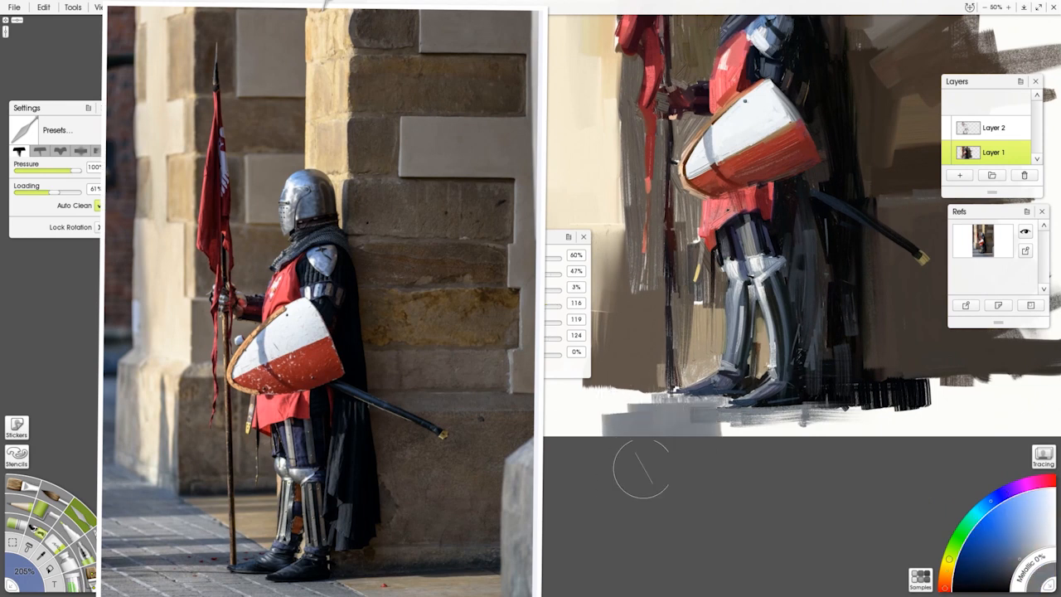
{"action": "left_click_drag", "start_coordinate": [743, 419], "coordinate": [745, 441]}
{"action": "left_click_drag", "start_coordinate": [782, 409], "coordinate": [779, 464]}
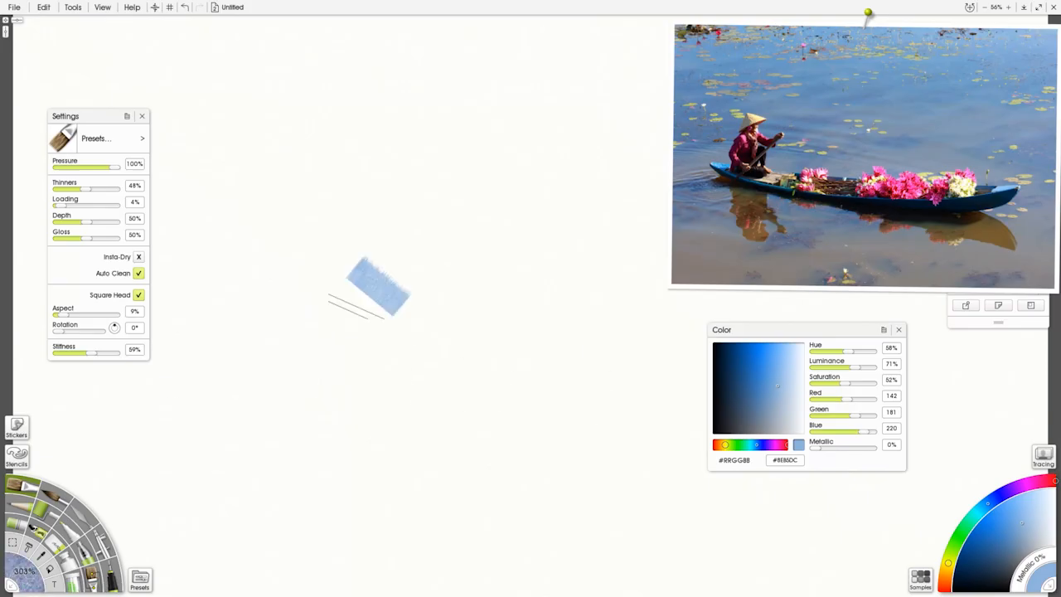
Block in the boat scene's water with light blue and #5C98D5 strokes from a 303% oil brush, reducing thinners to 0%.
{"action": "mouse_move", "coordinate": [435, 285]}
{"action": "left_mouse_down"}
{"action": "mouse_move", "coordinate": [398, 260]}
{"action": "mouse_move", "coordinate": [490, 296]}
{"action": "mouse_move", "coordinate": [663, 265]}
{"action": "mouse_move", "coordinate": [196, 230]}
{"action": "left_mouse_up"}
{"action": "mouse_move", "coordinate": [486, 233]}
{"action": "left_mouse_down"}
{"action": "mouse_move", "coordinate": [525, 295]}
{"action": "mouse_move", "coordinate": [630, 290]}
{"action": "left_mouse_up"}
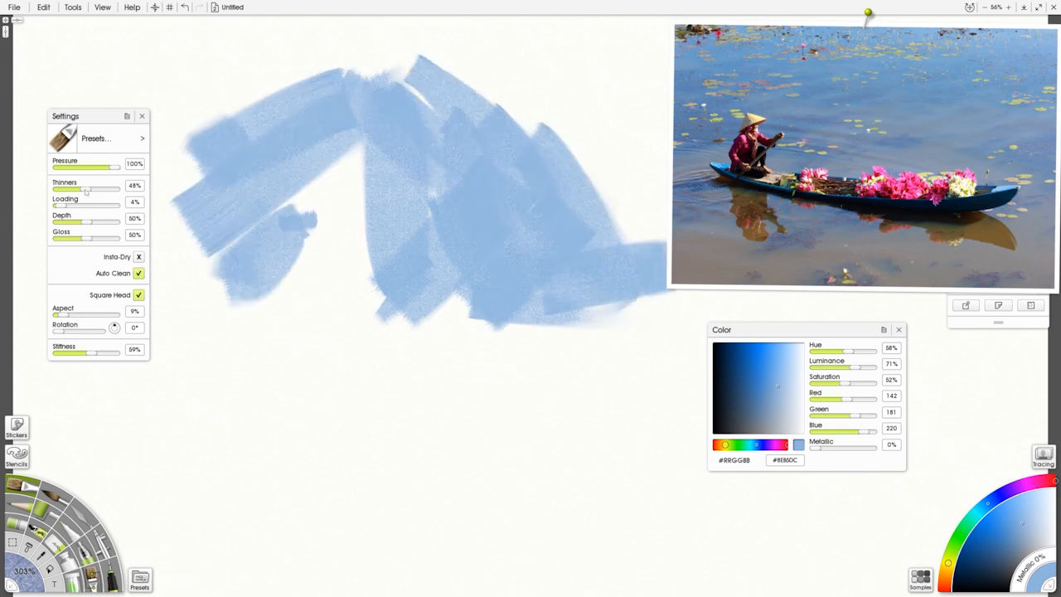
{"action": "left_click_drag", "start_coordinate": [86, 190], "coordinate": [55, 190]}
{"action": "mouse_move", "coordinate": [274, 170]}
{"action": "left_mouse_down"}
{"action": "mouse_move", "coordinate": [213, 211]}
{"action": "mouse_move", "coordinate": [191, 272]}
{"action": "mouse_move", "coordinate": [221, 333]}
{"action": "mouse_move", "coordinate": [283, 196]}
{"action": "mouse_move", "coordinate": [376, 112]}
{"action": "mouse_move", "coordinate": [178, 114]}
{"action": "left_mouse_up"}
{"action": "left_click_drag", "start_coordinate": [759, 388], "coordinate": [767, 380]}
{"action": "mouse_move", "coordinate": [511, 66]}
{"action": "left_mouse_down"}
{"action": "mouse_move", "coordinate": [502, 179]}
{"action": "mouse_move", "coordinate": [643, 181]}
{"action": "left_mouse_up"}
{"action": "left_click_drag", "start_coordinate": [64, 206], "coordinate": [68, 207]}
{"action": "mouse_move", "coordinate": [222, 427]}
{"action": "left_mouse_down"}
{"action": "mouse_move", "coordinate": [239, 310]}
{"action": "mouse_move", "coordinate": [287, 484]}
{"action": "left_mouse_up"}
{"action": "key", "text": "ctrl+z"}
{"action": "mouse_move", "coordinate": [455, 357]}
{"action": "left_mouse_down"}
{"action": "mouse_move", "coordinate": [568, 326]}
{"action": "mouse_move", "coordinate": [573, 342]}
{"action": "left_mouse_up"}
{"action": "left_click_drag", "start_coordinate": [607, 323], "coordinate": [610, 145]}
{"action": "key", "text": "ctrl+z"}
{"action": "key", "text": "ctrl+z"}
{"action": "key", "text": "ctrl+z"}
Set the brush loading to 10% and extend the deeper blue strokes across the upper water.
{"action": "left_click", "coordinate": [63, 205]}
{"action": "mouse_move", "coordinate": [544, 267]}
{"action": "left_mouse_down"}
{"action": "mouse_move", "coordinate": [603, 270]}
{"action": "mouse_move", "coordinate": [545, 153]}
{"action": "left_mouse_up"}
{"action": "left_click_drag", "start_coordinate": [374, 75], "coordinate": [116, 91]}
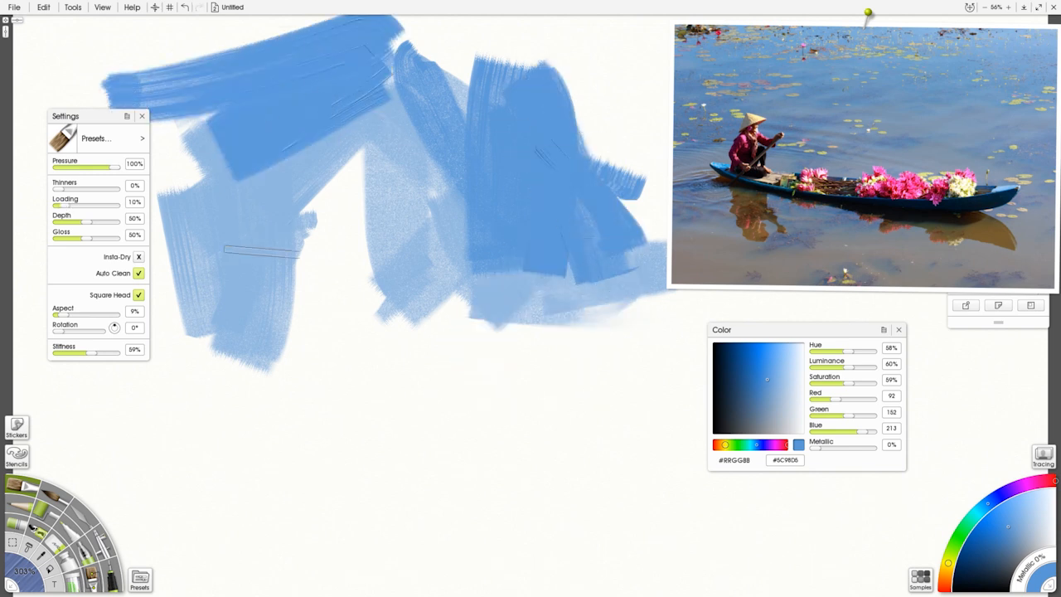
Paint the long curved boat hull below the blue water strokes in dark navy #071624, reducing the brush to 182%.
{"action": "left_click", "coordinate": [721, 370]}
{"action": "key", "text": "bracketleft"}
{"action": "key", "text": "bracketleft"}
{"action": "key", "text": "bracketleft"}
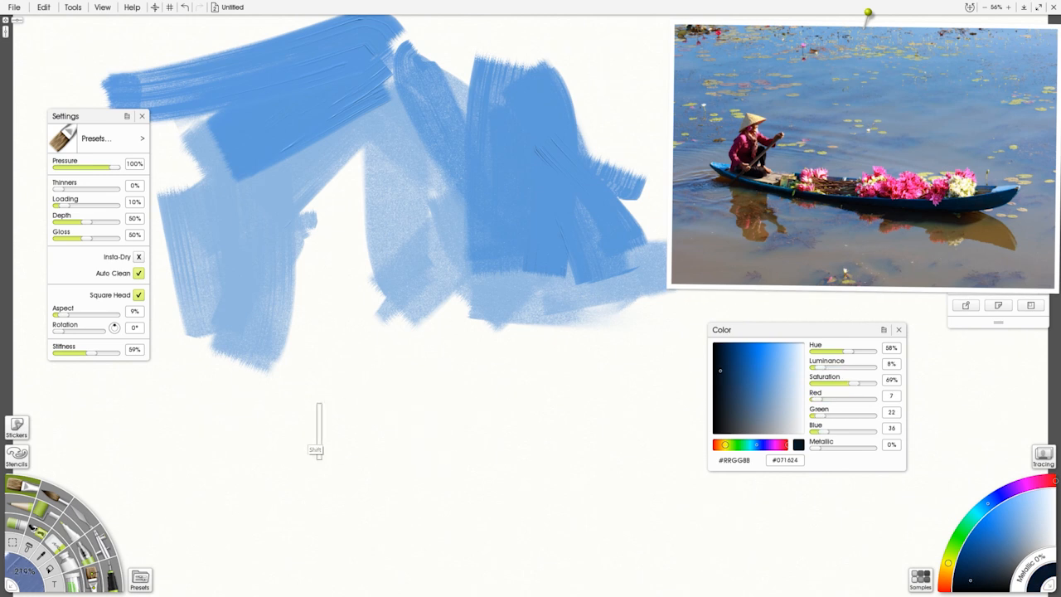
{"action": "left_click_drag", "start_coordinate": [224, 414], "coordinate": [481, 432]}
{"action": "mouse_move", "coordinate": [184, 389]}
{"action": "left_mouse_down"}
{"action": "mouse_move", "coordinate": [430, 449]}
{"action": "mouse_move", "coordinate": [240, 423]}
{"action": "mouse_move", "coordinate": [587, 448]}
{"action": "left_mouse_up"}
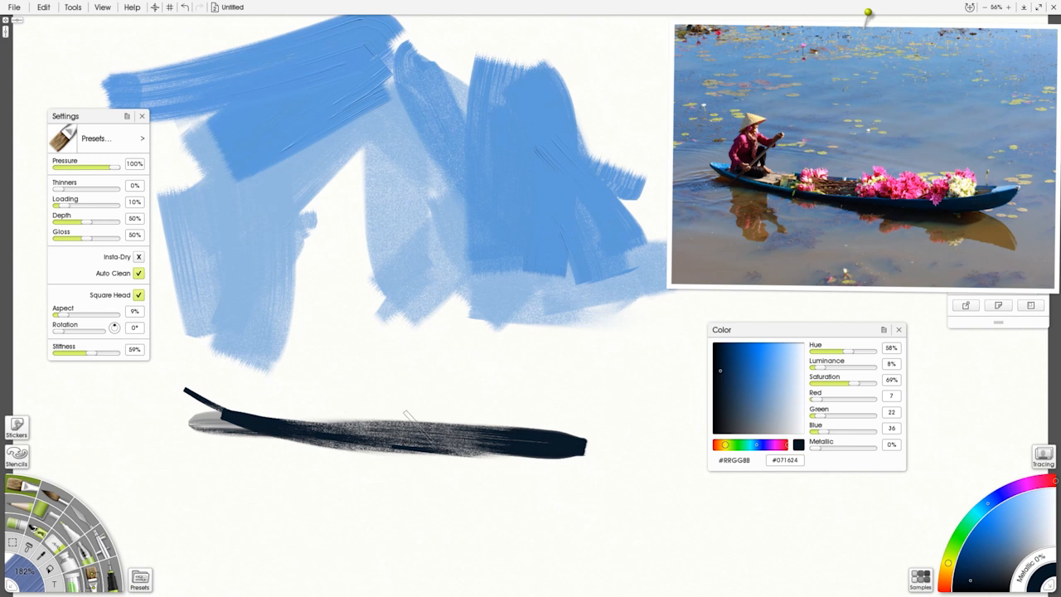
{"action": "left_click_drag", "start_coordinate": [787, 333], "coordinate": [914, 332]}
{"action": "mouse_move", "coordinate": [586, 446]}
{"action": "left_mouse_down"}
{"action": "mouse_move", "coordinate": [710, 426]}
{"action": "mouse_move", "coordinate": [726, 403]}
{"action": "left_mouse_up"}
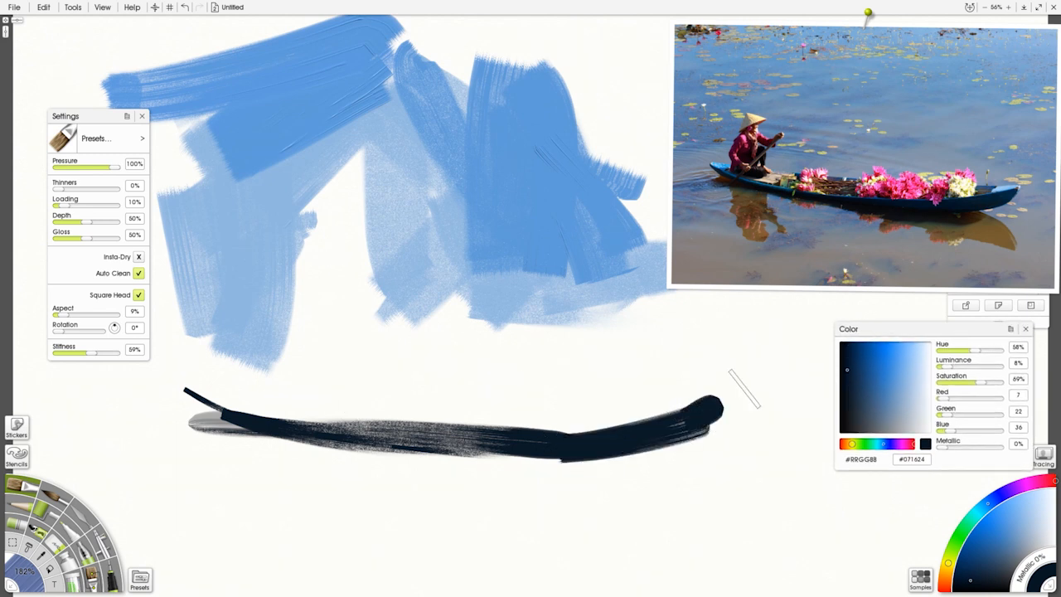
{"action": "mouse_move", "coordinate": [628, 446]}
{"action": "left_mouse_down"}
{"action": "mouse_move", "coordinate": [464, 458]}
{"action": "mouse_move", "coordinate": [634, 473]}
{"action": "mouse_move", "coordinate": [654, 445]}
{"action": "left_mouse_up"}
Shift the color's hue to 8% for a dark brown and paint reflection strokes beneath the hull.
{"action": "left_click_drag", "start_coordinate": [859, 446], "coordinate": [847, 446]}
{"action": "mouse_move", "coordinate": [568, 475]}
{"action": "left_mouse_down"}
{"action": "mouse_move", "coordinate": [708, 476]}
{"action": "mouse_move", "coordinate": [572, 484]}
{"action": "left_mouse_up"}
{"action": "left_click_drag", "start_coordinate": [373, 456], "coordinate": [512, 482]}
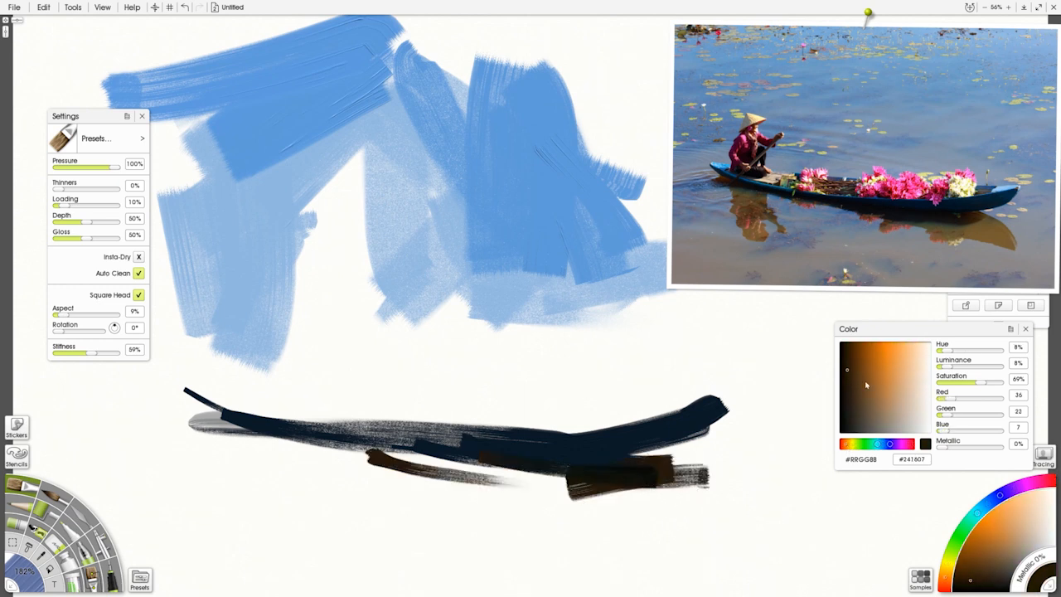
Change the color to a bright blue (27, 154, 240) and paint the raised left tip of the boat hull.
{"action": "left_click", "coordinate": [884, 445]}
{"action": "left_click", "coordinate": [884, 387]}
{"action": "left_click_drag", "start_coordinate": [324, 446], "coordinate": [564, 449]}
{"action": "key", "text": "ctrl+z"}
{"action": "left_click_drag", "start_coordinate": [170, 375], "coordinate": [237, 380]}
{"action": "left_click_drag", "start_coordinate": [877, 444], "coordinate": [881, 445]}
{"action": "left_click_drag", "start_coordinate": [902, 360], "coordinate": [887, 352]}
{"action": "left_click", "coordinate": [883, 444]}
{"action": "left_click_drag", "start_coordinate": [203, 386], "coordinate": [240, 405]}
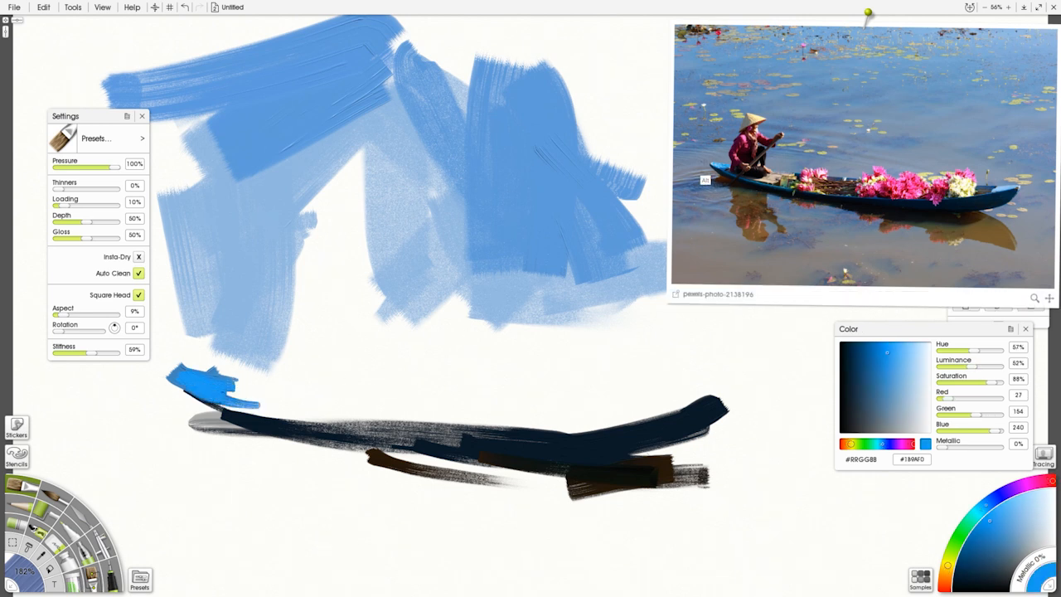
Sample gray-blue from the reference water, set the brush loading to 5%, and paint loose water strokes around the hull's left tip.
{"action": "left_click", "coordinate": [703, 184], "text": "alt"}
{"action": "mouse_move", "coordinate": [139, 370]}
{"action": "left_mouse_down"}
{"action": "mouse_move", "coordinate": [158, 400]}
{"action": "mouse_move", "coordinate": [170, 399]}
{"action": "left_mouse_up"}
{"action": "key", "text": "ctrl+z"}
{"action": "left_click_drag", "start_coordinate": [66, 206], "coordinate": [63, 206]}
{"action": "left_click_drag", "start_coordinate": [138, 378], "coordinate": [191, 414]}
{"action": "mouse_move", "coordinate": [172, 354]}
{"action": "left_mouse_down"}
{"action": "mouse_move", "coordinate": [159, 379]}
{"action": "mouse_move", "coordinate": [193, 362]}
{"action": "mouse_move", "coordinate": [187, 346]}
{"action": "mouse_move", "coordinate": [208, 326]}
{"action": "left_mouse_up"}
{"action": "mouse_move", "coordinate": [214, 346]}
{"action": "left_mouse_down"}
{"action": "mouse_move", "coordinate": [232, 375]}
{"action": "mouse_move", "coordinate": [282, 358]}
{"action": "mouse_move", "coordinate": [197, 383]}
{"action": "mouse_move", "coordinate": [199, 373]}
{"action": "mouse_move", "coordinate": [258, 387]}
{"action": "left_mouse_up"}
{"action": "left_click", "coordinate": [286, 354]}
Lighten the sampled blue to #74A4EA and paint a highlight along the hull's raised right end with an 89% brush.
{"action": "left_click", "coordinate": [203, 384], "text": "alt"}
{"action": "left_click_drag", "start_coordinate": [893, 370], "coordinate": [904, 368]}
{"action": "left_click", "coordinate": [883, 446]}
{"action": "left_click_drag", "start_coordinate": [718, 391], "coordinate": [663, 412]}
{"action": "left_click", "coordinate": [887, 445]}
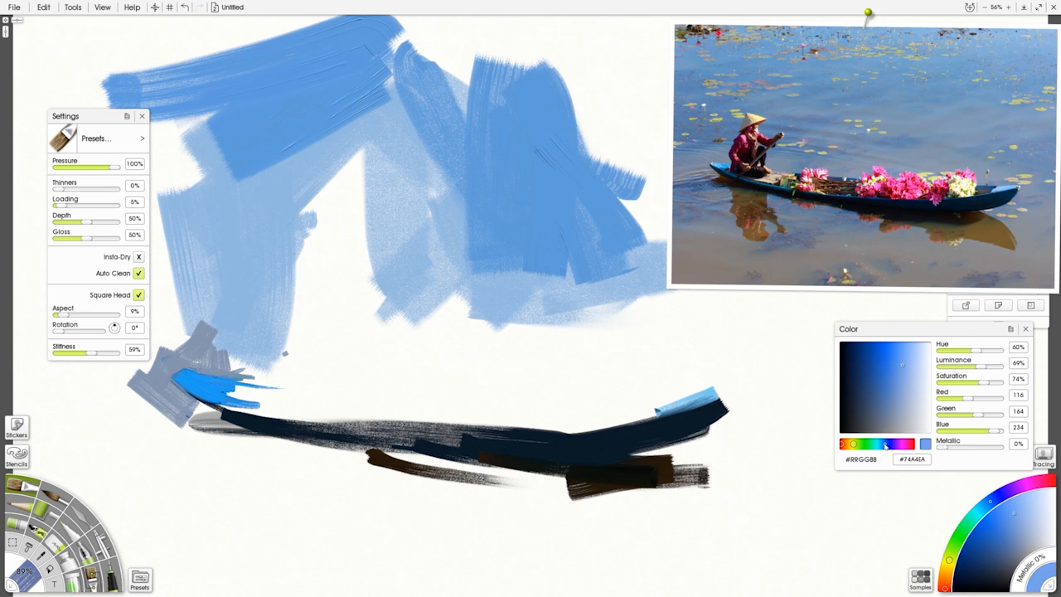
{"action": "left_click_drag", "start_coordinate": [718, 390], "coordinate": [660, 413]}
Reshape the hull and darken its upper edge with navy tones sampled from the reference, and dab dark brown cargo marks mid-hull.
{"action": "left_click", "coordinate": [1004, 206]}
{"action": "mouse_move", "coordinate": [731, 398]}
{"action": "left_mouse_down"}
{"action": "mouse_move", "coordinate": [698, 435]}
{"action": "mouse_move", "coordinate": [606, 438]}
{"action": "left_mouse_up"}
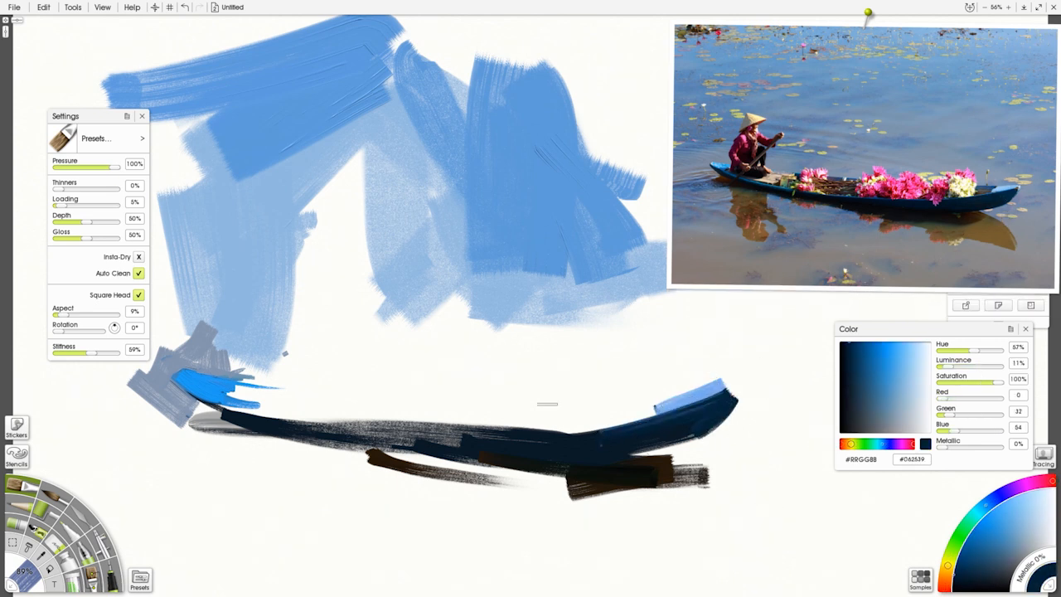
{"action": "left_click", "coordinate": [763, 205]}
{"action": "left_click_drag", "start_coordinate": [225, 412], "coordinate": [374, 433]}
{"action": "mouse_move", "coordinate": [218, 410]}
{"action": "left_mouse_down"}
{"action": "mouse_move", "coordinate": [353, 429]}
{"action": "mouse_move", "coordinate": [487, 426]}
{"action": "mouse_move", "coordinate": [520, 413]}
{"action": "left_mouse_up"}
{"action": "left_click", "coordinate": [878, 214]}
{"action": "left_click_drag", "start_coordinate": [519, 416], "coordinate": [538, 428]}
Brush gray-blue water strokes sampled from the reference above the hull's right end.
{"action": "mouse_move", "coordinate": [582, 428]}
{"action": "left_mouse_down"}
{"action": "mouse_move", "coordinate": [598, 413]}
{"action": "mouse_move", "coordinate": [587, 427]}
{"action": "mouse_move", "coordinate": [770, 376]}
{"action": "left_mouse_up"}
{"action": "left_click", "coordinate": [612, 422]}
{"action": "left_click", "coordinate": [981, 212]}
{"action": "left_click", "coordinate": [989, 199]}
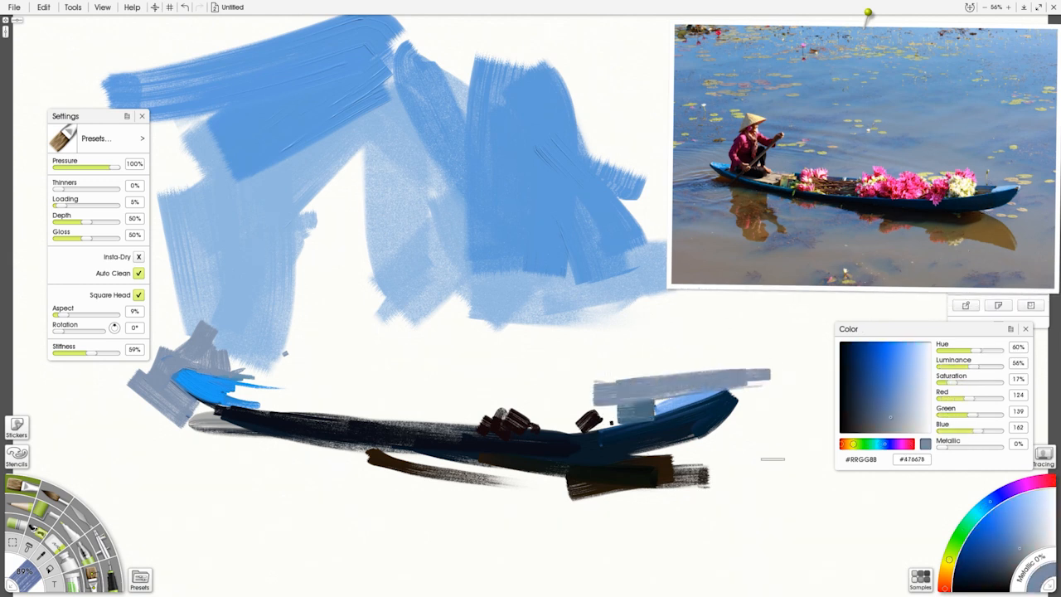
{"action": "mouse_move", "coordinate": [627, 369]}
{"action": "left_mouse_down"}
{"action": "mouse_move", "coordinate": [603, 386]}
{"action": "mouse_move", "coordinate": [600, 346]}
{"action": "left_mouse_up"}
{"action": "left_click_drag", "start_coordinate": [630, 370], "coordinate": [650, 372]}
{"action": "left_click_drag", "start_coordinate": [654, 366], "coordinate": [673, 357]}
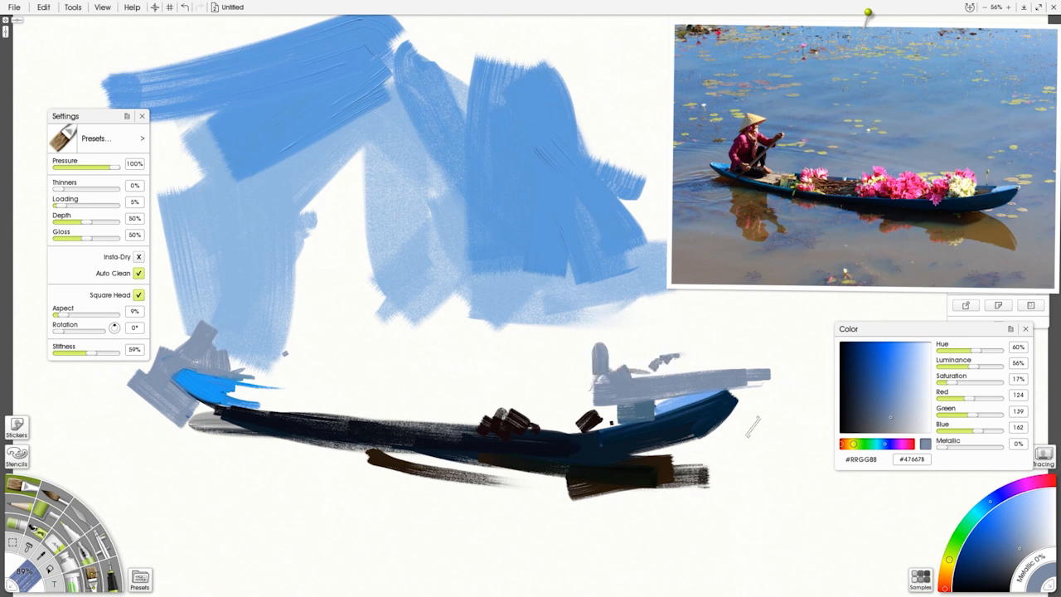
Darken the color to #12161C and block in the seated rower's legs above the hull's left part.
{"action": "left_click", "coordinate": [852, 405]}
{"action": "mouse_move", "coordinate": [282, 384]}
{"action": "left_mouse_down"}
{"action": "mouse_move", "coordinate": [303, 398]}
{"action": "mouse_move", "coordinate": [262, 389]}
{"action": "mouse_move", "coordinate": [270, 392]}
{"action": "mouse_move", "coordinate": [258, 360]}
{"action": "mouse_move", "coordinate": [297, 358]}
{"action": "mouse_move", "coordinate": [305, 406]}
{"action": "mouse_move", "coordinate": [305, 390]}
{"action": "mouse_move", "coordinate": [302, 403]}
{"action": "mouse_move", "coordinate": [268, 411]}
{"action": "mouse_move", "coordinate": [320, 402]}
{"action": "left_mouse_up"}
{"action": "left_click", "coordinate": [998, 584]}
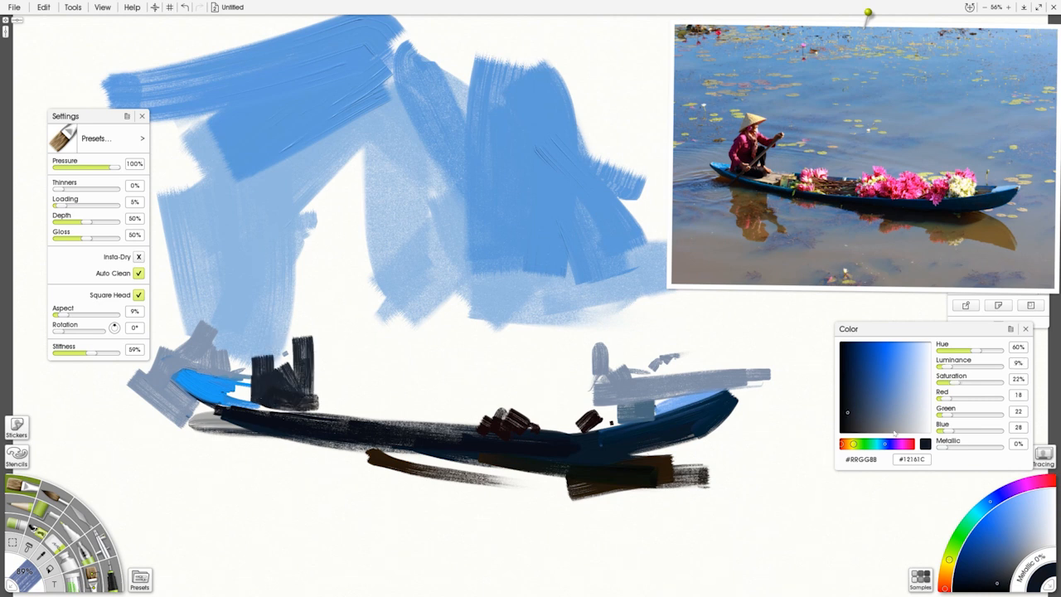
Shift the hue to 86% for a dark purple and paint the rower's torso and a rough outline for the head and hat.
{"action": "left_click", "coordinate": [904, 444]}
{"action": "left_click", "coordinate": [858, 395]}
{"action": "left_click", "coordinate": [862, 394]}
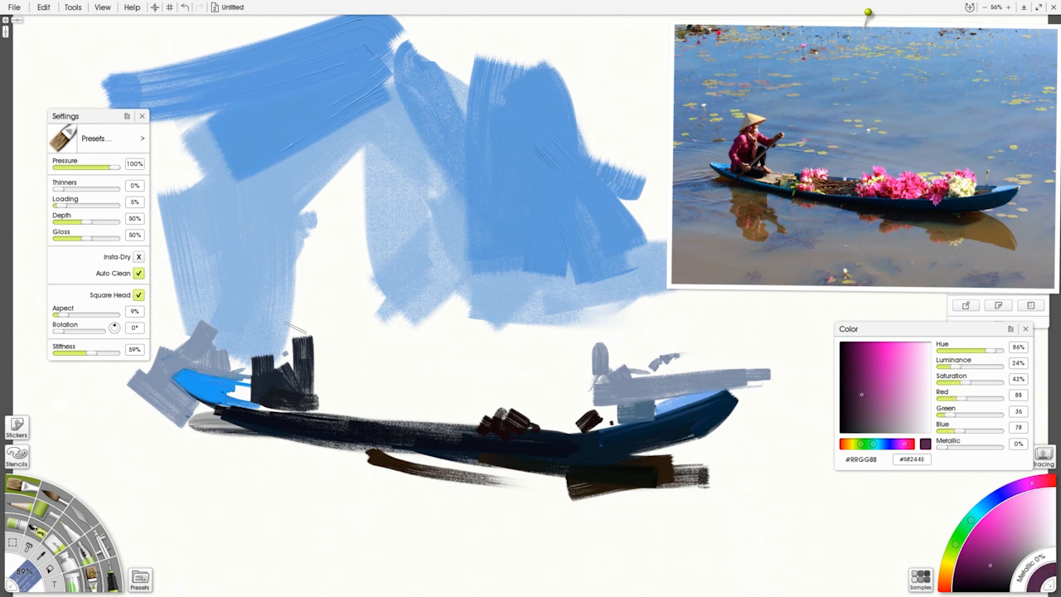
{"action": "left_click_drag", "start_coordinate": [294, 327], "coordinate": [266, 371]}
{"action": "left_click", "coordinate": [855, 403]}
{"action": "mouse_move", "coordinate": [290, 330]}
{"action": "left_mouse_down"}
{"action": "mouse_move", "coordinate": [267, 372]}
{"action": "mouse_move", "coordinate": [261, 335]}
{"action": "mouse_move", "coordinate": [290, 290]}
{"action": "left_mouse_up"}
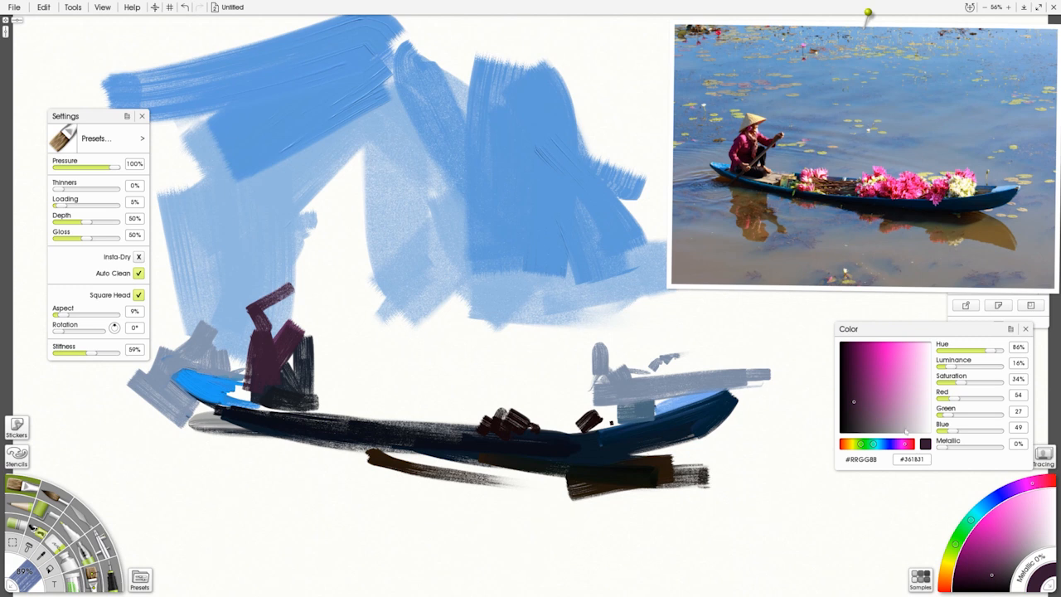
Paint the rower's conical hat with brown at 8% hue for the underside and a straw tan sampled from the reference on top.
{"action": "left_click", "coordinate": [846, 444]}
{"action": "left_click", "coordinate": [860, 395]}
{"action": "left_click_drag", "start_coordinate": [290, 286], "coordinate": [249, 311]}
{"action": "left_click", "coordinate": [859, 372]}
{"action": "left_click", "coordinate": [848, 384]}
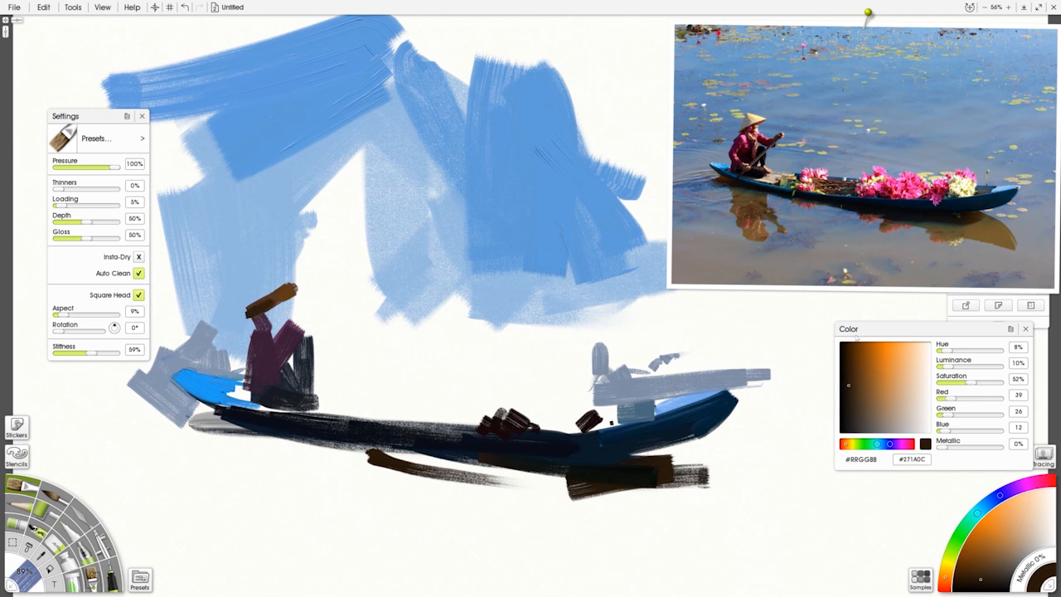
{"action": "left_click", "coordinate": [874, 421]}
{"action": "mouse_move", "coordinate": [250, 310]}
{"action": "left_mouse_down"}
{"action": "mouse_move", "coordinate": [261, 280]}
{"action": "mouse_move", "coordinate": [264, 300]}
{"action": "mouse_move", "coordinate": [267, 284]}
{"action": "mouse_move", "coordinate": [289, 285]}
{"action": "mouse_move", "coordinate": [272, 268]}
{"action": "mouse_move", "coordinate": [299, 276]}
{"action": "mouse_move", "coordinate": [233, 316]}
{"action": "mouse_move", "coordinate": [190, 317]}
{"action": "left_mouse_up"}
{"action": "left_click", "coordinate": [751, 124]}
{"action": "left_click", "coordinate": [268, 268], "text": "alt"}
Sample the reference water near the hat and brush gray-blue strokes around the painted hat.
{"action": "left_click", "coordinate": [755, 109], "text": "alt"}
{"action": "left_click", "coordinate": [220, 247], "text": "alt"}
{"action": "left_click_drag", "start_coordinate": [228, 252], "coordinate": [256, 271]}
Add pink shoulder patches, a reddish-brown face and a thin salmon neck stroke sampled from the reference, reducing the brush from 70% to 30%.
{"action": "left_click", "coordinate": [741, 157], "text": "alt"}
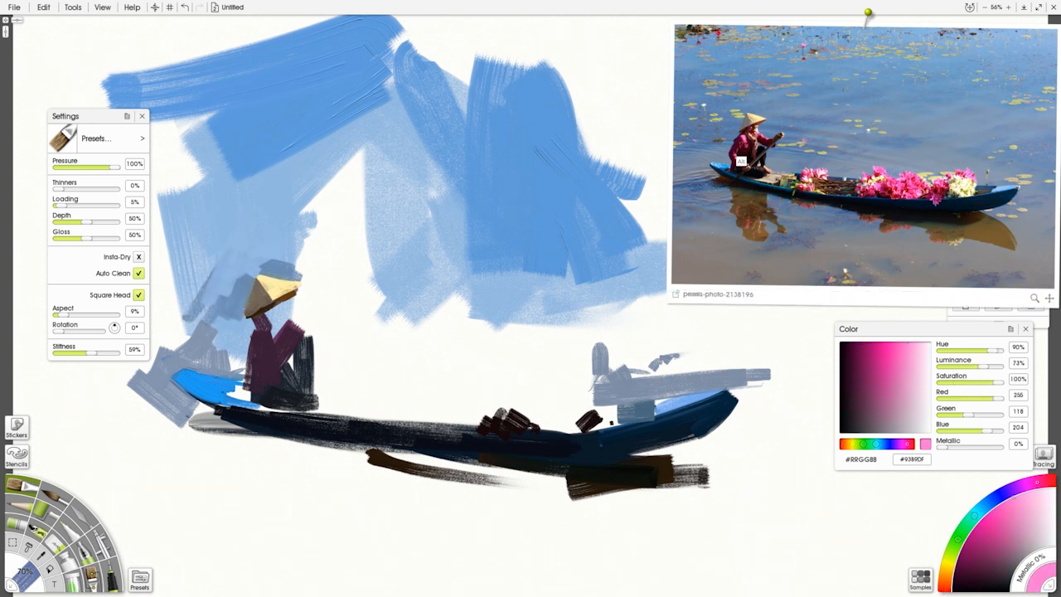
{"action": "mouse_move", "coordinate": [259, 327]}
{"action": "left_mouse_down"}
{"action": "mouse_move", "coordinate": [272, 335]}
{"action": "mouse_move", "coordinate": [311, 318]}
{"action": "mouse_move", "coordinate": [275, 324]}
{"action": "mouse_move", "coordinate": [283, 340]}
{"action": "left_mouse_up"}
{"action": "left_click", "coordinate": [753, 148], "text": "alt"}
{"action": "left_click", "coordinate": [754, 157], "text": "alt"}
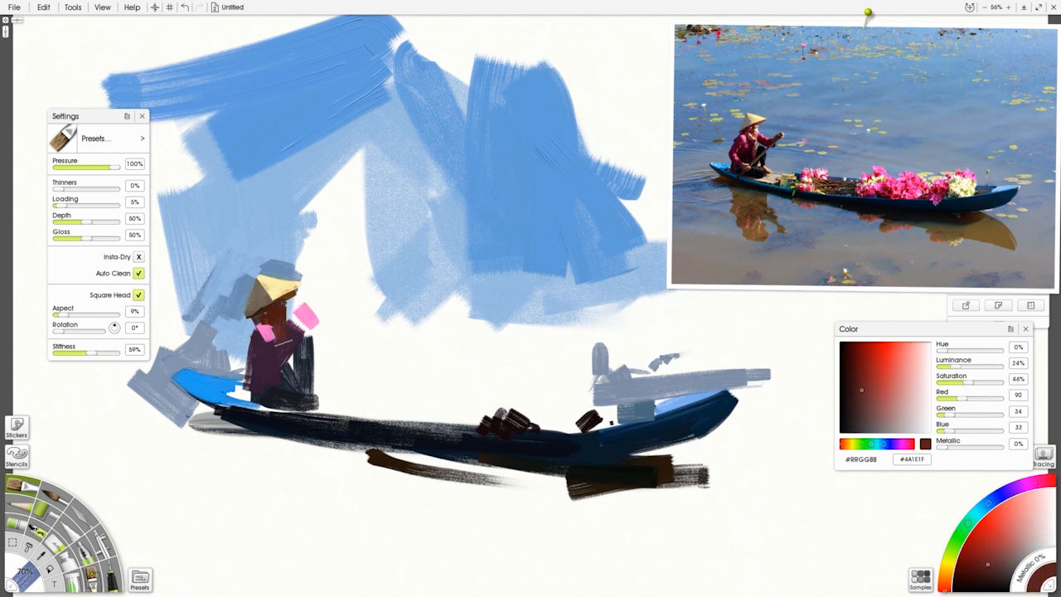
{"action": "left_click", "coordinate": [267, 334], "text": "alt"}
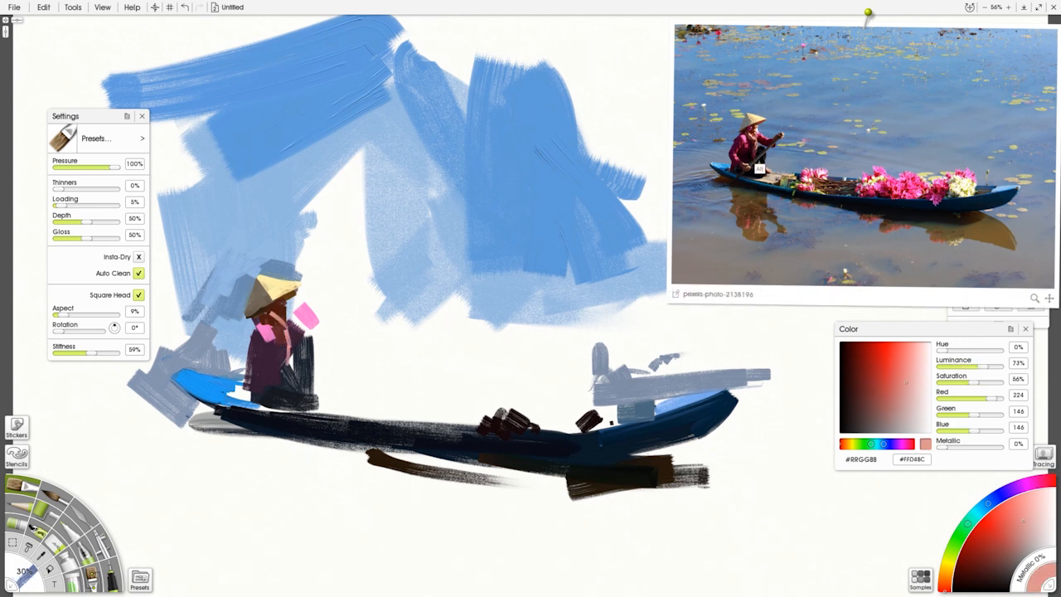
Refine the rower's dark trousers and lower legs with near-black and gray-blue tones sampled from the reference.
{"action": "left_click", "coordinate": [762, 170], "text": "alt"}
{"action": "left_click_drag", "start_coordinate": [308, 337], "coordinate": [317, 398]}
{"action": "left_click", "coordinate": [767, 179], "text": "alt"}
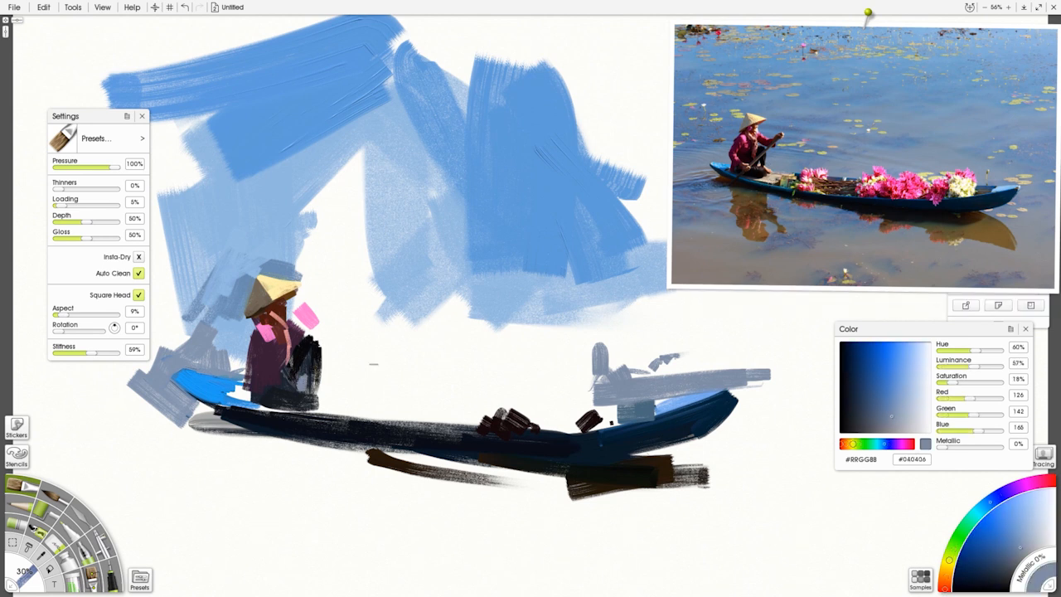
{"action": "left_click", "coordinate": [758, 193], "text": "alt"}
Paint the rower's outstretched forearm in dark maroon and the hand and feet in a sampled reddish brown.
{"action": "left_click", "coordinate": [766, 150], "text": "alt"}
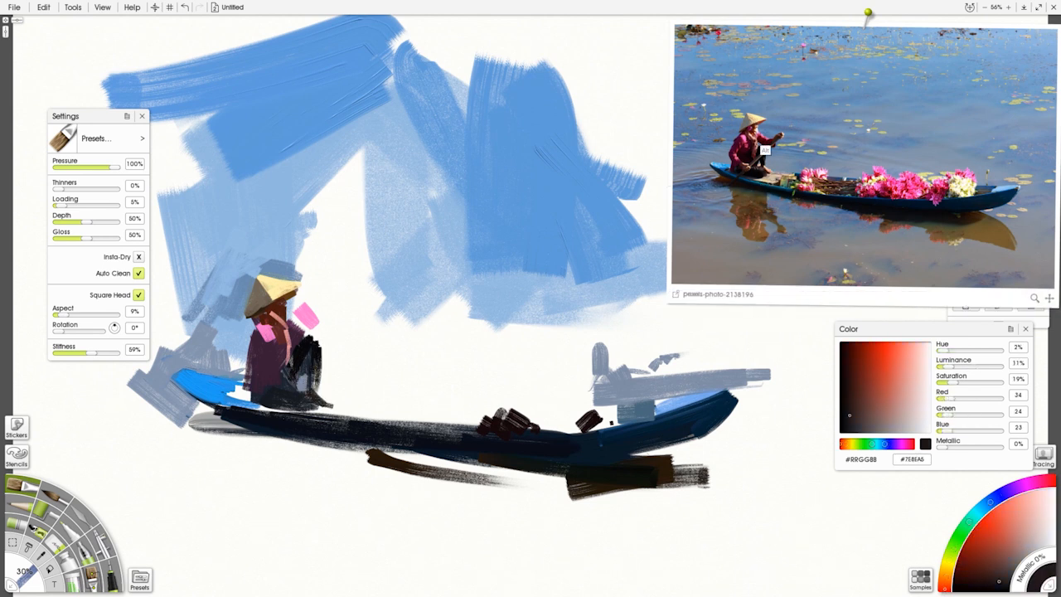
{"action": "mouse_move", "coordinate": [341, 316]}
{"action": "left_mouse_down"}
{"action": "mouse_move", "coordinate": [322, 338]}
{"action": "mouse_move", "coordinate": [342, 321]}
{"action": "left_mouse_up"}
{"action": "left_click", "coordinate": [782, 141], "text": "alt"}
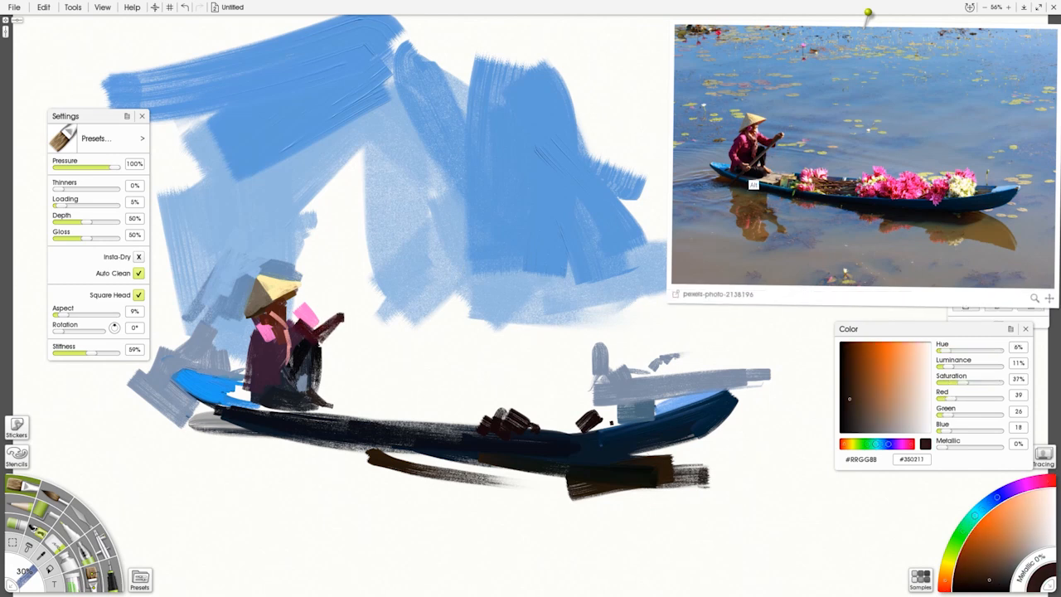
{"action": "left_click", "coordinate": [766, 187], "text": "alt"}
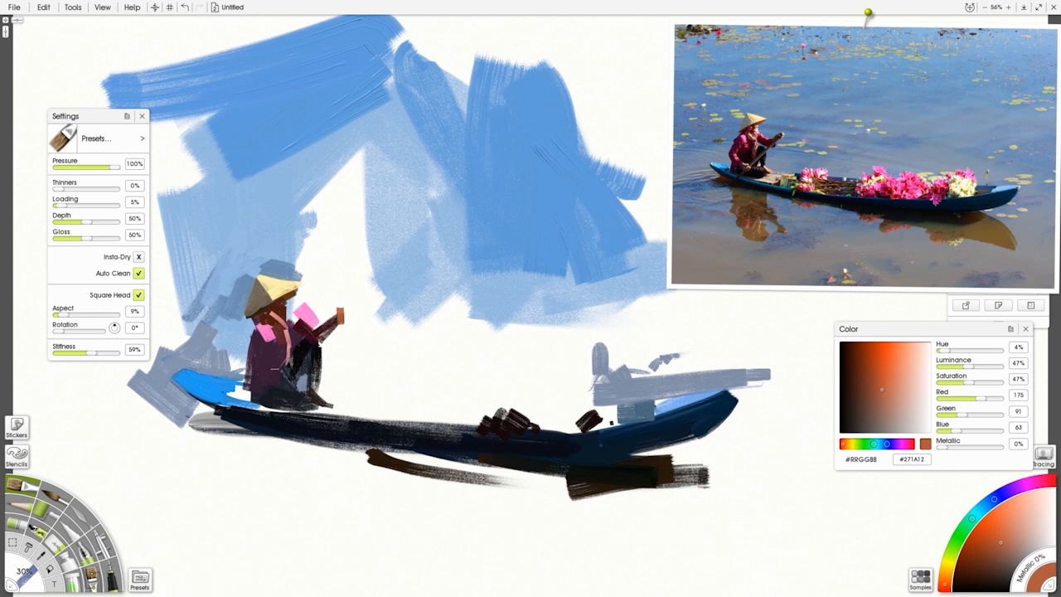
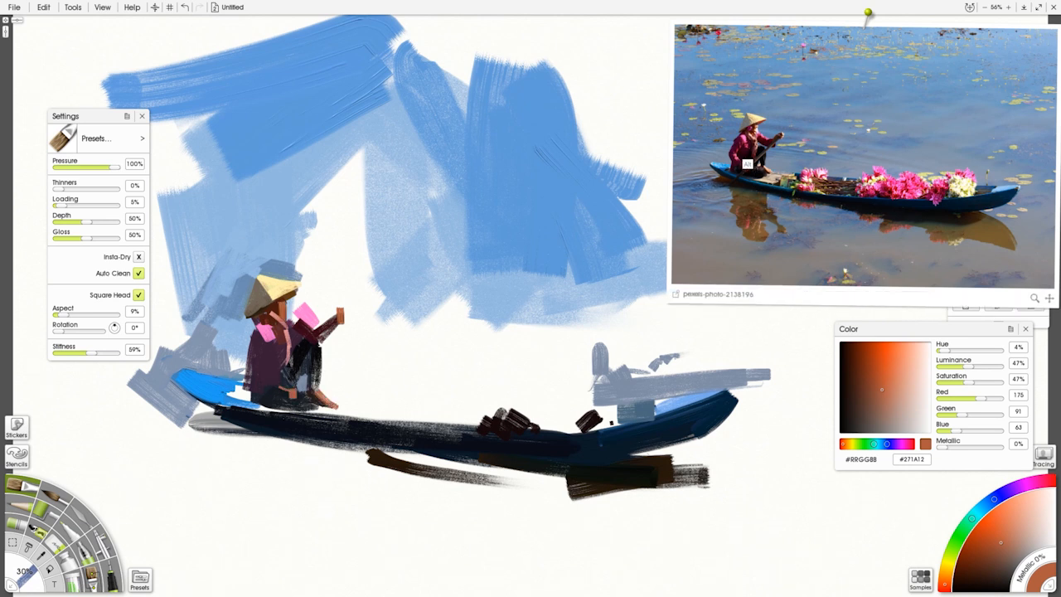
Refine the rower's shirt and trousers with dark red and near-black tones sampled from the reference and the painting.
{"action": "left_click", "coordinate": [748, 163], "text": "alt"}
{"action": "left_click", "coordinate": [741, 150], "text": "alt"}
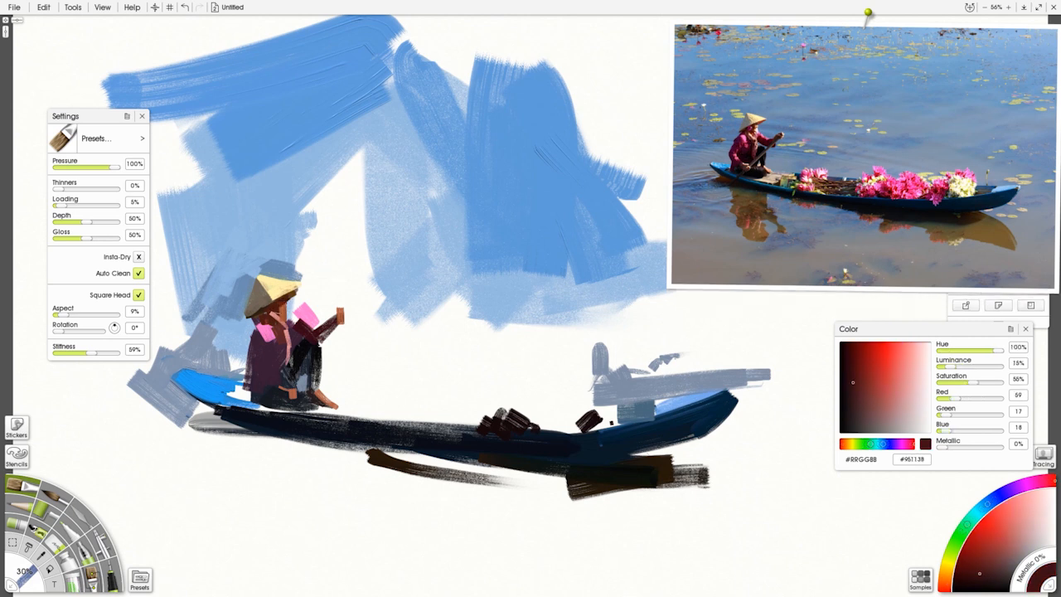
{"action": "left_click", "coordinate": [297, 365], "text": "alt"}
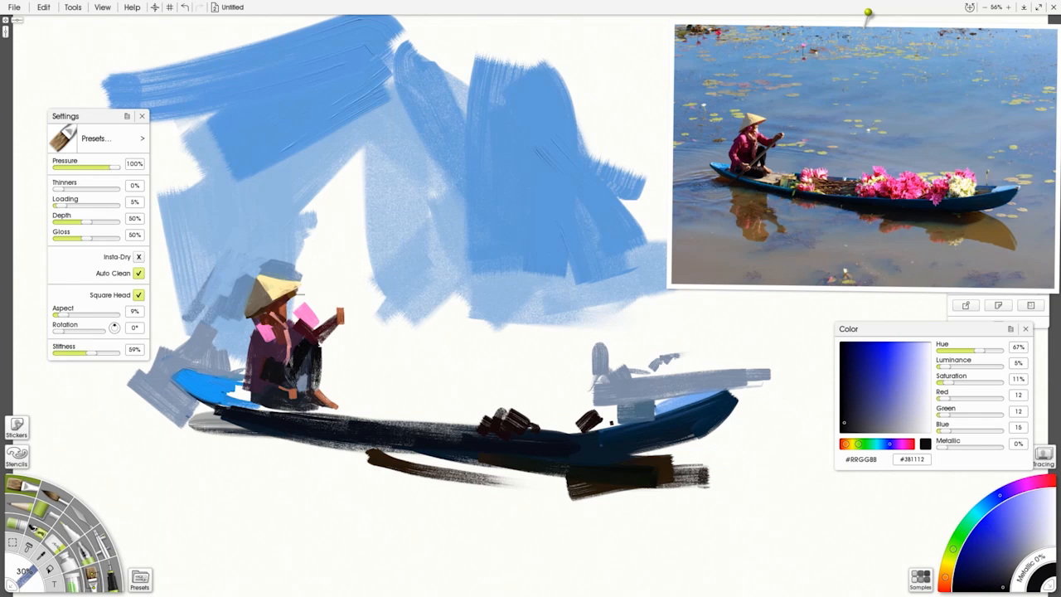
Sharpen the conical hat's shape with straw tones and trim its left edge with water blue sampled from the canvas.
{"action": "left_click", "coordinate": [286, 291], "text": "alt"}
{"action": "left_click", "coordinate": [275, 309], "text": "alt"}
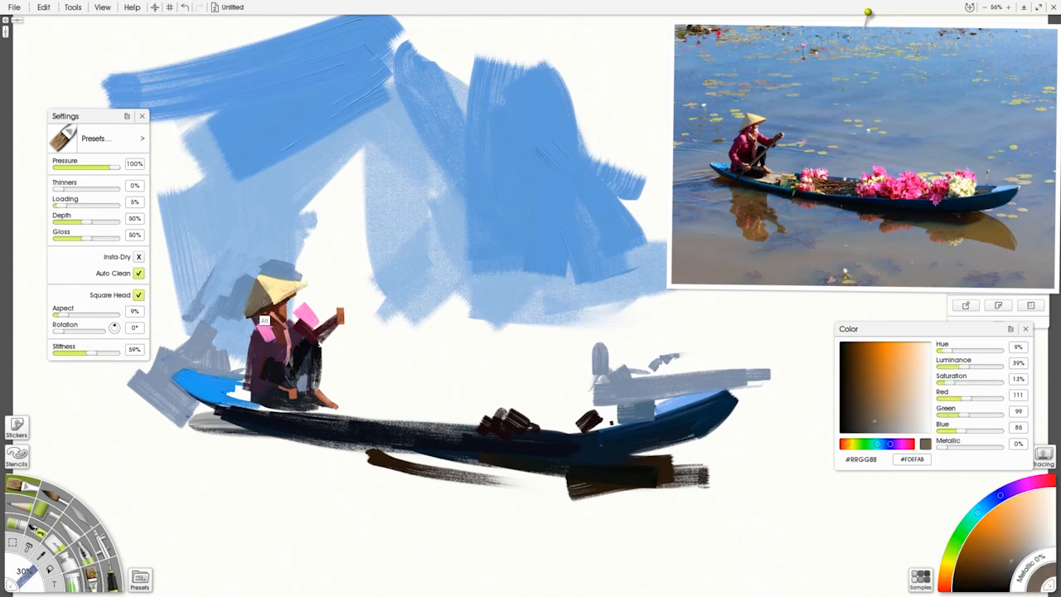
{"action": "left_click", "coordinate": [248, 292], "text": "alt"}
{"action": "left_click", "coordinate": [268, 288], "text": "alt"}
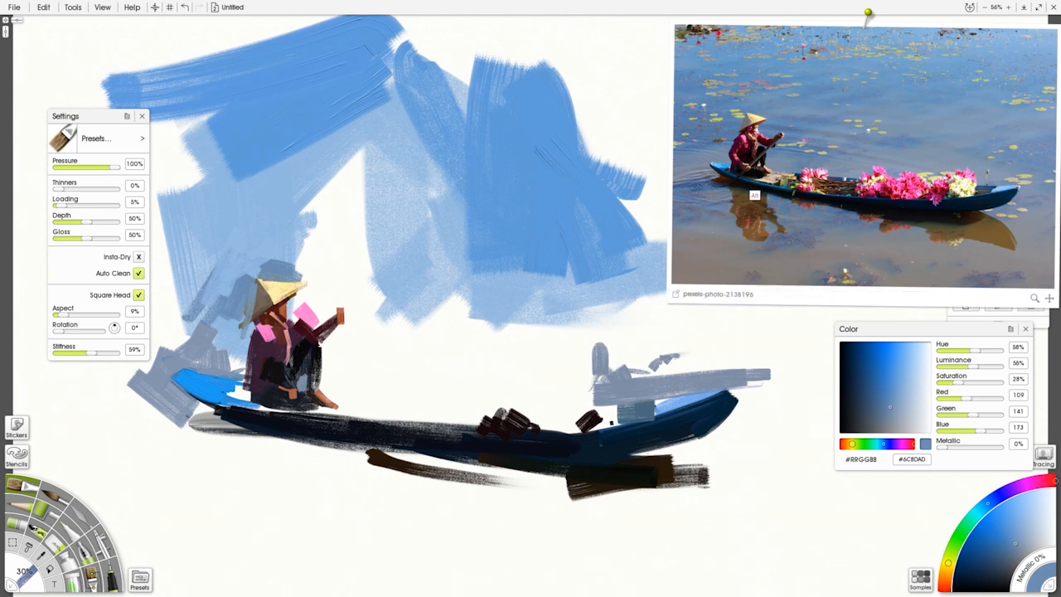
Darken the rower's arm and paint the paddle as a thin dark red-brown diagonal from the hand across the hull.
{"action": "left_click", "coordinate": [758, 168]}
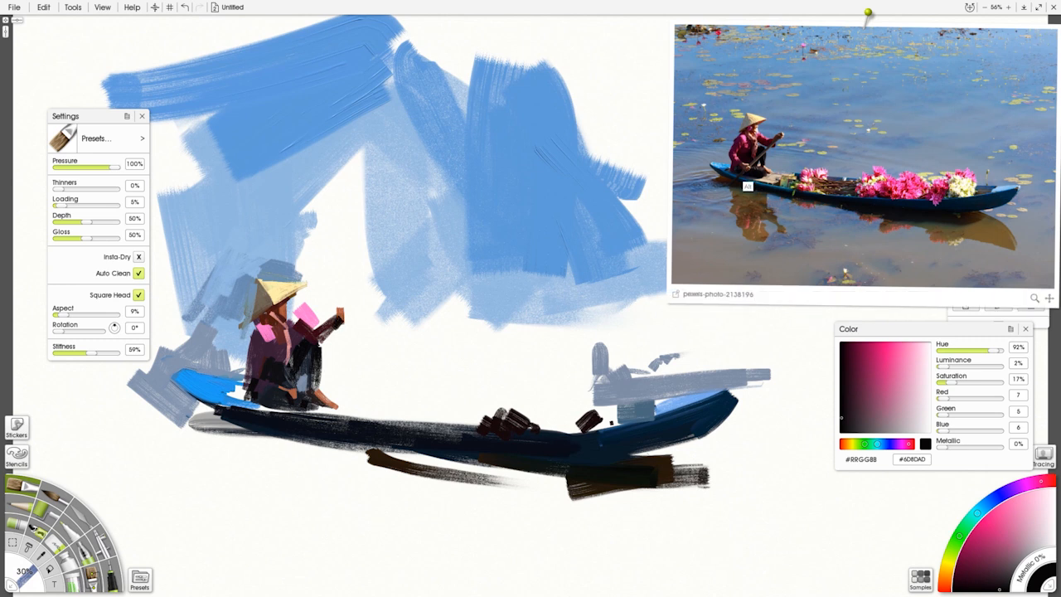
{"action": "left_click", "coordinate": [754, 179], "text": "alt"}
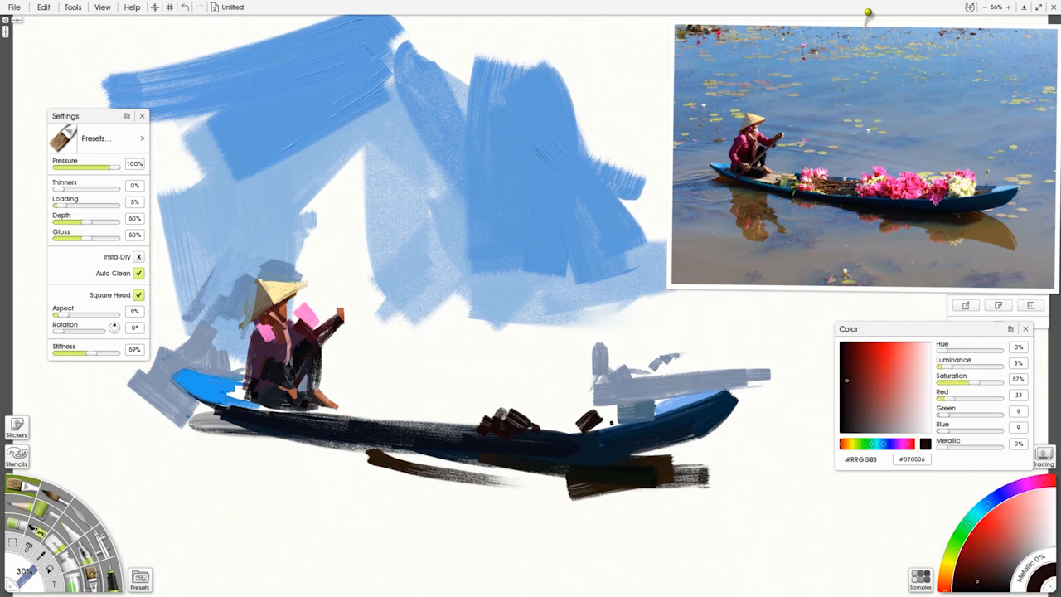
{"action": "left_click", "coordinate": [754, 124], "text": "alt"}
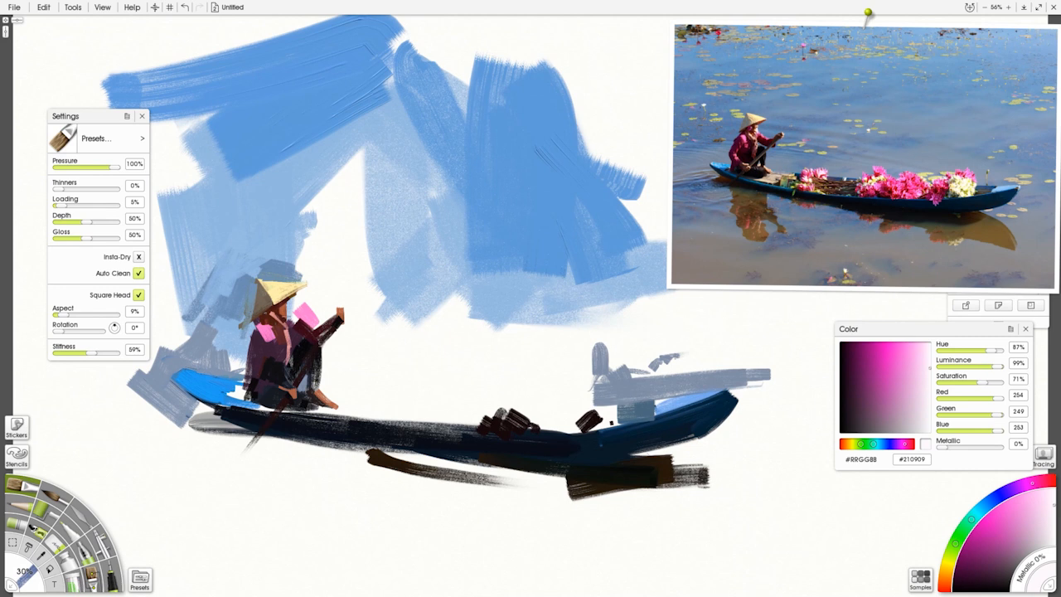
Rework the pink patch on the rower's shoulder and cut into its outer edge with sampled water blue.
{"action": "left_click", "coordinate": [305, 323], "text": "alt"}
{"action": "left_click", "coordinate": [766, 151], "text": "alt"}
{"action": "left_click_drag", "start_coordinate": [312, 305], "coordinate": [312, 323]}
Add gray-blue water strokes around and above the hat with a 38% brush, plus a small yellow-green lily-pad dab.
{"action": "left_click_drag", "start_coordinate": [299, 277], "coordinate": [320, 281]}
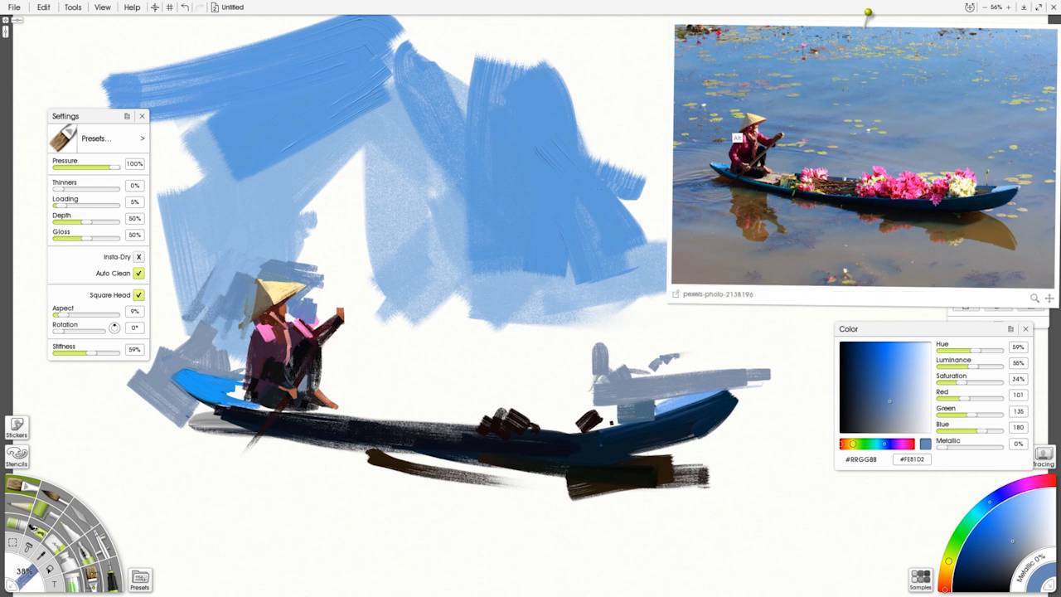
{"action": "left_click", "coordinate": [740, 136], "text": "alt"}
{"action": "mouse_move", "coordinate": [265, 254]}
{"action": "left_mouse_down"}
{"action": "mouse_move", "coordinate": [235, 264]}
{"action": "mouse_move", "coordinate": [313, 248]}
{"action": "left_mouse_up"}
{"action": "left_click", "coordinate": [240, 272], "text": "alt"}
Brush gray-blue water strokes with a touch of violet #7E718F beside the rower's legs, extending them along the hull's upper edge.
{"action": "left_click", "coordinate": [813, 200], "text": "alt"}
{"action": "left_click_drag", "start_coordinate": [350, 370], "coordinate": [348, 386]}
{"action": "left_click_drag", "start_coordinate": [336, 355], "coordinate": [333, 385]}
{"action": "left_click_drag", "start_coordinate": [326, 358], "coordinate": [324, 390]}
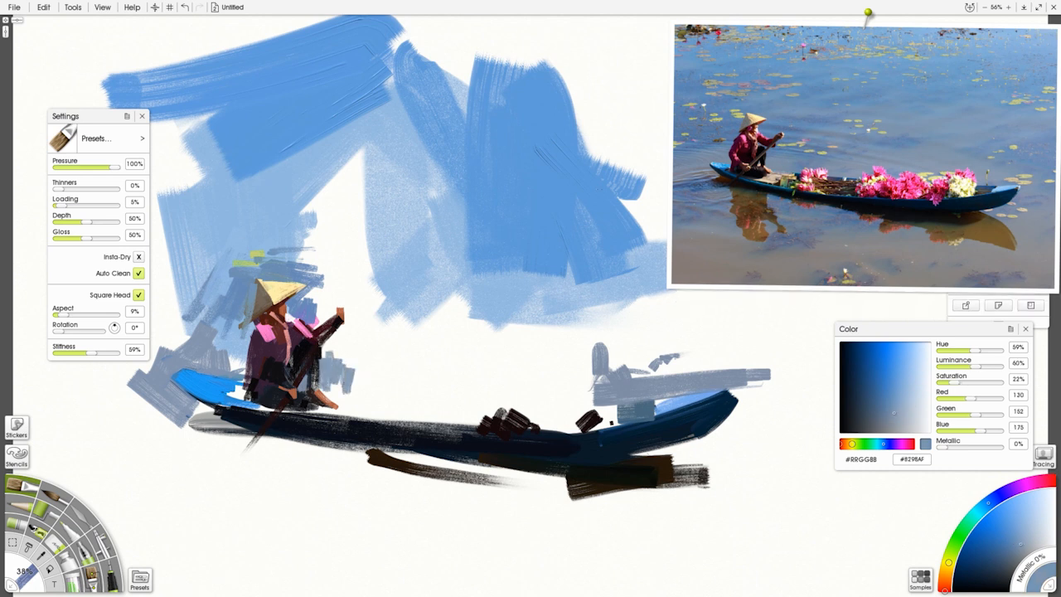
{"action": "left_click", "coordinate": [896, 445]}
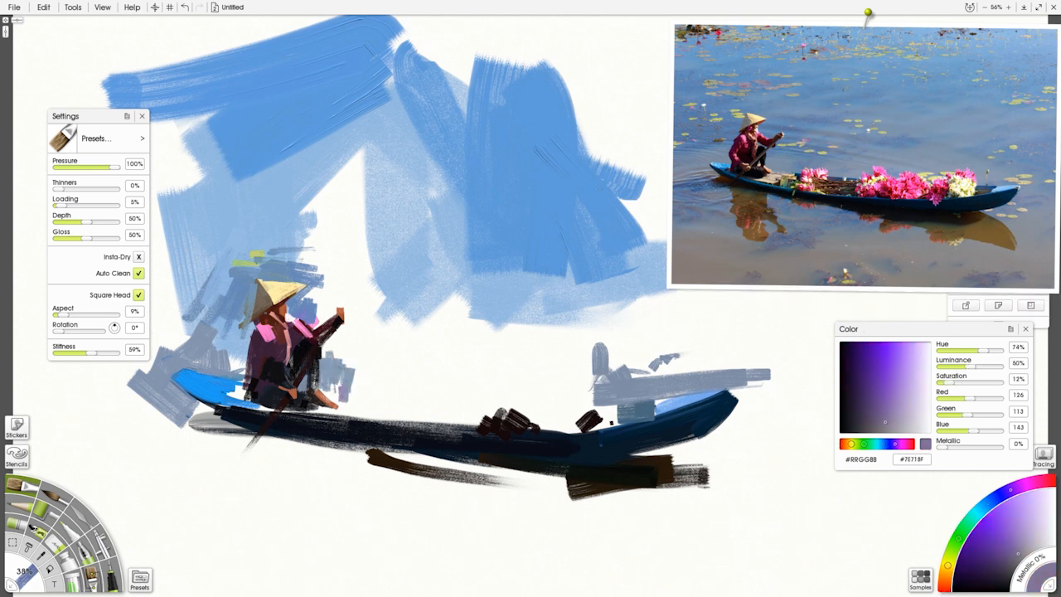
{"action": "left_click", "coordinate": [347, 390], "text": "alt"}
{"action": "left_click", "coordinate": [346, 390], "text": "alt"}
{"action": "mouse_move", "coordinate": [332, 362]}
{"action": "left_mouse_down"}
{"action": "mouse_move", "coordinate": [330, 382]}
{"action": "mouse_move", "coordinate": [390, 396]}
{"action": "mouse_move", "coordinate": [405, 375]}
{"action": "left_mouse_up"}
{"action": "left_click_drag", "start_coordinate": [404, 415], "coordinate": [436, 414]}
Sample the water blue (94, 131, 173), enlarge the brush to 116%, and scrub crossing darker strokes into the water above the rower.
{"action": "left_click", "coordinate": [292, 267], "text": "alt"}
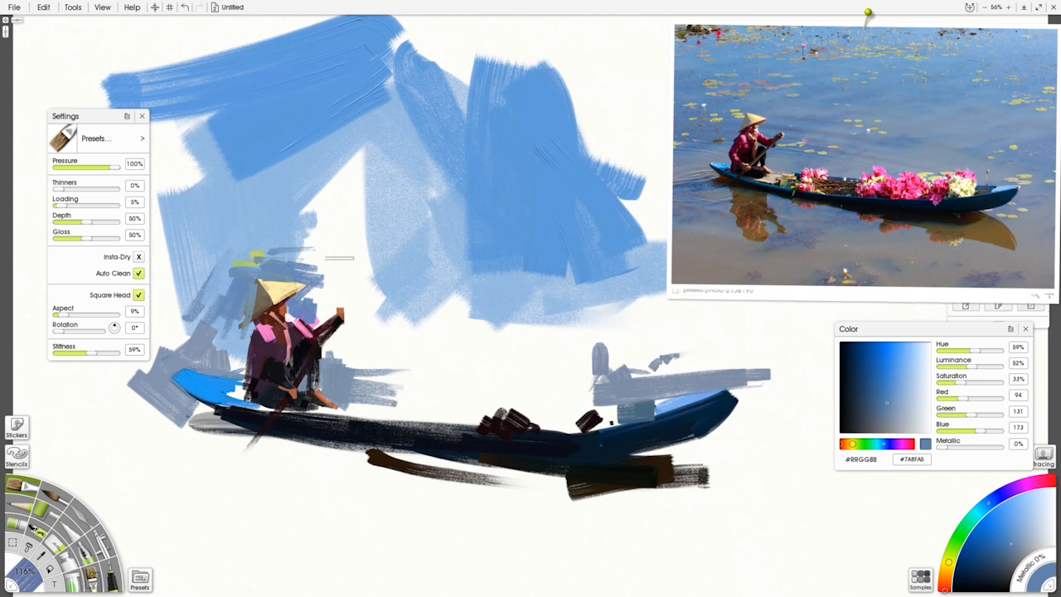
{"action": "left_click_drag", "start_coordinate": [359, 250], "coordinate": [329, 290]}
{"action": "left_click_drag", "start_coordinate": [290, 258], "coordinate": [423, 212]}
{"action": "left_click_drag", "start_coordinate": [262, 228], "coordinate": [361, 209]}
{"action": "left_click_drag", "start_coordinate": [373, 167], "coordinate": [268, 202]}
{"action": "left_click_drag", "start_coordinate": [417, 127], "coordinate": [242, 172]}
{"action": "left_click_drag", "start_coordinate": [222, 151], "coordinate": [522, 33]}
{"action": "left_click_drag", "start_coordinate": [322, 219], "coordinate": [405, 269]}
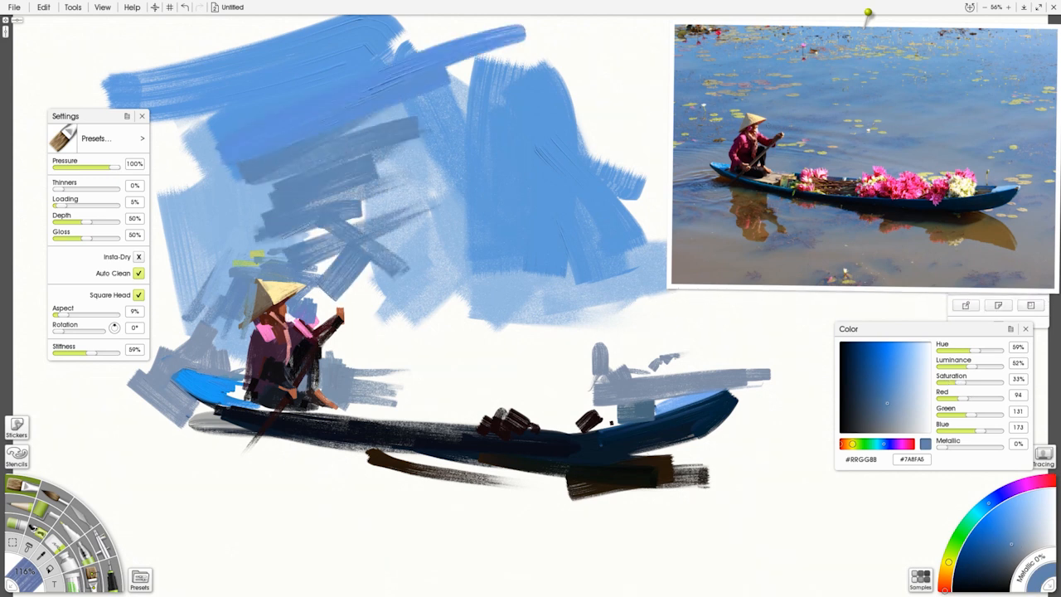
{"action": "left_click_drag", "start_coordinate": [293, 232], "coordinate": [377, 281]}
{"action": "left_click_drag", "start_coordinate": [272, 242], "coordinate": [331, 274]}
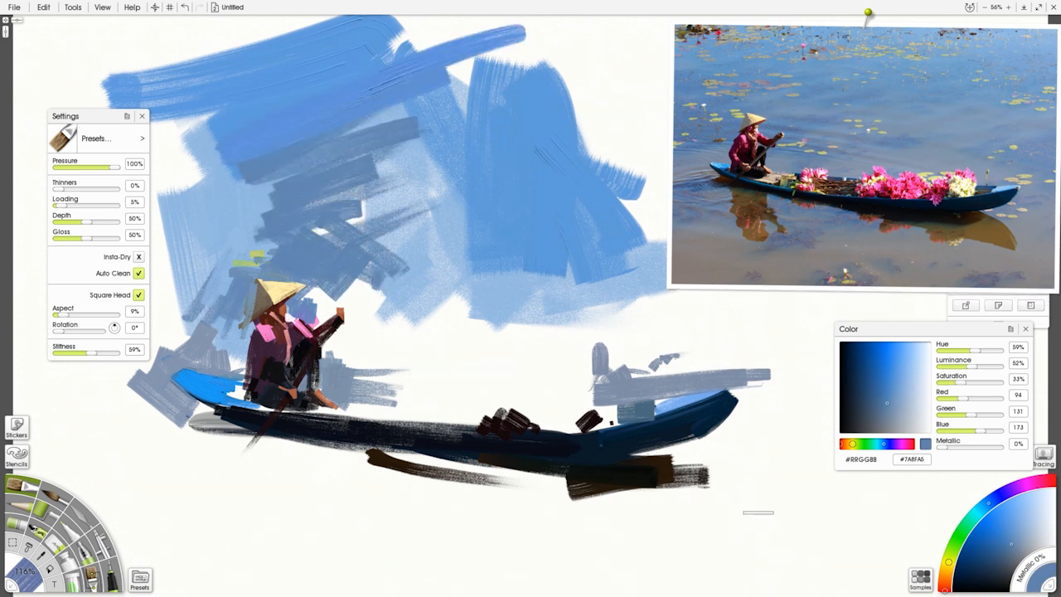
Smear the blue water strokes together with the palette knife at 385% size and 0% loading.
{"action": "left_click", "coordinate": [77, 518]}
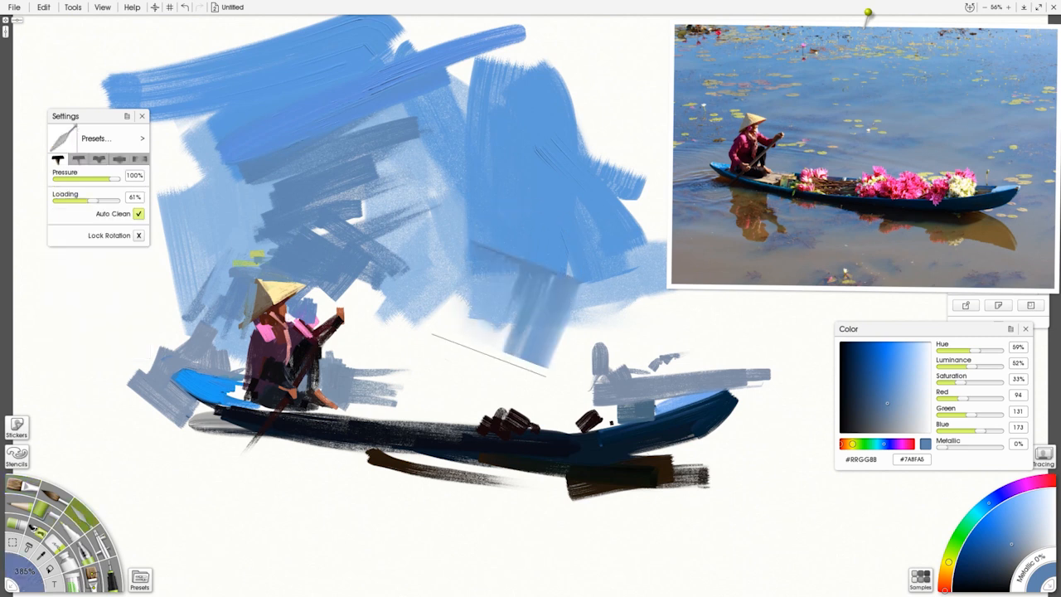
{"action": "mouse_move", "coordinate": [367, 131]}
{"action": "left_mouse_down"}
{"action": "mouse_move", "coordinate": [422, 91]}
{"action": "mouse_move", "coordinate": [506, 62]}
{"action": "left_mouse_up"}
{"action": "left_click_drag", "start_coordinate": [266, 141], "coordinate": [398, 183]}
{"action": "left_click_drag", "start_coordinate": [265, 236], "coordinate": [348, 228]}
{"action": "left_click_drag", "start_coordinate": [614, 186], "coordinate": [664, 202]}
{"action": "mouse_move", "coordinate": [592, 108]}
{"action": "left_mouse_down"}
{"action": "mouse_move", "coordinate": [662, 105]}
{"action": "mouse_move", "coordinate": [531, 74]}
{"action": "left_mouse_up"}
{"action": "left_click_drag", "start_coordinate": [522, 274], "coordinate": [655, 228]}
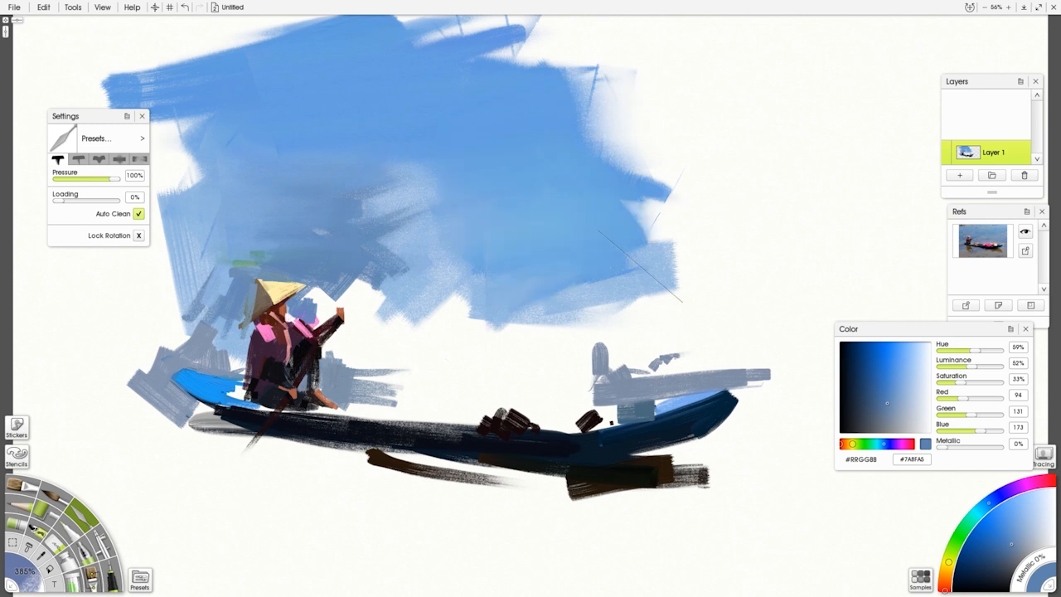
Set the palette knife's loading to 100%, reduce it to 87%, and lay tan #E0C8AC deck patches beside the rower's feet.
{"action": "left_click", "coordinate": [87, 200]}
{"action": "left_click_drag", "start_coordinate": [105, 208], "coordinate": [121, 207]}
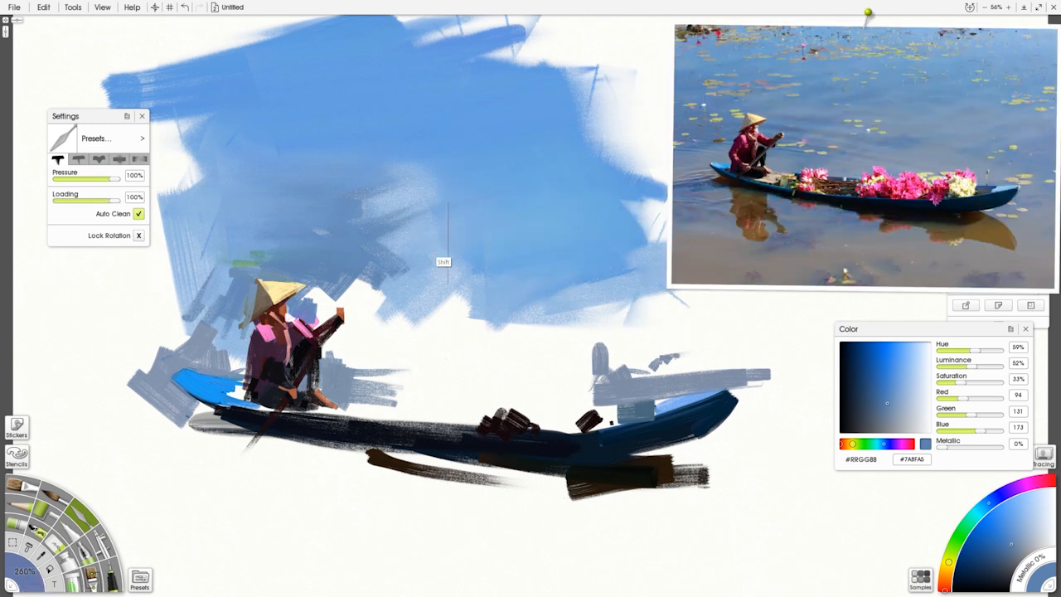
{"action": "left_click", "coordinate": [757, 174]}
{"action": "mouse_move", "coordinate": [360, 357]}
{"action": "left_mouse_down"}
{"action": "mouse_move", "coordinate": [308, 362]}
{"action": "mouse_move", "coordinate": [313, 407]}
{"action": "mouse_move", "coordinate": [388, 416]}
{"action": "left_mouse_up"}
{"action": "left_click", "coordinate": [763, 180]}
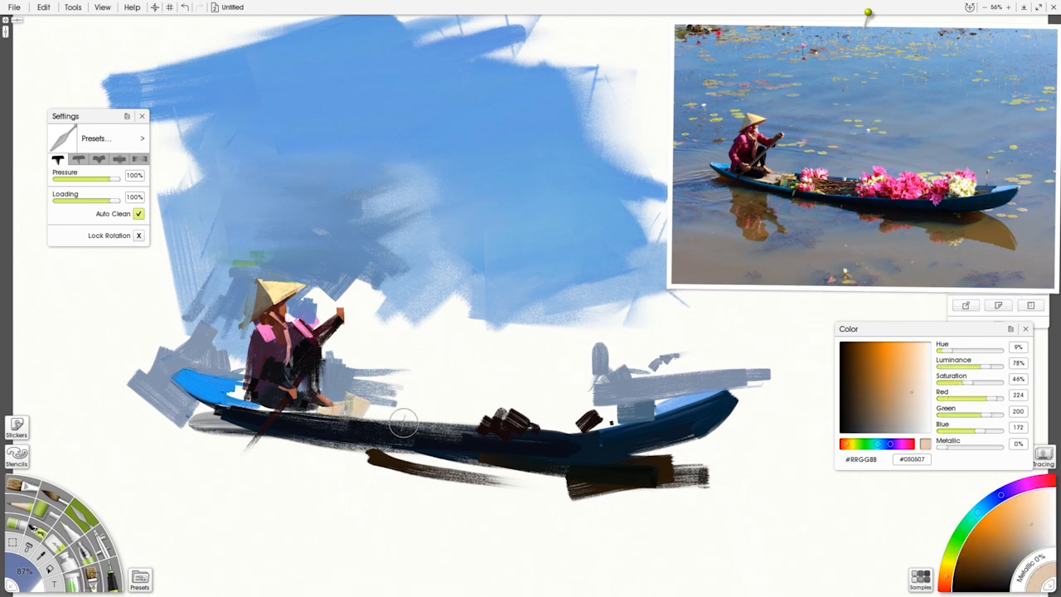
{"action": "left_click", "coordinate": [787, 200]}
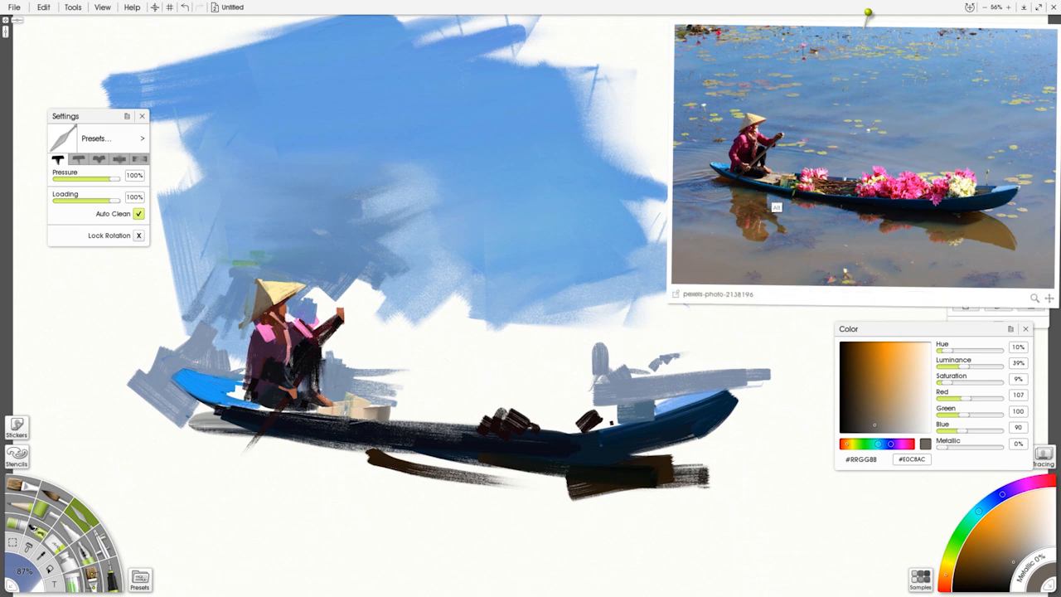
Block in the boat's cargo in front of the rower with cyan, pink and brown strokes sampled from the reference photo.
{"action": "left_click", "coordinate": [781, 200]}
{"action": "mouse_move", "coordinate": [353, 419]}
{"action": "left_mouse_down"}
{"action": "mouse_move", "coordinate": [387, 421]}
{"action": "mouse_move", "coordinate": [323, 413]}
{"action": "mouse_move", "coordinate": [386, 417]}
{"action": "mouse_move", "coordinate": [389, 404]}
{"action": "mouse_move", "coordinate": [445, 412]}
{"action": "left_mouse_up"}
{"action": "left_click", "coordinate": [807, 181]}
{"action": "left_click", "coordinate": [842, 211]}
Fill the water in front of the rower and around the raised arm with blue sampled from the reference.
{"action": "left_click", "coordinate": [789, 158]}
{"action": "left_click_drag", "start_coordinate": [362, 313], "coordinate": [363, 342]}
{"action": "mouse_move", "coordinate": [357, 312]}
{"action": "left_mouse_down"}
{"action": "mouse_move", "coordinate": [353, 337]}
{"action": "mouse_move", "coordinate": [372, 291]}
{"action": "mouse_move", "coordinate": [397, 344]}
{"action": "left_mouse_up"}
{"action": "mouse_move", "coordinate": [407, 304]}
{"action": "left_mouse_down"}
{"action": "mouse_move", "coordinate": [403, 379]}
{"action": "mouse_move", "coordinate": [335, 346]}
{"action": "mouse_move", "coordinate": [322, 328]}
{"action": "mouse_move", "coordinate": [336, 292]}
{"action": "left_mouse_up"}
{"action": "left_click", "coordinate": [760, 154]}
{"action": "left_click_drag", "start_coordinate": [313, 303], "coordinate": [323, 294]}
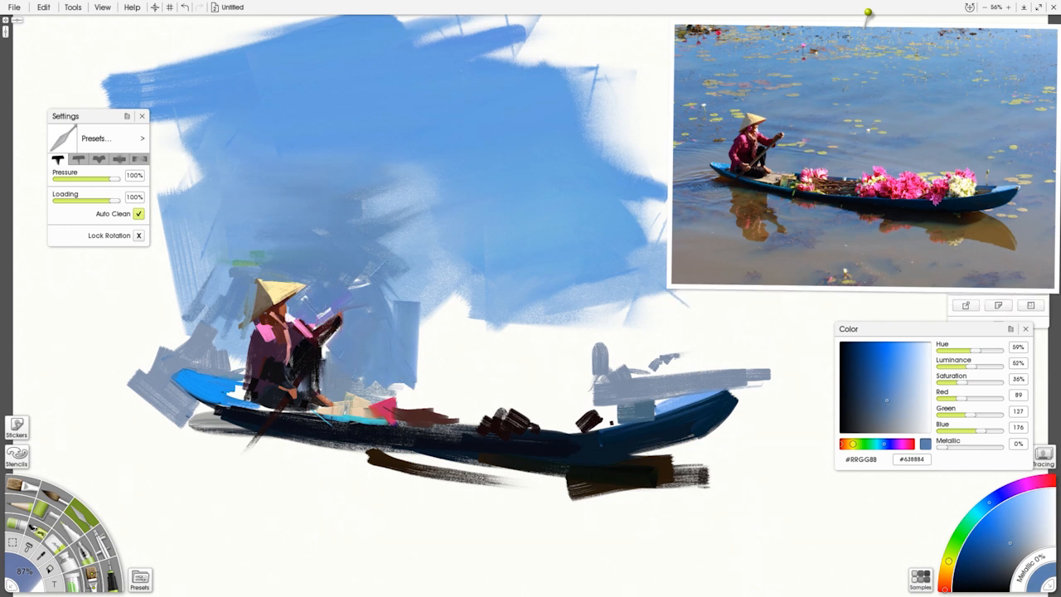
Cover the water behind the rower's back and above the stern with blue sampled beside the boat in the reference.
{"action": "mouse_move", "coordinate": [240, 343]}
{"action": "left_mouse_down"}
{"action": "mouse_move", "coordinate": [240, 356]}
{"action": "mouse_move", "coordinate": [171, 345]}
{"action": "left_mouse_up"}
{"action": "left_click", "coordinate": [727, 169], "text": "alt"}
{"action": "left_click_drag", "start_coordinate": [240, 336], "coordinate": [245, 364]}
{"action": "mouse_move", "coordinate": [204, 305]}
{"action": "left_mouse_down"}
{"action": "mouse_move", "coordinate": [176, 350]}
{"action": "mouse_move", "coordinate": [144, 361]}
{"action": "left_mouse_up"}
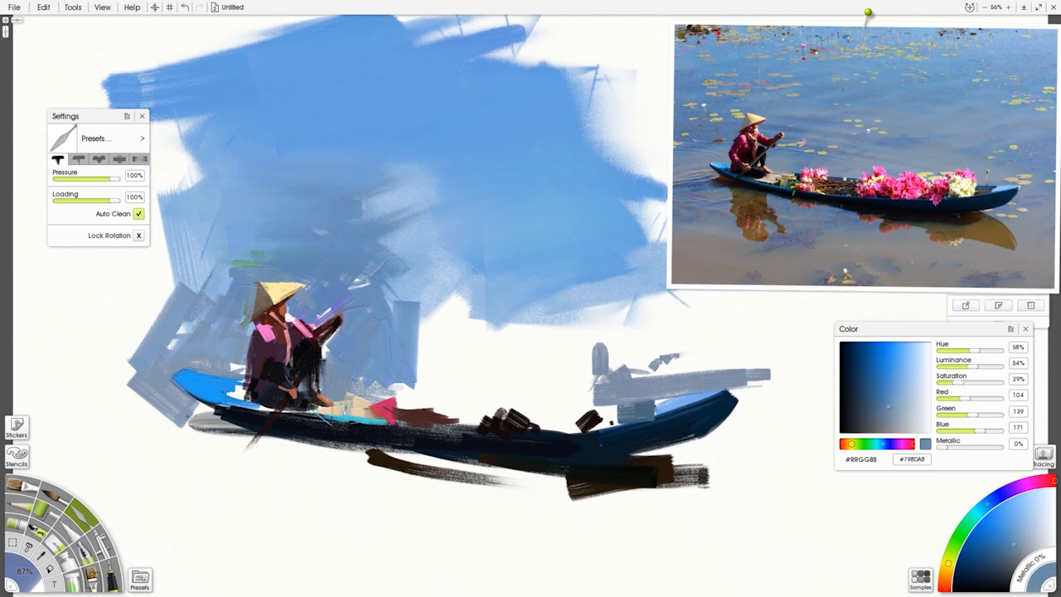
Enlarge the canvas view to 75% and darken the rower's folded legs with a sampled near-black.
{"action": "scroll", "coordinate": [446, 489], "scroll_direction": "up", "scroll_amount": 1}
{"action": "left_click_drag", "start_coordinate": [439, 302], "coordinate": [626, 286]}
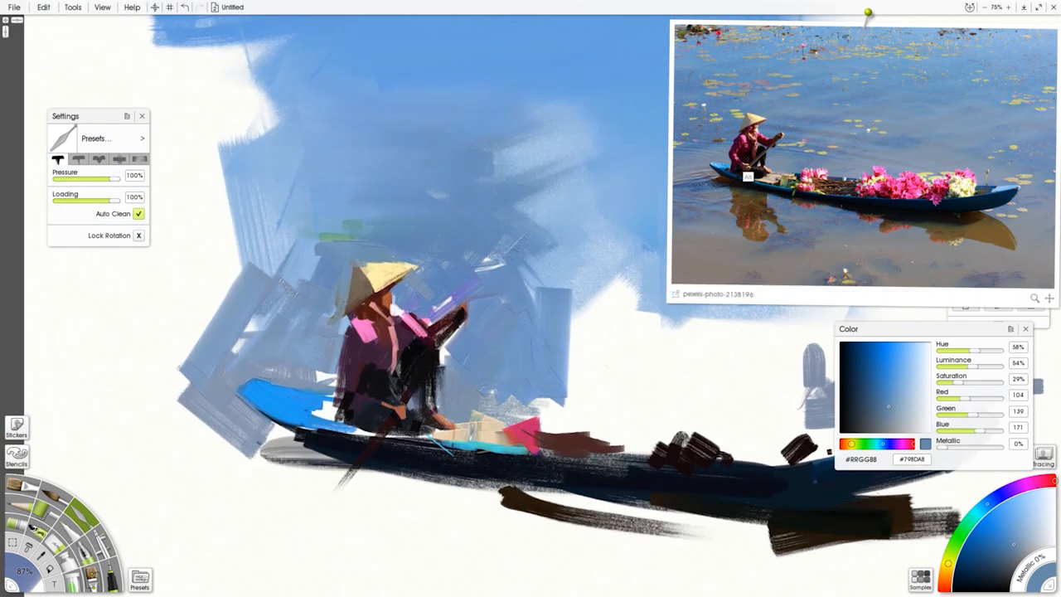
{"action": "left_click", "coordinate": [753, 171], "text": "alt"}
{"action": "left_click", "coordinate": [375, 381], "text": "alt"}
{"action": "mouse_move", "coordinate": [369, 379]}
{"action": "left_mouse_down"}
{"action": "mouse_move", "coordinate": [365, 427]}
{"action": "mouse_move", "coordinate": [420, 407]}
{"action": "left_mouse_up"}
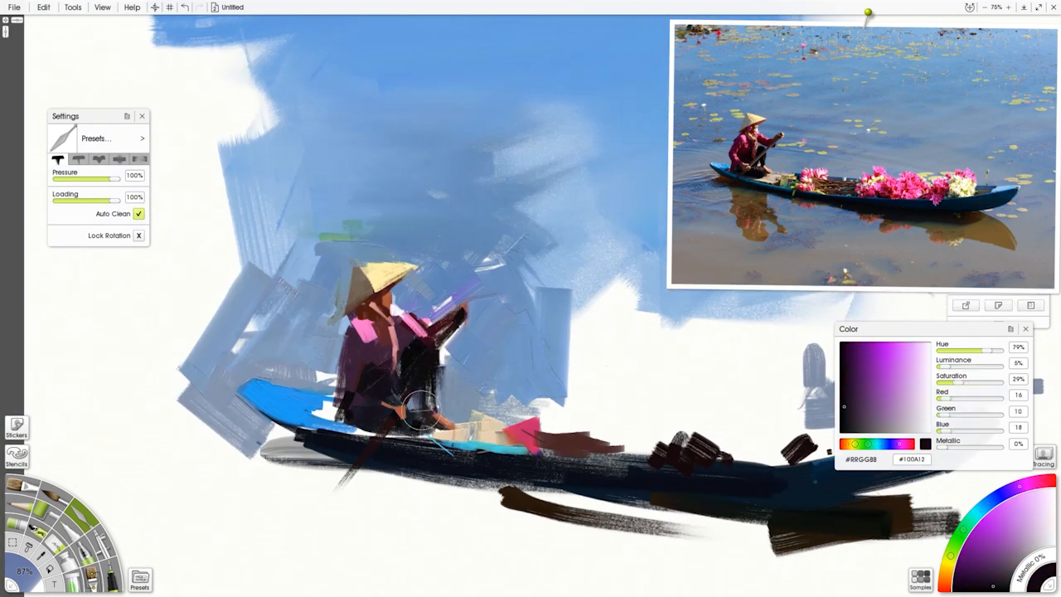
Rework the hat's back edge and the foot with sampled tan tones, and cover the green patch above the hat with water blue.
{"action": "left_click", "coordinate": [455, 448], "text": "alt"}
{"action": "mouse_move", "coordinate": [368, 277]}
{"action": "left_mouse_down"}
{"action": "mouse_move", "coordinate": [391, 272]}
{"action": "mouse_move", "coordinate": [347, 322]}
{"action": "left_mouse_up"}
{"action": "left_click", "coordinate": [366, 287], "text": "alt"}
{"action": "left_click", "coordinate": [341, 308], "text": "alt"}
{"action": "left_click", "coordinate": [353, 290], "text": "alt"}
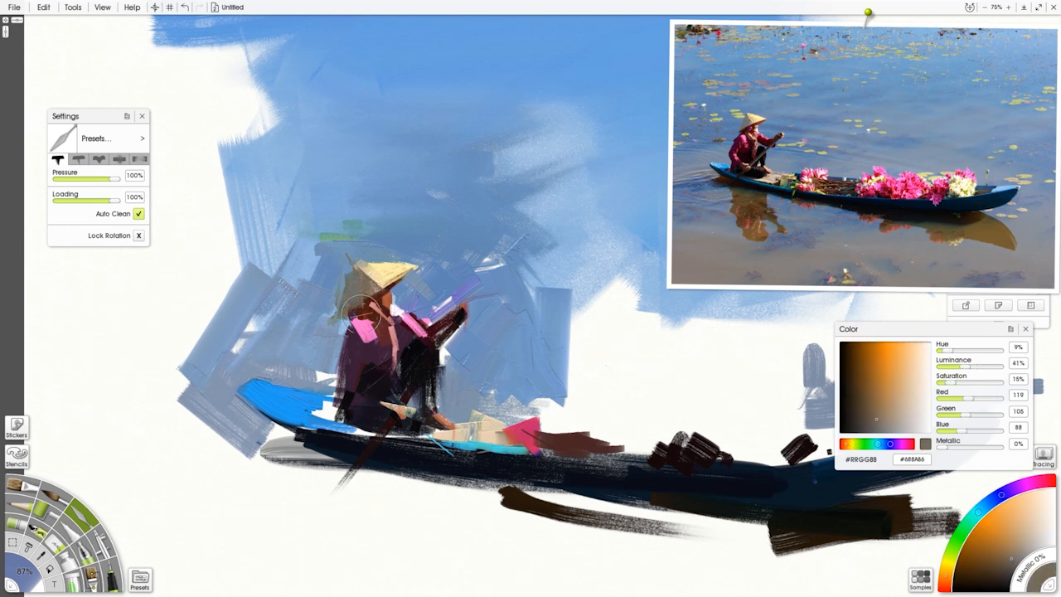
{"action": "left_click", "coordinate": [350, 250], "text": "alt"}
{"action": "mouse_move", "coordinate": [330, 259]}
{"action": "left_mouse_down"}
{"action": "mouse_move", "coordinate": [292, 236]}
{"action": "mouse_move", "coordinate": [335, 217]}
{"action": "left_mouse_up"}
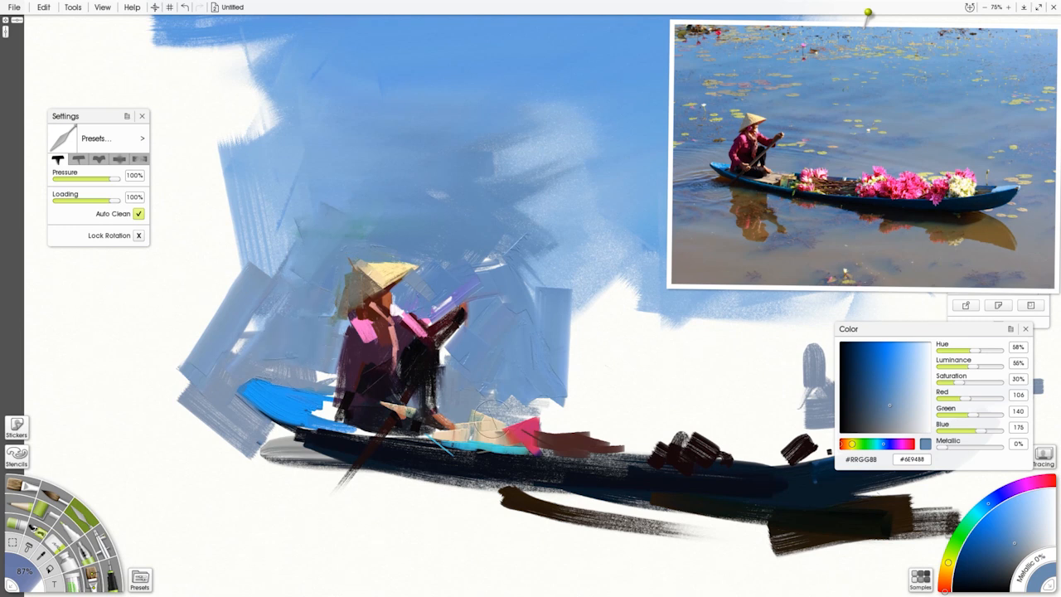
Paint the thin reddish-brown paddle running from the rower's hand down across the legs.
{"action": "left_click", "coordinate": [441, 426], "text": "alt"}
{"action": "mouse_move", "coordinate": [415, 403]}
{"action": "left_mouse_down"}
{"action": "mouse_move", "coordinate": [440, 336]}
{"action": "mouse_move", "coordinate": [379, 438]}
{"action": "left_mouse_up"}
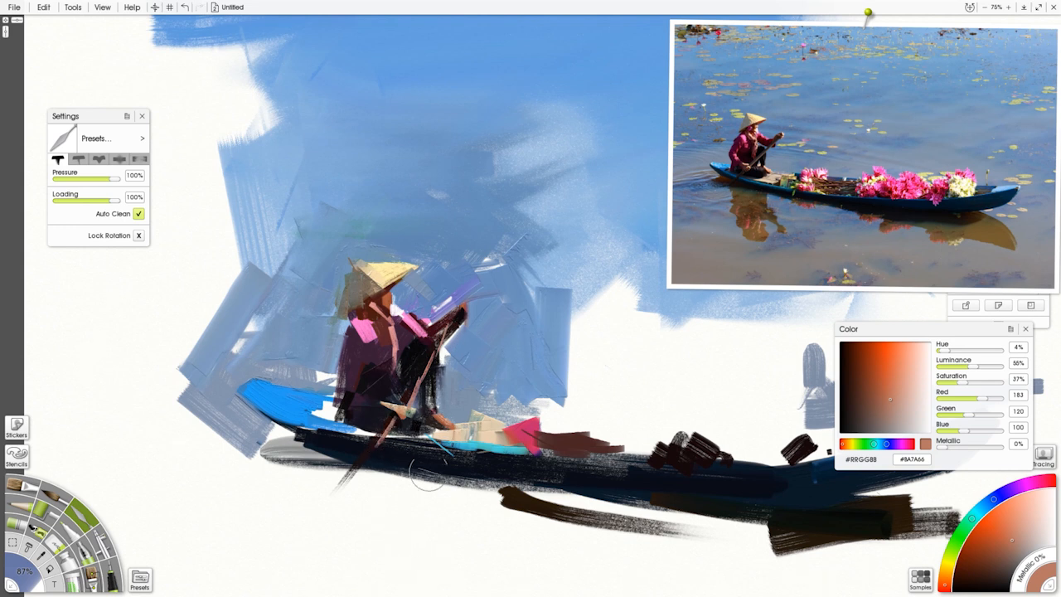
{"action": "left_click", "coordinate": [448, 439], "text": "alt"}
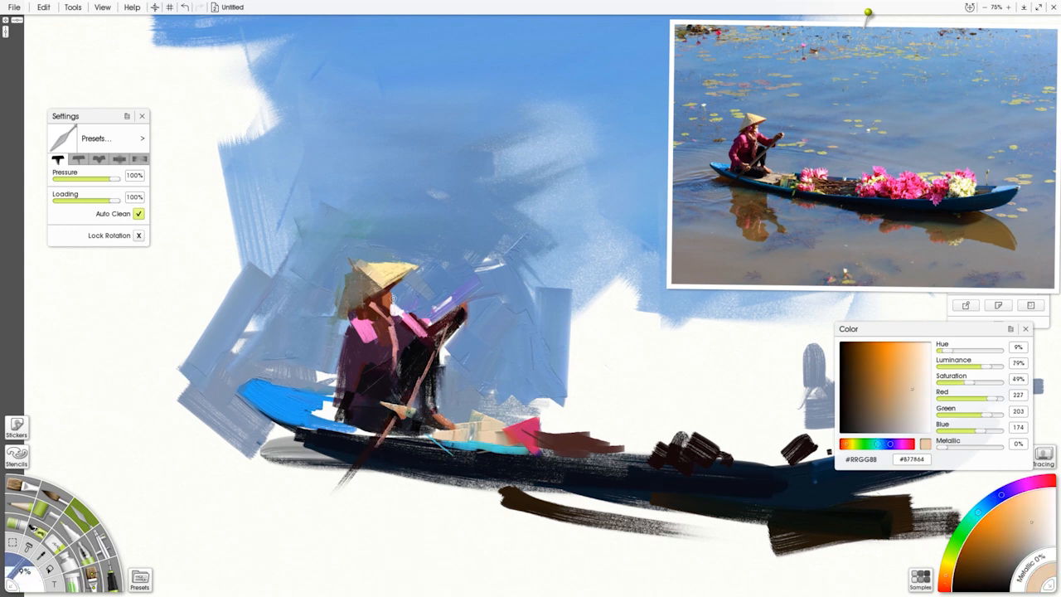
Refine the rower's face, neck and hat edges with a smaller palette knife, using skin, straw, dark and water tones sampled nearby.
{"action": "left_click", "coordinate": [383, 320], "text": "alt"}
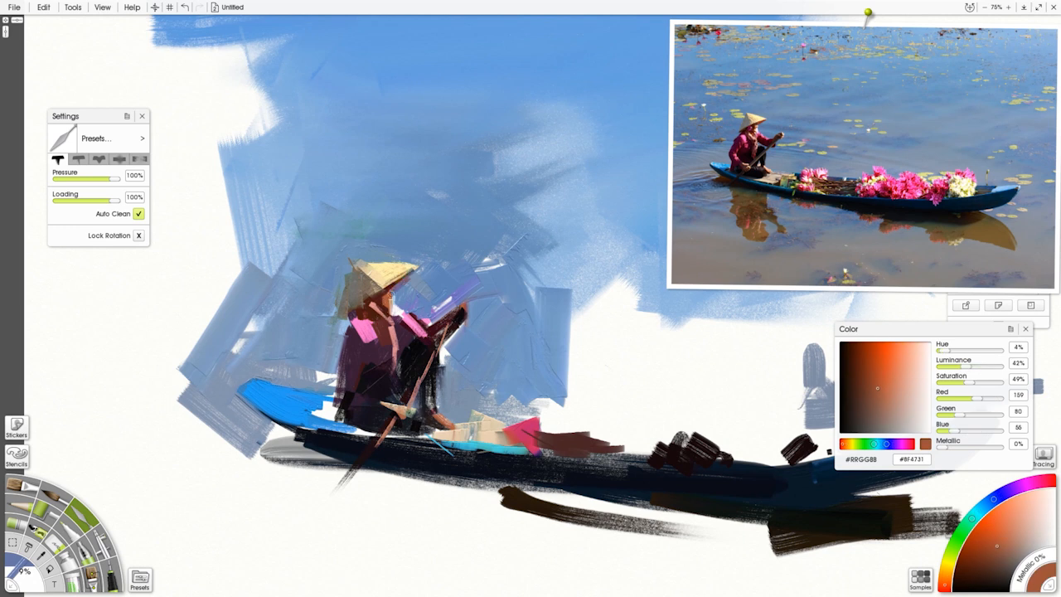
{"action": "left_click", "coordinate": [408, 277], "text": "alt"}
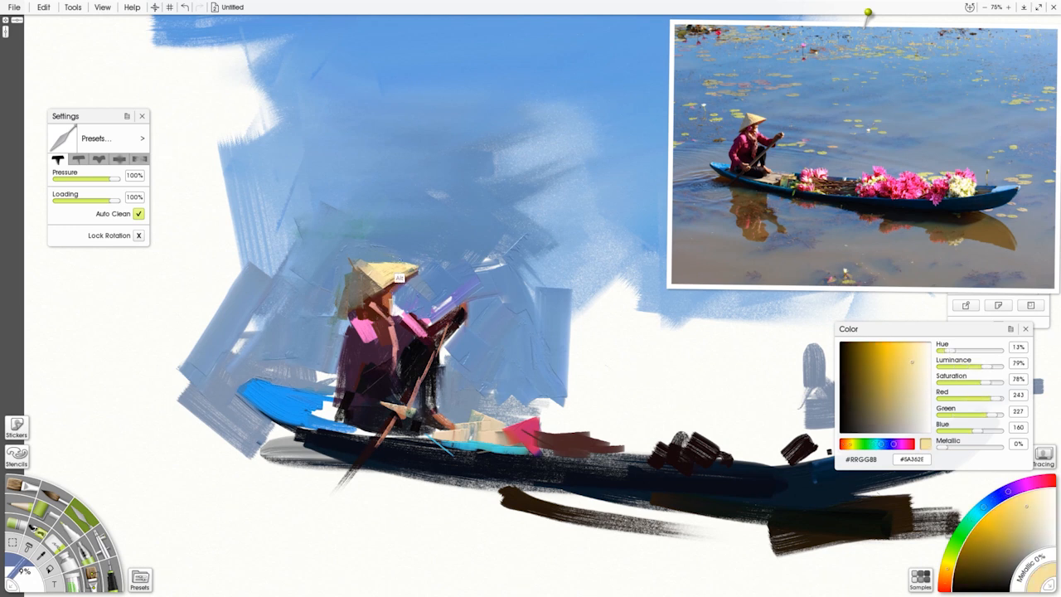
{"action": "left_click", "coordinate": [344, 258], "text": "alt"}
{"action": "left_click", "coordinate": [357, 317], "text": "alt"}
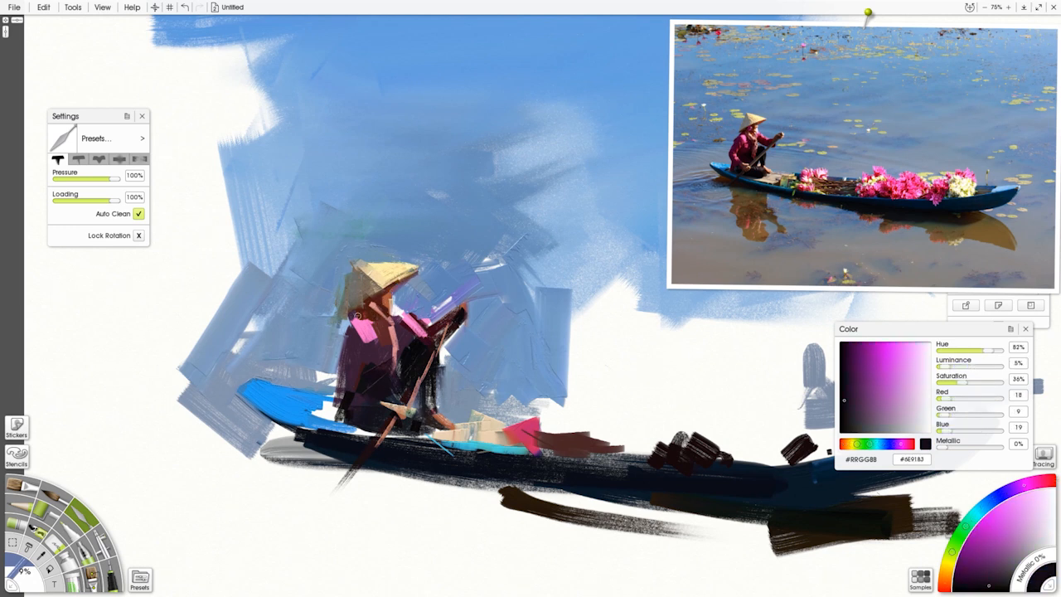
{"action": "left_click", "coordinate": [443, 424], "text": "alt"}
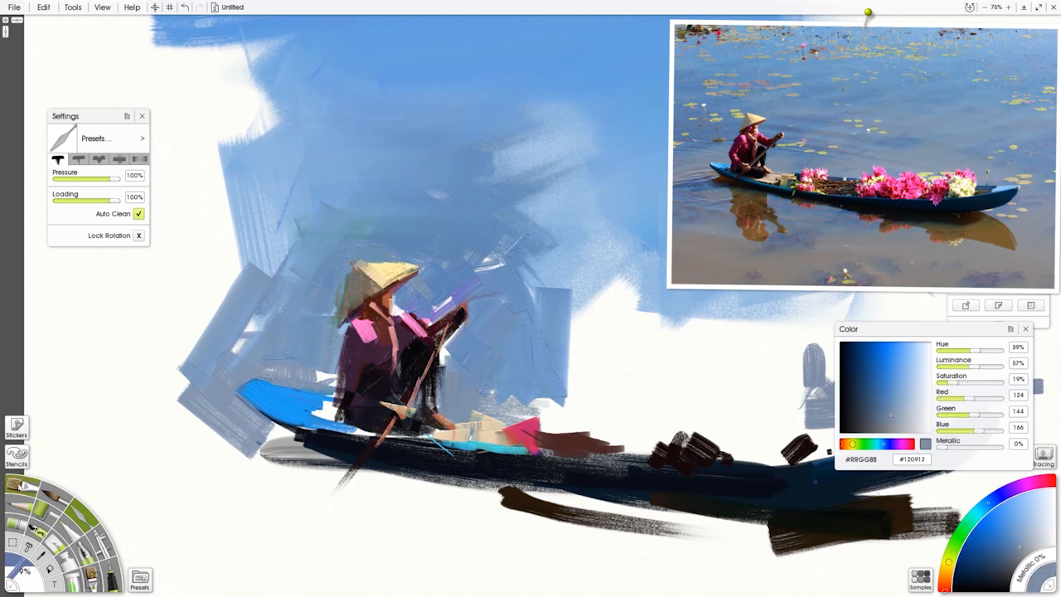
Switch to the oil brush and dab ochre lily-pad strokes on the water around the rower and above the boat's cargo.
{"action": "left_click", "coordinate": [20, 486]}
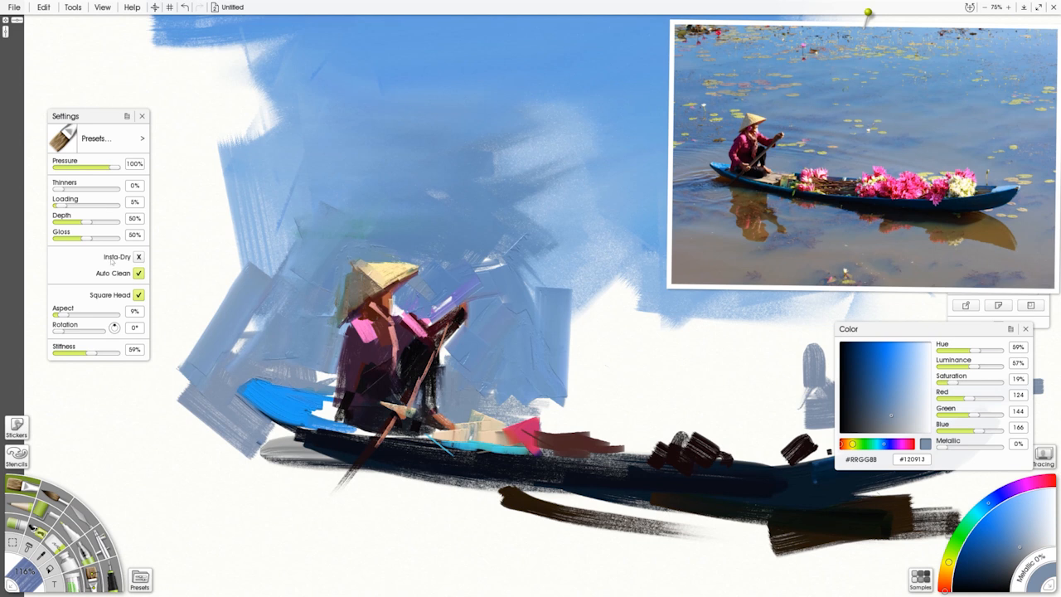
{"action": "left_click", "coordinate": [718, 116], "text": "alt"}
{"action": "left_click_drag", "start_coordinate": [312, 221], "coordinate": [256, 222]}
{"action": "left_click_drag", "start_coordinate": [306, 200], "coordinate": [294, 201]}
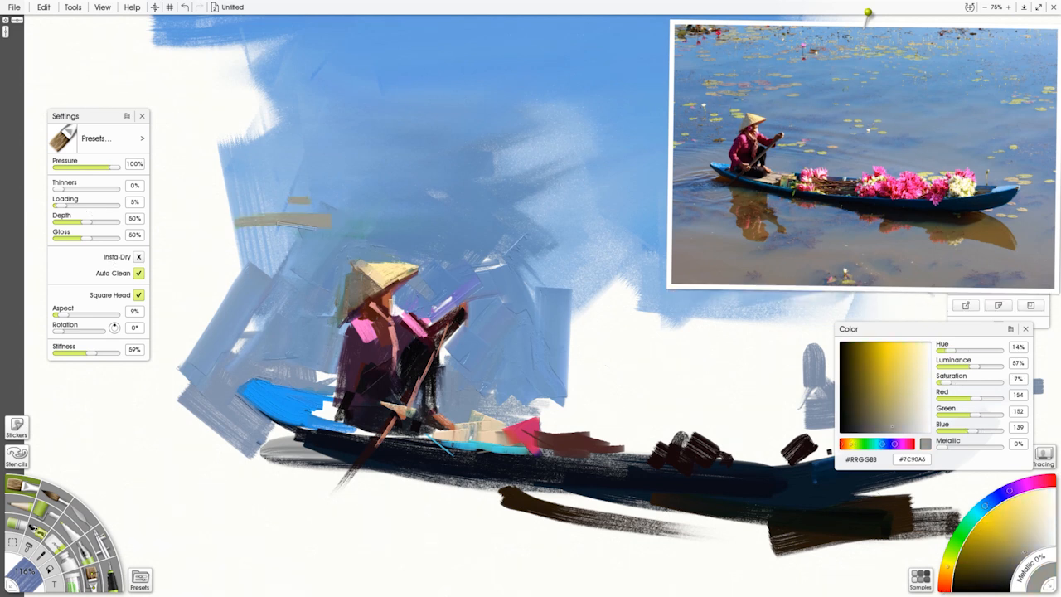
{"action": "left_click_drag", "start_coordinate": [523, 386], "coordinate": [564, 388]}
{"action": "left_click_drag", "start_coordinate": [557, 404], "coordinate": [604, 410]}
{"action": "left_click_drag", "start_coordinate": [560, 426], "coordinate": [570, 426]}
Block in the foreground water below the hull and stern with broad grey-brown strokes sampled from the reference.
{"action": "mouse_move", "coordinate": [461, 531]}
{"action": "left_mouse_down"}
{"action": "mouse_move", "coordinate": [459, 594]}
{"action": "mouse_move", "coordinate": [404, 584]}
{"action": "left_mouse_up"}
{"action": "left_click", "coordinate": [779, 281], "text": "alt"}
{"action": "left_click_drag", "start_coordinate": [295, 535], "coordinate": [363, 549]}
{"action": "mouse_move", "coordinate": [366, 561]}
{"action": "left_mouse_down"}
{"action": "mouse_move", "coordinate": [385, 588]}
{"action": "mouse_move", "coordinate": [401, 530]}
{"action": "mouse_move", "coordinate": [476, 519]}
{"action": "mouse_move", "coordinate": [285, 493]}
{"action": "mouse_move", "coordinate": [236, 571]}
{"action": "left_mouse_up"}
{"action": "left_click_drag", "start_coordinate": [304, 491], "coordinate": [149, 441]}
{"action": "mouse_move", "coordinate": [394, 498]}
{"action": "left_mouse_down"}
{"action": "mouse_move", "coordinate": [572, 544]}
{"action": "mouse_move", "coordinate": [485, 568]}
{"action": "mouse_move", "coordinate": [514, 497]}
{"action": "left_mouse_up"}
Strengthen the hull's dark underside with broad near-black strokes sampled from the boat in the reference.
{"action": "left_click", "coordinate": [857, 205], "text": "alt"}
{"action": "mouse_move", "coordinate": [424, 478]}
{"action": "left_mouse_down"}
{"action": "mouse_move", "coordinate": [641, 503]}
{"action": "mouse_move", "coordinate": [356, 481]}
{"action": "left_mouse_up"}
{"action": "left_click_drag", "start_coordinate": [561, 483], "coordinate": [816, 524]}
Paint brown reflection and blue water patches beneath the middle of the hull with tones sampled from the reference.
{"action": "mouse_move", "coordinate": [622, 521]}
{"action": "left_mouse_down"}
{"action": "mouse_move", "coordinate": [738, 534]}
{"action": "mouse_move", "coordinate": [655, 559]}
{"action": "mouse_move", "coordinate": [660, 547]}
{"action": "mouse_move", "coordinate": [731, 533]}
{"action": "mouse_move", "coordinate": [640, 525]}
{"action": "mouse_move", "coordinate": [574, 587]}
{"action": "left_mouse_up"}
{"action": "left_click", "coordinate": [881, 237], "text": "alt"}
{"action": "left_click", "coordinate": [882, 227], "text": "alt"}
{"action": "left_click", "coordinate": [675, 504], "text": "alt"}
{"action": "left_click", "coordinate": [837, 223], "text": "alt"}
{"action": "left_click_drag", "start_coordinate": [543, 528], "coordinate": [538, 535]}
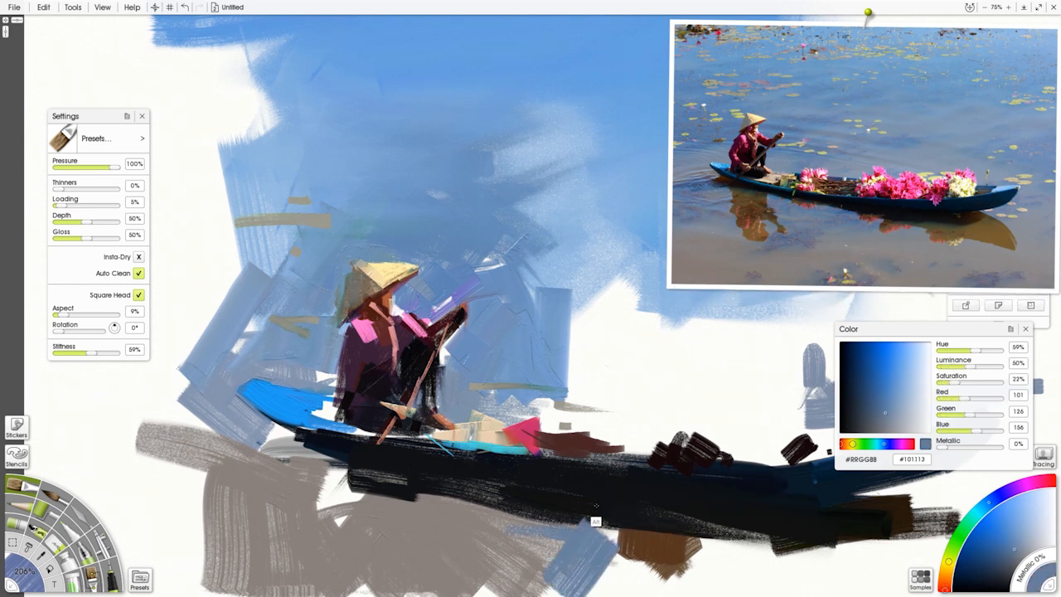
{"action": "left_click", "coordinate": [597, 507], "text": "alt"}
{"action": "left_click_drag", "start_coordinate": [597, 514], "coordinate": [594, 540]}
Block in the water above the boat's cargo with broad grey-blue strokes sampled from the reference.
{"action": "left_click", "coordinate": [851, 166], "text": "alt"}
{"action": "left_click_drag", "start_coordinate": [627, 359], "coordinate": [591, 404]}
{"action": "left_click_drag", "start_coordinate": [610, 300], "coordinate": [558, 355]}
{"action": "mouse_move", "coordinate": [677, 277]}
{"action": "left_mouse_down"}
{"action": "mouse_move", "coordinate": [547, 295]}
{"action": "mouse_move", "coordinate": [685, 219]}
{"action": "mouse_move", "coordinate": [543, 267]}
{"action": "left_mouse_up"}
{"action": "left_click", "coordinate": [800, 157], "text": "alt"}
{"action": "left_click_drag", "start_coordinate": [707, 328], "coordinate": [663, 378]}
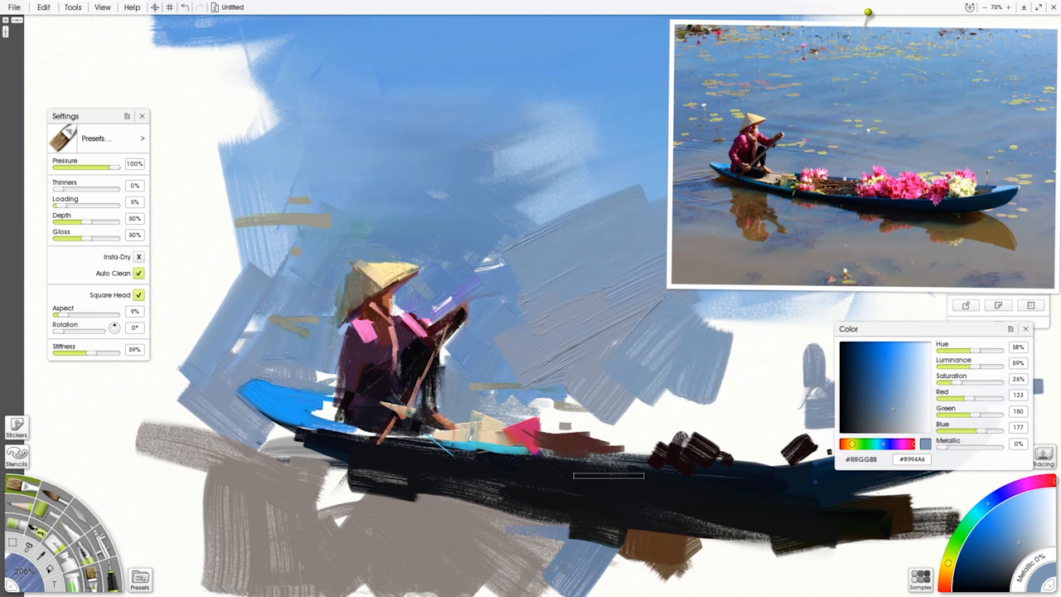
Switch to the palette knife and define the stern's underside with a dark tone sampled from the reference.
{"action": "key", "text": "k"}
{"action": "left_click", "coordinate": [703, 199], "text": "alt"}
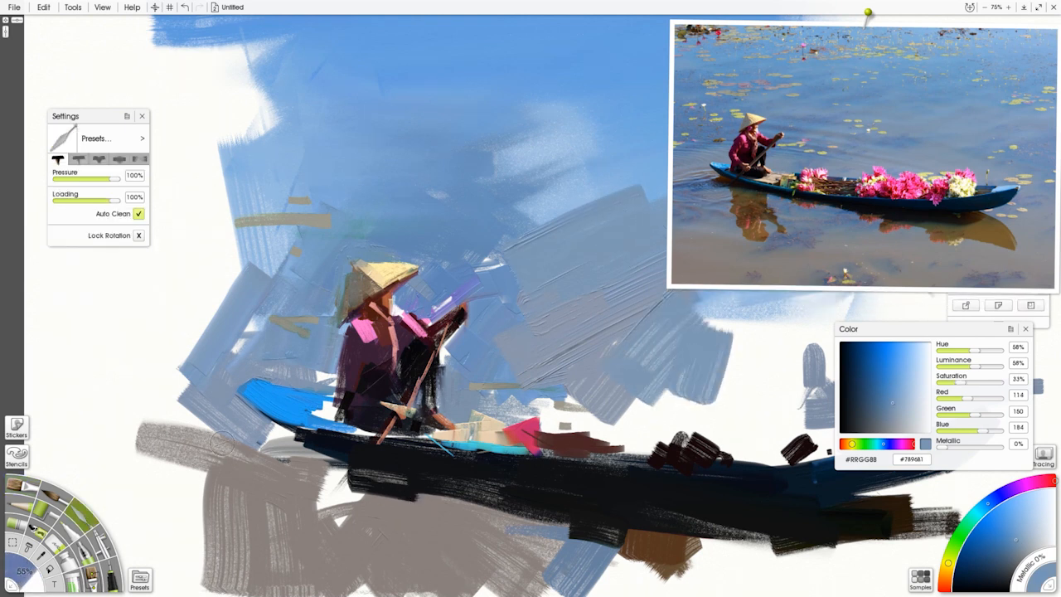
{"action": "left_click", "coordinate": [736, 201], "text": "alt"}
{"action": "mouse_move", "coordinate": [262, 450]}
{"action": "left_mouse_down"}
{"action": "mouse_move", "coordinate": [316, 451]}
{"action": "mouse_move", "coordinate": [234, 465]}
{"action": "mouse_move", "coordinate": [352, 452]}
{"action": "left_mouse_up"}
Paint the stern's shadow and the rower's reflection below the hull with sampled blue, olive, reddish-brown and dark brown.
{"action": "left_click", "coordinate": [701, 200], "text": "alt"}
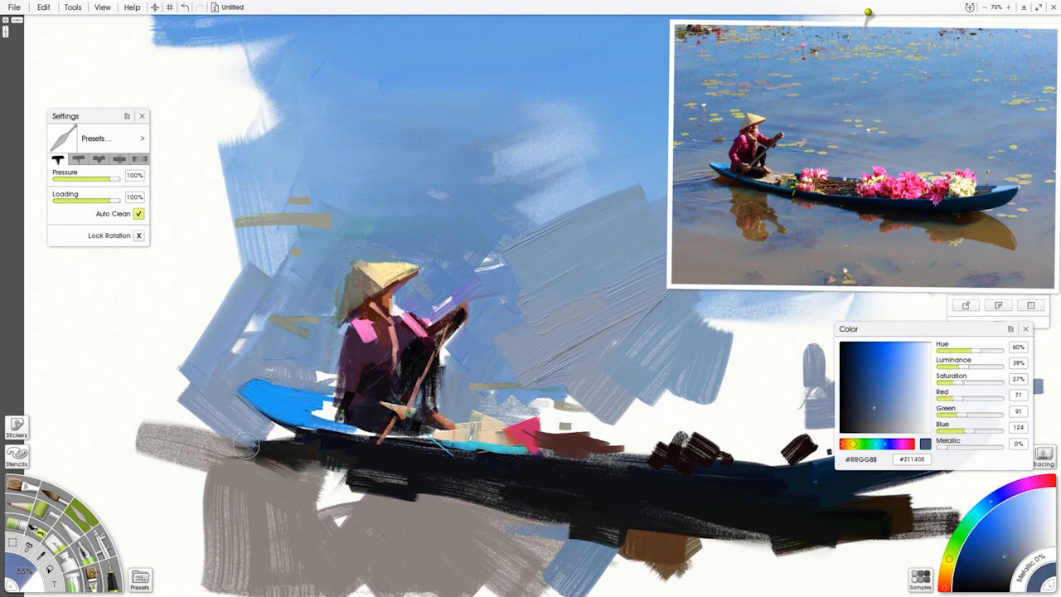
{"action": "mouse_move", "coordinate": [225, 463]}
{"action": "left_mouse_down"}
{"action": "mouse_move", "coordinate": [356, 480]}
{"action": "mouse_move", "coordinate": [337, 476]}
{"action": "mouse_move", "coordinate": [365, 493]}
{"action": "mouse_move", "coordinate": [349, 476]}
{"action": "mouse_move", "coordinate": [365, 488]}
{"action": "mouse_move", "coordinate": [379, 558]}
{"action": "left_mouse_up"}
{"action": "left_click", "coordinate": [748, 213], "text": "alt"}
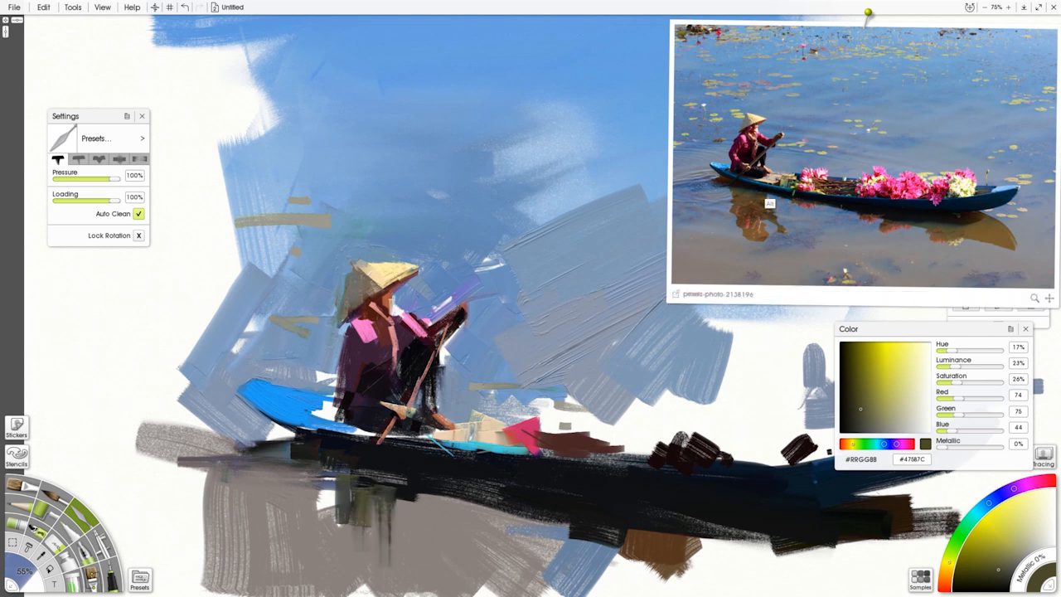
{"action": "left_click", "coordinate": [770, 204]}
{"action": "left_click_drag", "start_coordinate": [382, 491], "coordinate": [380, 559]}
{"action": "mouse_move", "coordinate": [371, 502]}
{"action": "left_mouse_down"}
{"action": "mouse_move", "coordinate": [351, 540]}
{"action": "mouse_move", "coordinate": [372, 590]}
{"action": "mouse_move", "coordinate": [351, 532]}
{"action": "left_mouse_up"}
{"action": "left_click", "coordinate": [746, 236]}
{"action": "left_click", "coordinate": [770, 235], "text": "alt"}
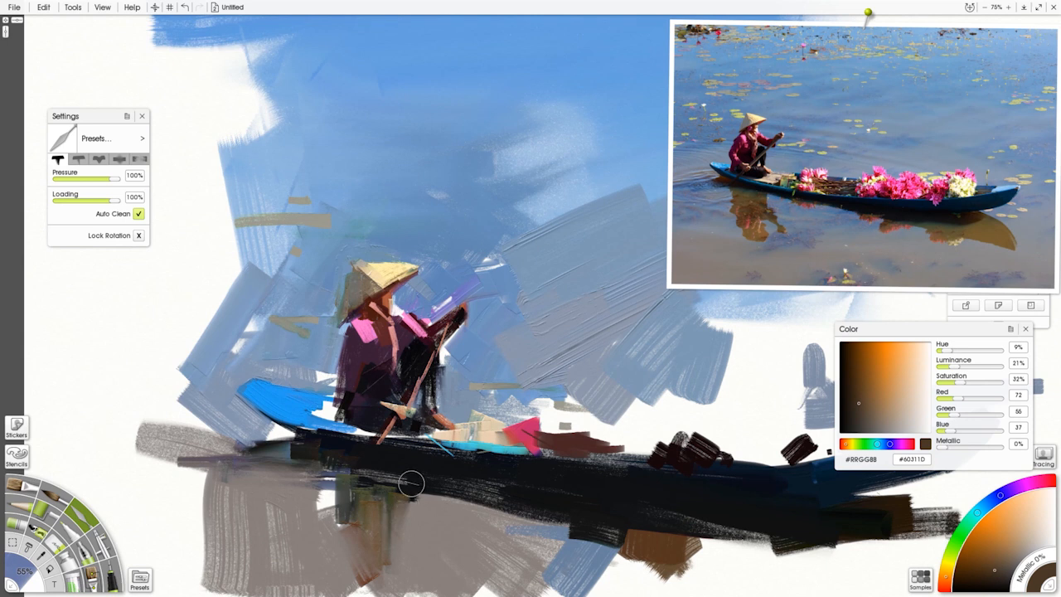
{"action": "left_click_drag", "start_coordinate": [411, 483], "coordinate": [404, 552]}
Clean up the water around the rower's arm with blue and deepen the jacket's folds with sampled dark red.
{"action": "left_click", "coordinate": [768, 146], "text": "alt"}
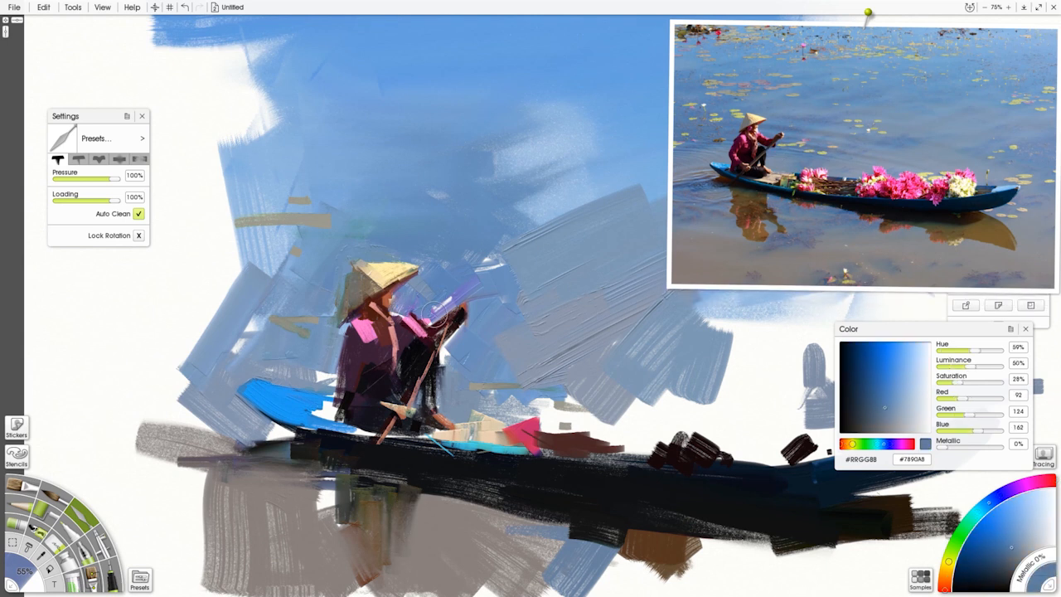
{"action": "left_click", "coordinate": [742, 152], "text": "alt"}
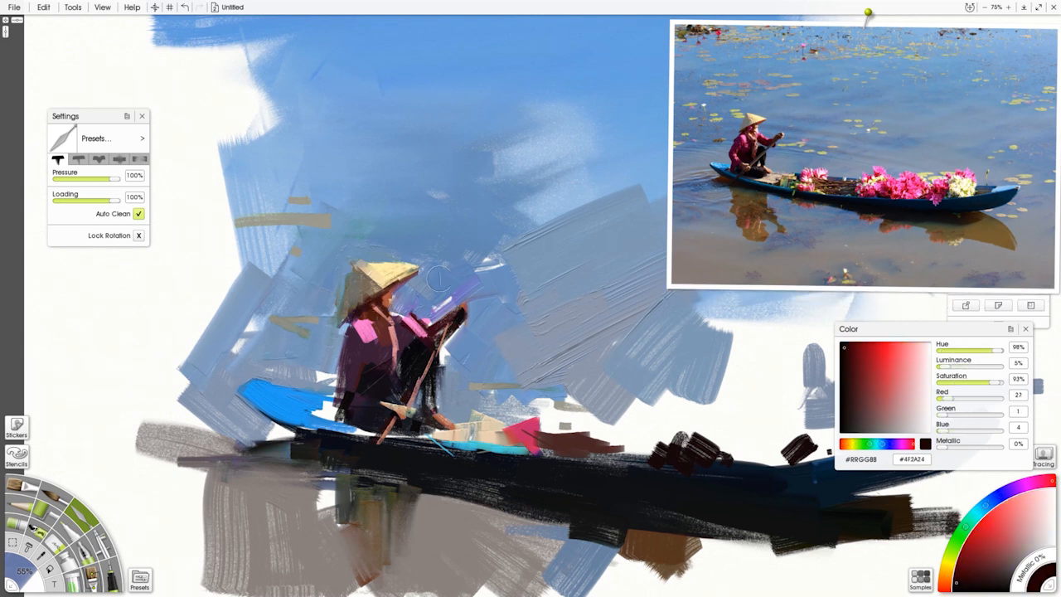
{"action": "left_click_drag", "start_coordinate": [375, 363], "coordinate": [412, 333]}
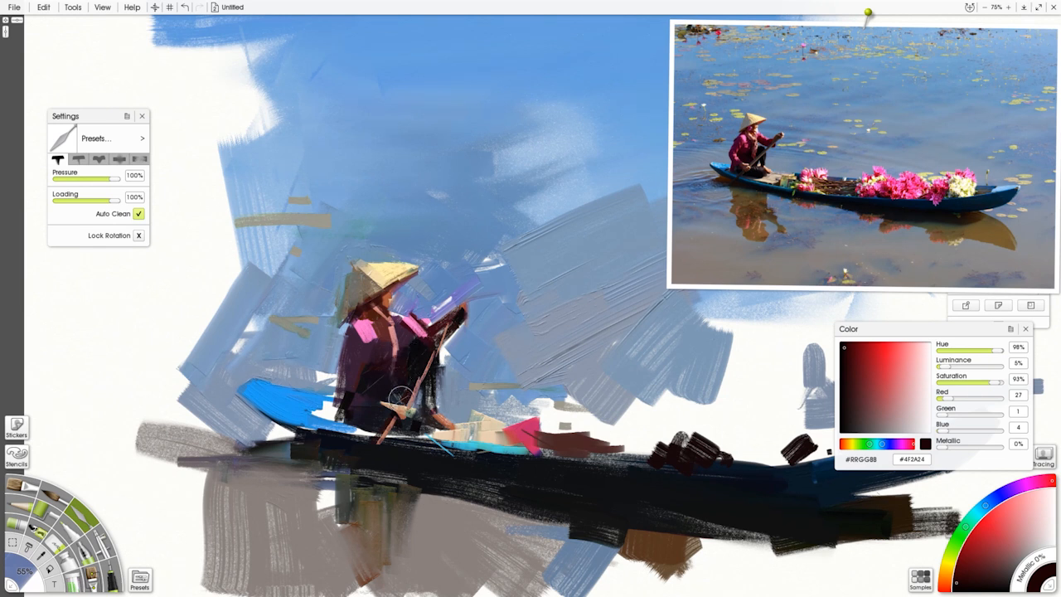
Add pink highlights along the rower's sleeve and jacket, separated by sampled dark red tones.
{"action": "left_click", "coordinate": [734, 176], "text": "alt"}
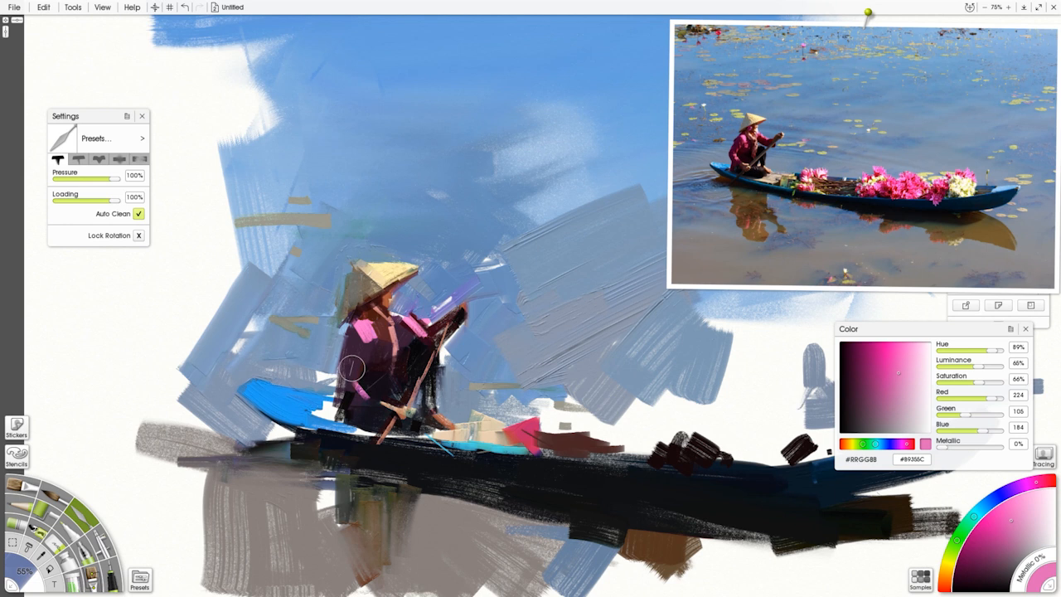
{"action": "left_click", "coordinate": [370, 370], "text": "alt"}
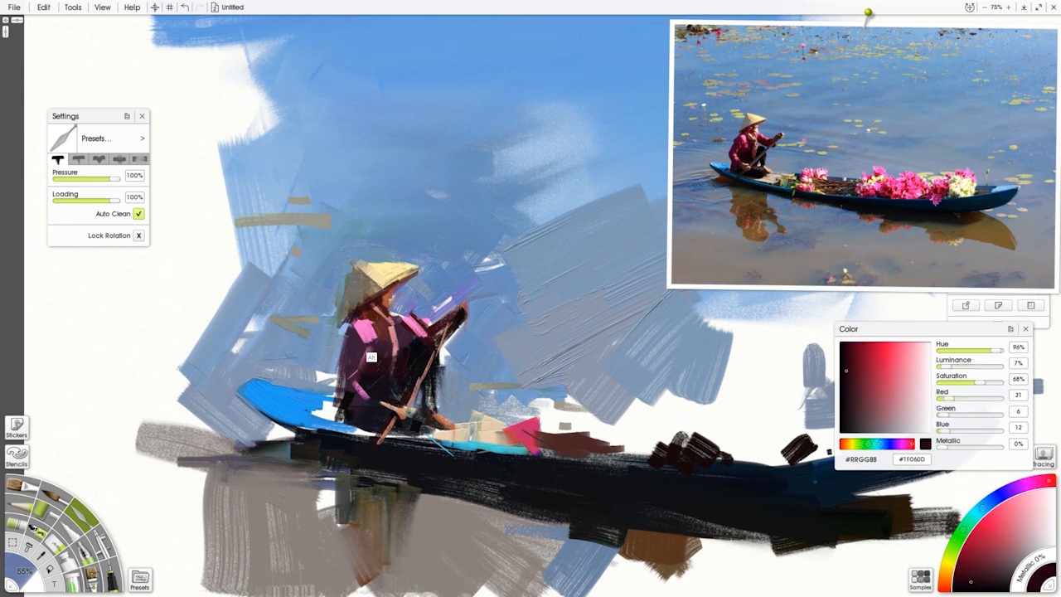
{"action": "left_click", "coordinate": [370, 358], "text": "alt"}
{"action": "left_click_drag", "start_coordinate": [367, 342], "coordinate": [370, 375]}
Trim the front edge of the rower's legs with water blue and rework the jacket's hem against the blue stern.
{"action": "left_click", "coordinate": [429, 315], "text": "alt"}
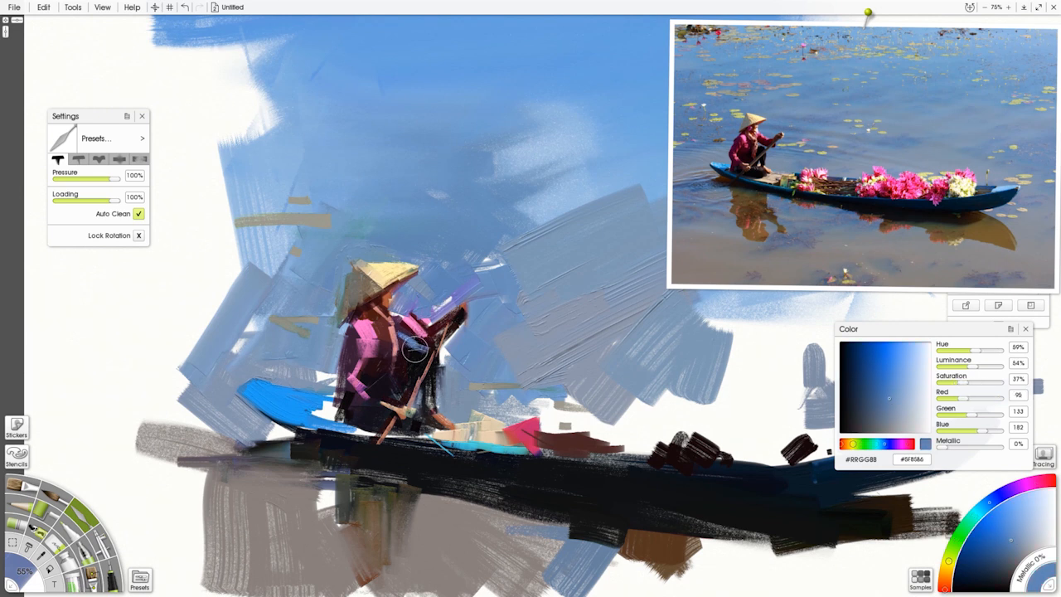
{"action": "mouse_move", "coordinate": [449, 355]}
{"action": "left_mouse_down"}
{"action": "mouse_move", "coordinate": [436, 410]}
{"action": "mouse_move", "coordinate": [443, 402]}
{"action": "left_mouse_up"}
{"action": "left_click", "coordinate": [733, 165], "text": "alt"}
{"action": "mouse_move", "coordinate": [343, 407]}
{"action": "left_mouse_down"}
{"action": "mouse_move", "coordinate": [326, 417]}
{"action": "mouse_move", "coordinate": [342, 407]}
{"action": "mouse_move", "coordinate": [341, 427]}
{"action": "left_mouse_up"}
{"action": "left_click", "coordinate": [308, 401], "text": "alt"}
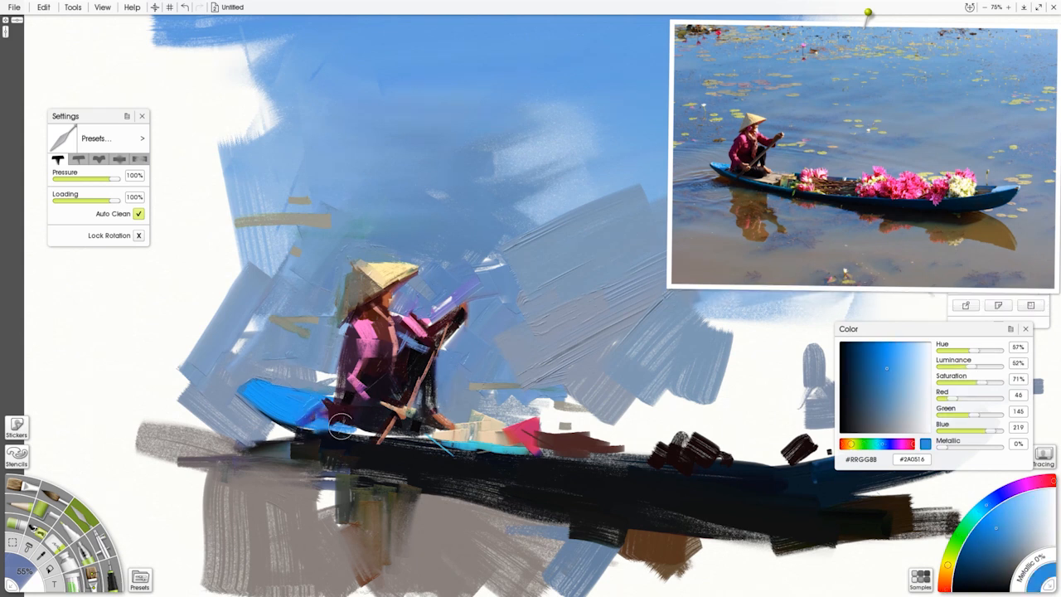
Paint a vertical water-blue stroke over the patchy area beyond the rower's arm and switch to the oil brush.
{"action": "left_click", "coordinate": [485, 233], "text": "alt"}
{"action": "left_click_drag", "start_coordinate": [538, 242], "coordinate": [548, 174]}
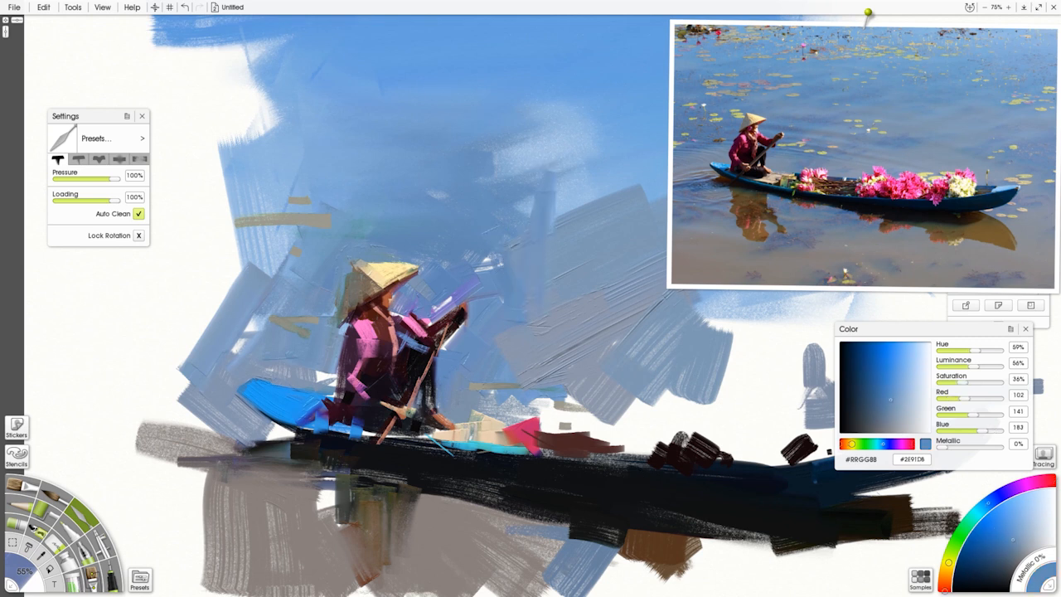
{"action": "key", "text": "o"}
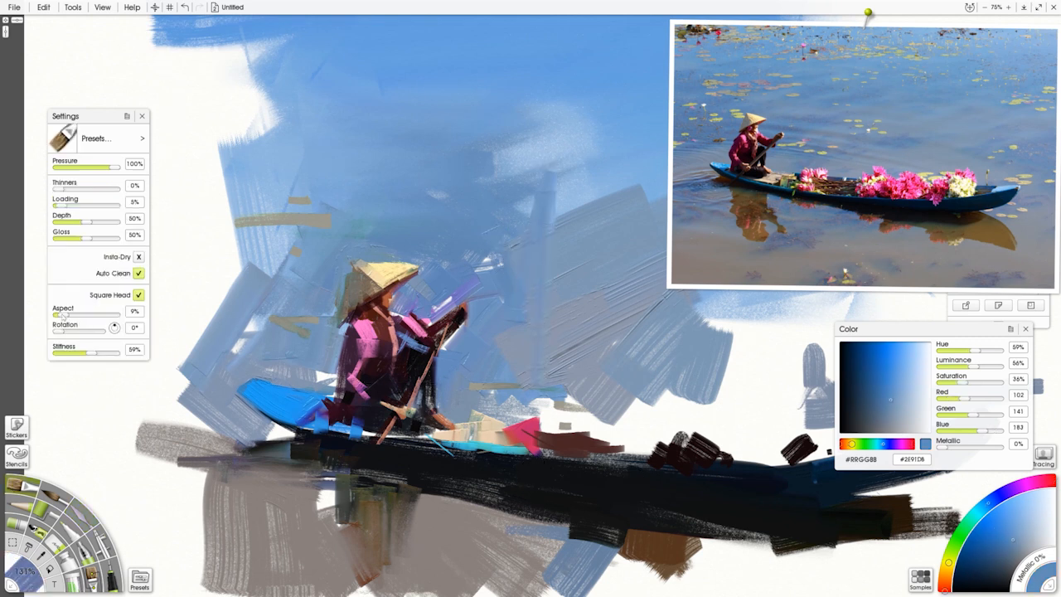
{"action": "left_click_drag", "start_coordinate": [566, 230], "coordinate": [544, 331]}
{"action": "key", "text": "ctrl+z"}
{"action": "key", "text": "ctrl+z"}
Set the oil brush's thinners to 27% and smooth the blue water on both sides of the rower.
{"action": "left_click_drag", "start_coordinate": [60, 190], "coordinate": [74, 189]}
{"action": "mouse_move", "coordinate": [534, 207]}
{"action": "left_mouse_down"}
{"action": "mouse_move", "coordinate": [543, 178]}
{"action": "mouse_move", "coordinate": [519, 363]}
{"action": "mouse_move", "coordinate": [475, 400]}
{"action": "mouse_move", "coordinate": [531, 339]}
{"action": "left_mouse_up"}
{"action": "key", "text": "ctrl+z"}
{"action": "mouse_move", "coordinate": [471, 324]}
{"action": "left_mouse_down"}
{"action": "mouse_move", "coordinate": [462, 358]}
{"action": "mouse_move", "coordinate": [429, 357]}
{"action": "left_mouse_up"}
{"action": "left_click_drag", "start_coordinate": [313, 367], "coordinate": [327, 381]}
Unify the water behind the rower and around the stern with blue and grey-brown tones sampled from the canvas.
{"action": "left_click", "coordinate": [304, 285], "text": "alt"}
{"action": "mouse_move", "coordinate": [253, 315]}
{"action": "left_mouse_down"}
{"action": "mouse_move", "coordinate": [238, 360]}
{"action": "mouse_move", "coordinate": [161, 411]}
{"action": "mouse_move", "coordinate": [228, 406]}
{"action": "mouse_move", "coordinate": [242, 427]}
{"action": "mouse_move", "coordinate": [290, 440]}
{"action": "mouse_move", "coordinate": [189, 440]}
{"action": "left_mouse_up"}
{"action": "left_click", "coordinate": [257, 504], "text": "alt"}
{"action": "left_click", "coordinate": [214, 403], "text": "alt"}
Blend the water around the rower's raised arm and extend the blue over the grey strokes farther out.
{"action": "left_click", "coordinate": [472, 282], "text": "alt"}
{"action": "mouse_move", "coordinate": [431, 320]}
{"action": "left_mouse_down"}
{"action": "mouse_move", "coordinate": [494, 294]}
{"action": "mouse_move", "coordinate": [446, 290]}
{"action": "left_mouse_up"}
{"action": "left_click", "coordinate": [504, 285], "text": "alt"}
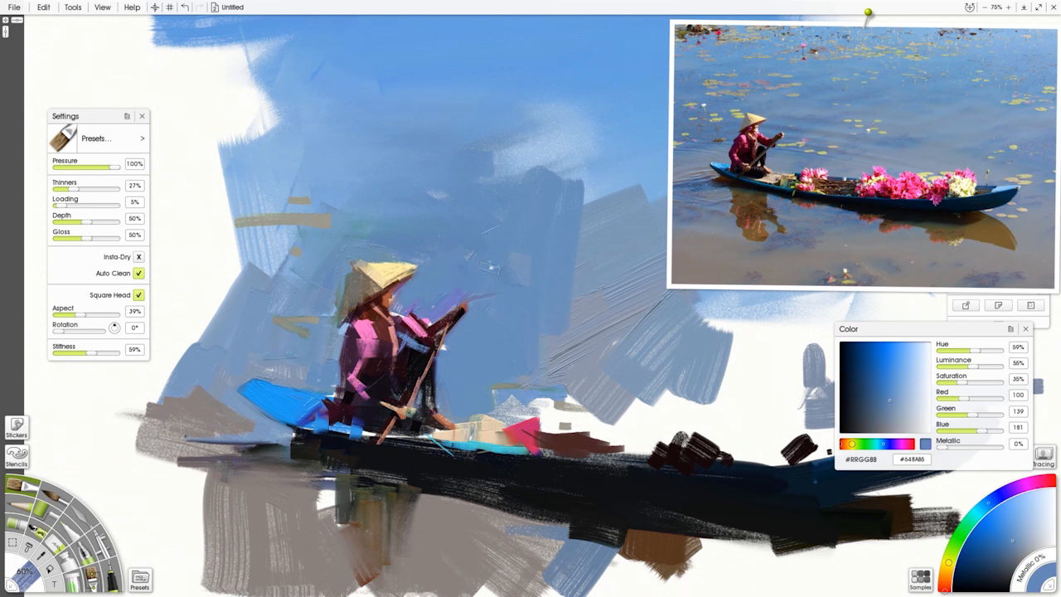
{"action": "left_click_drag", "start_coordinate": [626, 187], "coordinate": [592, 230]}
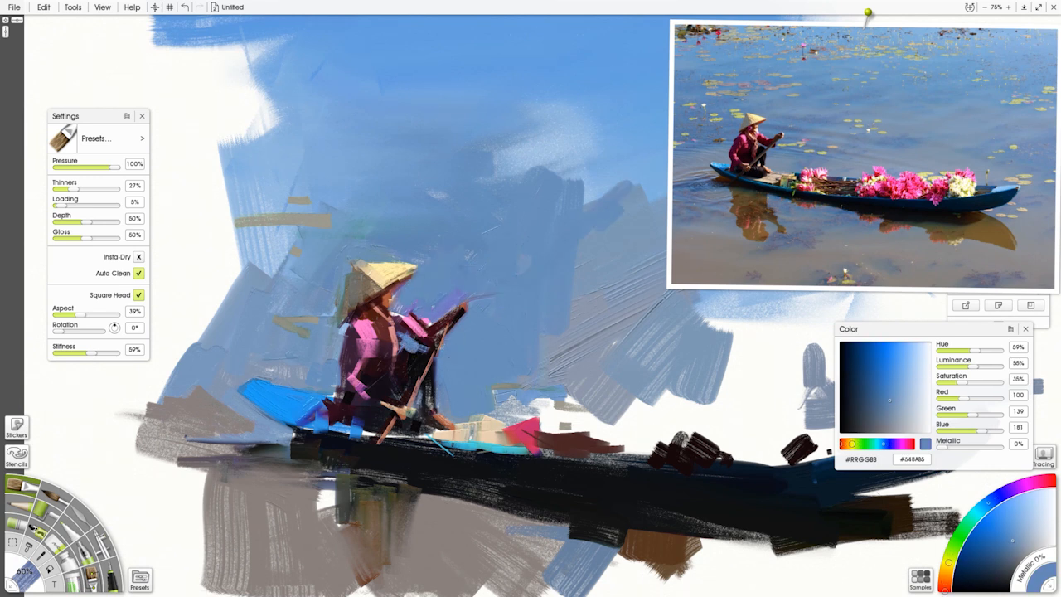
Paint blue water along the upper edge of the boat's cargo and in horizontal ripples below the stern.
{"action": "left_click", "coordinate": [489, 414], "text": "alt"}
{"action": "mouse_move", "coordinate": [464, 419]}
{"action": "left_mouse_down"}
{"action": "mouse_move", "coordinate": [516, 421]}
{"action": "mouse_move", "coordinate": [544, 405]}
{"action": "mouse_move", "coordinate": [619, 427]}
{"action": "mouse_move", "coordinate": [561, 410]}
{"action": "left_mouse_up"}
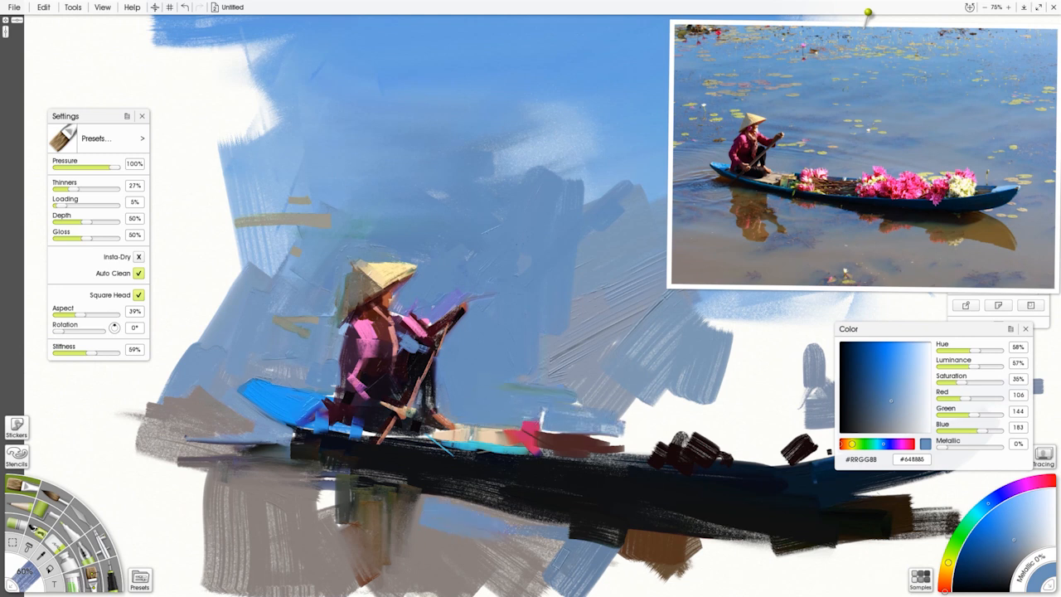
{"action": "left_click_drag", "start_coordinate": [197, 501], "coordinate": [117, 461]}
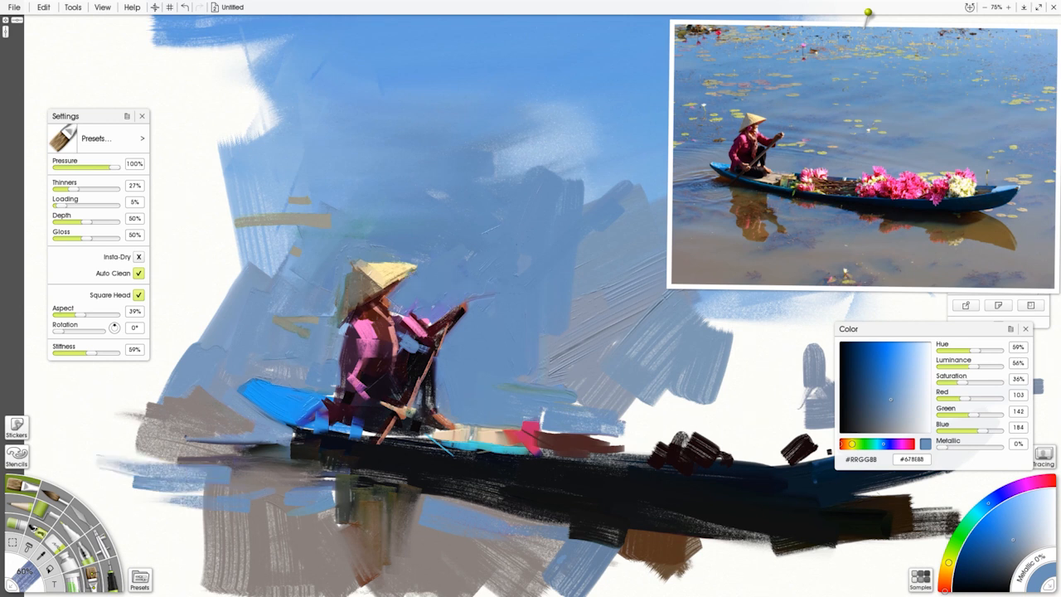
Refine the rower's back and face with strokes of blue, dark and warm tones sampled from the canvas and photo.
{"action": "left_click_drag", "start_coordinate": [335, 332], "coordinate": [292, 366]}
{"action": "left_click", "coordinate": [365, 425], "text": "alt"}
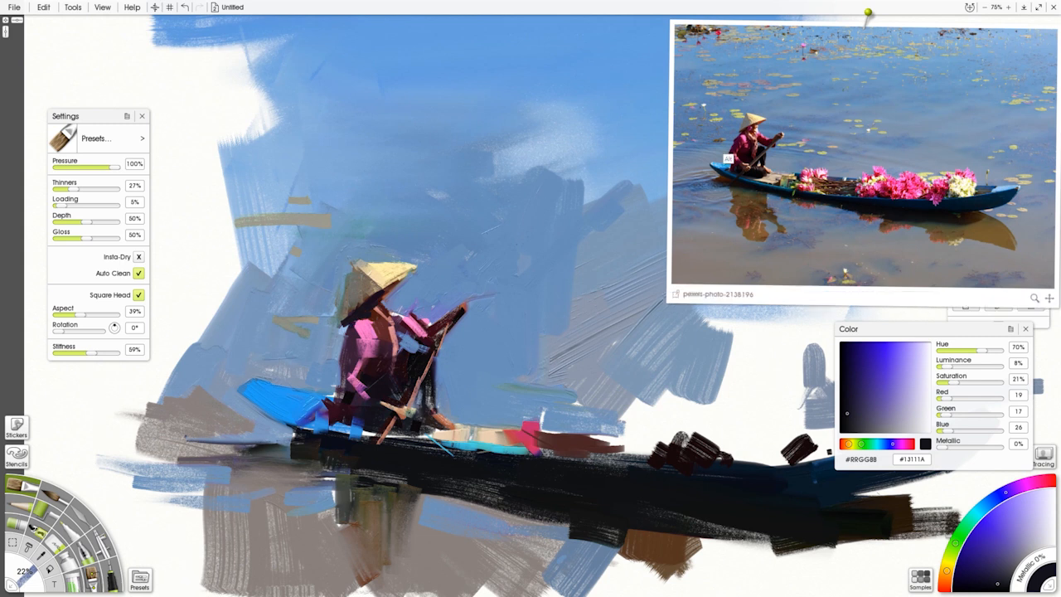
{"action": "left_click", "coordinate": [756, 146], "text": "alt"}
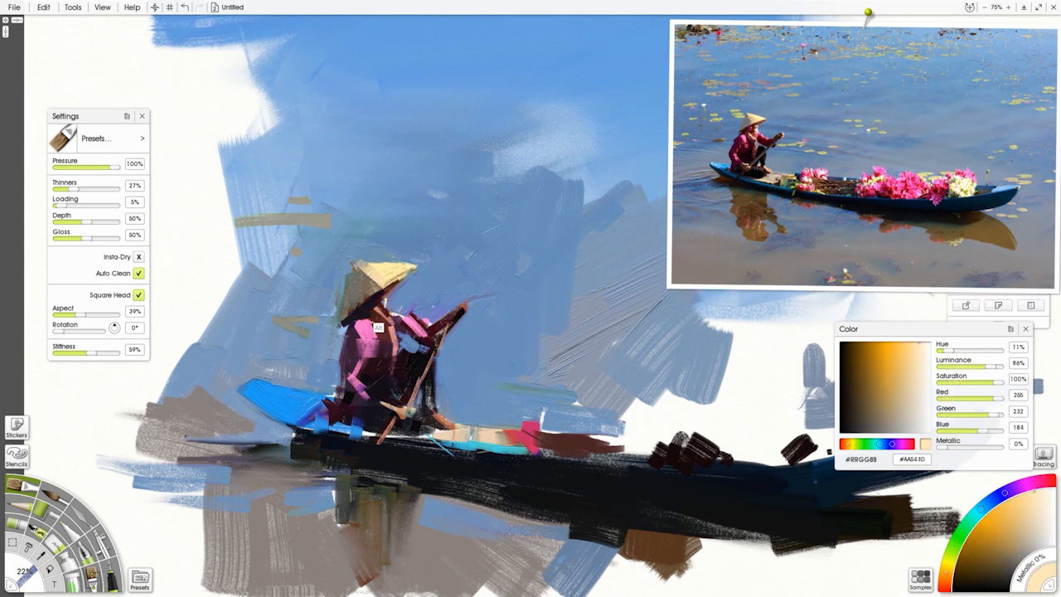
{"action": "left_click", "coordinate": [378, 327], "text": "alt"}
{"action": "left_click", "coordinate": [392, 296], "text": "alt"}
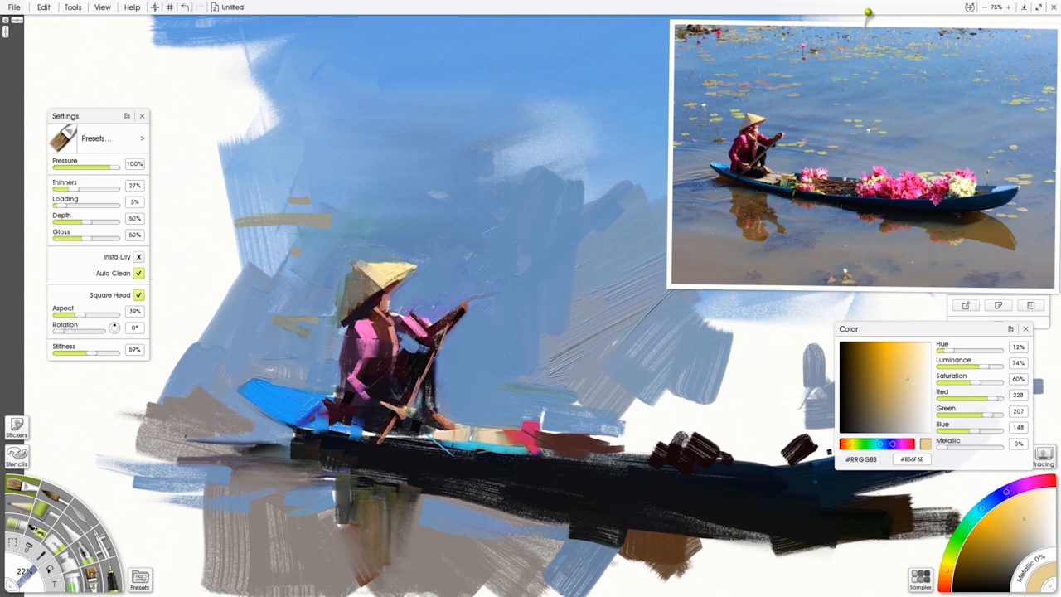
Paint pale yellow-green lily pads on the water beside the rower with the palette knife, trimming them with sampled blue.
{"action": "left_click", "coordinate": [80, 512]}
{"action": "left_click_drag", "start_coordinate": [550, 362], "coordinate": [569, 400]}
{"action": "key", "text": "ctrl+z"}
{"action": "left_click_drag", "start_coordinate": [545, 342], "coordinate": [549, 353]}
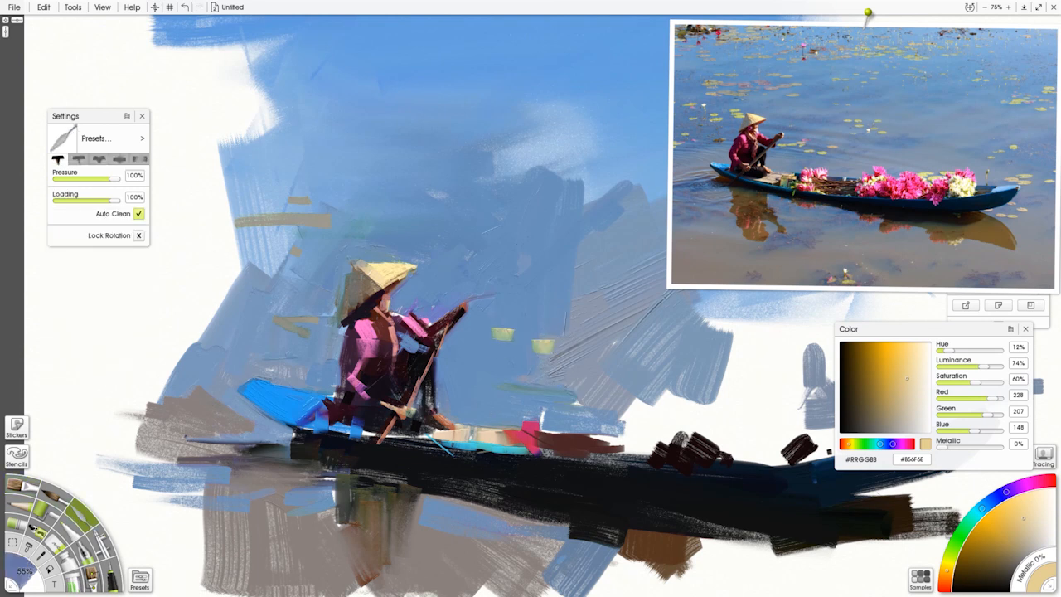
{"action": "left_click", "coordinate": [529, 368], "text": "alt"}
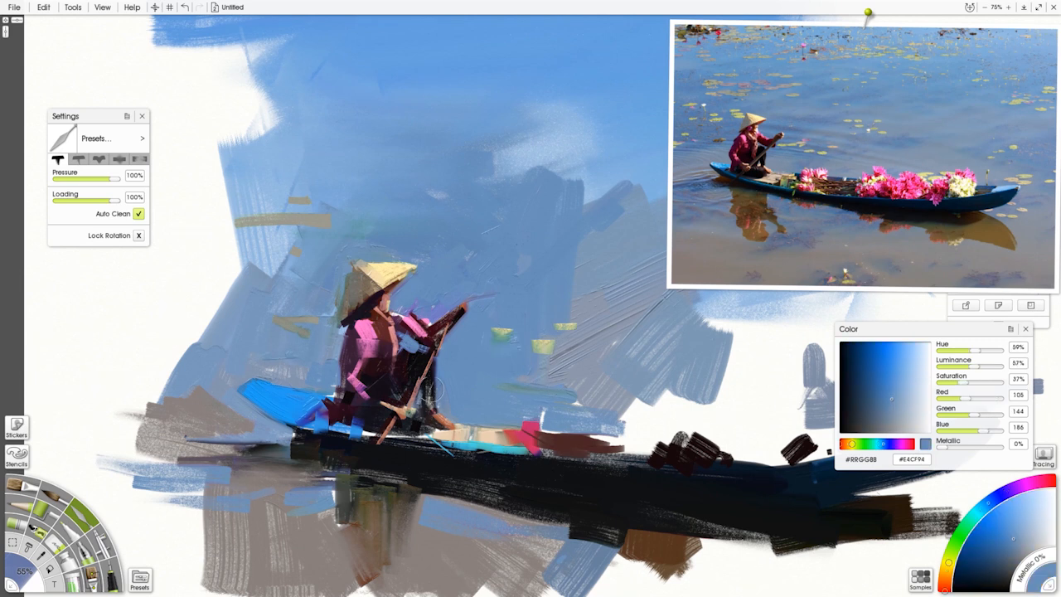
Paint the boat's dark interior between the cargo and the flowers with the oil brush, using dark tones from the photo.
{"action": "left_click", "coordinate": [24, 486]}
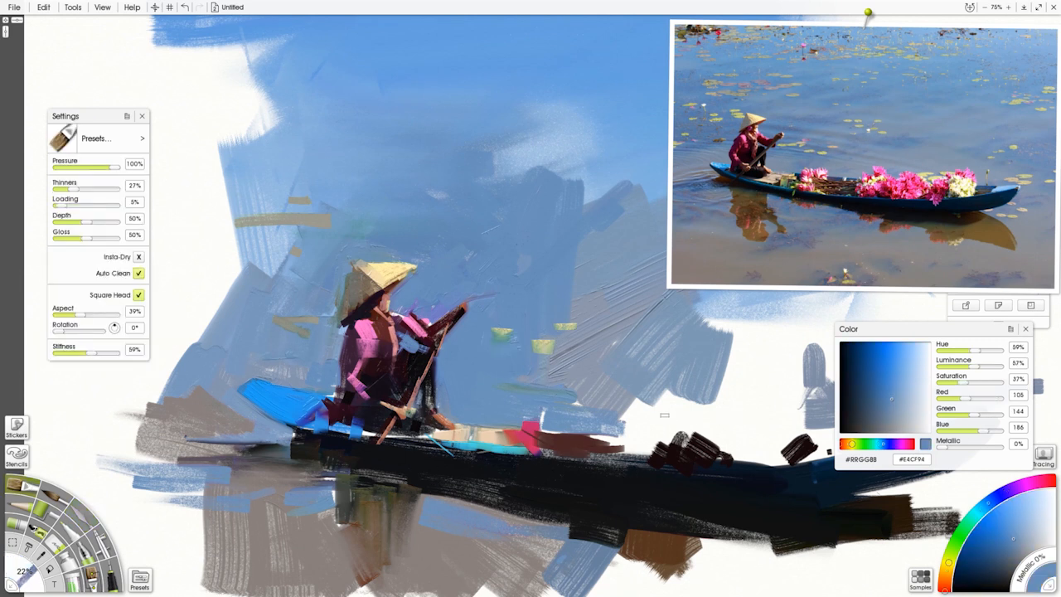
{"action": "left_click", "coordinate": [880, 217]}
{"action": "mouse_move", "coordinate": [573, 450]}
{"action": "left_mouse_down"}
{"action": "mouse_move", "coordinate": [698, 460]}
{"action": "mouse_move", "coordinate": [668, 448]}
{"action": "left_mouse_up"}
{"action": "key", "text": "ctrl+z"}
{"action": "left_click", "coordinate": [849, 207]}
{"action": "mouse_move", "coordinate": [550, 440]}
{"action": "left_mouse_down"}
{"action": "mouse_move", "coordinate": [729, 452]}
{"action": "mouse_move", "coordinate": [759, 435]}
{"action": "mouse_move", "coordinate": [771, 456]}
{"action": "mouse_move", "coordinate": [754, 465]}
{"action": "mouse_move", "coordinate": [777, 467]}
{"action": "left_mouse_up"}
Block in the flower heap with red and pink patches and a pale yellow cluster near the bow.
{"action": "left_click", "coordinate": [899, 184], "text": "alt"}
{"action": "left_click", "coordinate": [894, 189], "text": "alt"}
{"action": "left_click", "coordinate": [923, 179], "text": "alt"}
{"action": "mouse_move", "coordinate": [769, 430]}
{"action": "left_mouse_down"}
{"action": "mouse_move", "coordinate": [766, 456]}
{"action": "mouse_move", "coordinate": [803, 449]}
{"action": "mouse_move", "coordinate": [705, 432]}
{"action": "mouse_move", "coordinate": [723, 431]}
{"action": "left_mouse_up"}
{"action": "mouse_move", "coordinate": [655, 419]}
{"action": "left_mouse_down"}
{"action": "mouse_move", "coordinate": [680, 403]}
{"action": "mouse_move", "coordinate": [741, 426]}
{"action": "left_mouse_up"}
{"action": "left_click", "coordinate": [964, 195], "text": "alt"}
{"action": "left_click_drag", "start_coordinate": [731, 399], "coordinate": [778, 413]}
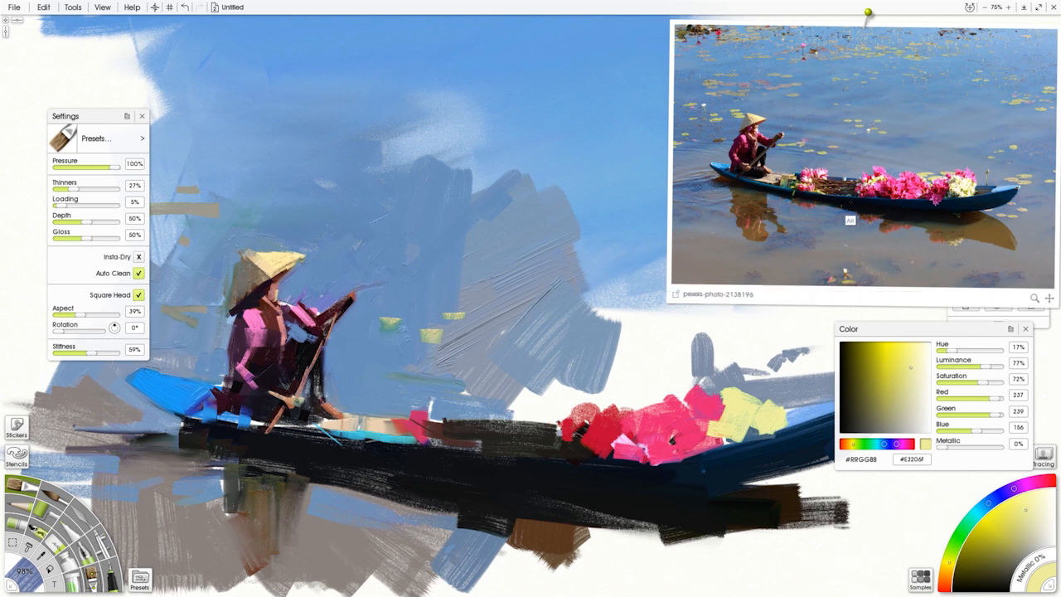
Add deeper magenta patches at the rower's end of the flower heap with pink sampled from the photo.
{"action": "left_click", "coordinate": [872, 189], "text": "alt"}
{"action": "left_click_drag", "start_coordinate": [568, 432], "coordinate": [587, 448]}
{"action": "mouse_move", "coordinate": [582, 427]}
{"action": "left_mouse_down"}
{"action": "mouse_move", "coordinate": [604, 446]}
{"action": "mouse_move", "coordinate": [586, 450]}
{"action": "left_mouse_up"}
{"action": "left_click_drag", "start_coordinate": [580, 443], "coordinate": [541, 451]}
{"action": "left_click_drag", "start_coordinate": [600, 449], "coordinate": [623, 454]}
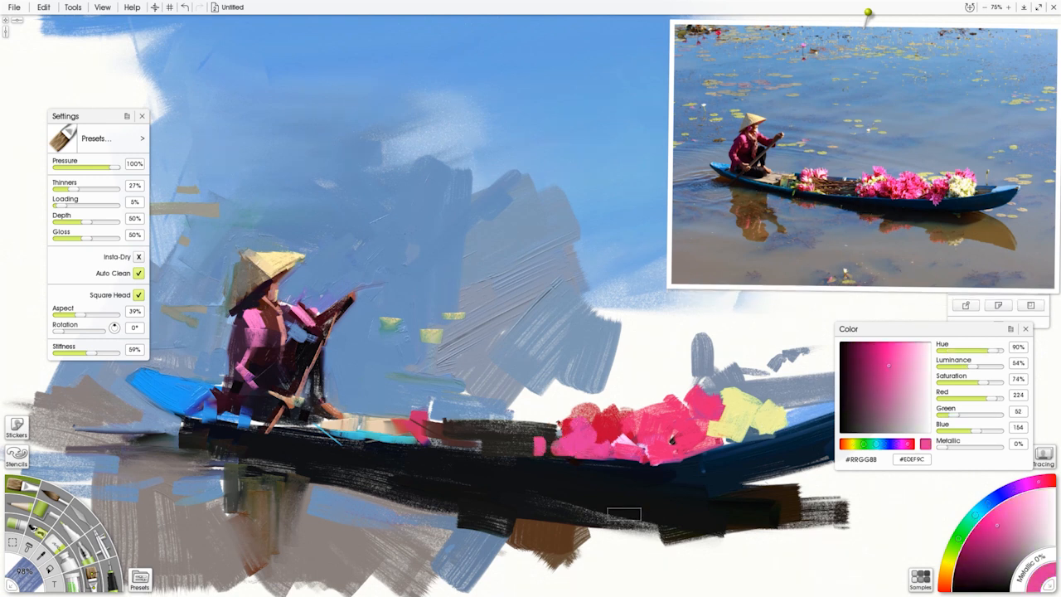
Fill the water between the rower and the flowers with broad grey-blue strokes sampled from the photo.
{"action": "left_click", "coordinate": [715, 157]}
{"action": "left_click_drag", "start_coordinate": [551, 344], "coordinate": [609, 282]}
{"action": "left_click_drag", "start_coordinate": [609, 282], "coordinate": [440, 328]}
{"action": "mouse_move", "coordinate": [447, 323]}
{"action": "left_mouse_down"}
{"action": "mouse_move", "coordinate": [604, 231]}
{"action": "mouse_move", "coordinate": [406, 297]}
{"action": "left_mouse_up"}
{"action": "left_click_drag", "start_coordinate": [469, 224], "coordinate": [580, 221]}
{"action": "left_click_drag", "start_coordinate": [599, 322], "coordinate": [693, 322]}
{"action": "mouse_move", "coordinate": [693, 322]}
{"action": "left_mouse_down"}
{"action": "mouse_move", "coordinate": [615, 353]}
{"action": "mouse_move", "coordinate": [681, 361]}
{"action": "left_mouse_up"}
{"action": "mouse_move", "coordinate": [681, 362]}
{"action": "left_mouse_down"}
{"action": "mouse_move", "coordinate": [612, 396]}
{"action": "mouse_move", "coordinate": [518, 410]}
{"action": "mouse_move", "coordinate": [549, 410]}
{"action": "left_mouse_up"}
{"action": "mouse_move", "coordinate": [548, 409]}
{"action": "left_mouse_down"}
{"action": "mouse_move", "coordinate": [557, 392]}
{"action": "mouse_move", "coordinate": [514, 405]}
{"action": "left_mouse_up"}
{"action": "left_click_drag", "start_coordinate": [440, 375], "coordinate": [388, 377]}
{"action": "left_click_drag", "start_coordinate": [723, 346], "coordinate": [685, 373]}
{"action": "left_click_drag", "start_coordinate": [672, 412], "coordinate": [708, 331]}
Block in slate-blue water below the middle of the boat with short diagonal strokes.
{"action": "left_click", "coordinate": [858, 254]}
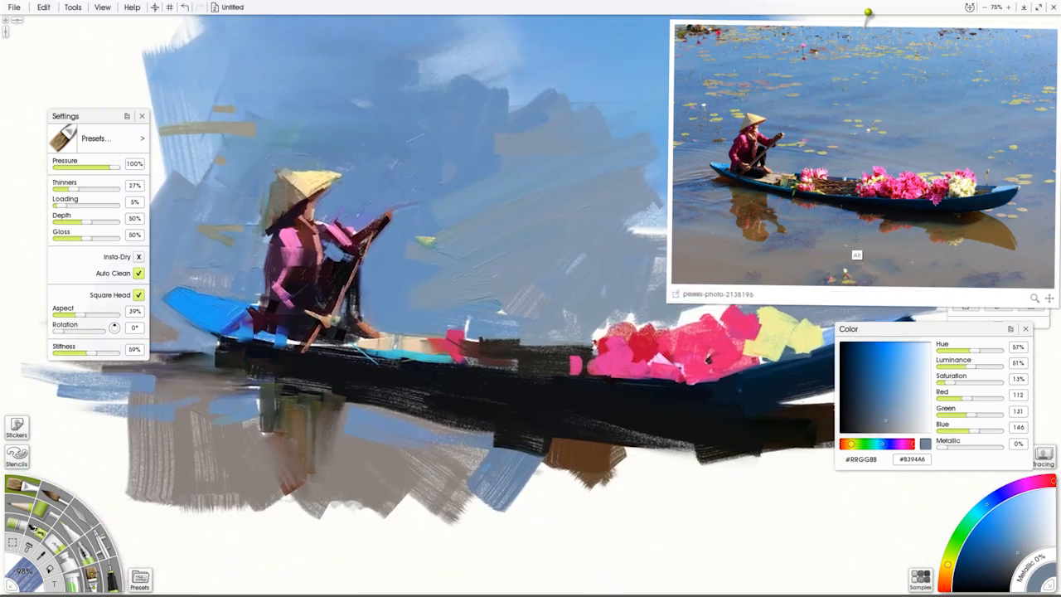
{"action": "left_click_drag", "start_coordinate": [551, 472], "coordinate": [515, 527]}
{"action": "left_click_drag", "start_coordinate": [593, 477], "coordinate": [518, 541]}
{"action": "left_click_drag", "start_coordinate": [553, 475], "coordinate": [621, 471]}
{"action": "left_click_drag", "start_coordinate": [628, 478], "coordinate": [565, 535]}
{"action": "left_click_drag", "start_coordinate": [698, 499], "coordinate": [650, 557]}
{"action": "left_click_drag", "start_coordinate": [516, 491], "coordinate": [424, 549]}
{"action": "left_click_drag", "start_coordinate": [477, 497], "coordinate": [452, 572]}
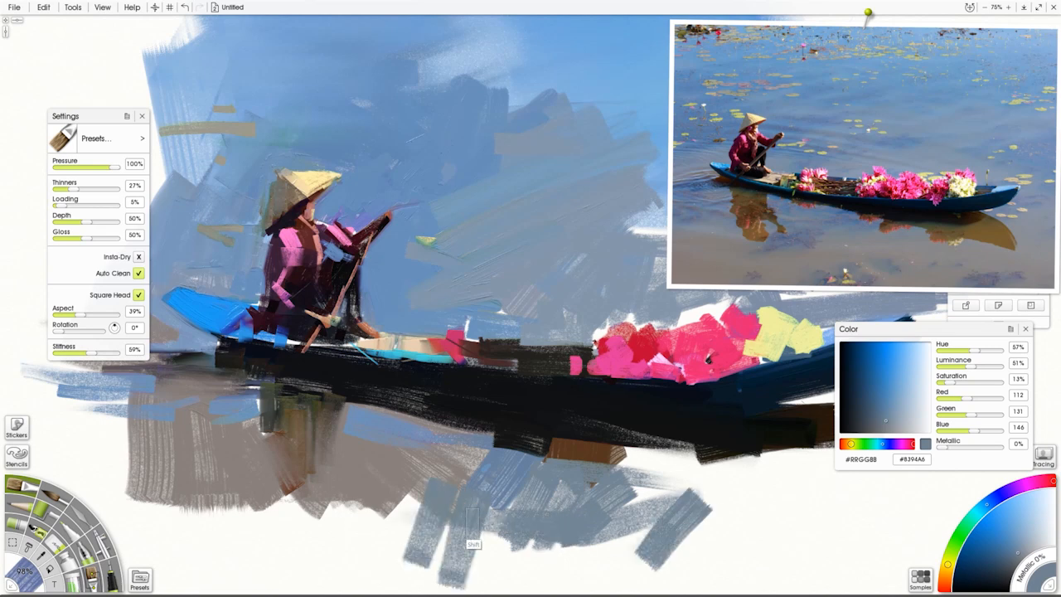
Extend the slate-blue water below the hull towards both the stern and the bow.
{"action": "left_click_drag", "start_coordinate": [421, 490], "coordinate": [498, 530]}
{"action": "left_click_drag", "start_coordinate": [440, 510], "coordinate": [353, 574]}
{"action": "left_click_drag", "start_coordinate": [385, 491], "coordinate": [302, 572]}
{"action": "left_click_drag", "start_coordinate": [349, 510], "coordinate": [217, 572]}
{"action": "left_click_drag", "start_coordinate": [207, 477], "coordinate": [170, 572]}
{"action": "left_click_drag", "start_coordinate": [170, 572], "coordinate": [232, 535]}
{"action": "left_click_drag", "start_coordinate": [440, 551], "coordinate": [589, 568]}
{"action": "left_click_drag", "start_coordinate": [572, 564], "coordinate": [762, 497]}
{"action": "mouse_move", "coordinate": [663, 481]}
{"action": "left_mouse_down"}
{"action": "mouse_move", "coordinate": [630, 514]}
{"action": "mouse_move", "coordinate": [846, 493]}
{"action": "left_mouse_up"}
{"action": "mouse_move", "coordinate": [591, 493]}
{"action": "left_mouse_down"}
{"action": "mouse_move", "coordinate": [796, 528]}
{"action": "mouse_move", "coordinate": [536, 530]}
{"action": "left_mouse_up"}
Add dark and bright blue accents along the edge of the boat's cargo with the palette knife.
{"action": "left_click", "coordinate": [82, 518]}
{"action": "left_click", "coordinate": [78, 159]}
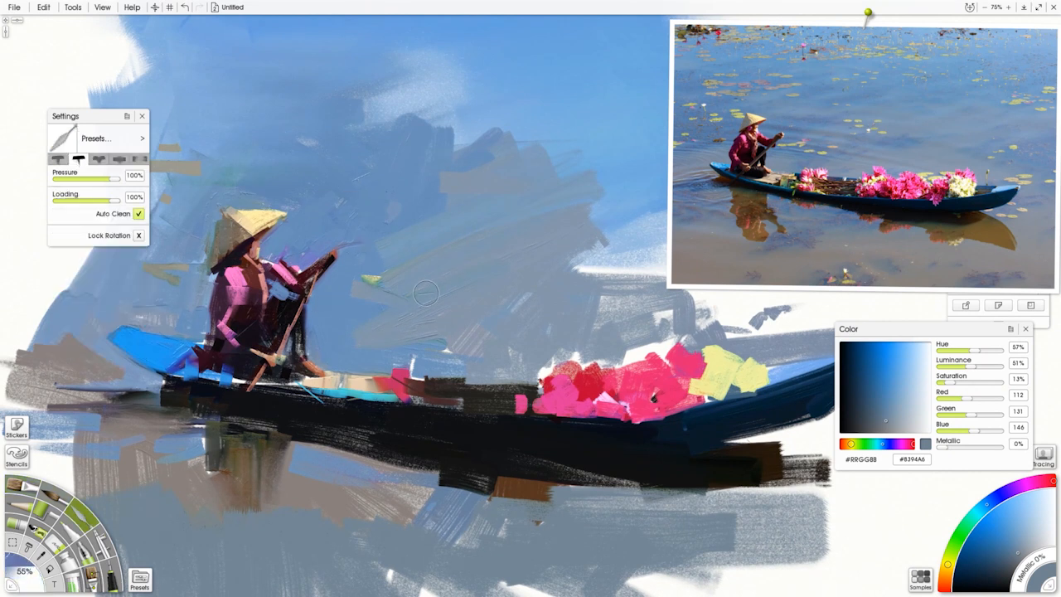
{"action": "left_click", "coordinate": [744, 138]}
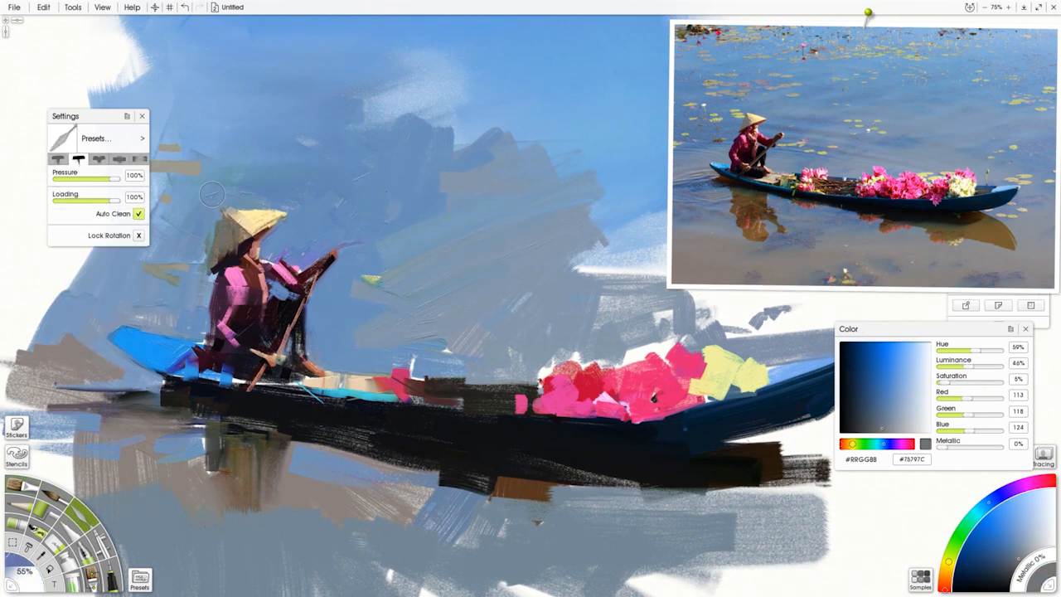
{"action": "left_click", "coordinate": [777, 200]}
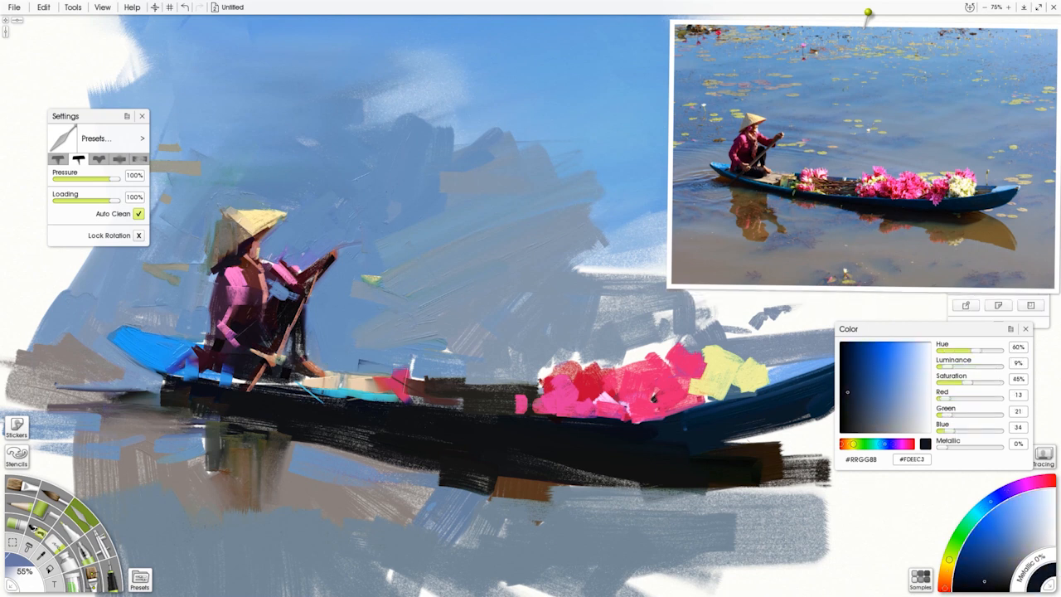
{"action": "left_click", "coordinate": [58, 159]}
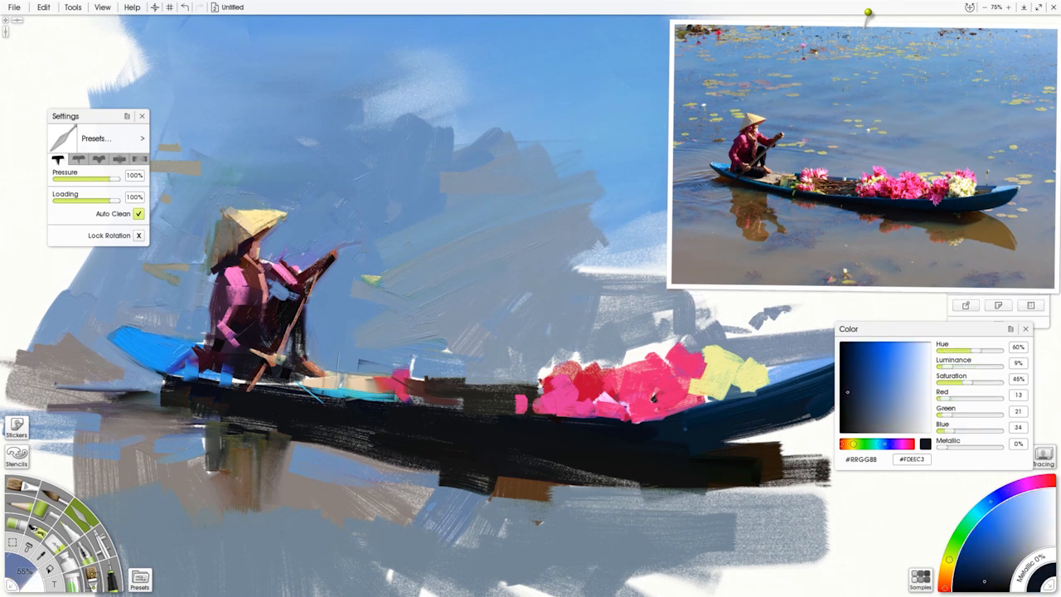
{"action": "left_click", "coordinate": [741, 211]}
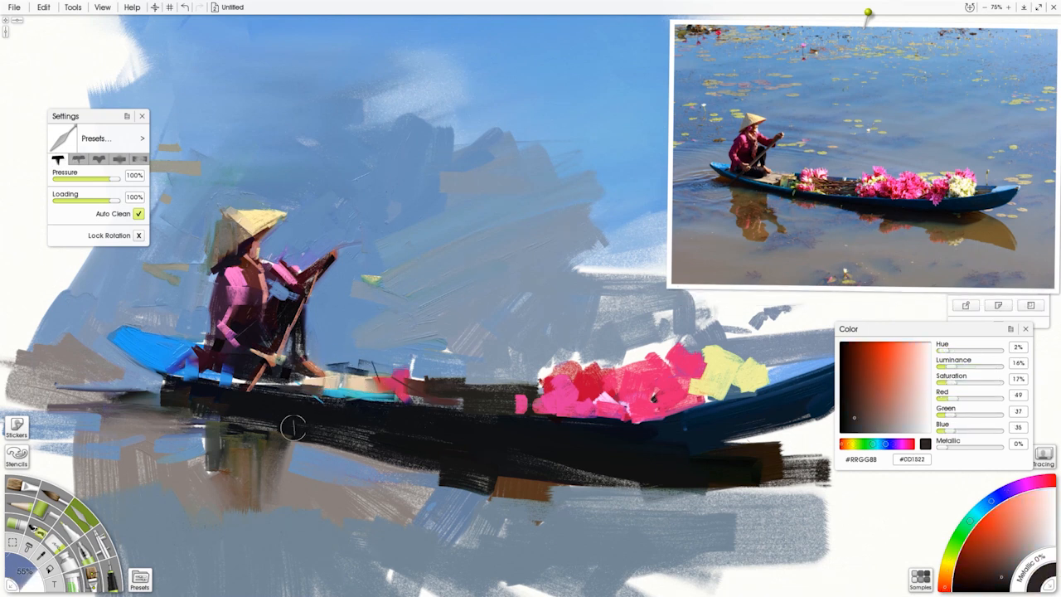
{"action": "left_click", "coordinate": [158, 360], "text": "alt"}
{"action": "left_click_drag", "start_coordinate": [390, 402], "coordinate": [416, 407]}
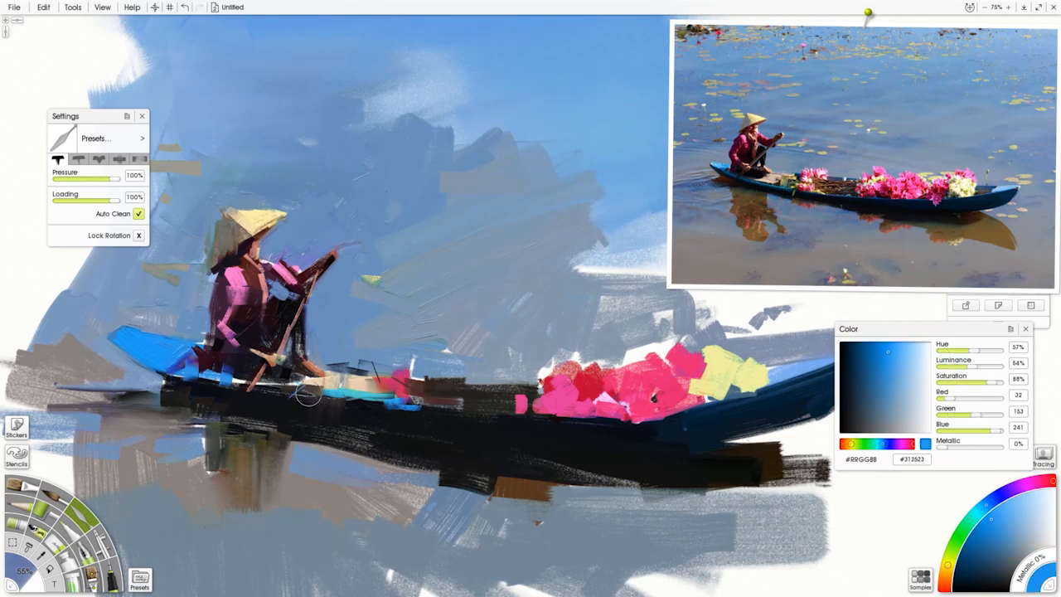
Rework the side of the hull with near-black and navy tones sampled from the canvas and photo.
{"action": "left_click", "coordinate": [346, 426], "text": "alt"}
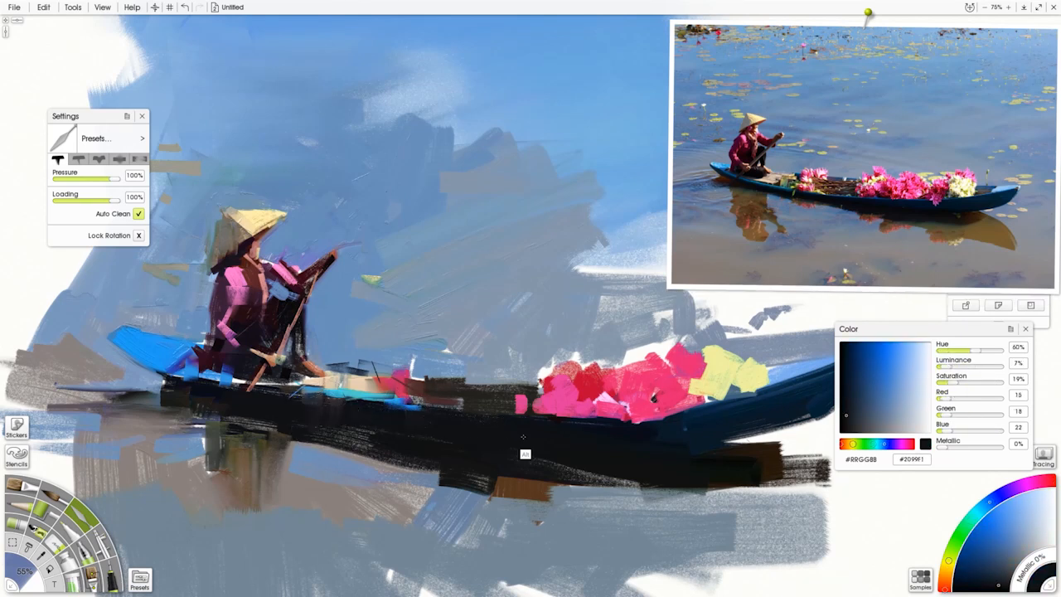
{"action": "left_click", "coordinate": [787, 390], "text": "alt"}
{"action": "mouse_move", "coordinate": [508, 446]}
{"action": "left_mouse_down"}
{"action": "mouse_move", "coordinate": [553, 426]}
{"action": "mouse_move", "coordinate": [573, 445]}
{"action": "mouse_move", "coordinate": [636, 412]}
{"action": "left_mouse_up"}
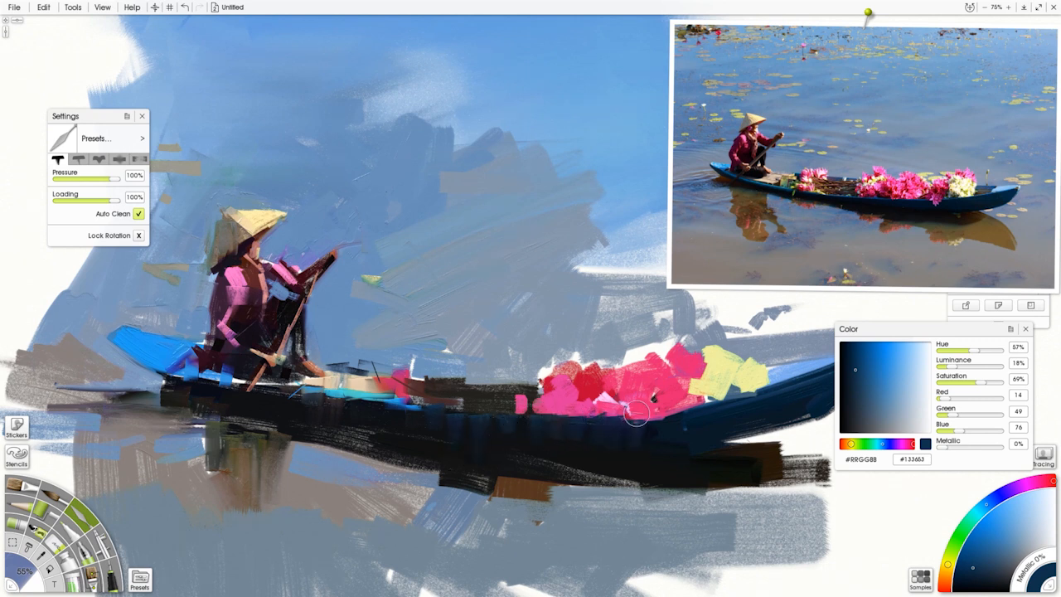
{"action": "left_click", "coordinate": [977, 221], "text": "alt"}
{"action": "mouse_move", "coordinate": [412, 462]}
{"action": "left_mouse_down"}
{"action": "mouse_move", "coordinate": [436, 456]}
{"action": "mouse_move", "coordinate": [259, 450]}
{"action": "mouse_move", "coordinate": [242, 427]}
{"action": "mouse_move", "coordinate": [204, 412]}
{"action": "left_mouse_up"}
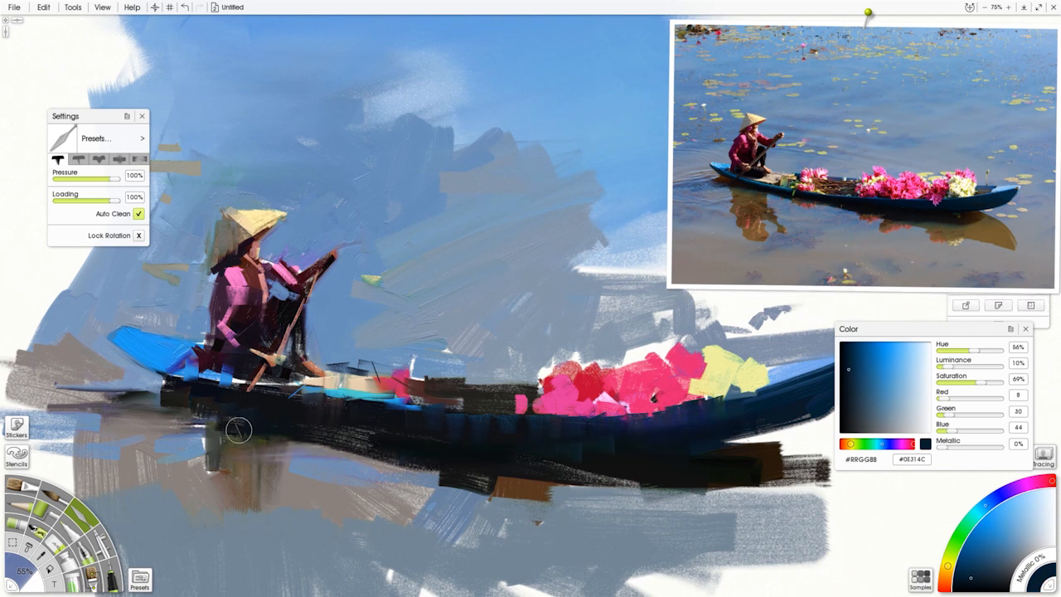
Paint the rower's dark brown reflection below the stern with tones sampled from the reflection in the photo.
{"action": "left_click", "coordinate": [751, 207], "text": "alt"}
{"action": "mouse_move", "coordinate": [242, 449]}
{"action": "left_mouse_down"}
{"action": "mouse_move", "coordinate": [232, 503]}
{"action": "mouse_move", "coordinate": [243, 507]}
{"action": "mouse_move", "coordinate": [219, 473]}
{"action": "left_mouse_up"}
{"action": "left_click", "coordinate": [753, 218], "text": "alt"}
{"action": "mouse_move", "coordinate": [255, 505]}
{"action": "left_mouse_down"}
{"action": "mouse_move", "coordinate": [260, 485]}
{"action": "mouse_move", "coordinate": [248, 560]}
{"action": "left_mouse_up"}
{"action": "mouse_move", "coordinate": [259, 491]}
{"action": "left_mouse_down"}
{"action": "mouse_move", "coordinate": [301, 524]}
{"action": "mouse_move", "coordinate": [283, 502]}
{"action": "left_mouse_up"}
Rework the water around the rower's reflection and the stern with grey-blue, dark and violet-blue knife strokes.
{"action": "left_click", "coordinate": [702, 251], "text": "alt"}
{"action": "mouse_move", "coordinate": [239, 555]}
{"action": "left_mouse_down"}
{"action": "mouse_move", "coordinate": [222, 539]}
{"action": "mouse_move", "coordinate": [171, 546]}
{"action": "left_mouse_up"}
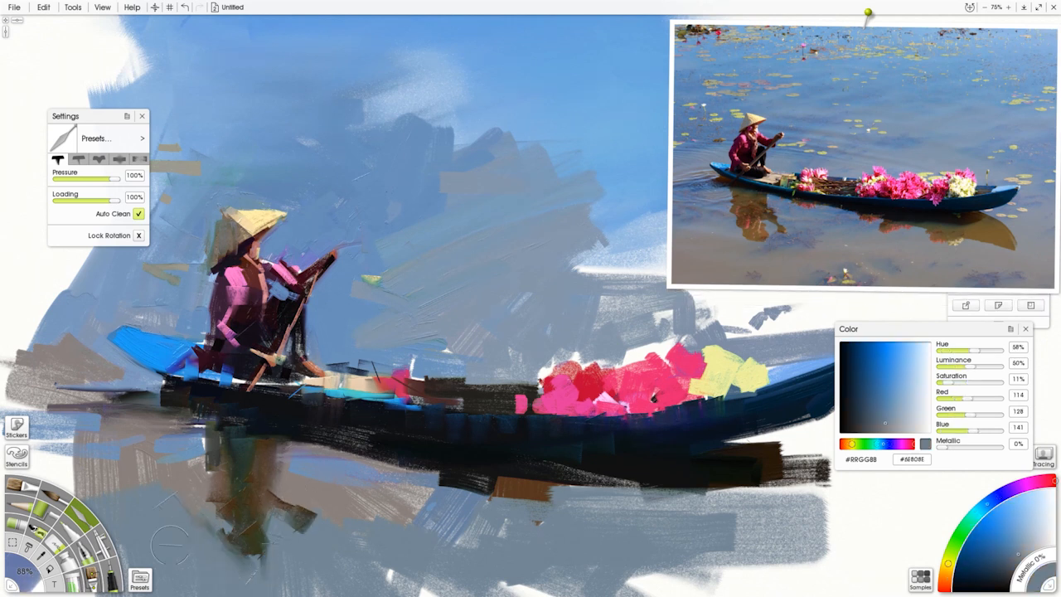
{"action": "left_click", "coordinate": [718, 204], "text": "alt"}
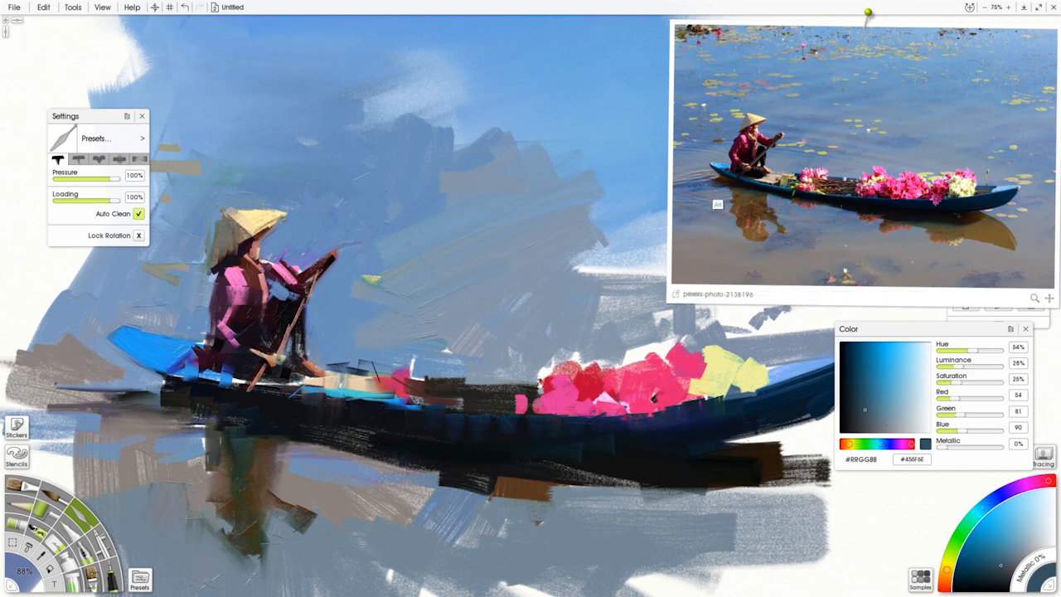
{"action": "left_click", "coordinate": [171, 411], "text": "alt"}
{"action": "mouse_move", "coordinate": [172, 415]}
{"action": "left_mouse_down"}
{"action": "mouse_move", "coordinate": [142, 428]}
{"action": "mouse_move", "coordinate": [108, 419]}
{"action": "mouse_move", "coordinate": [82, 363]}
{"action": "left_mouse_up"}
{"action": "left_click", "coordinate": [132, 393], "text": "alt"}
{"action": "left_click_drag", "start_coordinate": [20, 339], "coordinate": [98, 383]}
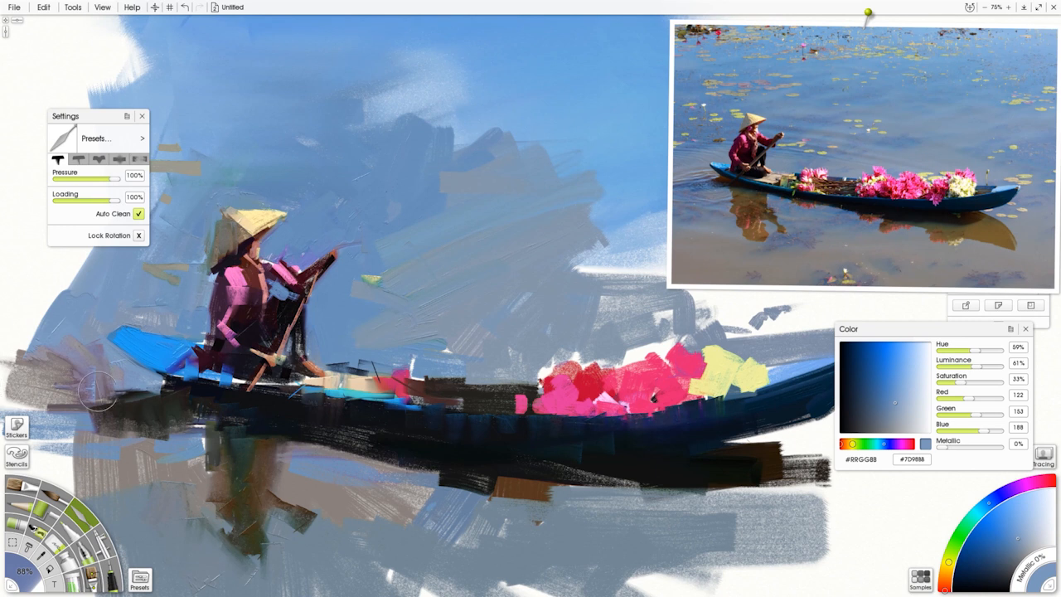
Refine the rower's arm and blouse with dark plum tones, and clean the figure's edges with sampled water blue.
{"action": "left_click", "coordinate": [291, 248], "text": "alt"}
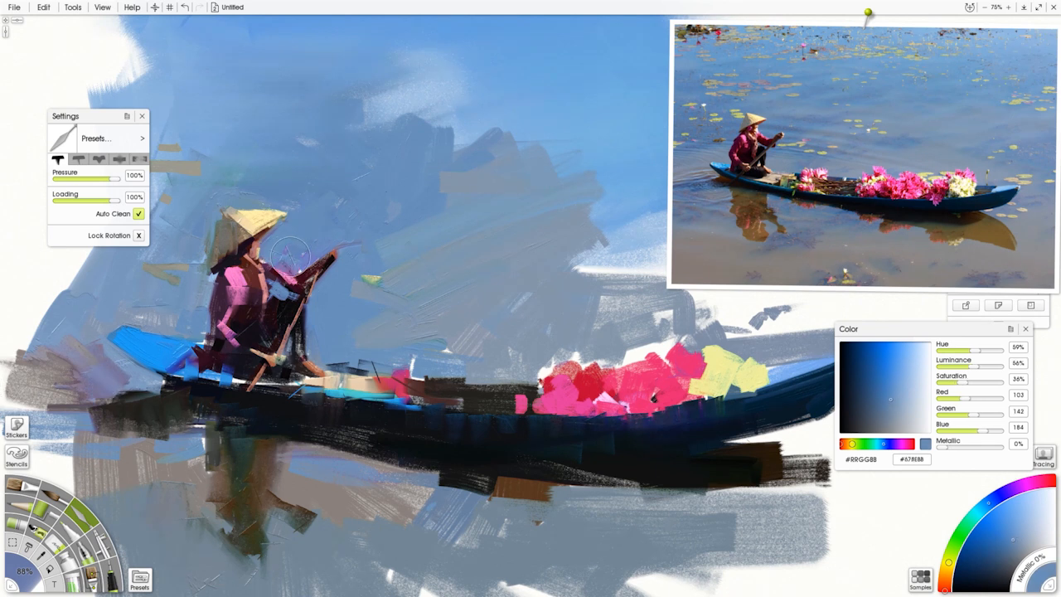
{"action": "left_click", "coordinate": [294, 305], "text": "alt"}
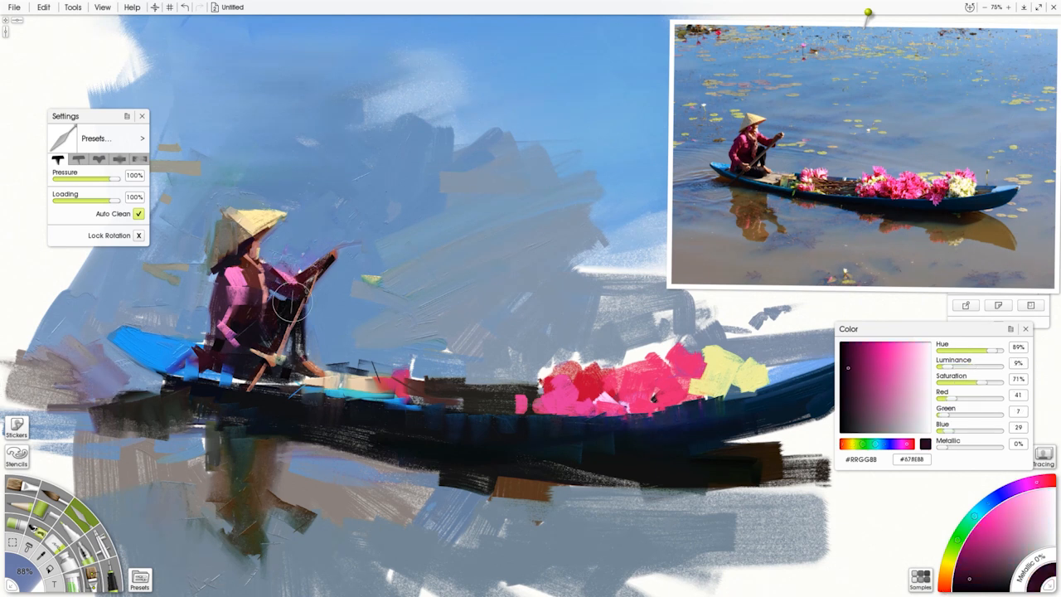
{"action": "mouse_move", "coordinate": [247, 306]}
{"action": "left_mouse_down"}
{"action": "mouse_move", "coordinate": [233, 305]}
{"action": "mouse_move", "coordinate": [214, 341]}
{"action": "left_mouse_up"}
{"action": "left_click", "coordinate": [231, 313], "text": "alt"}
{"action": "left_click", "coordinate": [250, 323], "text": "alt"}
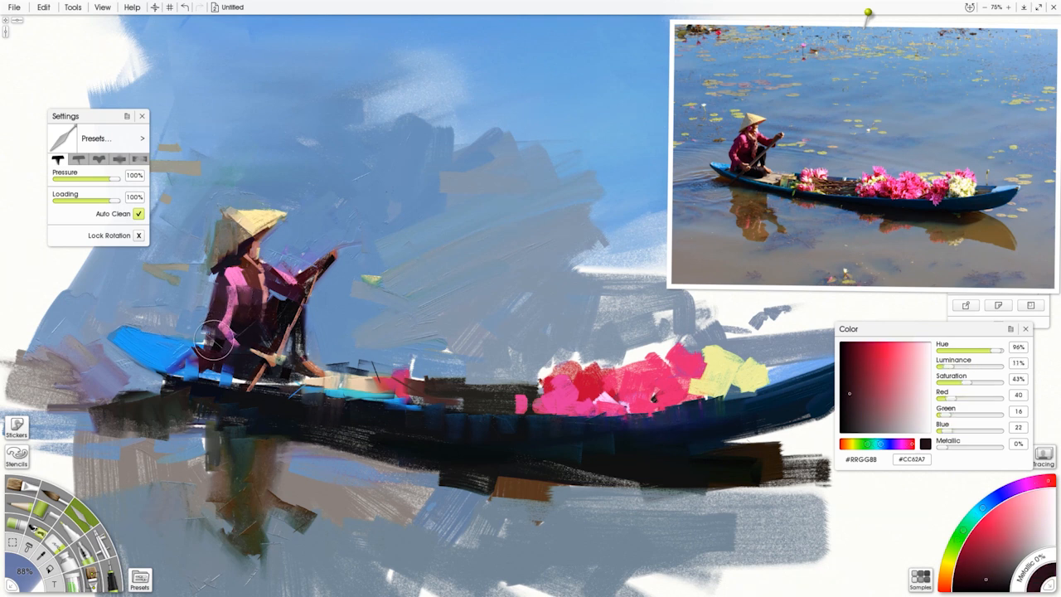
{"action": "left_click", "coordinate": [199, 335], "text": "alt"}
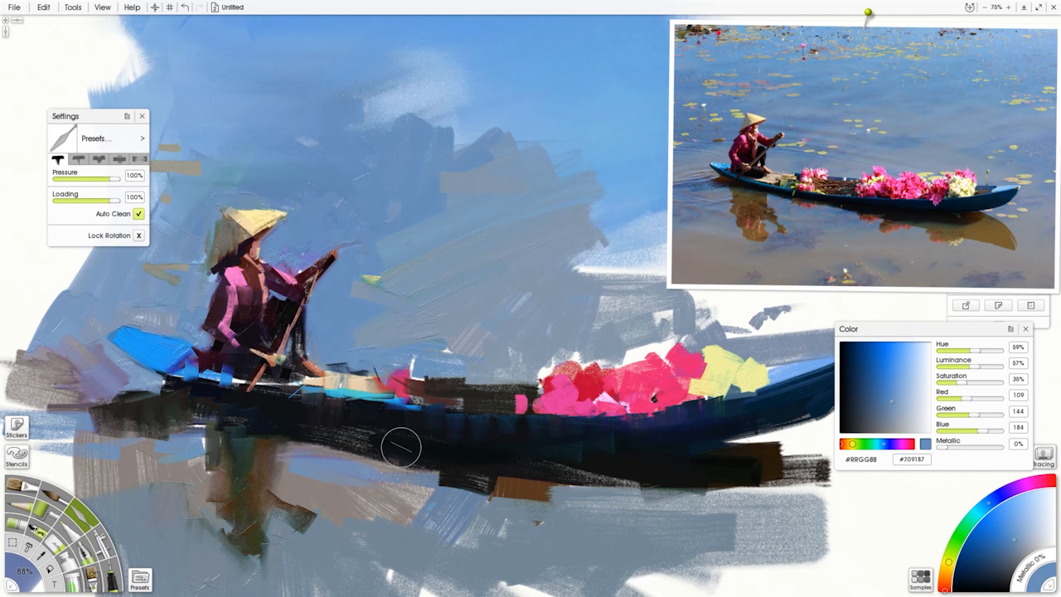
Add a pink reflection below the hull and rework the pink and yellow flowers and the water above them.
{"action": "left_click", "coordinate": [400, 389], "text": "alt"}
{"action": "left_click_drag", "start_coordinate": [388, 473], "coordinate": [417, 472]}
{"action": "left_click", "coordinate": [574, 407], "text": "alt"}
{"action": "mouse_move", "coordinate": [574, 407]}
{"action": "left_mouse_down"}
{"action": "mouse_move", "coordinate": [572, 365]}
{"action": "mouse_move", "coordinate": [701, 355]}
{"action": "mouse_move", "coordinate": [689, 375]}
{"action": "left_mouse_up"}
{"action": "left_click", "coordinate": [710, 383], "text": "alt"}
{"action": "left_click_drag", "start_coordinate": [721, 390], "coordinate": [756, 373]}
{"action": "mouse_move", "coordinate": [731, 356]}
{"action": "left_mouse_down"}
{"action": "mouse_move", "coordinate": [743, 337]}
{"action": "mouse_move", "coordinate": [734, 319]}
{"action": "mouse_move", "coordinate": [634, 321]}
{"action": "mouse_move", "coordinate": [630, 280]}
{"action": "left_mouse_up"}
Break up the water below the flowers with blue-grey and neutral grey knife strokes.
{"action": "left_click", "coordinate": [771, 317], "text": "alt"}
{"action": "left_click_drag", "start_coordinate": [612, 544], "coordinate": [585, 535]}
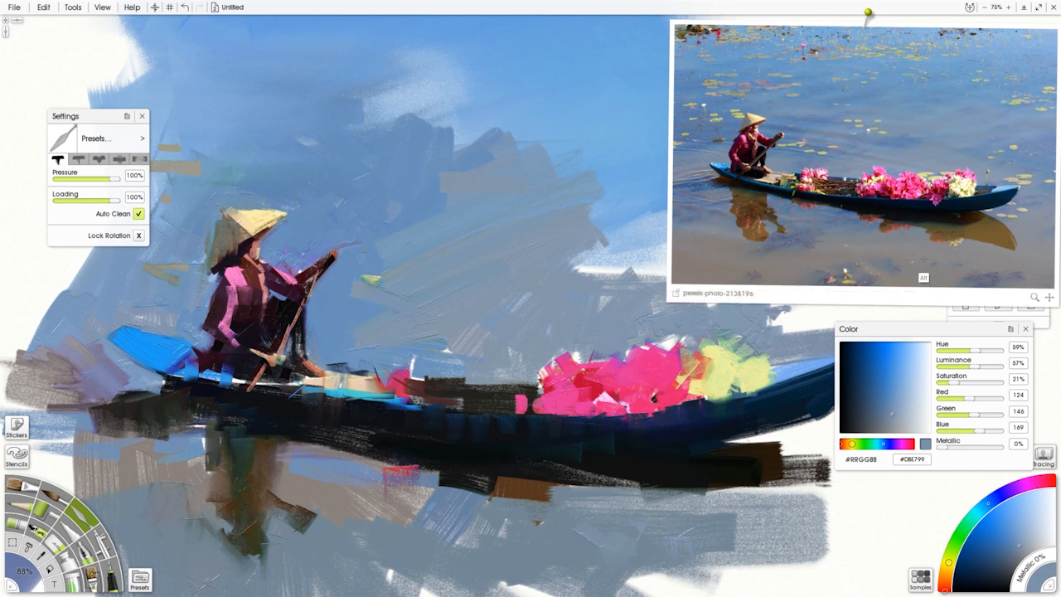
{"action": "left_click", "coordinate": [943, 262]}
{"action": "left_click_drag", "start_coordinate": [689, 541], "coordinate": [666, 485]}
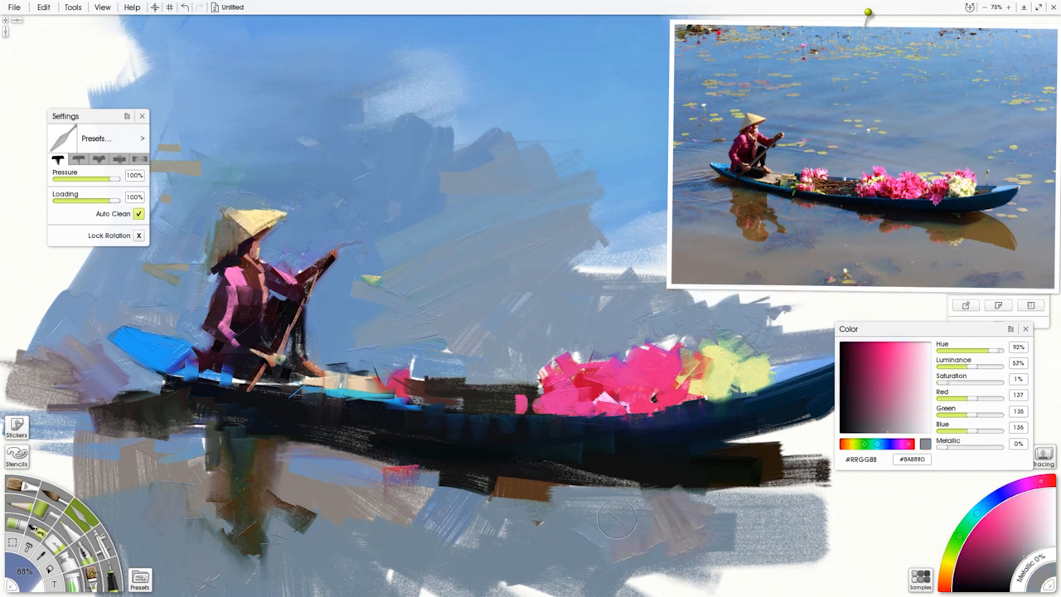
{"action": "mouse_move", "coordinate": [543, 533]}
{"action": "left_mouse_down"}
{"action": "mouse_move", "coordinate": [594, 560]}
{"action": "mouse_move", "coordinate": [626, 491]}
{"action": "mouse_move", "coordinate": [589, 495]}
{"action": "left_mouse_up"}
{"action": "mouse_move", "coordinate": [620, 514]}
{"action": "left_mouse_down"}
{"action": "mouse_move", "coordinate": [632, 566]}
{"action": "mouse_move", "coordinate": [738, 503]}
{"action": "mouse_move", "coordinate": [742, 487]}
{"action": "mouse_move", "coordinate": [786, 517]}
{"action": "mouse_move", "coordinate": [706, 561]}
{"action": "left_mouse_up"}
Spread warm grey strokes from the photo across the water below the middle of the boat.
{"action": "left_click", "coordinate": [868, 249]}
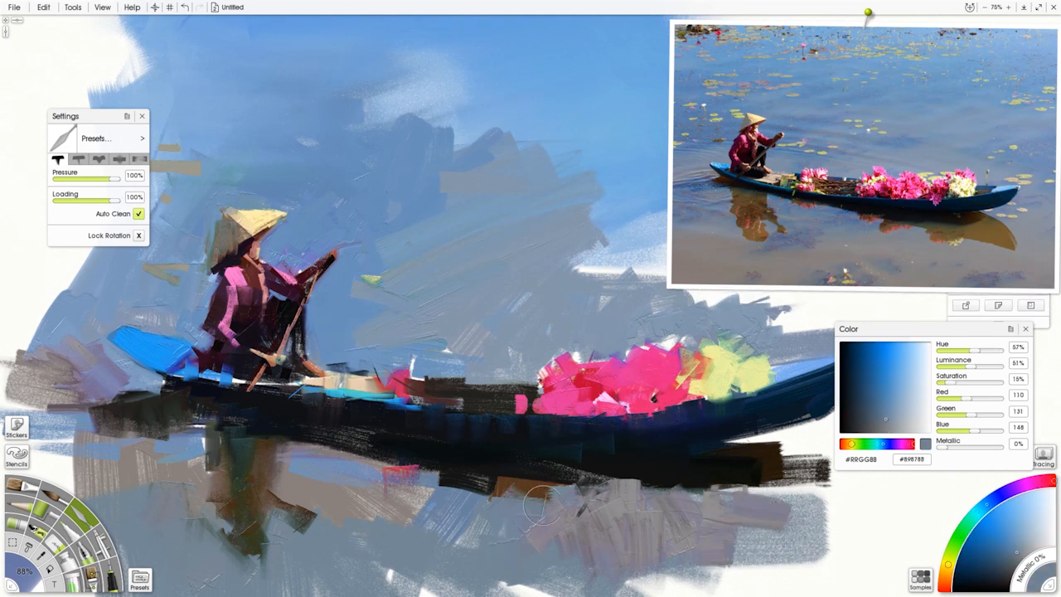
{"action": "left_click", "coordinate": [920, 283]}
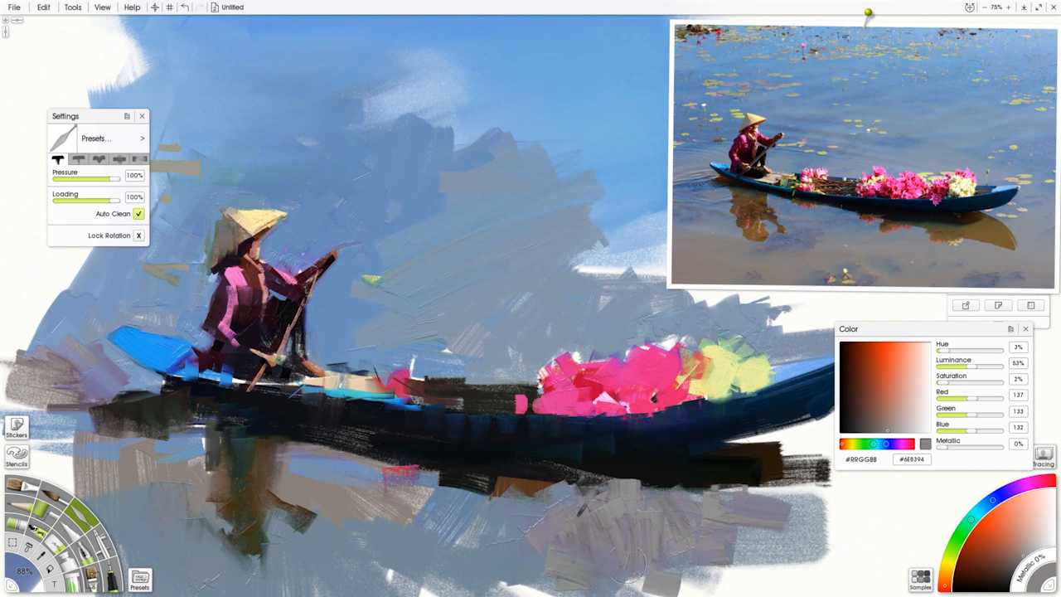
{"action": "left_click_drag", "start_coordinate": [469, 535], "coordinate": [481, 575]}
{"action": "mouse_move", "coordinate": [531, 544]}
{"action": "left_mouse_down"}
{"action": "mouse_move", "coordinate": [509, 564]}
{"action": "mouse_move", "coordinate": [531, 577]}
{"action": "mouse_move", "coordinate": [497, 582]}
{"action": "mouse_move", "coordinate": [455, 554]}
{"action": "left_mouse_up"}
{"action": "left_click_drag", "start_coordinate": [528, 534], "coordinate": [554, 557]}
Darken the hull below the flowers with a shadow tone sampled from the photo.
{"action": "left_click", "coordinate": [909, 207]}
{"action": "mouse_move", "coordinate": [645, 449]}
{"action": "left_mouse_down"}
{"action": "mouse_move", "coordinate": [651, 422]}
{"action": "mouse_move", "coordinate": [616, 448]}
{"action": "left_mouse_up"}
{"action": "left_click_drag", "start_coordinate": [610, 420], "coordinate": [596, 450]}
Cover the brown water beside the rower's reflection with slate blue and darken the hull above it.
{"action": "left_click", "coordinate": [804, 249]}
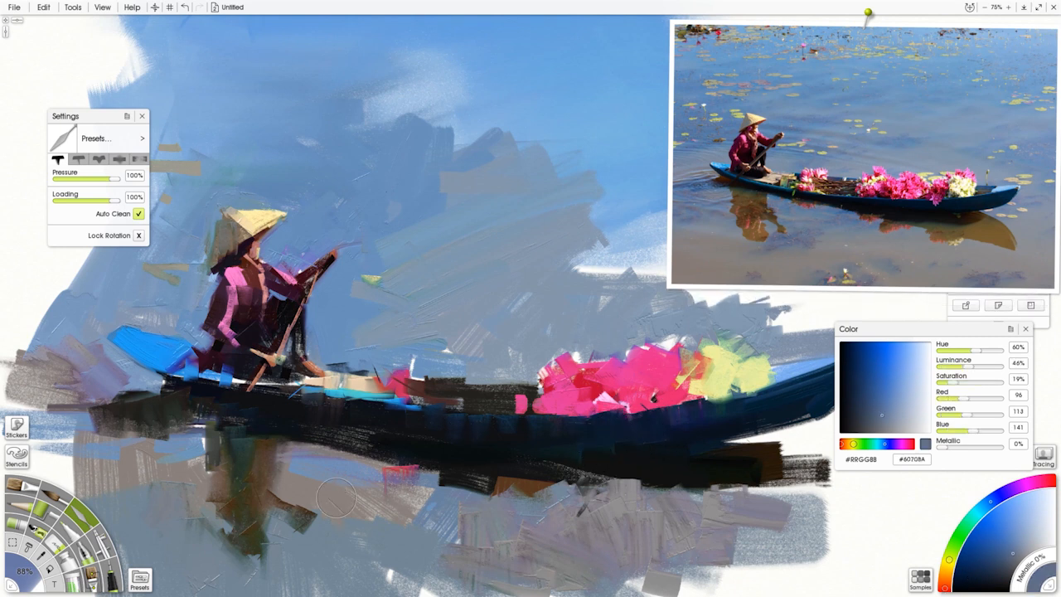
{"action": "left_click_drag", "start_coordinate": [322, 491], "coordinate": [342, 522]}
{"action": "left_click_drag", "start_coordinate": [342, 522], "coordinate": [367, 496]}
{"action": "mouse_move", "coordinate": [383, 533]}
{"action": "left_mouse_down"}
{"action": "mouse_move", "coordinate": [411, 531]}
{"action": "mouse_move", "coordinate": [346, 536]}
{"action": "left_mouse_up"}
{"action": "left_click_drag", "start_coordinate": [419, 505], "coordinate": [381, 572]}
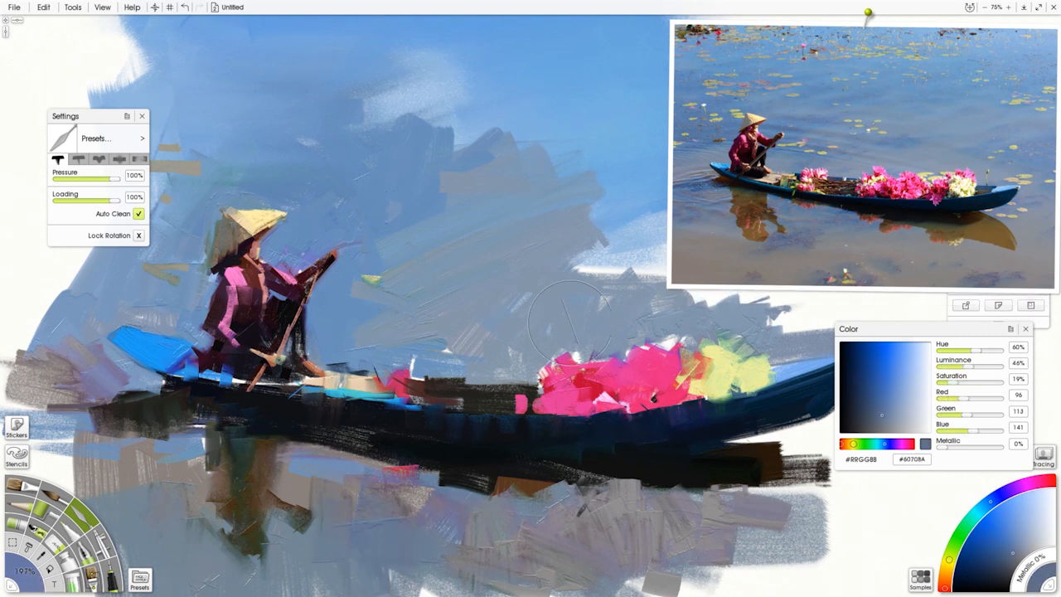
{"action": "left_click", "coordinate": [852, 201]}
{"action": "left_click_drag", "start_coordinate": [359, 429], "coordinate": [307, 431]}
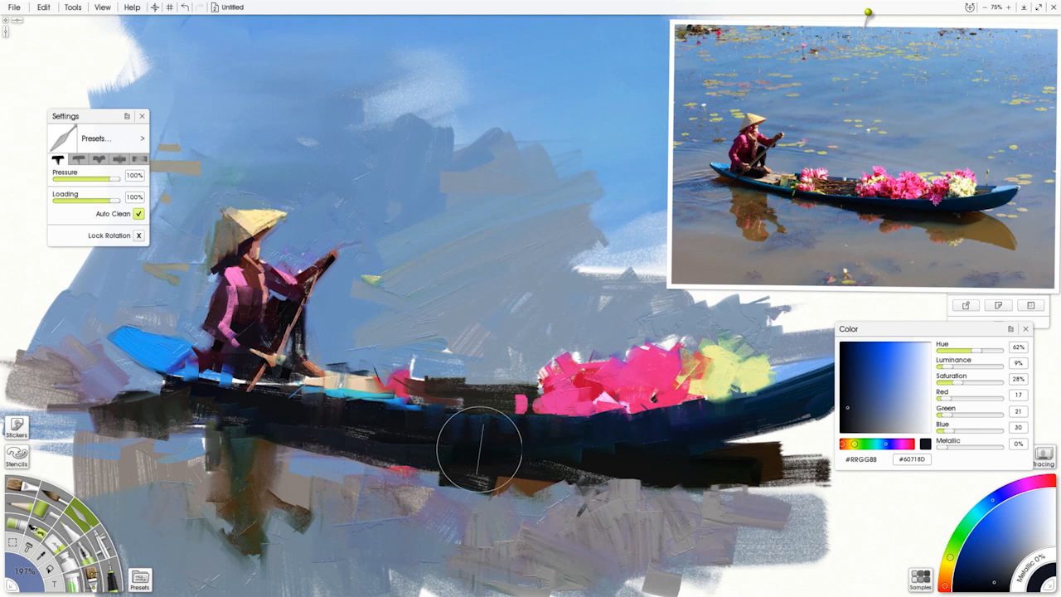
Blend the water above the boat with large knife strokes of sampled grey-blue.
{"action": "left_click", "coordinate": [607, 331], "text": "alt"}
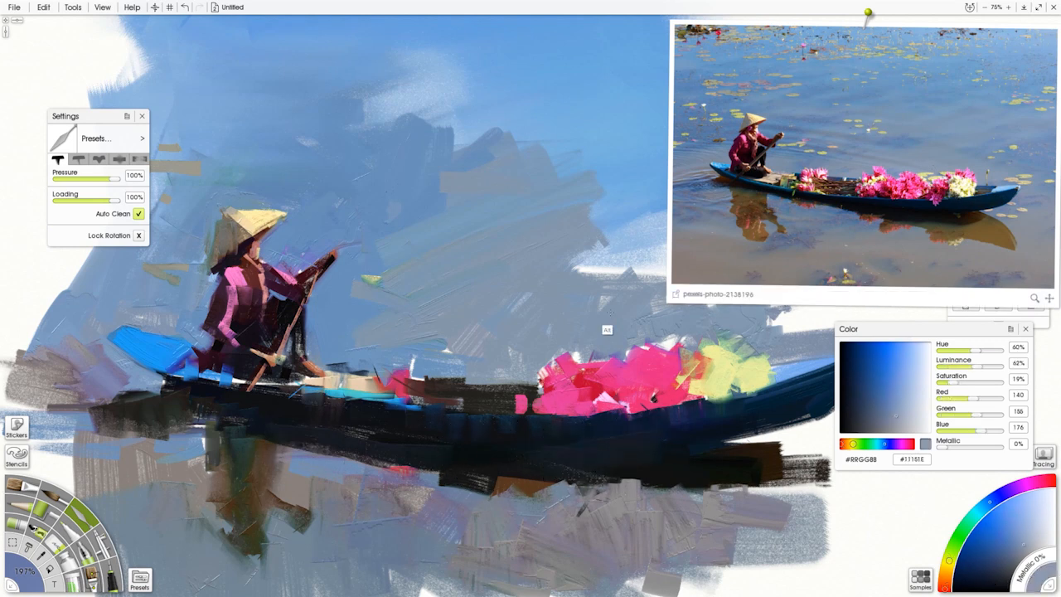
{"action": "left_click", "coordinate": [884, 177], "text": "alt"}
{"action": "left_click_drag", "start_coordinate": [574, 261], "coordinate": [617, 263]}
{"action": "left_click_drag", "start_coordinate": [615, 278], "coordinate": [615, 220]}
{"action": "left_click_drag", "start_coordinate": [587, 313], "coordinate": [585, 224]}
{"action": "mouse_move", "coordinate": [497, 206]}
{"action": "left_mouse_down"}
{"action": "mouse_move", "coordinate": [474, 70]}
{"action": "mouse_move", "coordinate": [427, 170]}
{"action": "left_mouse_up"}
{"action": "left_click_drag", "start_coordinate": [443, 279], "coordinate": [555, 145]}
{"action": "left_click_drag", "start_coordinate": [472, 153], "coordinate": [460, 65]}
{"action": "left_click_drag", "start_coordinate": [577, 125], "coordinate": [627, 286]}
Move the reference photo aside and extend the blended blue-violet water above the flowers and bow.
{"action": "left_click", "coordinate": [964, 210], "text": "alt"}
{"action": "left_click_drag", "start_coordinate": [754, 232], "coordinate": [901, 229]}
{"action": "left_click_drag", "start_coordinate": [734, 302], "coordinate": [758, 174]}
{"action": "left_click_drag", "start_coordinate": [659, 305], "coordinate": [675, 220]}
{"action": "mouse_move", "coordinate": [775, 290]}
{"action": "left_mouse_down"}
{"action": "mouse_move", "coordinate": [771, 228]}
{"action": "mouse_move", "coordinate": [783, 211]}
{"action": "left_mouse_up"}
{"action": "left_click_drag", "start_coordinate": [585, 145], "coordinate": [688, 220]}
{"action": "left_click", "coordinate": [724, 417], "text": "alt"}
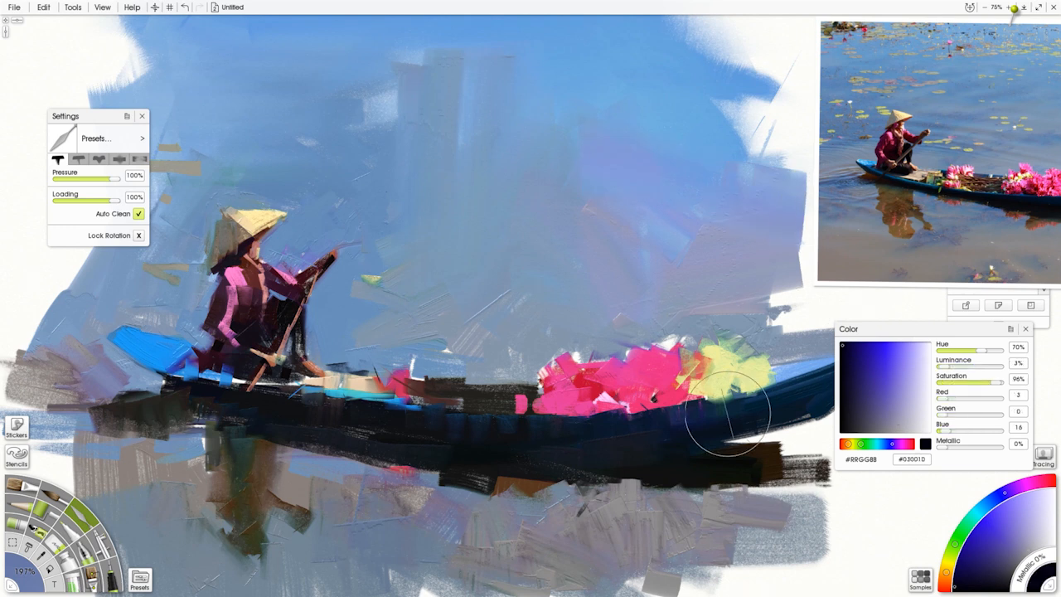
Bring the reference photo closer to the painting and set up the Oil Brush with 100% stiffness and 77% thinners.
{"action": "left_click_drag", "start_coordinate": [899, 232], "coordinate": [660, 257]}
{"action": "left_click", "coordinate": [23, 485]}
{"action": "left_click_drag", "start_coordinate": [96, 353], "coordinate": [121, 352]}
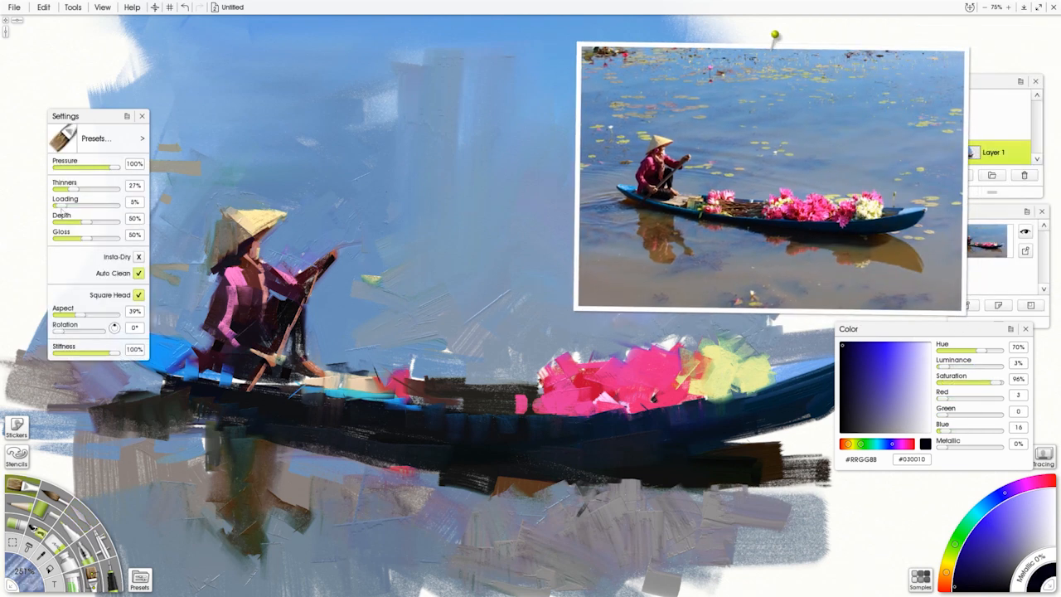
{"action": "left_click_drag", "start_coordinate": [72, 189], "coordinate": [104, 189]}
Refine the flower mass and the small clump in the middle of the boat with sampled grey-blue and pink.
{"action": "left_click", "coordinate": [472, 273], "text": "alt"}
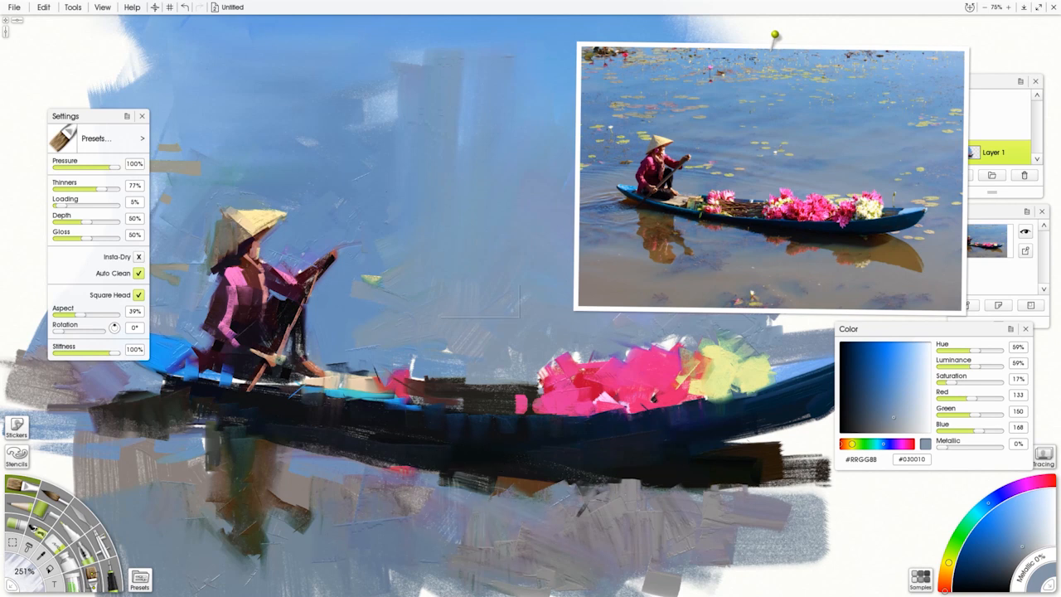
{"action": "left_click", "coordinate": [598, 386], "text": "alt"}
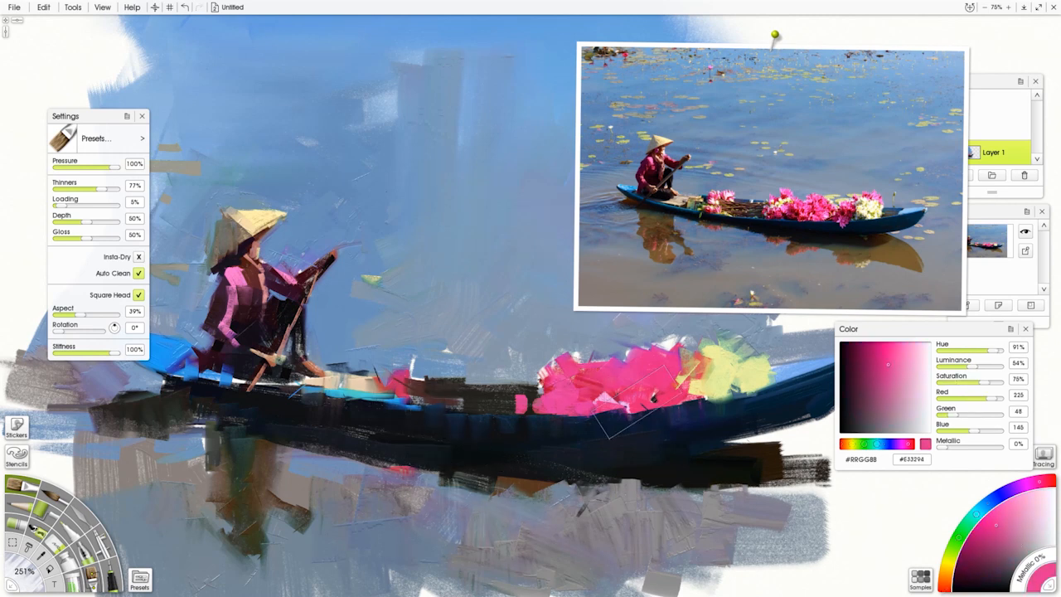
{"action": "left_click_drag", "start_coordinate": [401, 383], "coordinate": [440, 393]}
{"action": "left_click_drag", "start_coordinate": [505, 404], "coordinate": [456, 390]}
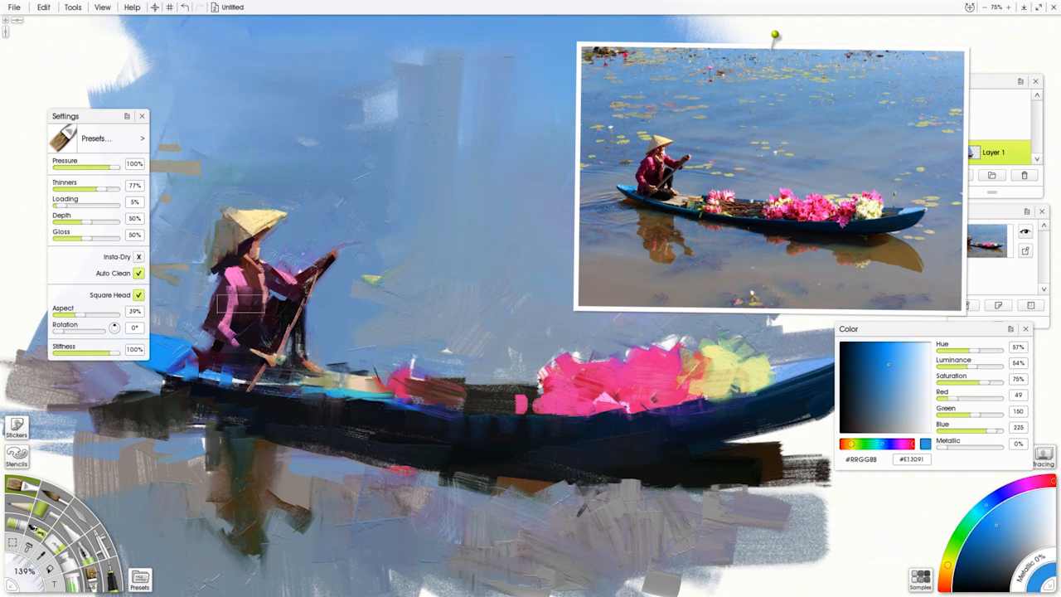
Touch up the rower with sampled colours and dab small lily pads on the water beside the paddle.
{"action": "left_click", "coordinate": [244, 332], "text": "alt"}
{"action": "left_click", "coordinate": [341, 310], "text": "alt"}
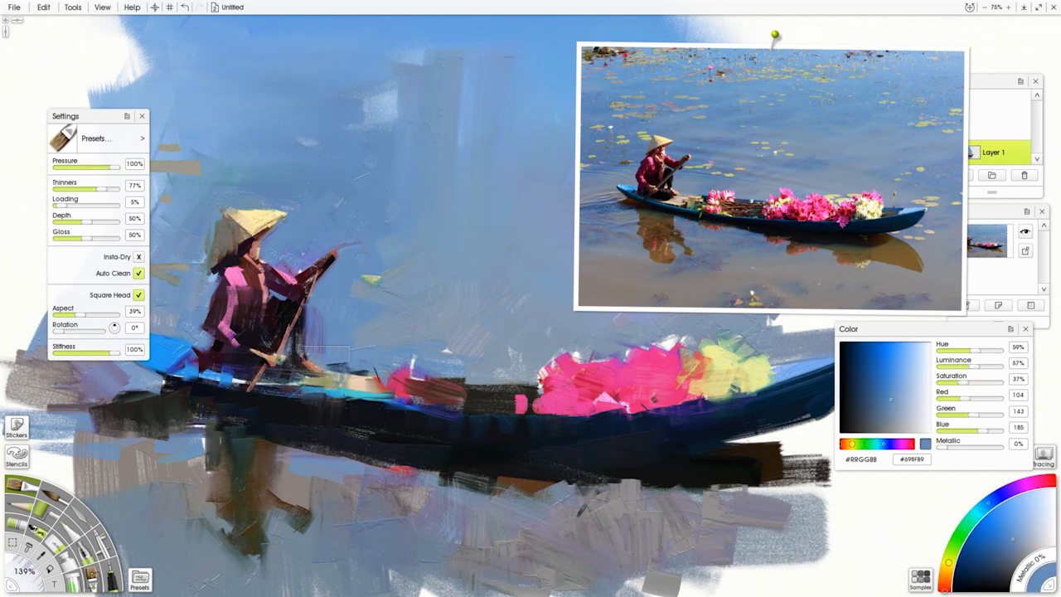
{"action": "left_click", "coordinate": [262, 228], "text": "alt"}
{"action": "left_click_drag", "start_coordinate": [440, 311], "coordinate": [370, 308]}
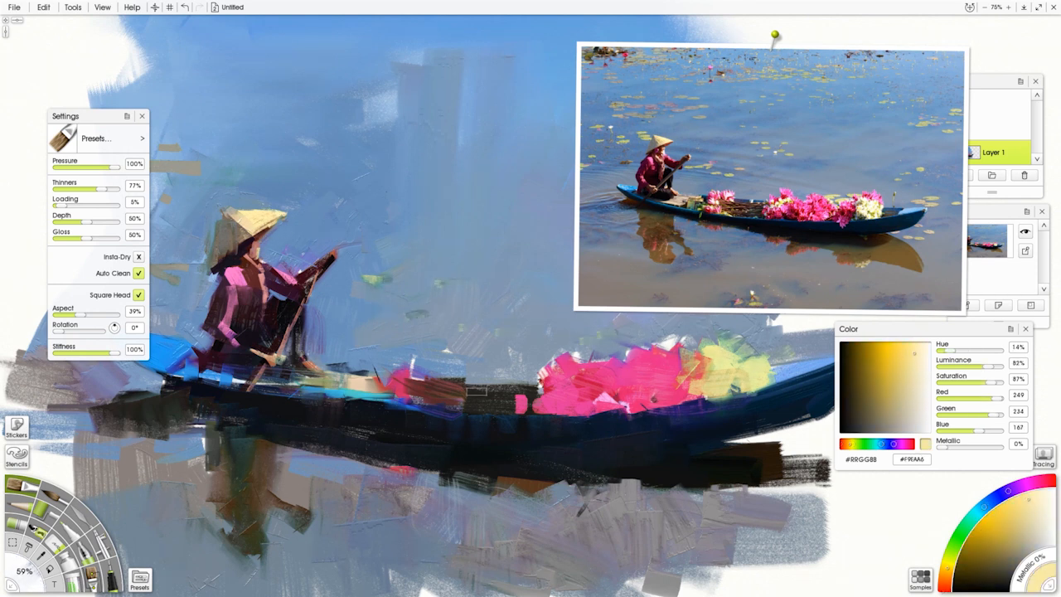
Set thinners to 38%, add lily pads above the flowers and trim the flowers' upper edge with sampled grey-blue.
{"action": "left_click_drag", "start_coordinate": [98, 189], "coordinate": [77, 190]}
{"action": "left_click_drag", "start_coordinate": [522, 346], "coordinate": [544, 347]}
{"action": "left_click", "coordinate": [518, 370], "text": "alt"}
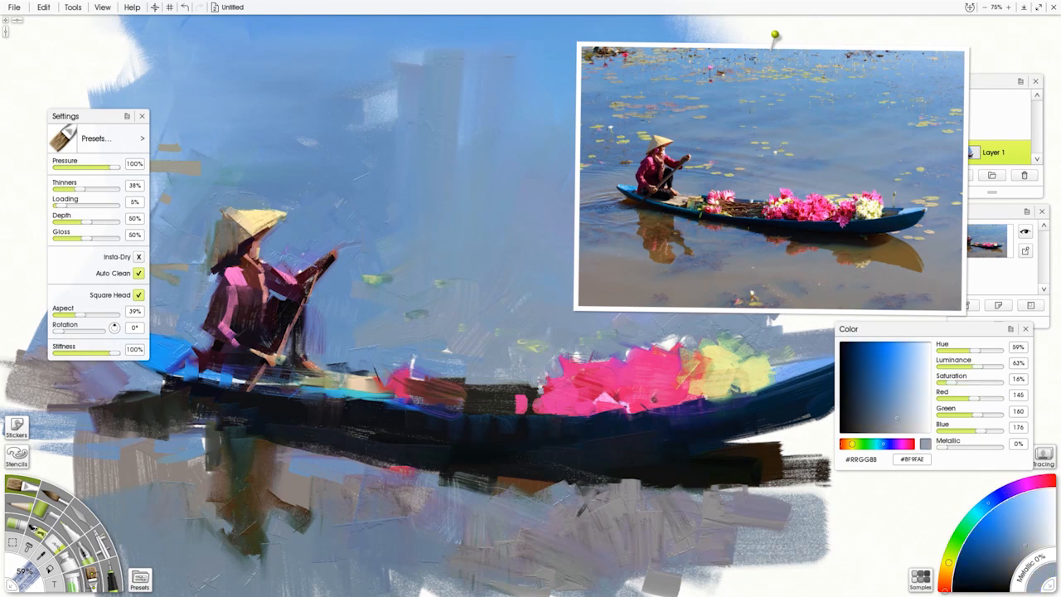
{"action": "left_click_drag", "start_coordinate": [647, 355], "coordinate": [677, 361]}
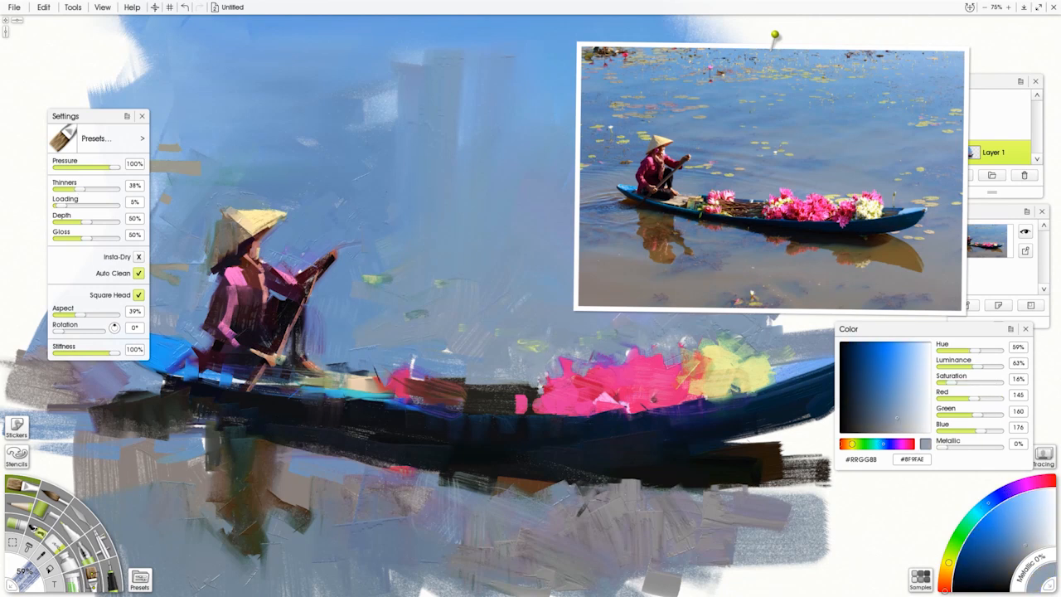
Rework the dark hull and the pale yellow flowers near the bow with sampled dark navy, straw and water tones.
{"action": "left_click", "coordinate": [475, 403], "text": "alt"}
{"action": "left_click", "coordinate": [456, 378], "text": "alt"}
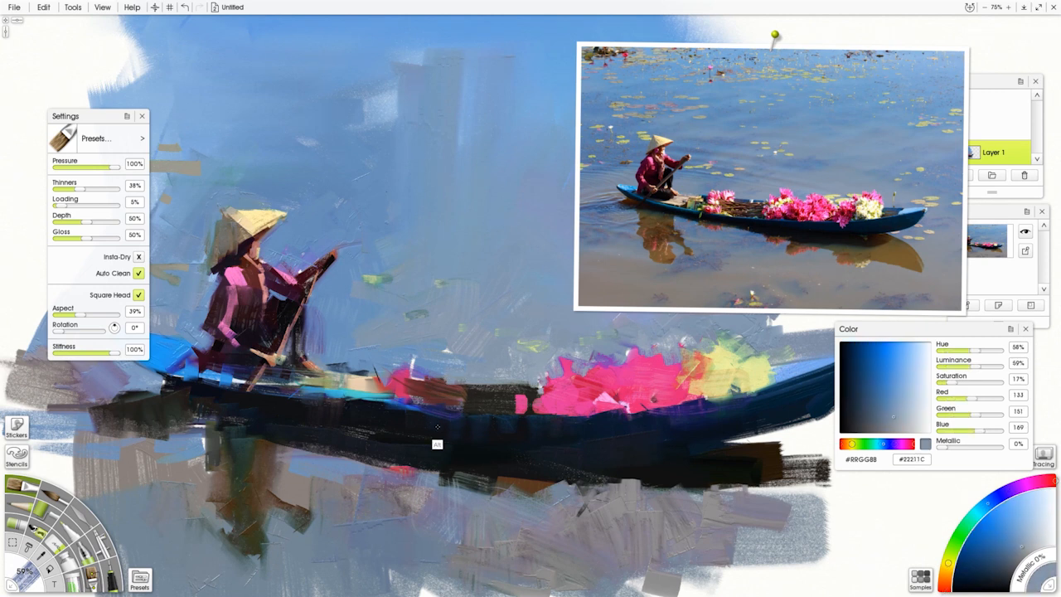
{"action": "left_click", "coordinate": [907, 219], "text": "alt"}
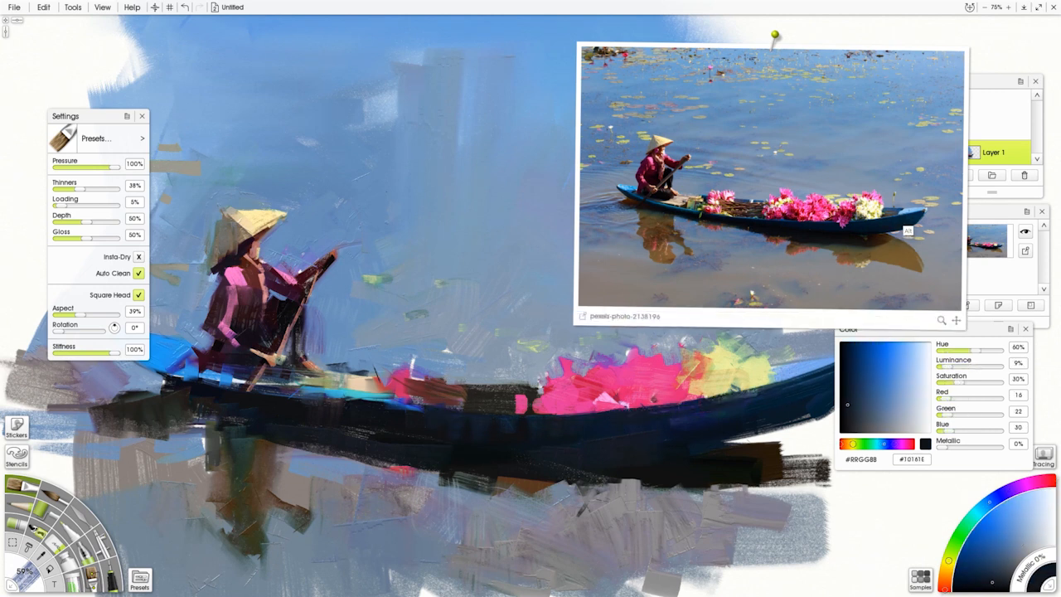
{"action": "left_click", "coordinate": [728, 383], "text": "alt"}
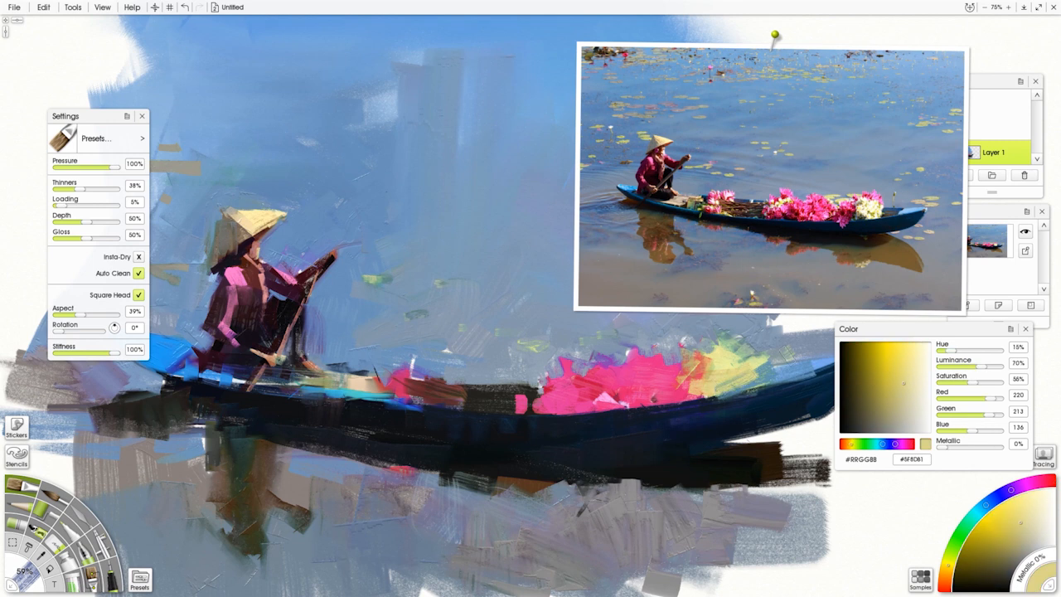
{"action": "left_click", "coordinate": [771, 365], "text": "alt"}
Paint the curved brown reflection below the bow with a colour sampled from the photo.
{"action": "left_click", "coordinate": [876, 275], "text": "alt"}
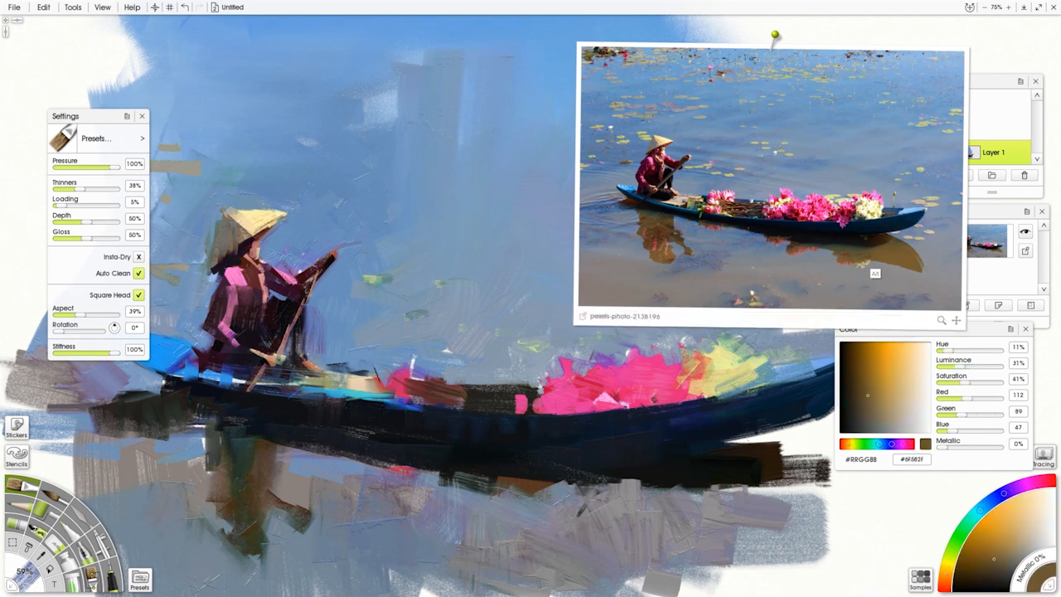
{"action": "left_click_drag", "start_coordinate": [735, 466], "coordinate": [800, 536]}
{"action": "left_click_drag", "start_coordinate": [748, 483], "coordinate": [781, 547]}
{"action": "mouse_move", "coordinate": [683, 497]}
{"action": "left_mouse_down"}
{"action": "mouse_move", "coordinate": [756, 500]}
{"action": "mouse_move", "coordinate": [744, 537]}
{"action": "mouse_move", "coordinate": [769, 551]}
{"action": "left_mouse_up"}
{"action": "left_click_drag", "start_coordinate": [751, 495], "coordinate": [794, 530]}
Shape the bow and its reflection with sampled grey-blue water strokes, moving the colour panel out of the way.
{"action": "left_click", "coordinate": [920, 250], "text": "alt"}
{"action": "mouse_move", "coordinate": [786, 431]}
{"action": "left_mouse_down"}
{"action": "mouse_move", "coordinate": [773, 452]}
{"action": "mouse_move", "coordinate": [744, 446]}
{"action": "mouse_move", "coordinate": [796, 501]}
{"action": "left_mouse_up"}
{"action": "left_click_drag", "start_coordinate": [795, 452], "coordinate": [817, 489]}
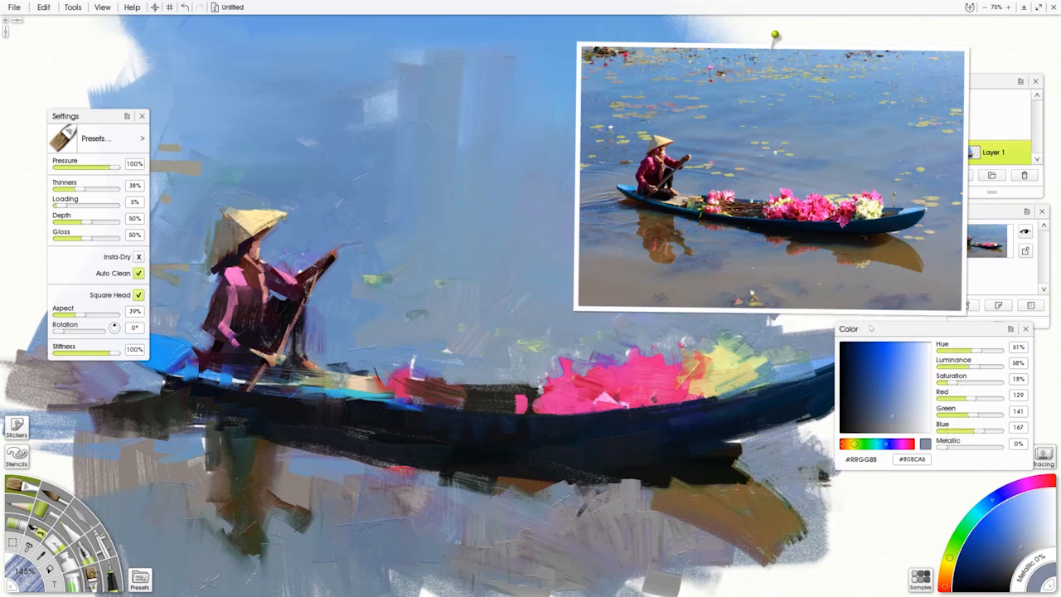
{"action": "left_click_drag", "start_coordinate": [879, 329], "coordinate": [939, 325]}
{"action": "left_click_drag", "start_coordinate": [803, 448], "coordinate": [885, 366]}
{"action": "mouse_move", "coordinate": [829, 425]}
{"action": "left_mouse_down"}
{"action": "mouse_move", "coordinate": [756, 454]}
{"action": "mouse_move", "coordinate": [734, 479]}
{"action": "left_mouse_up"}
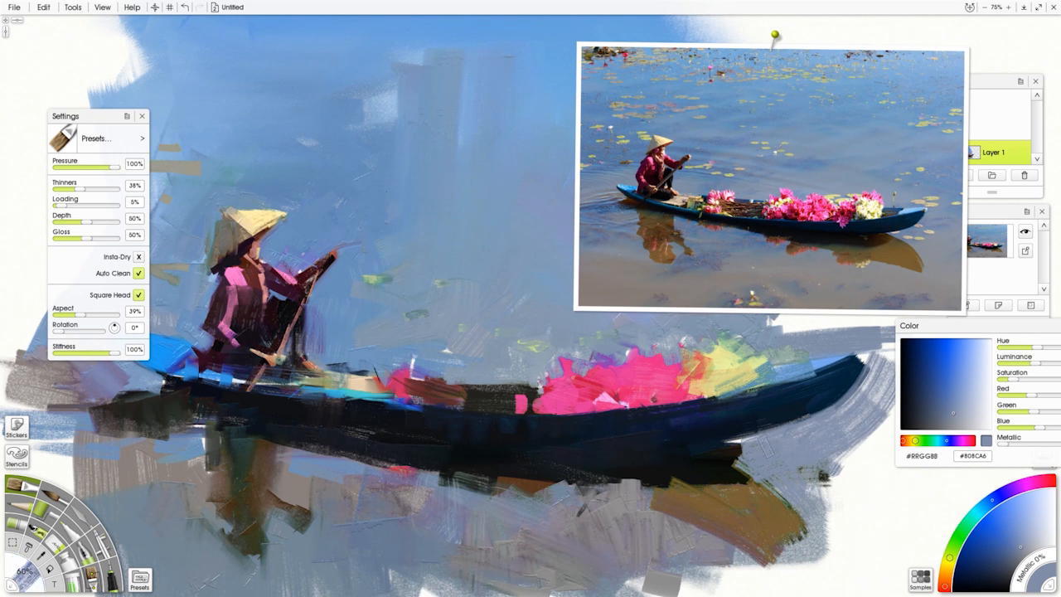
{"action": "left_click_drag", "start_coordinate": [758, 443], "coordinate": [724, 451]}
{"action": "left_click_drag", "start_coordinate": [724, 451], "coordinate": [758, 473]}
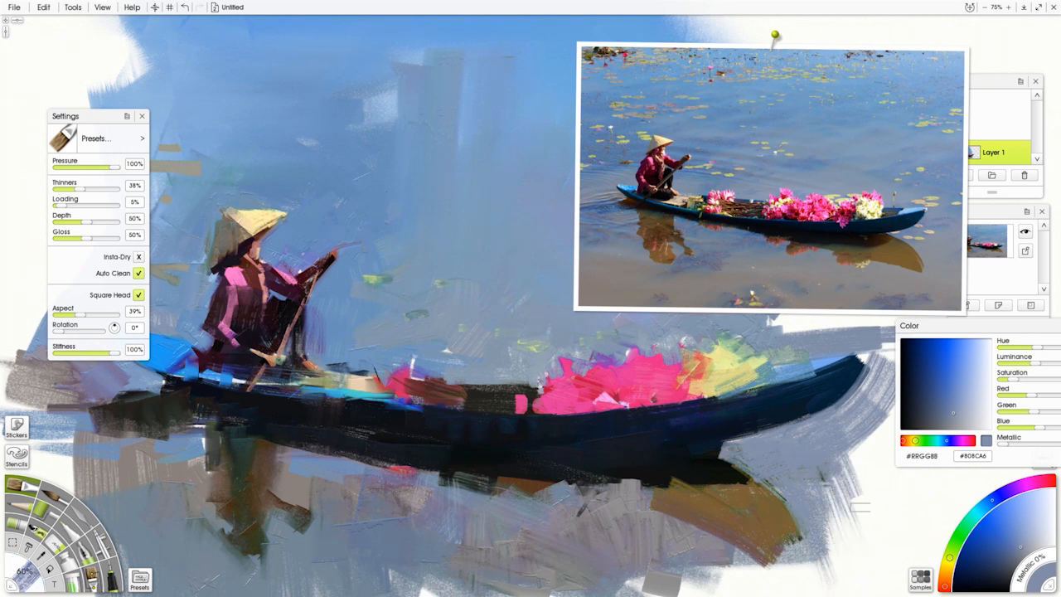
Extend the reflection along the hull's underside with sampled olive, brown and near-black tones.
{"action": "left_click", "coordinate": [849, 257], "text": "alt"}
{"action": "left_click", "coordinate": [660, 496], "text": "alt"}
{"action": "mouse_move", "coordinate": [663, 497]}
{"action": "left_mouse_down"}
{"action": "mouse_move", "coordinate": [562, 482]}
{"action": "mouse_move", "coordinate": [710, 478]}
{"action": "left_mouse_up"}
{"action": "left_click", "coordinate": [638, 469], "text": "alt"}
{"action": "left_click", "coordinate": [860, 250], "text": "alt"}
{"action": "left_click", "coordinate": [859, 251], "text": "alt"}
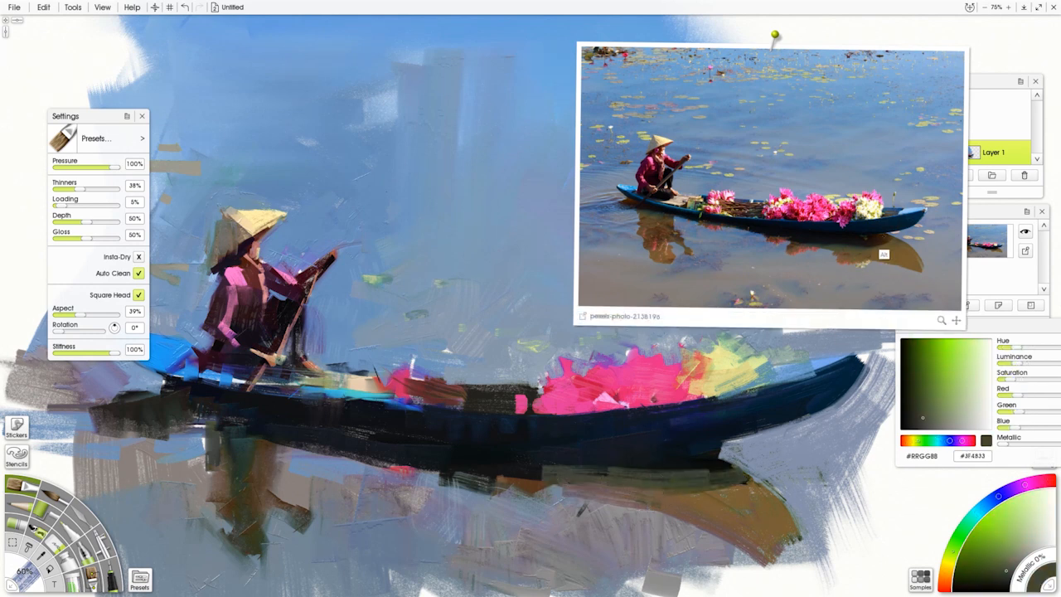
{"action": "left_click", "coordinate": [695, 472], "text": "alt"}
{"action": "left_click", "coordinate": [713, 465], "text": "alt"}
{"action": "left_click", "coordinate": [694, 456], "text": "alt"}
{"action": "left_click", "coordinate": [710, 478], "text": "alt"}
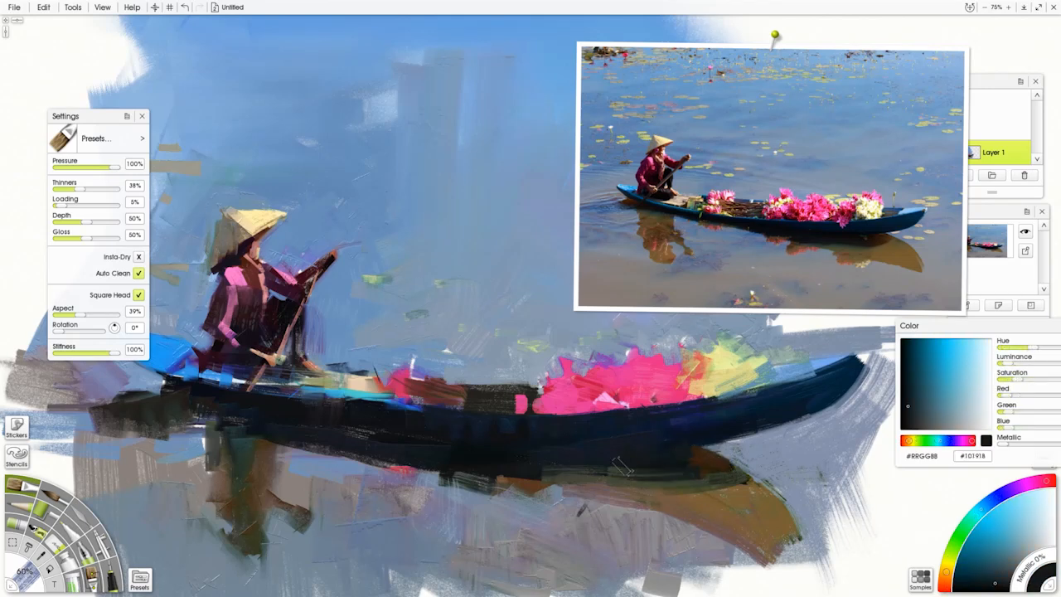
Refine the tip of the bow's reflection and fill the water around and below it with sampled grey.
{"action": "left_click", "coordinate": [787, 560], "text": "alt"}
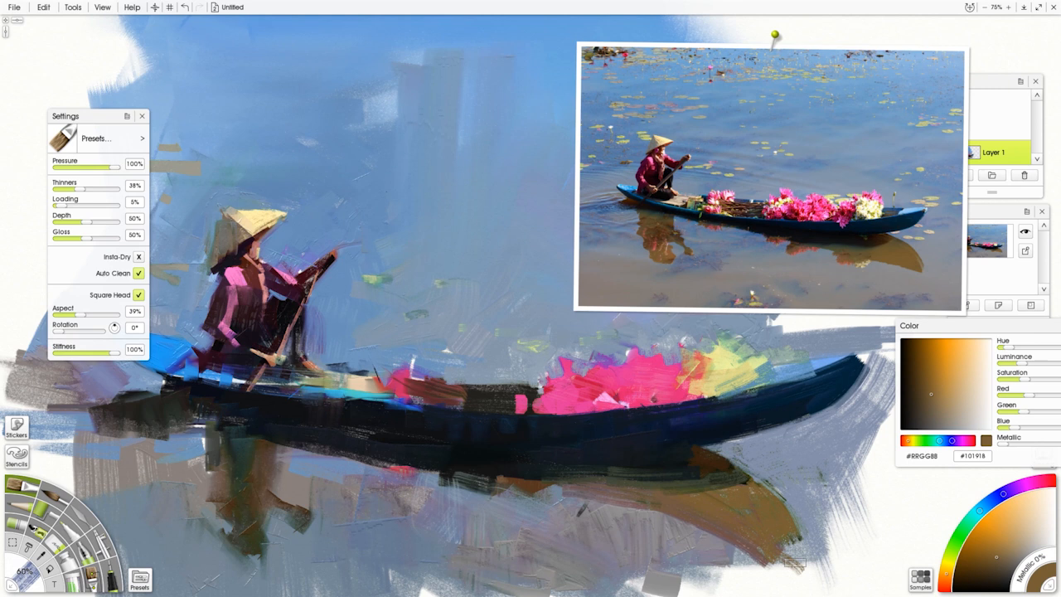
{"action": "left_click", "coordinate": [899, 271], "text": "alt"}
{"action": "mouse_move", "coordinate": [742, 568]}
{"action": "left_mouse_down"}
{"action": "mouse_move", "coordinate": [814, 586]}
{"action": "mouse_move", "coordinate": [659, 587]}
{"action": "left_mouse_up"}
{"action": "left_click_drag", "start_coordinate": [653, 541], "coordinate": [620, 586]}
{"action": "left_click_drag", "start_coordinate": [839, 496], "coordinate": [864, 579]}
{"action": "mouse_move", "coordinate": [484, 538]}
{"action": "left_mouse_down"}
{"action": "mouse_move", "coordinate": [666, 507]}
{"action": "mouse_move", "coordinate": [616, 500]}
{"action": "left_mouse_up"}
Repaint the rower's reflection with browns sampled from the photo and trim its edges with grey-blue water.
{"action": "left_click", "coordinate": [670, 261], "text": "alt"}
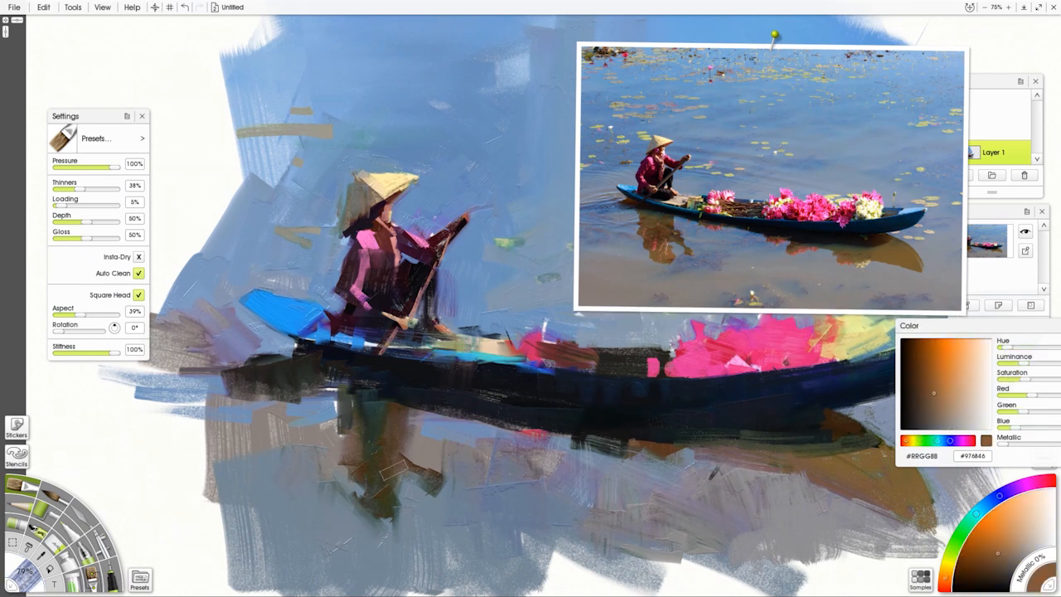
{"action": "left_click", "coordinate": [653, 265], "text": "alt"}
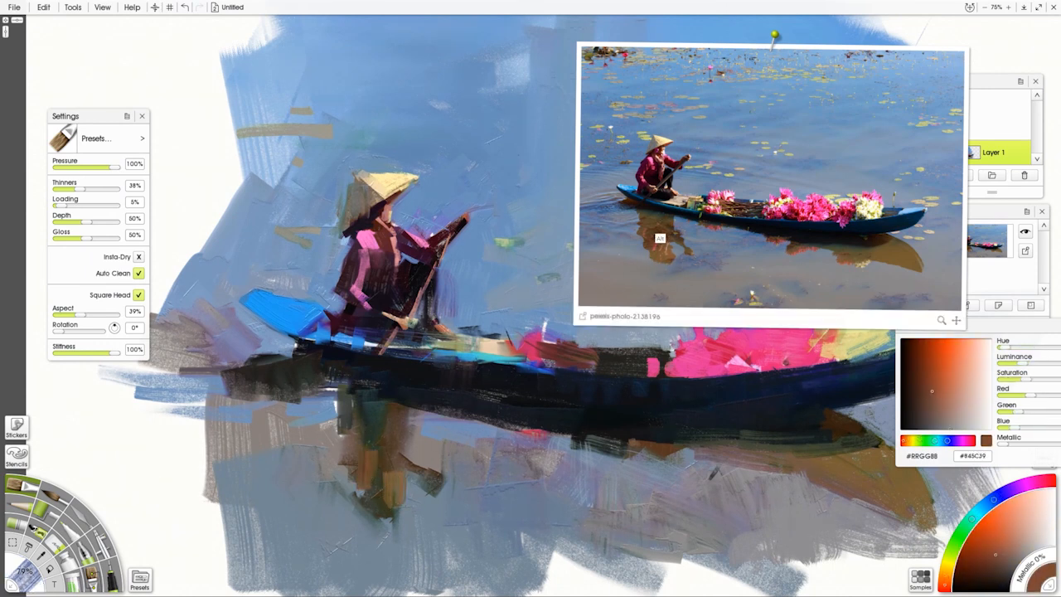
{"action": "left_click", "coordinate": [661, 238], "text": "alt"}
{"action": "left_click", "coordinate": [330, 502], "text": "alt"}
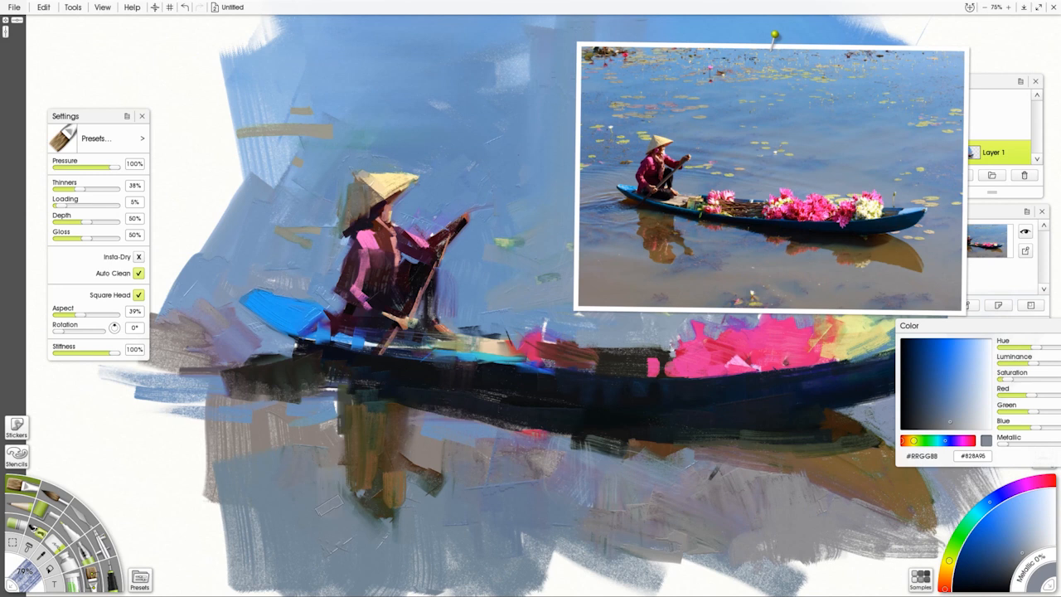
{"action": "left_click_drag", "start_coordinate": [340, 460], "coordinate": [330, 406]}
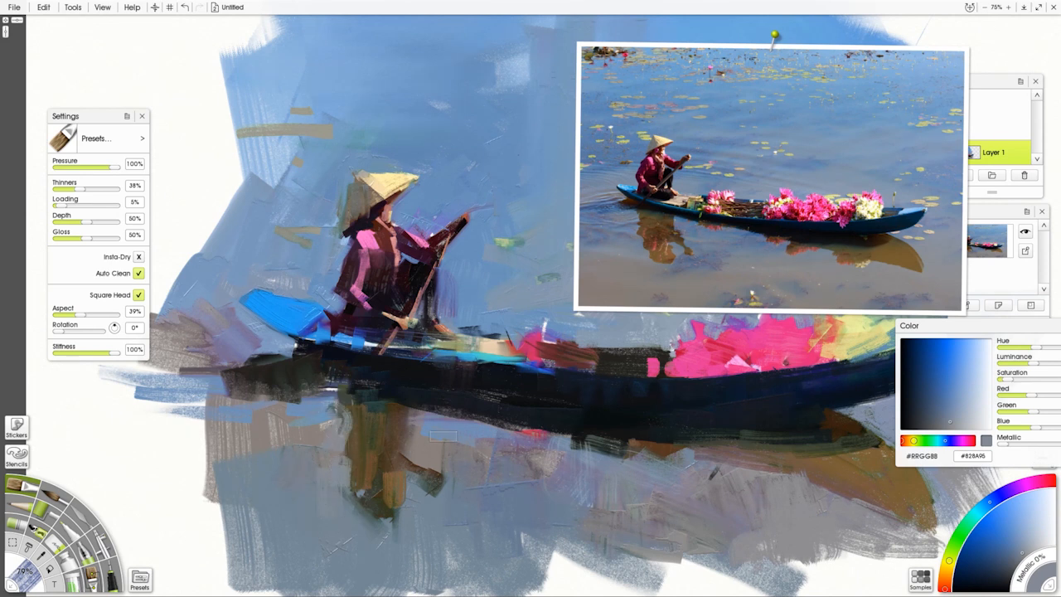
{"action": "left_click", "coordinate": [375, 506], "text": "alt"}
{"action": "mouse_move", "coordinate": [408, 467]}
{"action": "left_mouse_down"}
{"action": "mouse_move", "coordinate": [416, 442]}
{"action": "mouse_move", "coordinate": [430, 461]}
{"action": "mouse_move", "coordinate": [406, 406]}
{"action": "left_mouse_up"}
{"action": "left_click", "coordinate": [386, 451], "text": "alt"}
Darken the hull below the rower and outline the underside of the blue stern with sampled near-black.
{"action": "left_click", "coordinate": [658, 229]}
{"action": "left_click_drag", "start_coordinate": [351, 364], "coordinate": [361, 393]}
{"action": "left_click_drag", "start_coordinate": [292, 359], "coordinate": [284, 359]}
{"action": "mouse_move", "coordinate": [249, 311]}
{"action": "left_mouse_down"}
{"action": "mouse_move", "coordinate": [316, 363]}
{"action": "mouse_move", "coordinate": [243, 302]}
{"action": "mouse_move", "coordinate": [316, 342]}
{"action": "left_mouse_up"}
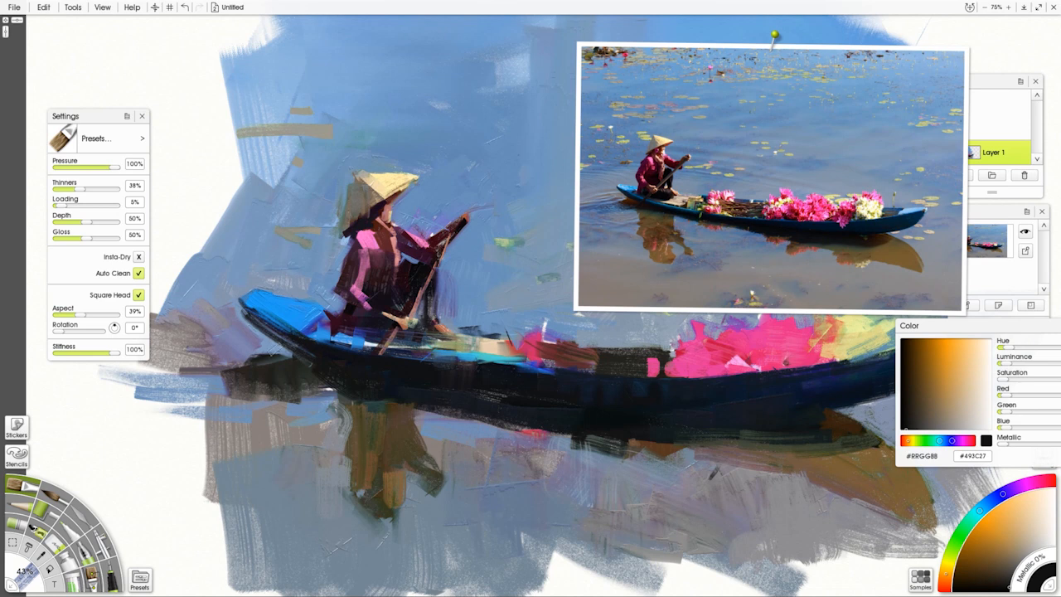
Lighten the stern with sampled blue and fill the gap beside the large flower pile with dark brown.
{"action": "left_click", "coordinate": [626, 201]}
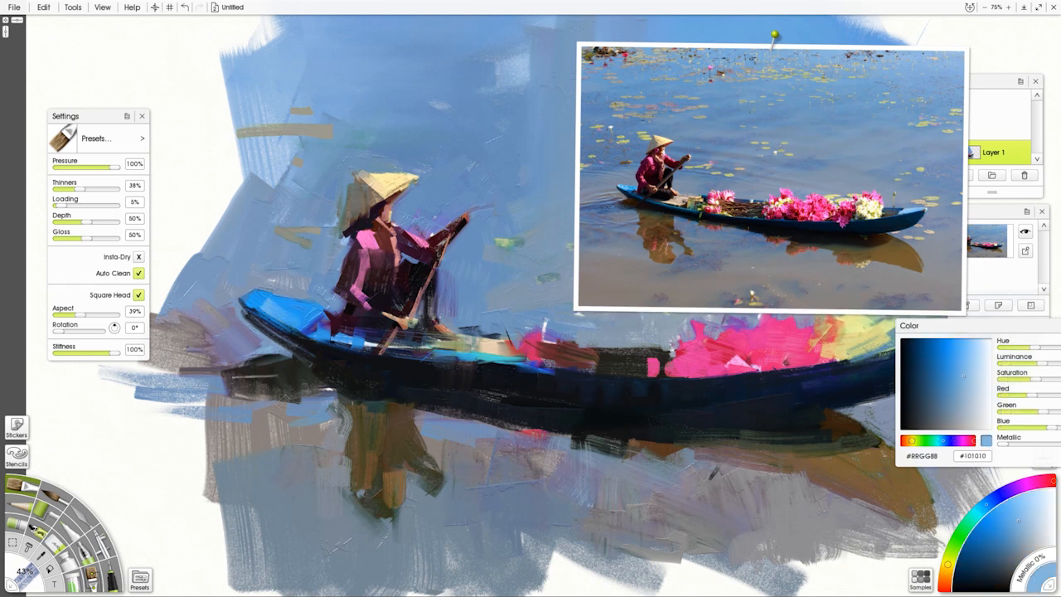
{"action": "left_click", "coordinate": [764, 209]}
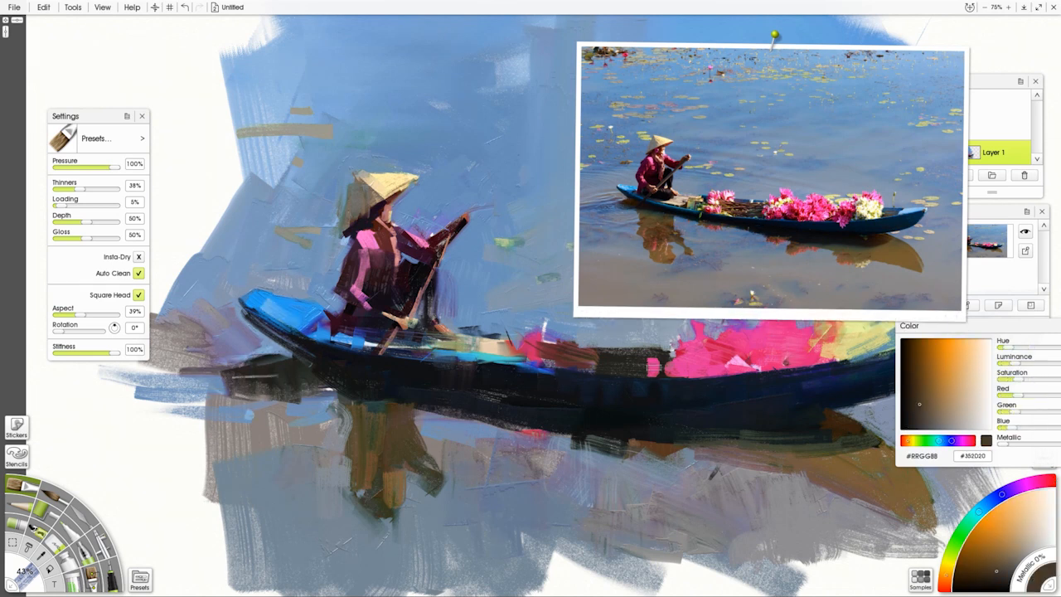
{"action": "left_click_drag", "start_coordinate": [740, 373], "coordinate": [854, 356]}
Model the large flower pile with sampled dark red shadows, crimson midtones and bright pink petals.
{"action": "left_click", "coordinate": [780, 364], "text": "alt"}
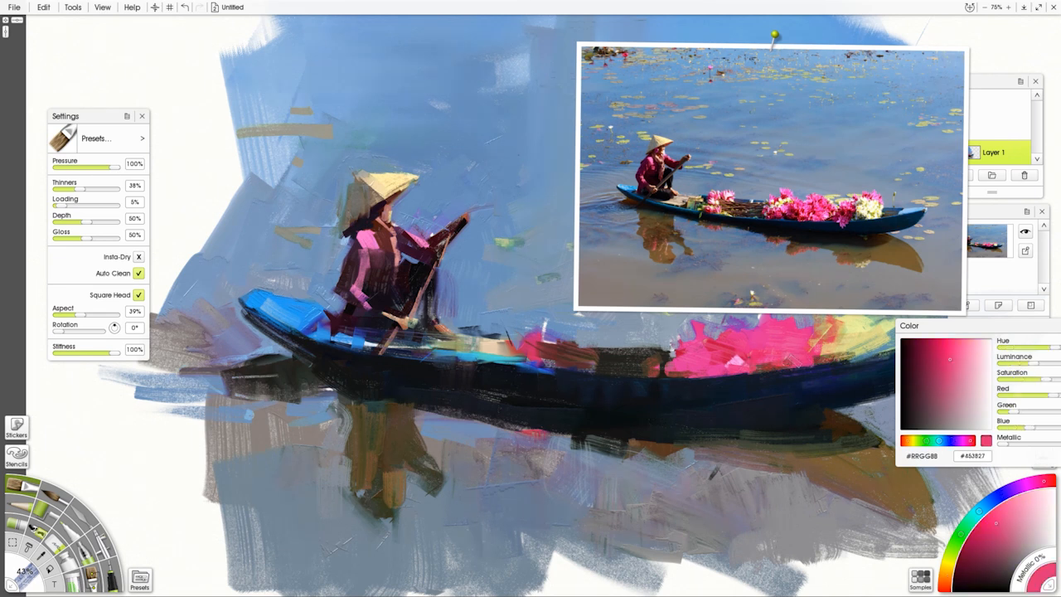
{"action": "mouse_move", "coordinate": [725, 400]}
{"action": "left_mouse_down"}
{"action": "mouse_move", "coordinate": [576, 417]}
{"action": "mouse_move", "coordinate": [561, 375]}
{"action": "left_mouse_up"}
{"action": "left_click", "coordinate": [791, 232]}
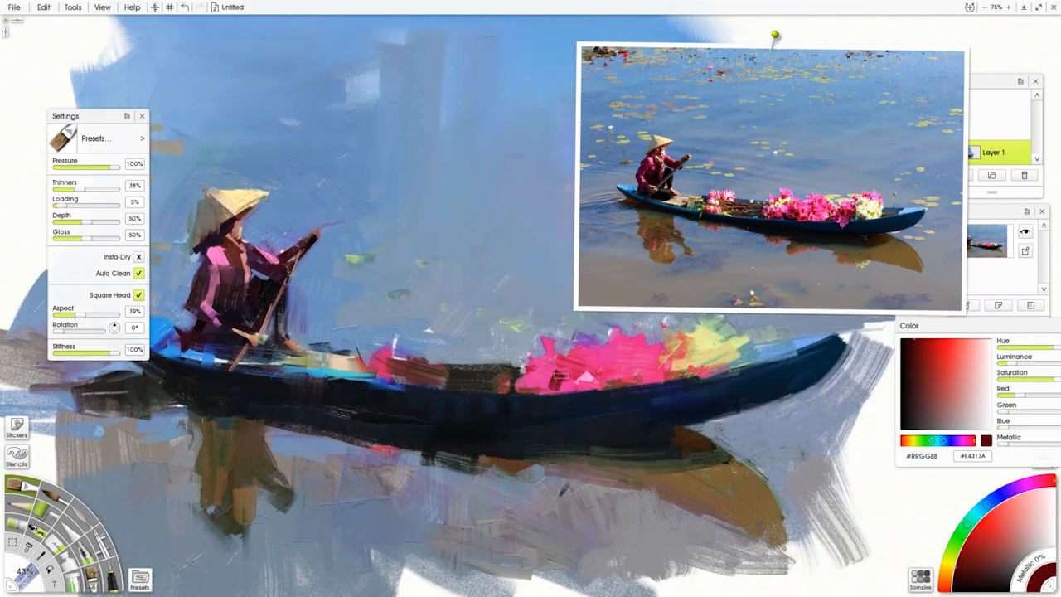
{"action": "left_click_drag", "start_coordinate": [648, 377], "coordinate": [694, 367]}
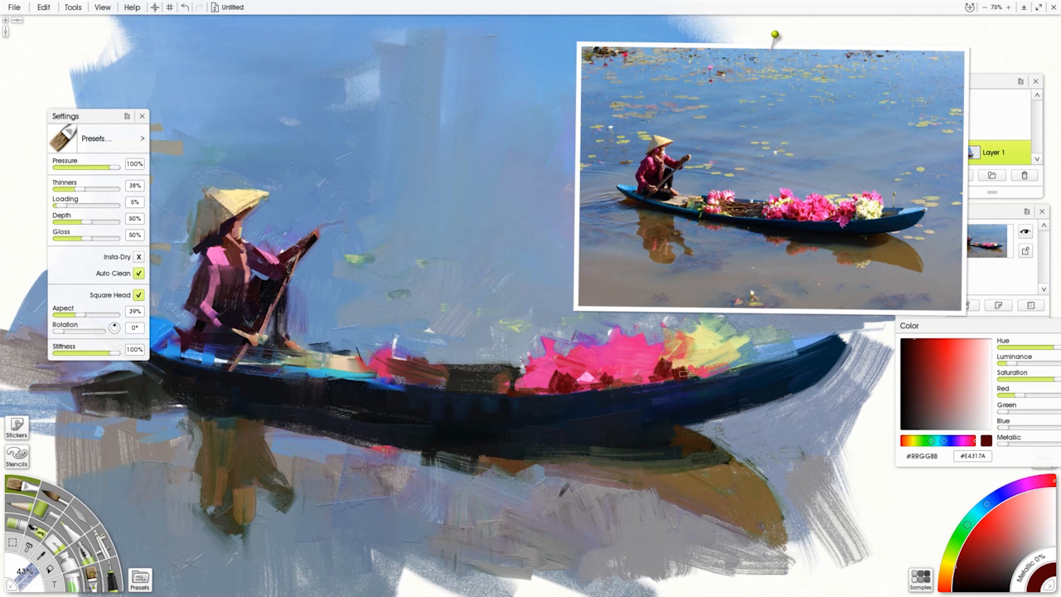
{"action": "left_click", "coordinate": [841, 229]}
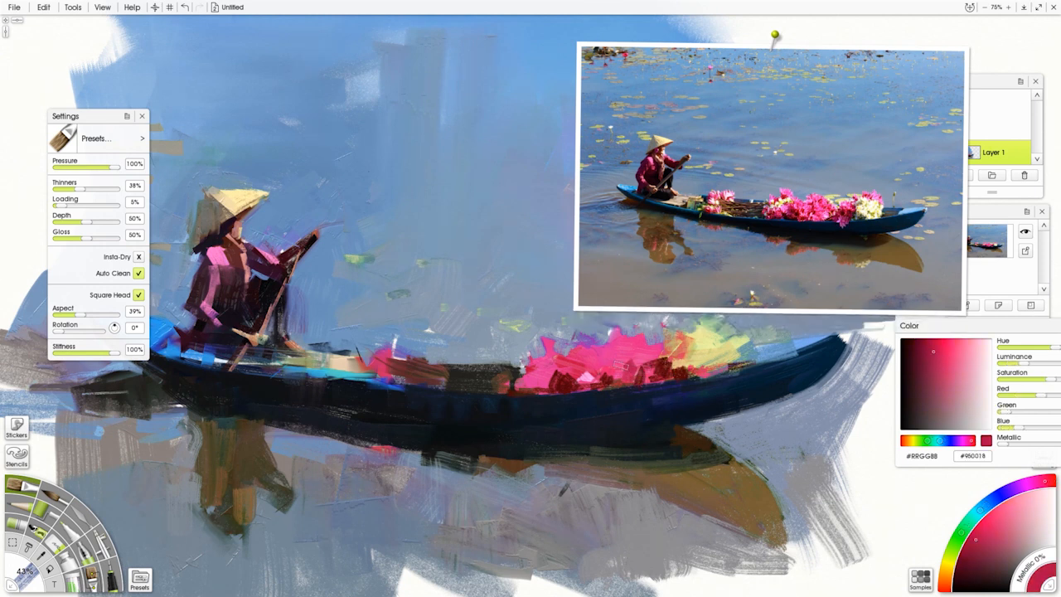
{"action": "left_click", "coordinate": [788, 212]}
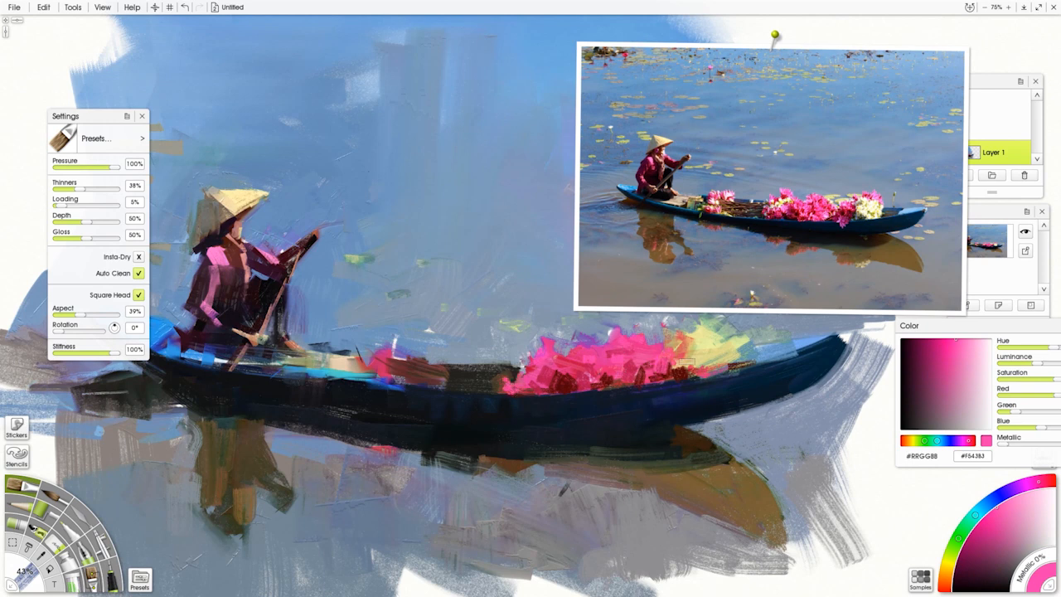
{"action": "left_click", "coordinate": [858, 221]}
Tidy the contours of the rower's hat and the paddle with sampled blue water tones.
{"action": "left_click", "coordinate": [291, 230], "text": "alt"}
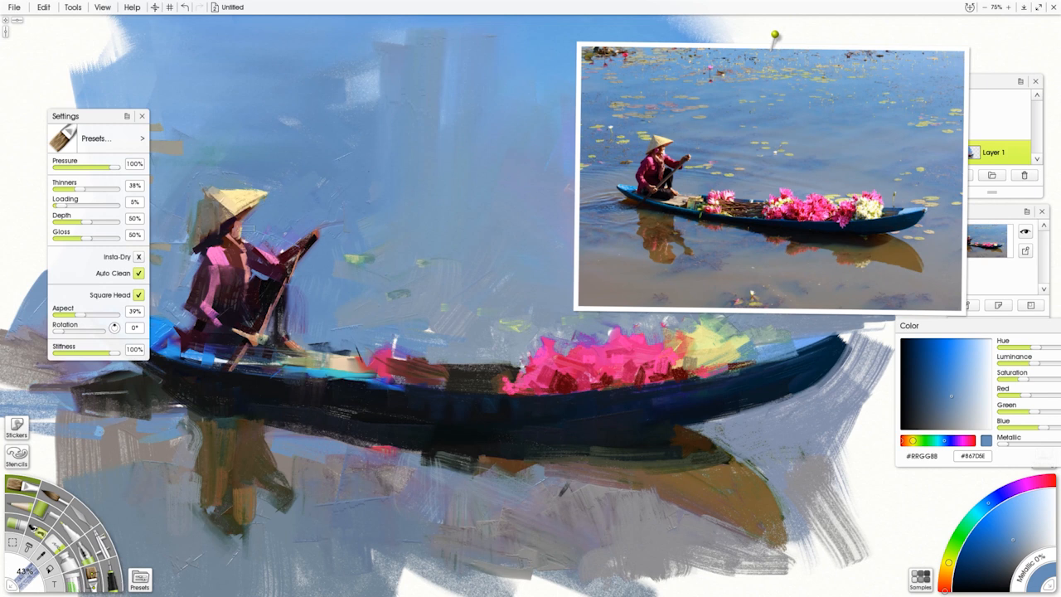
{"action": "left_click_drag", "start_coordinate": [276, 153], "coordinate": [440, 162]}
{"action": "left_click", "coordinate": [334, 248], "text": "alt"}
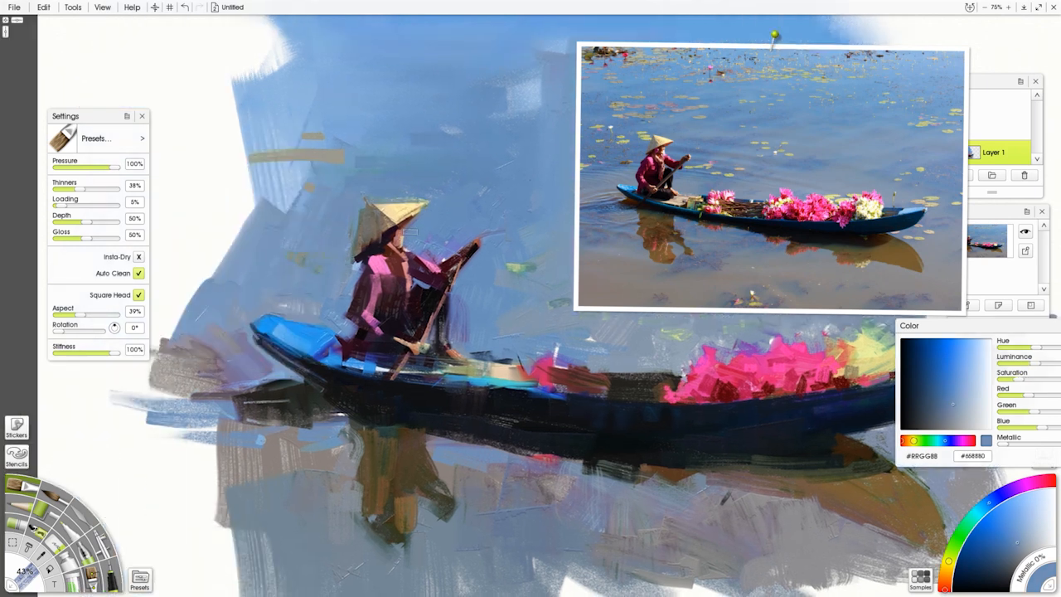
Refine the rower's head and repaint the hat with sampled straw tones, using a smaller brush for the highlights.
{"action": "left_click", "coordinate": [388, 258], "text": "alt"}
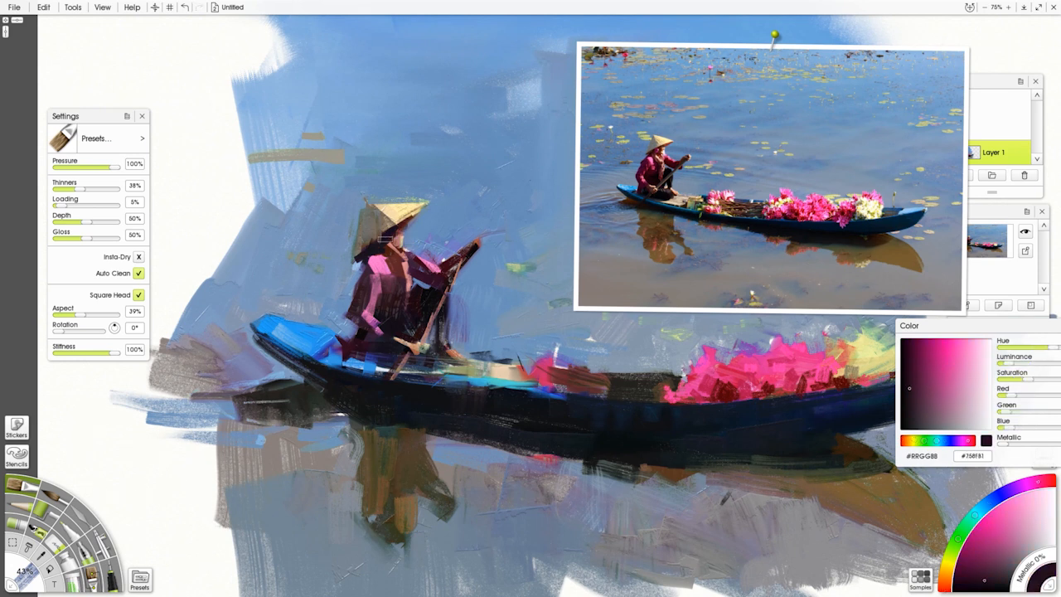
{"action": "left_click", "coordinate": [365, 246], "text": "alt"}
{"action": "left_click", "coordinate": [363, 253], "text": "alt"}
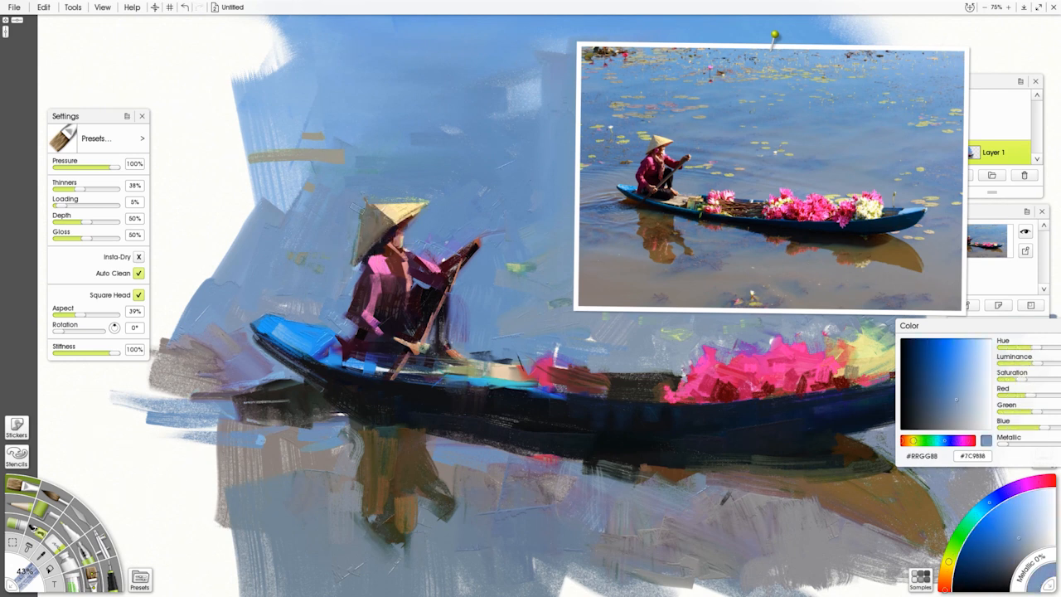
{"action": "left_click", "coordinate": [383, 212], "text": "alt"}
{"action": "key", "text": "bracketleft"}
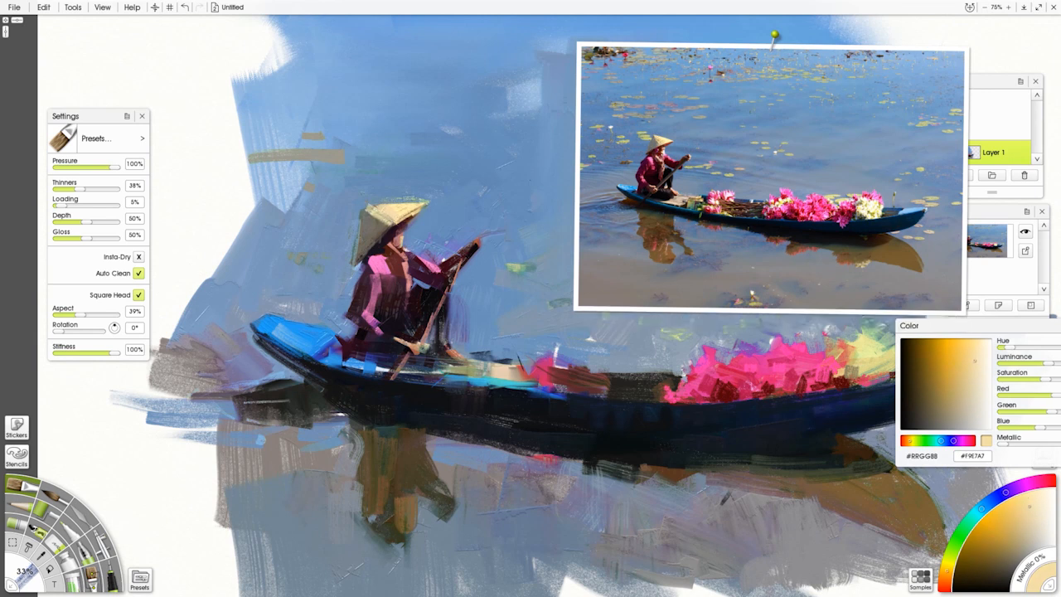
Rework the rower's raised hand and cuff with sampled pink, skin and brown tones, using the oil brush at 16% size.
{"action": "left_click", "coordinate": [417, 275], "text": "alt"}
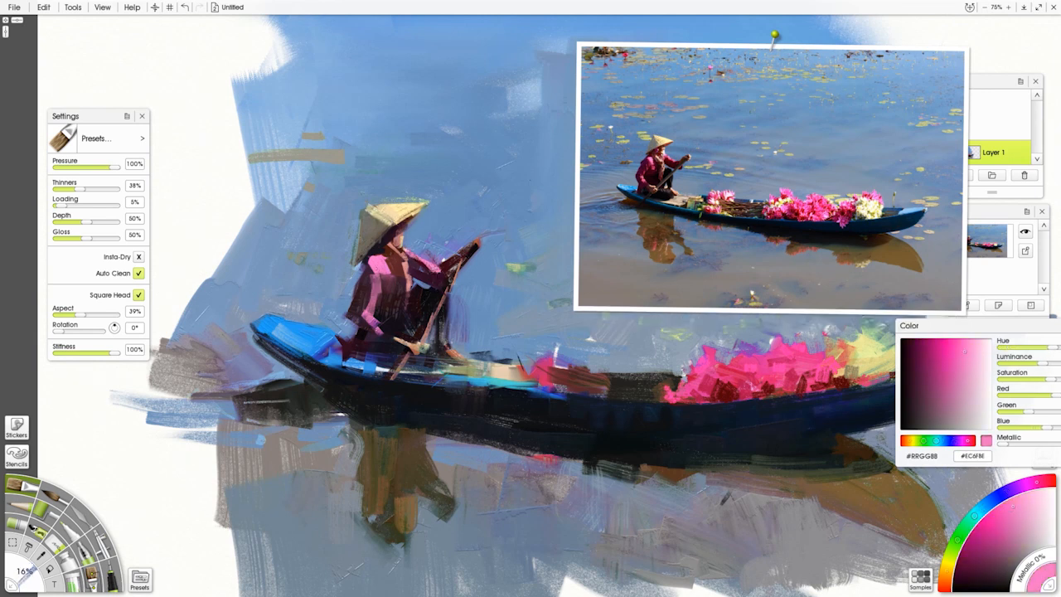
{"action": "left_click", "coordinate": [476, 265], "text": "alt"}
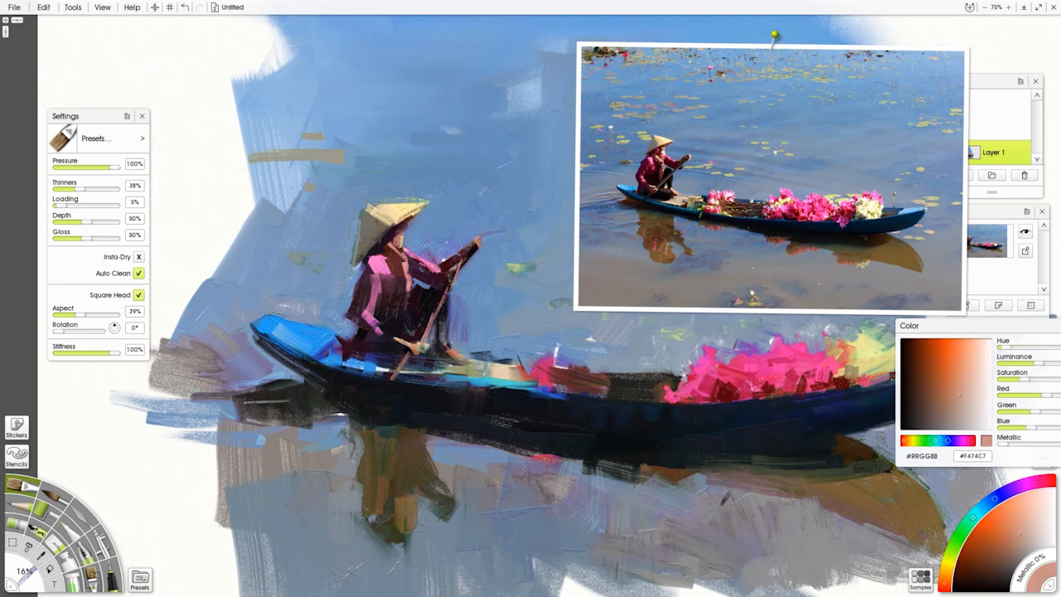
{"action": "left_click", "coordinate": [399, 256], "text": "alt"}
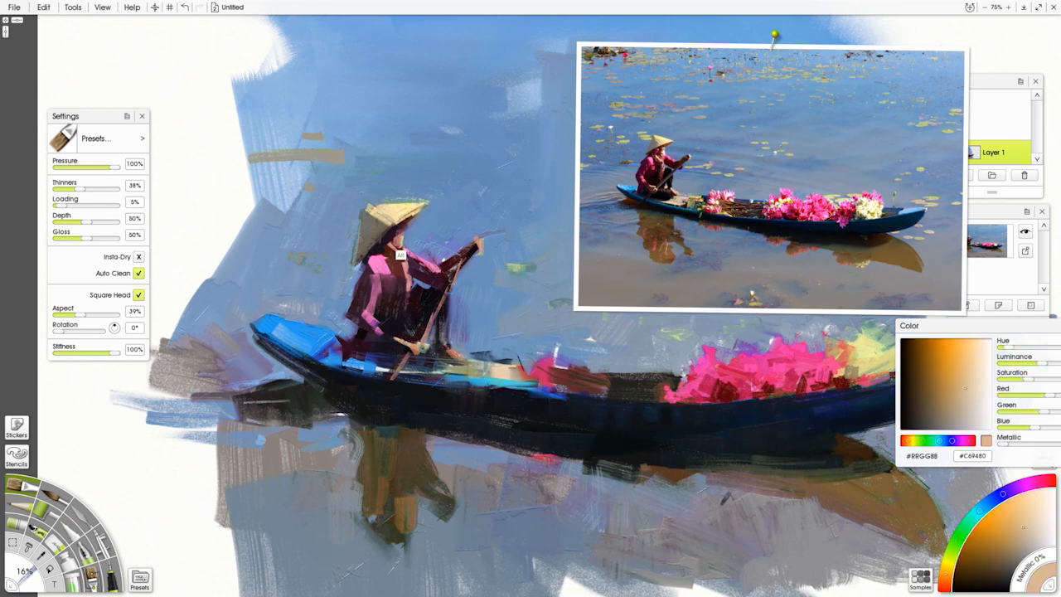
{"action": "left_click", "coordinate": [399, 255], "text": "alt"}
{"action": "left_click", "coordinate": [466, 265], "text": "alt"}
{"action": "left_click_drag", "start_coordinate": [480, 247], "coordinate": [474, 255]}
{"action": "left_click", "coordinate": [465, 269], "text": "alt"}
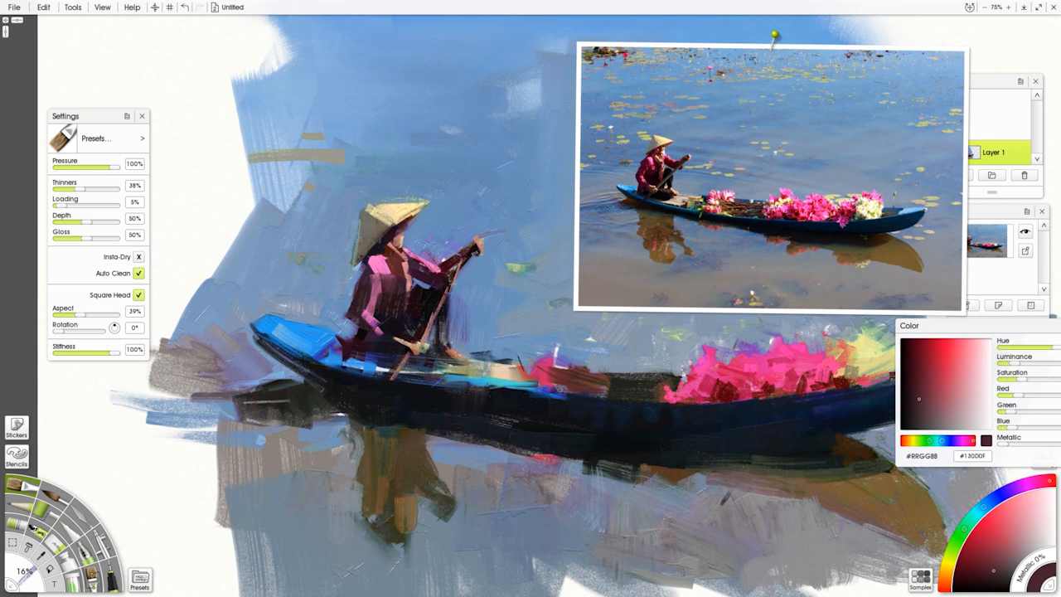
Darken the rower's forearm and the area around the paddle shaft with sampled near-black tones, and trim the edges with water blue.
{"action": "left_click", "coordinate": [457, 291], "text": "alt"}
{"action": "left_click", "coordinate": [453, 290], "text": "alt"}
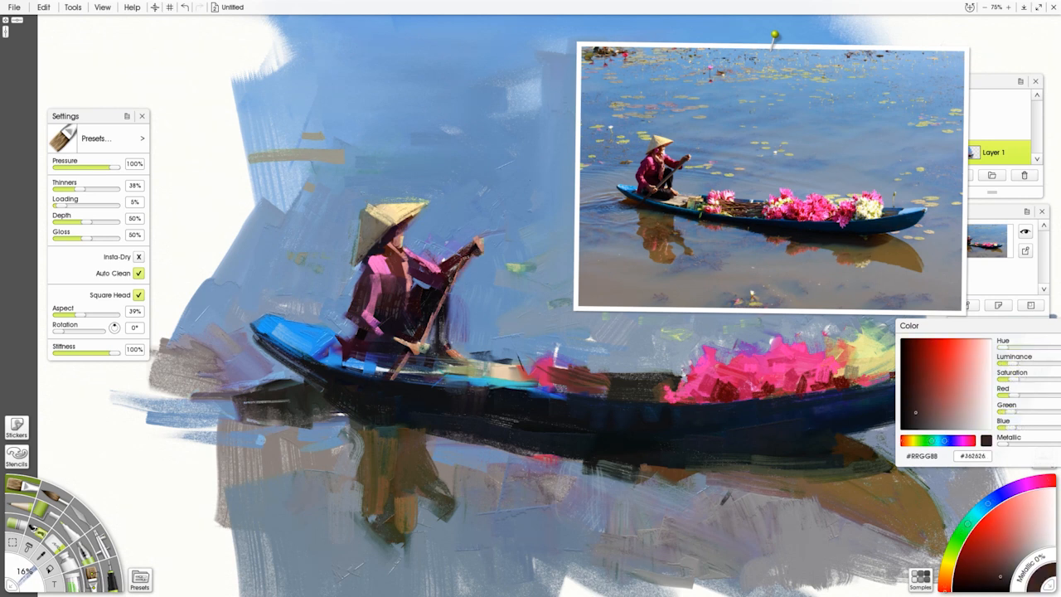
{"action": "left_click", "coordinate": [440, 300], "text": "alt"}
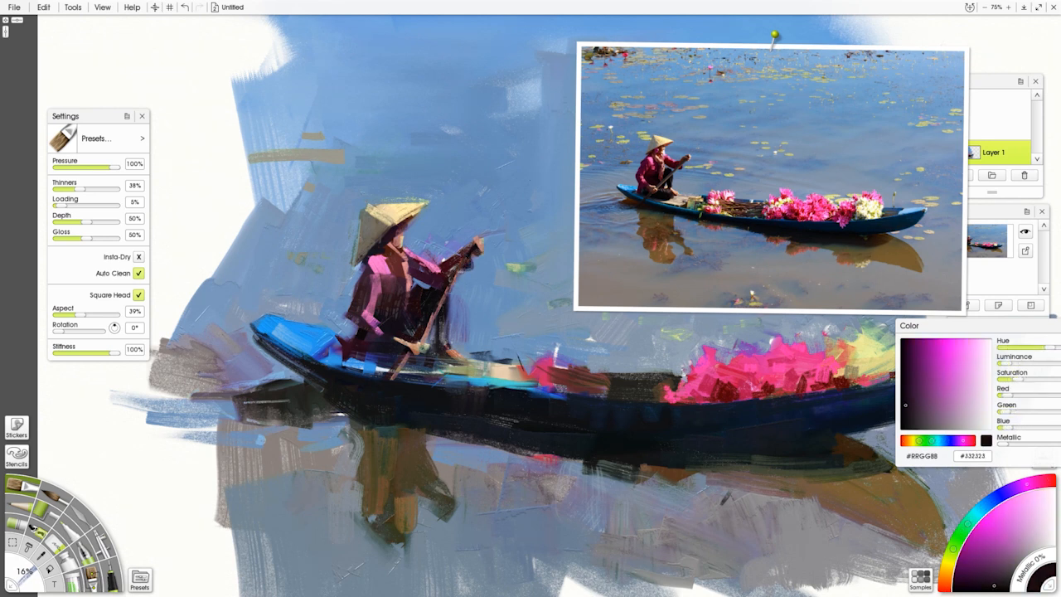
{"action": "left_click", "coordinate": [474, 269], "text": "alt"}
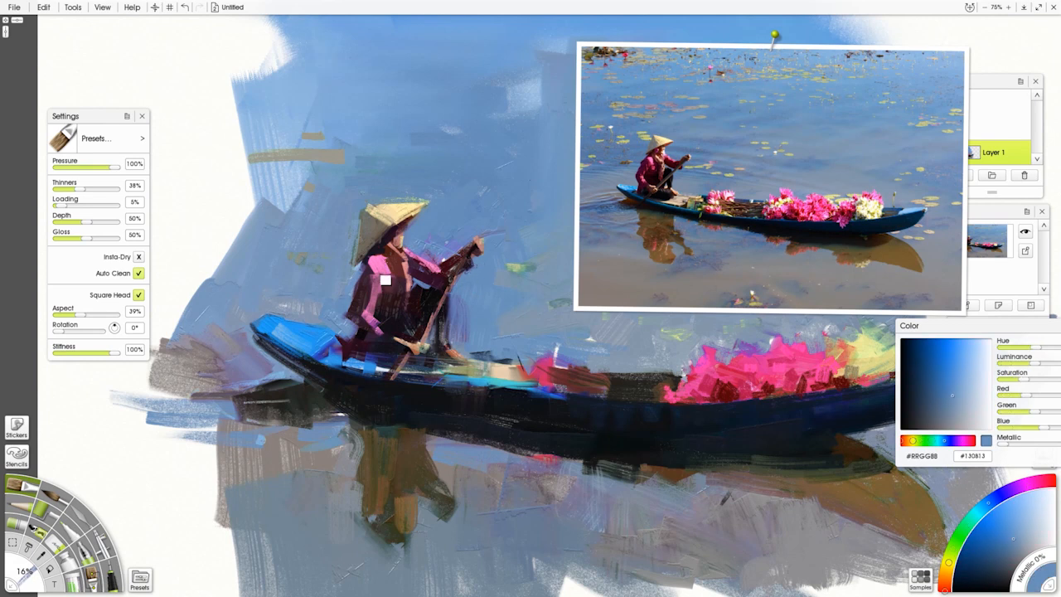
Deepen the rower's jacket with dark plum tones sampled from the photo, and add peach and red accents to the hand and face.
{"action": "left_click", "coordinate": [657, 182]}
{"action": "left_click_drag", "start_coordinate": [388, 255], "coordinate": [388, 280]}
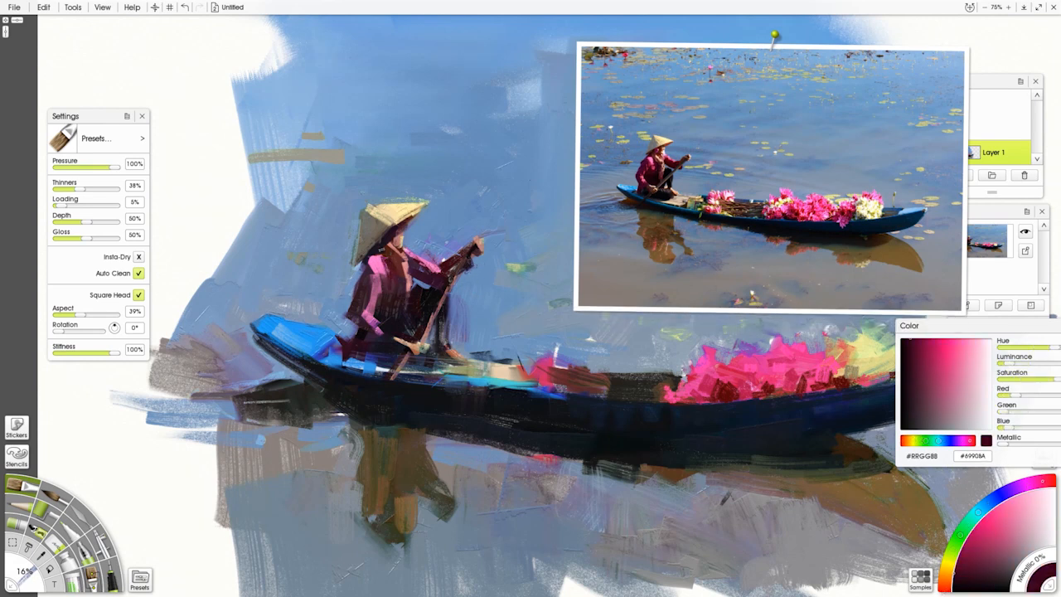
{"action": "left_click", "coordinate": [666, 180]}
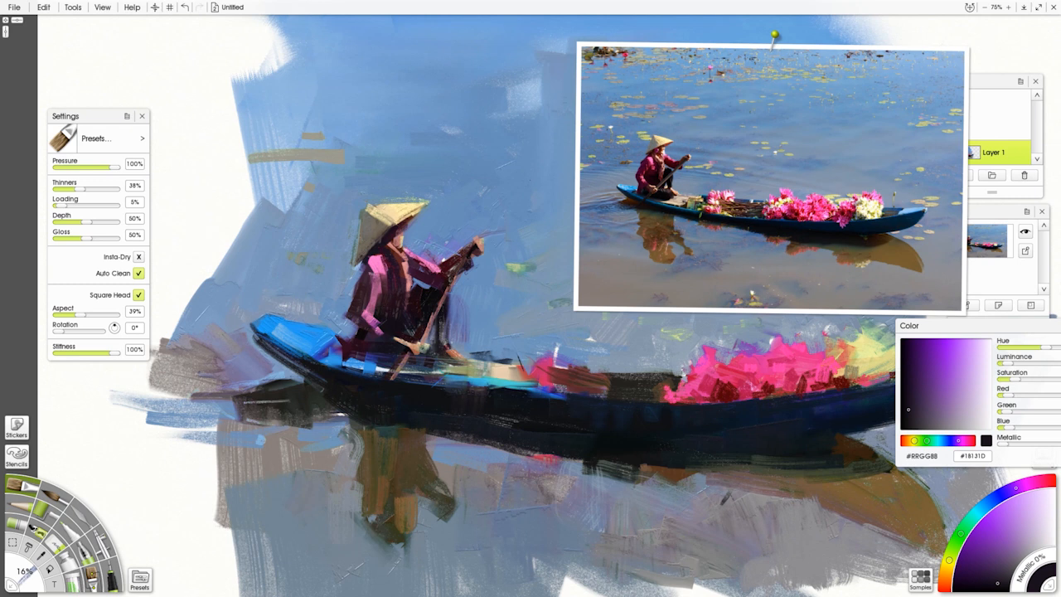
{"action": "left_click", "coordinate": [648, 180]}
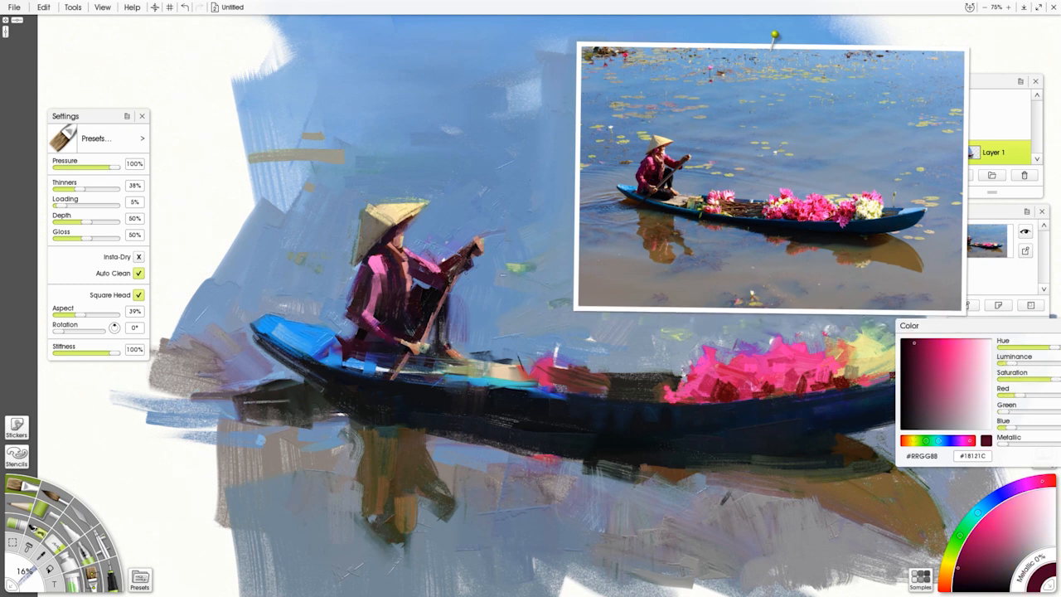
{"action": "left_click", "coordinate": [663, 170]}
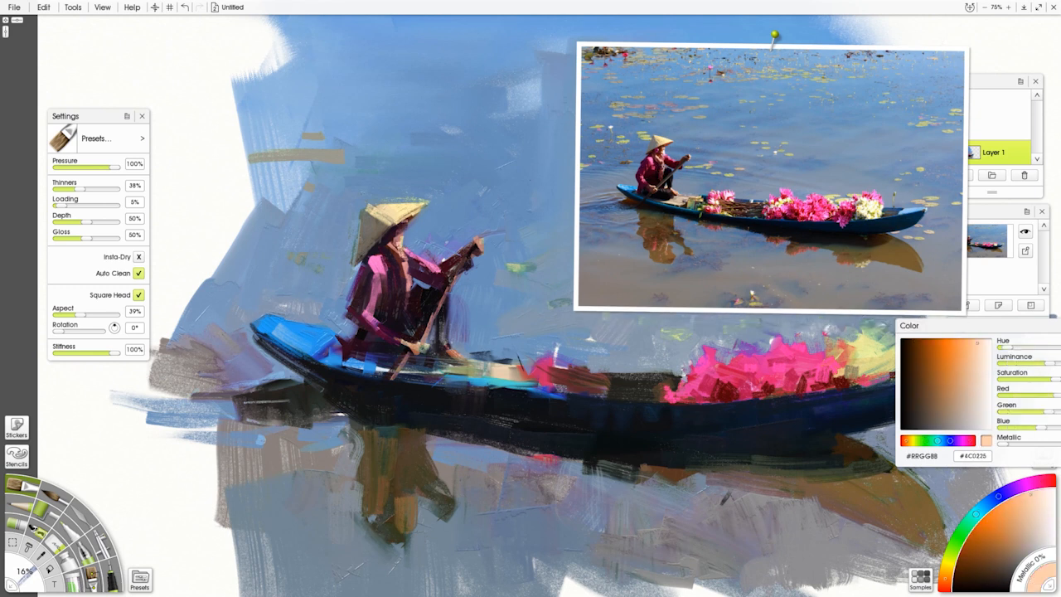
{"action": "left_click", "coordinate": [666, 162]}
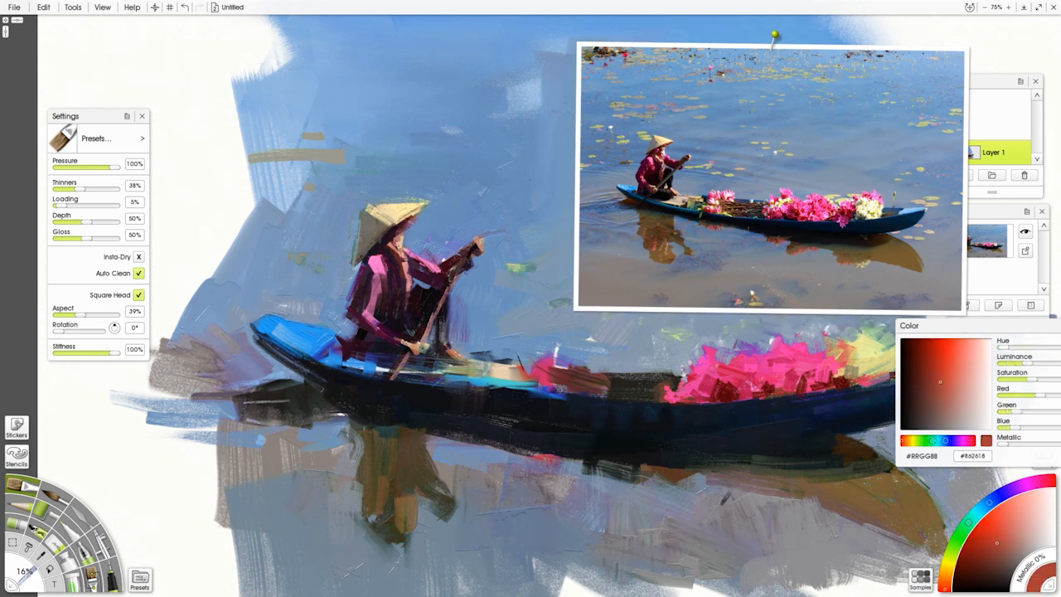
Brush sampled tan across the deck in front of the rower and move the reference photo farther from the painted boat.
{"action": "left_click", "coordinate": [676, 202]}
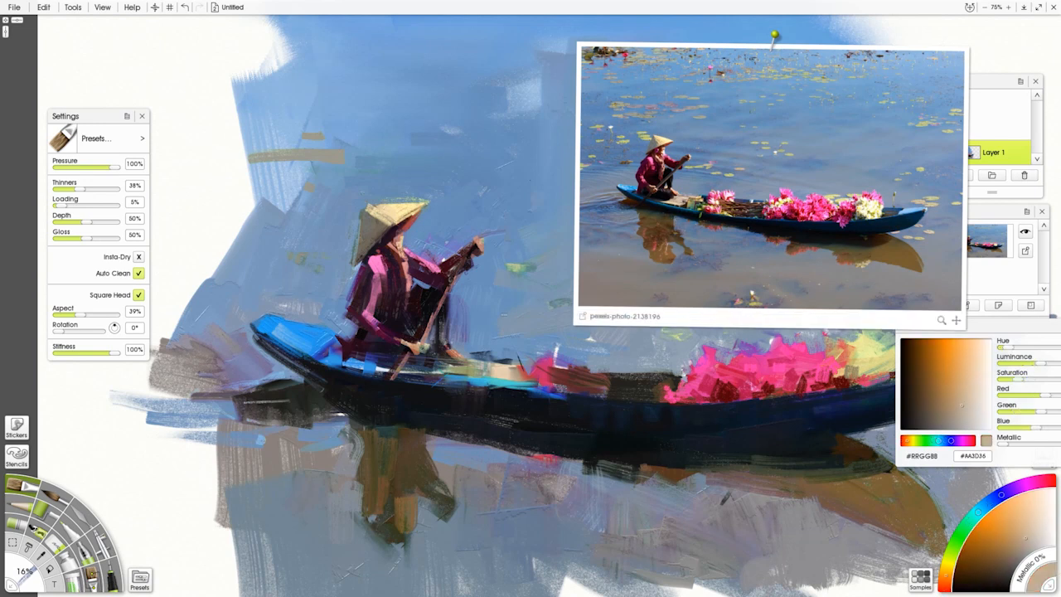
{"action": "left_click", "coordinate": [507, 374], "text": "alt"}
{"action": "mouse_move", "coordinate": [451, 374]}
{"action": "left_mouse_down"}
{"action": "mouse_move", "coordinate": [483, 377]}
{"action": "mouse_move", "coordinate": [510, 364]}
{"action": "left_mouse_up"}
{"action": "left_click", "coordinate": [504, 350], "text": "alt"}
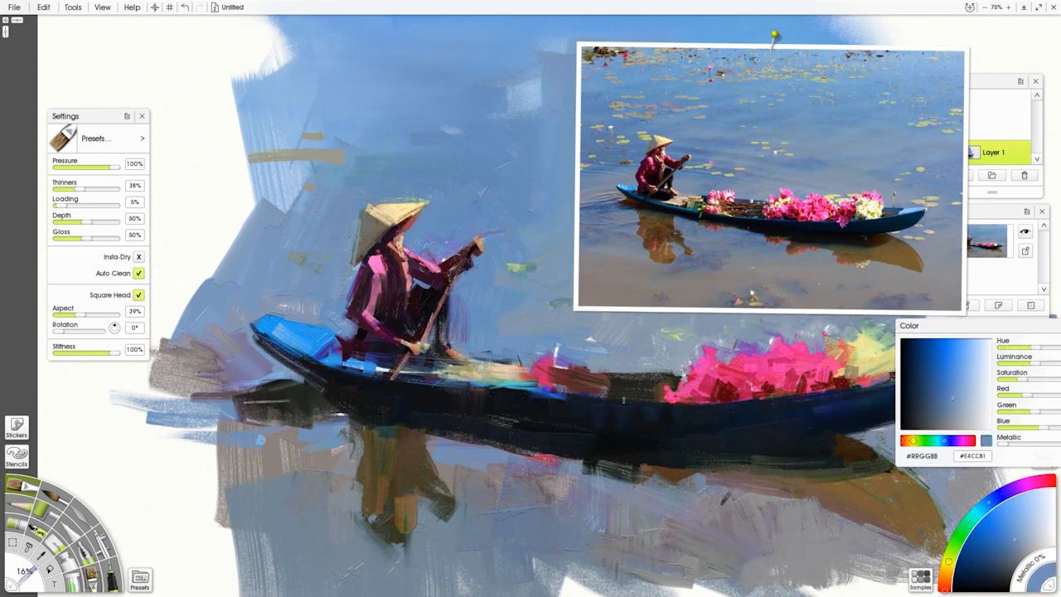
{"action": "left_click_drag", "start_coordinate": [672, 270], "coordinate": [752, 233]}
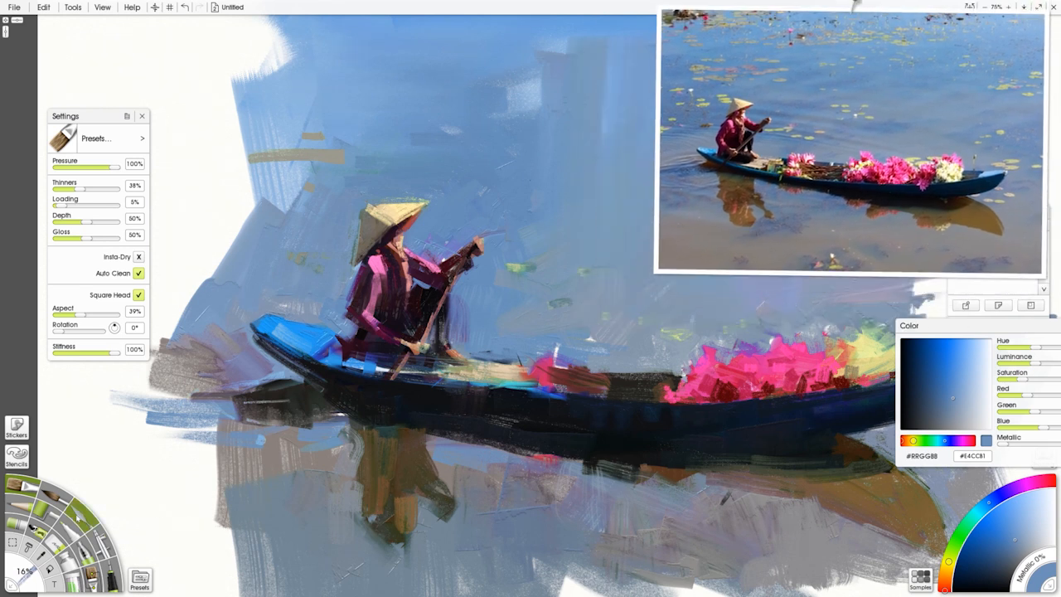
Break up the water's brush marks below, above and behind the rower with a dripping palette knife at 197% size.
{"action": "left_click", "coordinate": [81, 516]}
{"action": "left_click", "coordinate": [139, 158]}
{"action": "key", "text": "ctrl+z"}
{"action": "mouse_move", "coordinate": [535, 496]}
{"action": "left_mouse_down"}
{"action": "mouse_move", "coordinate": [728, 539]}
{"action": "mouse_move", "coordinate": [794, 536]}
{"action": "left_mouse_up"}
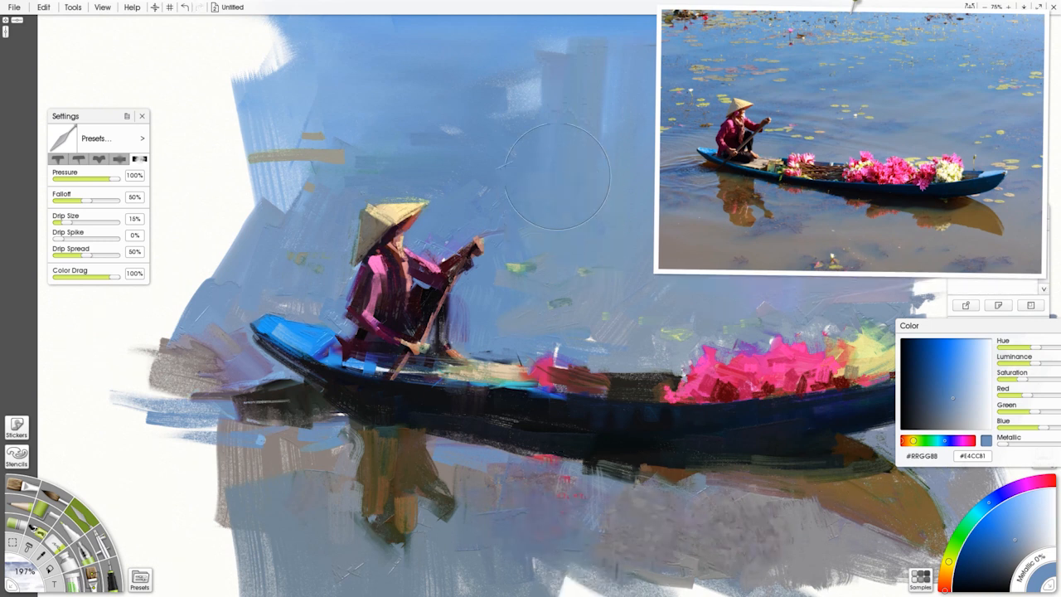
{"action": "left_click_drag", "start_coordinate": [524, 92], "coordinate": [562, 77]}
{"action": "left_click_drag", "start_coordinate": [435, 147], "coordinate": [352, 132]}
{"action": "left_click_drag", "start_coordinate": [259, 222], "coordinate": [232, 263]}
{"action": "mouse_move", "coordinate": [261, 470]}
{"action": "left_mouse_down"}
{"action": "mouse_move", "coordinate": [382, 498]}
{"action": "mouse_move", "coordinate": [385, 535]}
{"action": "left_mouse_up"}
Spread grey sampled from the photo's water over the white canvas below the stern with the flat palette knife.
{"action": "left_click", "coordinate": [58, 159]}
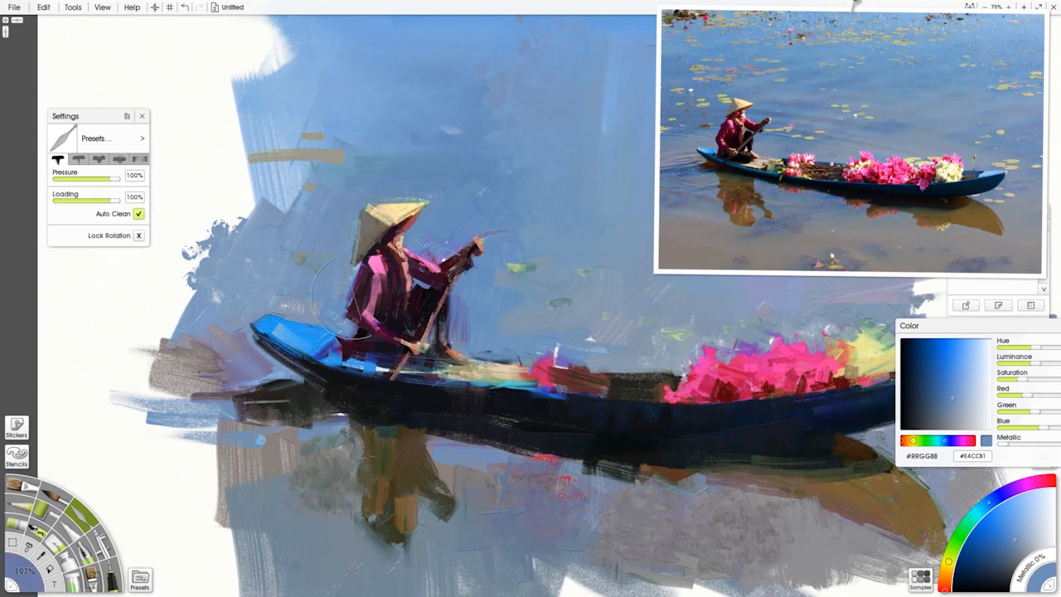
{"action": "left_click", "coordinate": [708, 216]}
{"action": "left_click_drag", "start_coordinate": [234, 497], "coordinate": [139, 475]}
{"action": "mouse_move", "coordinate": [174, 448]}
{"action": "left_mouse_down"}
{"action": "mouse_move", "coordinate": [222, 464]}
{"action": "mouse_move", "coordinate": [240, 514]}
{"action": "mouse_move", "coordinate": [214, 572]}
{"action": "left_mouse_up"}
Scatter the water's upper-left strokes and outer edge with the dripping palette knife, and switch the knife to its second tip.
{"action": "left_click", "coordinate": [139, 159]}
{"action": "left_click_drag", "start_coordinate": [523, 566], "coordinate": [580, 572]}
{"action": "key", "text": "ctrl+z"}
{"action": "left_click_drag", "start_coordinate": [327, 136], "coordinate": [246, 199]}
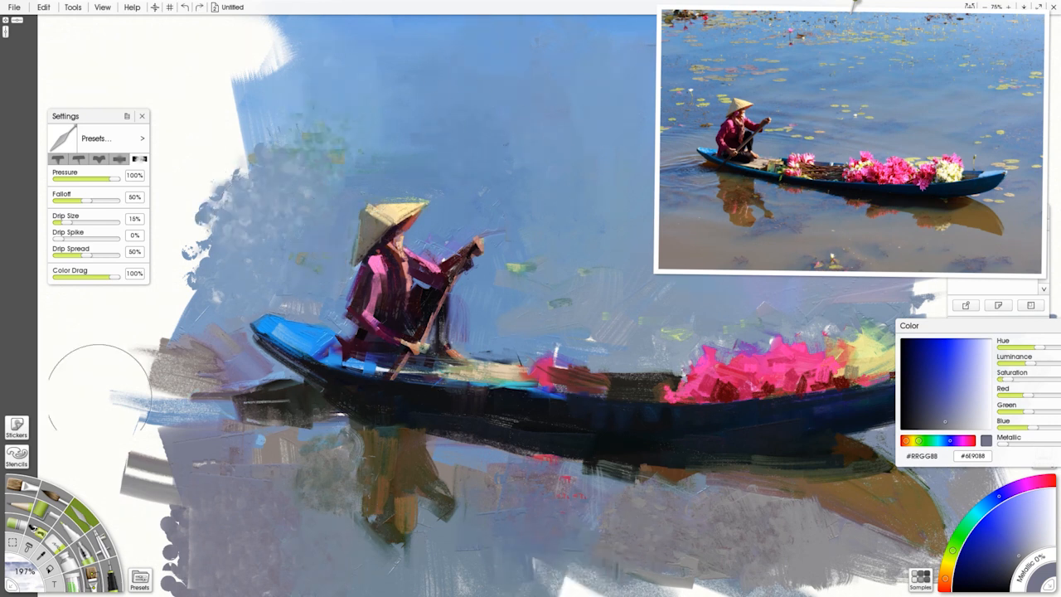
{"action": "left_click", "coordinate": [15, 485]}
{"action": "left_click_drag", "start_coordinate": [464, 315], "coordinate": [363, 321]}
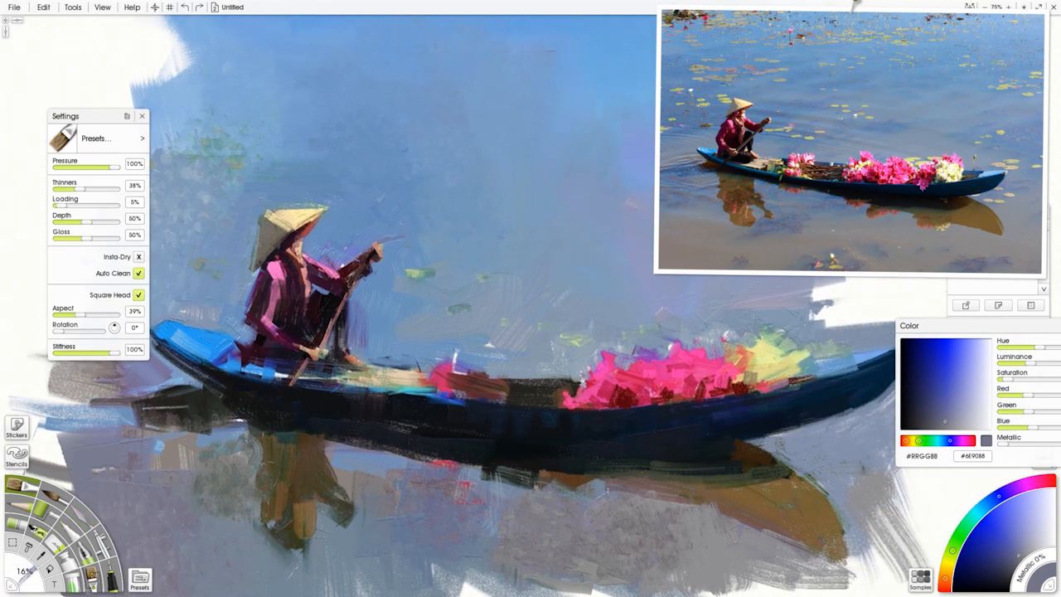
{"action": "left_click", "coordinate": [83, 512]}
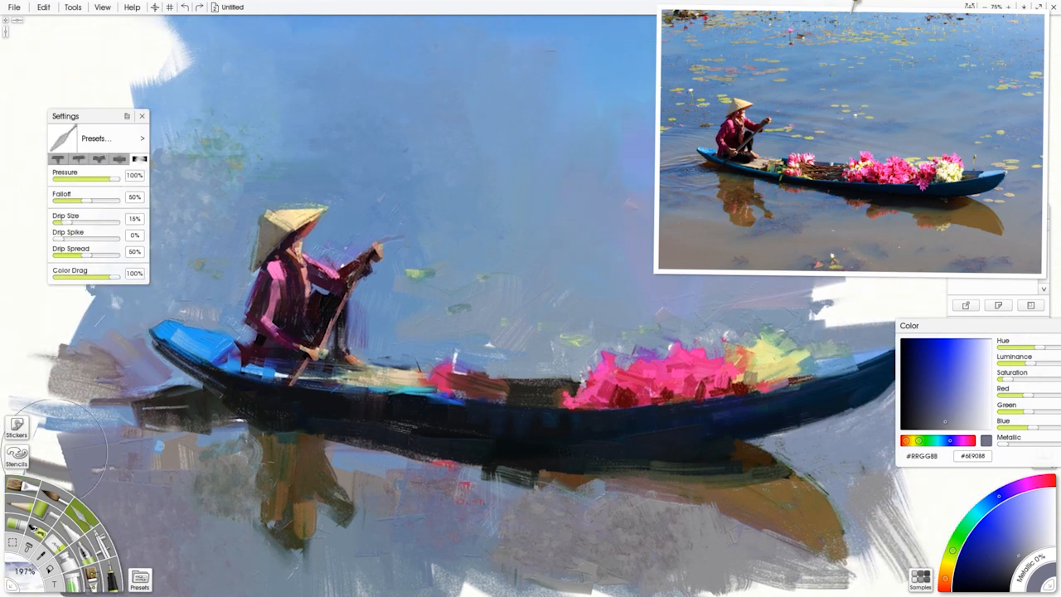
{"action": "left_click", "coordinate": [79, 159]}
Try a dark knife stroke across the flower pile and bow with a colour sampled from the hull.
{"action": "left_click", "coordinate": [470, 408], "text": "alt"}
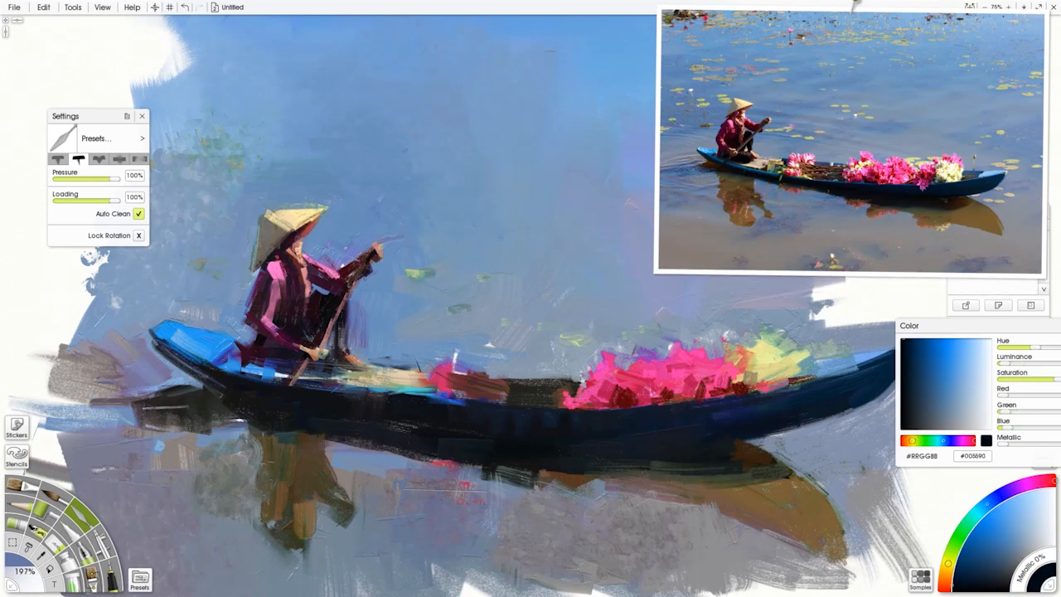
{"action": "left_click_drag", "start_coordinate": [709, 380], "coordinate": [839, 358]}
{"action": "key", "text": "ctrl+z"}
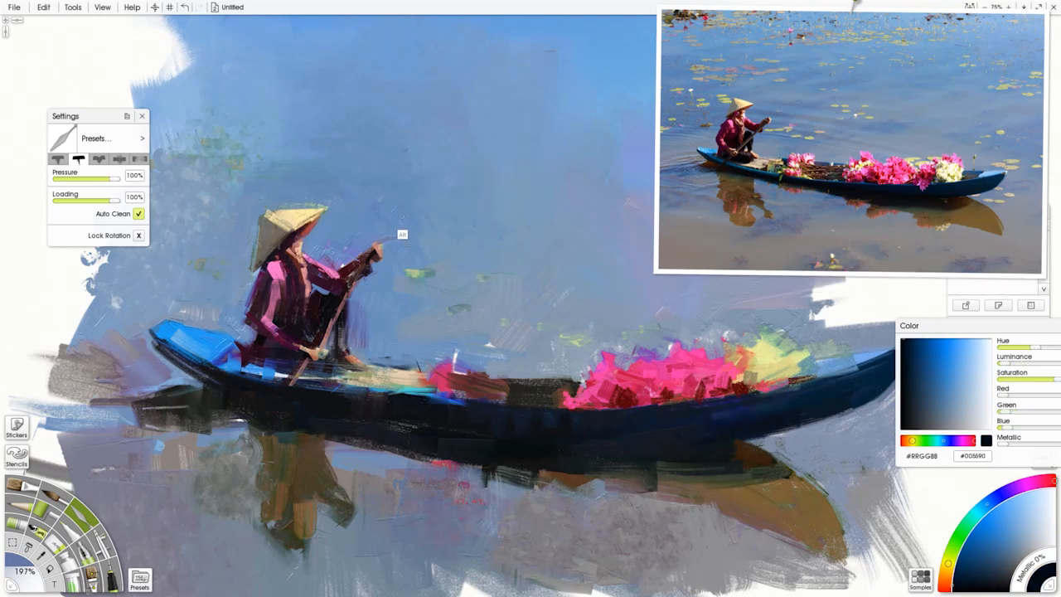
Dab yellow-green lily pads sampled from the photo across the water with the palette knife at about 111% size.
{"action": "left_click", "coordinate": [704, 149], "text": "alt"}
{"action": "left_click_drag", "start_coordinate": [498, 208], "coordinate": [533, 203]}
{"action": "left_click_drag", "start_coordinate": [513, 241], "coordinate": [543, 235]}
{"action": "left_click_drag", "start_coordinate": [427, 288], "coordinate": [457, 284]}
{"action": "left_click_drag", "start_coordinate": [503, 323], "coordinate": [474, 326]}
{"action": "left_click_drag", "start_coordinate": [509, 516], "coordinate": [509, 532]}
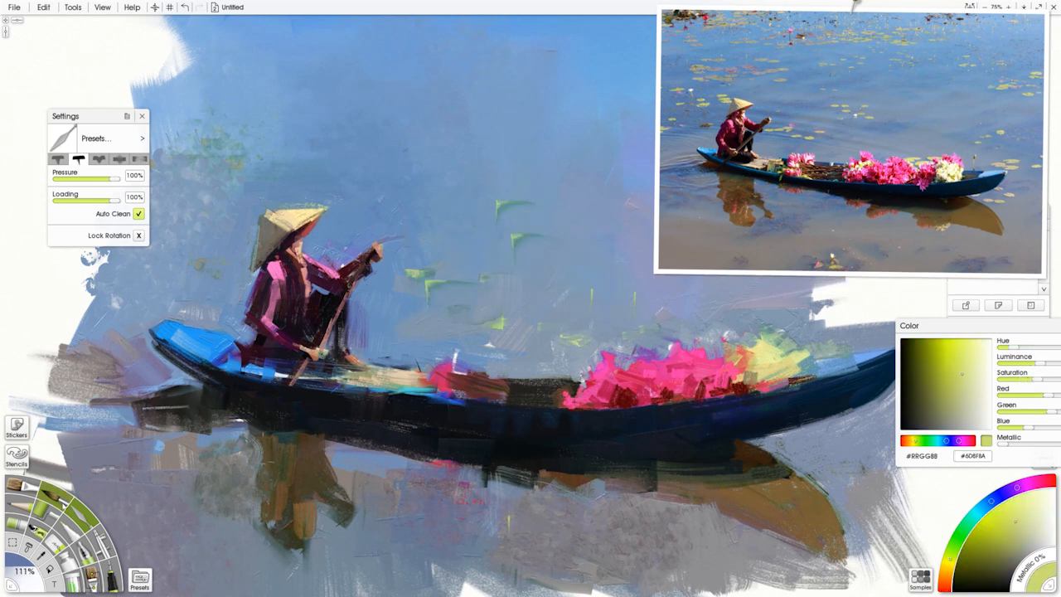
Refine the rower's face and the hat's front brim with sampled skin, shadow and straw tones, using the oil brush.
{"action": "left_click", "coordinate": [20, 485]}
{"action": "left_click", "coordinate": [318, 258], "text": "alt"}
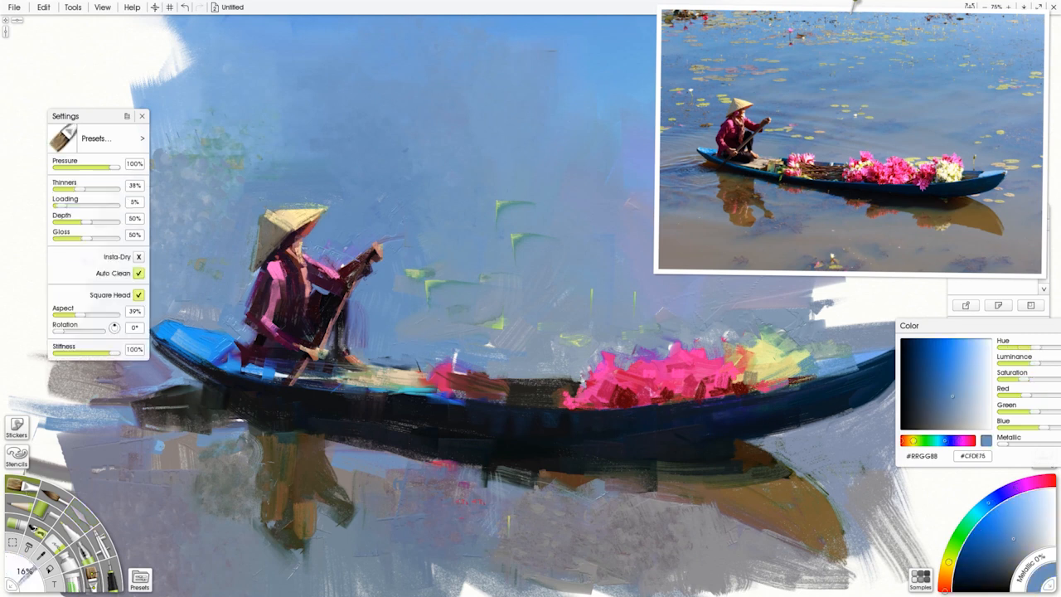
{"action": "left_click", "coordinate": [300, 247], "text": "alt"}
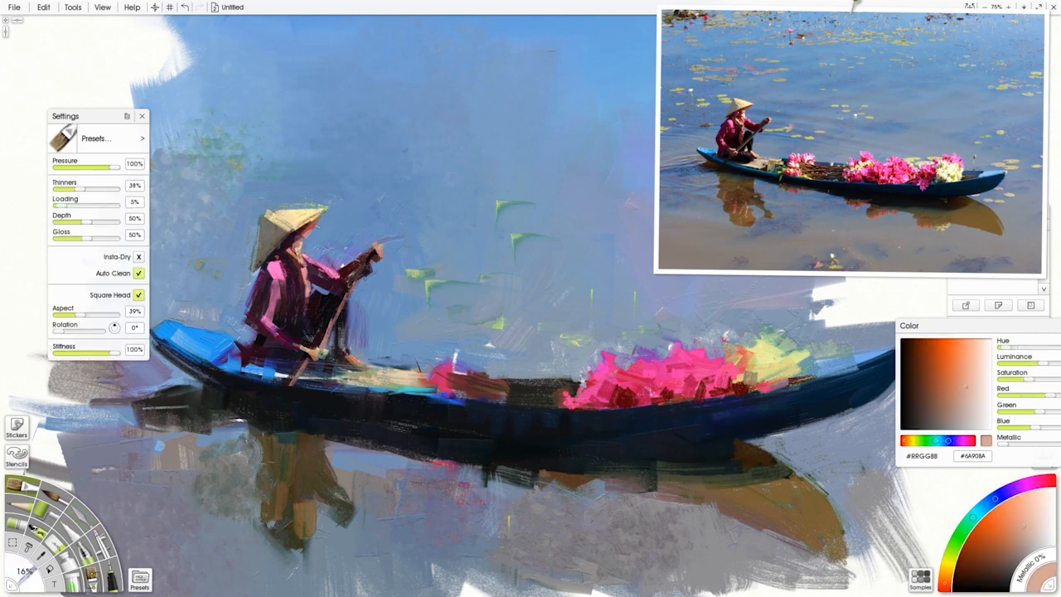
{"action": "left_click", "coordinate": [307, 230], "text": "alt"}
{"action": "left_click", "coordinate": [310, 215], "text": "alt"}
{"action": "left_click_drag", "start_coordinate": [326, 211], "coordinate": [311, 214]}
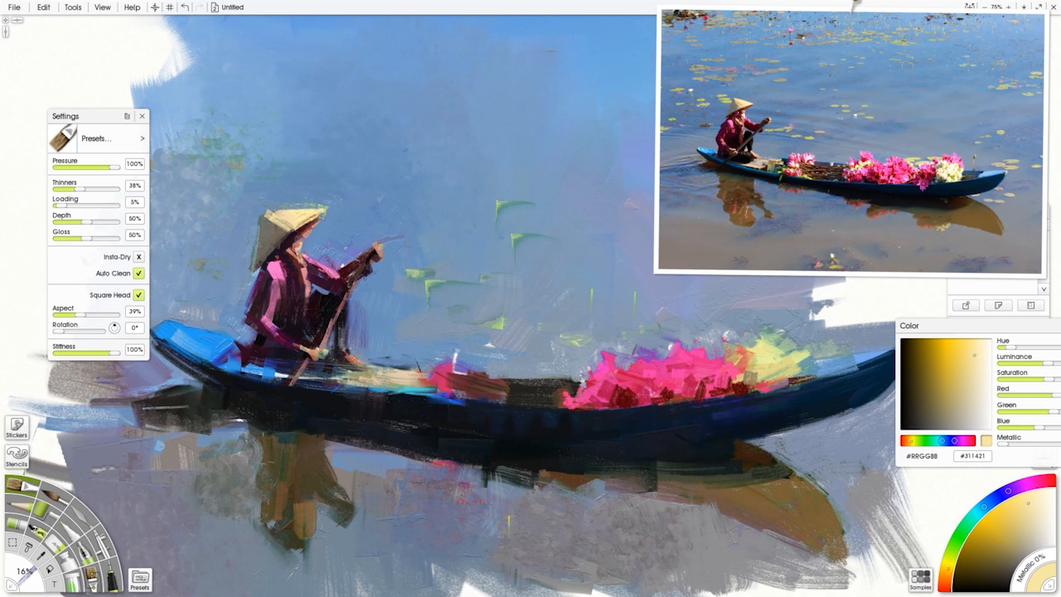
Clean up the contours of the rower's back and legs with sampled dark clothing tones and water blue.
{"action": "left_click", "coordinate": [272, 274], "text": "alt"}
{"action": "left_click", "coordinate": [248, 299], "text": "alt"}
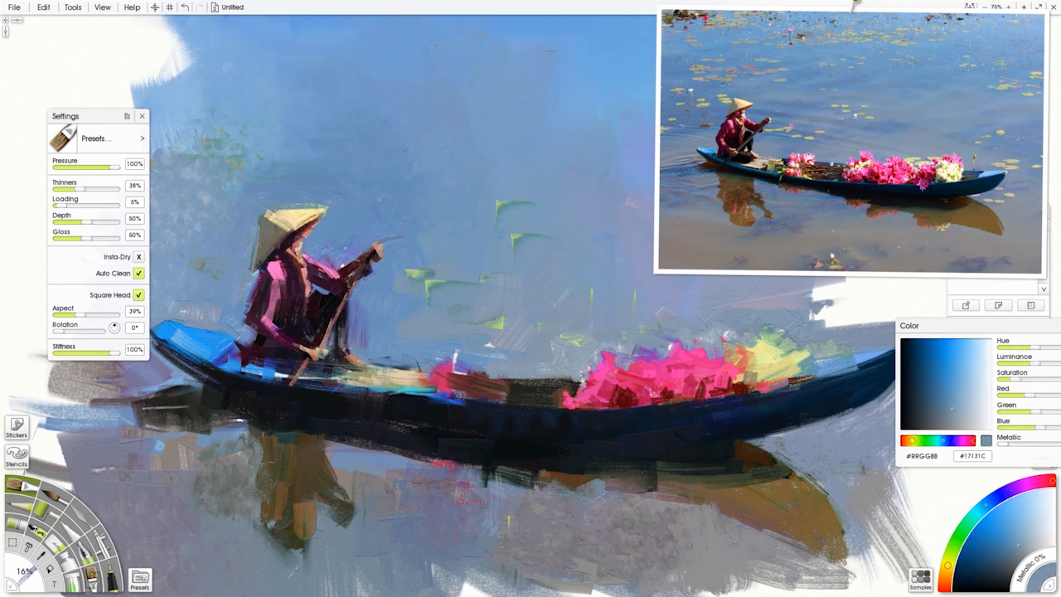
{"action": "left_click", "coordinate": [377, 313], "text": "alt"}
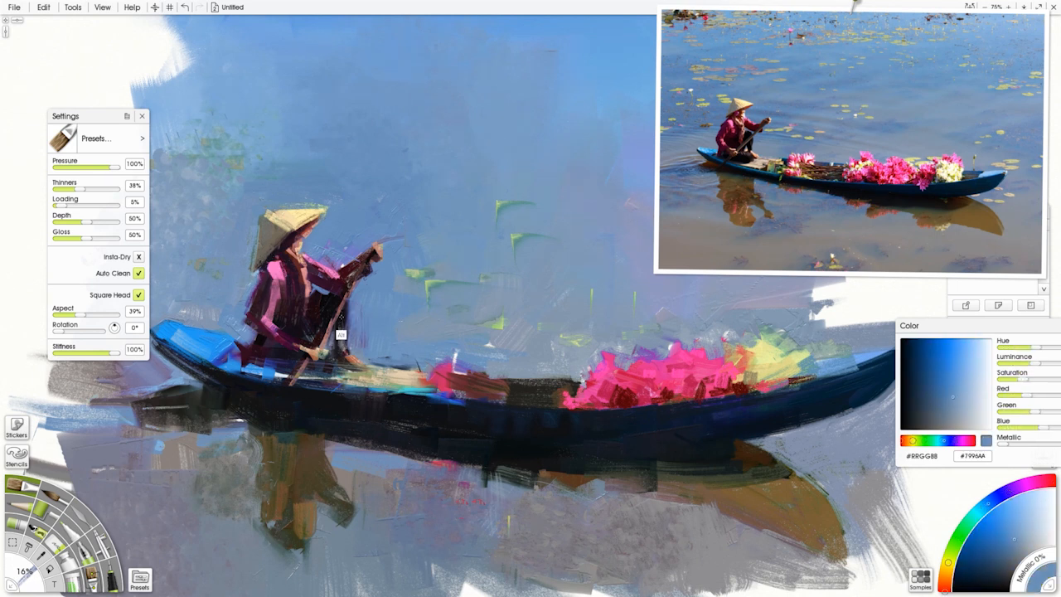
{"action": "left_click", "coordinate": [340, 335], "text": "alt"}
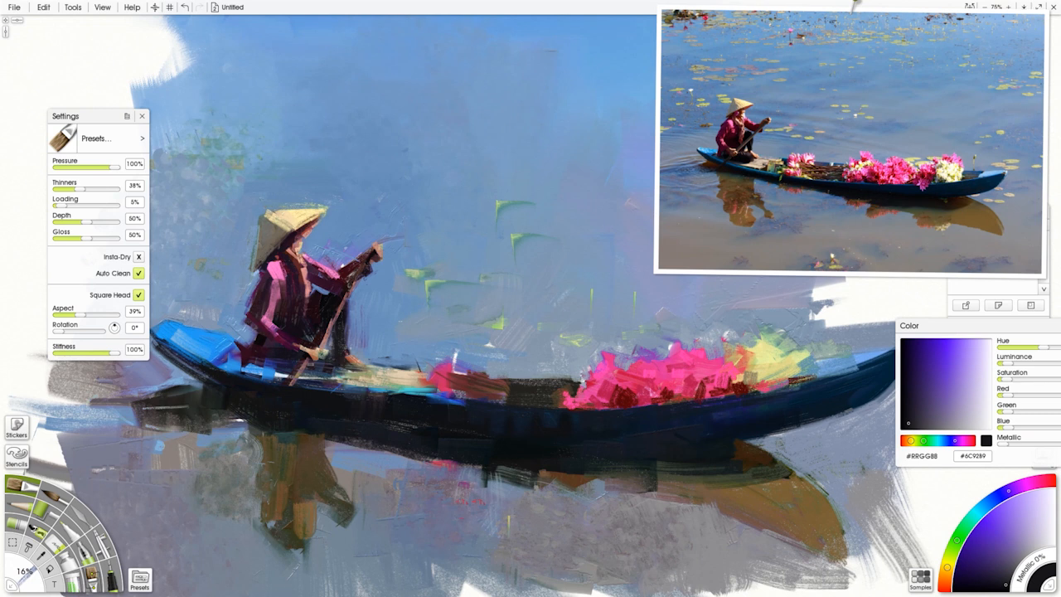
Extend the paddle shaft down across the hull to the waterline with sampled brown.
{"action": "left_click", "coordinate": [296, 384], "text": "alt"}
{"action": "left_click_drag", "start_coordinate": [291, 388], "coordinate": [272, 429]}
{"action": "left_click", "coordinate": [318, 344], "text": "alt"}
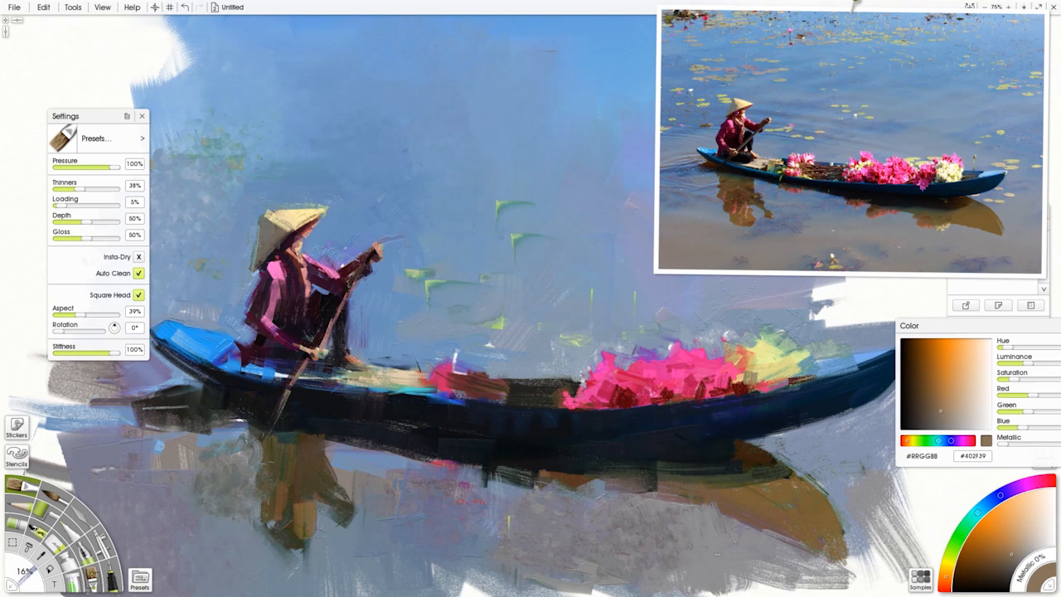
Minimize ArtRage to view the pexel folder of reference photos.
{"action": "left_click", "coordinate": [1025, 7]}
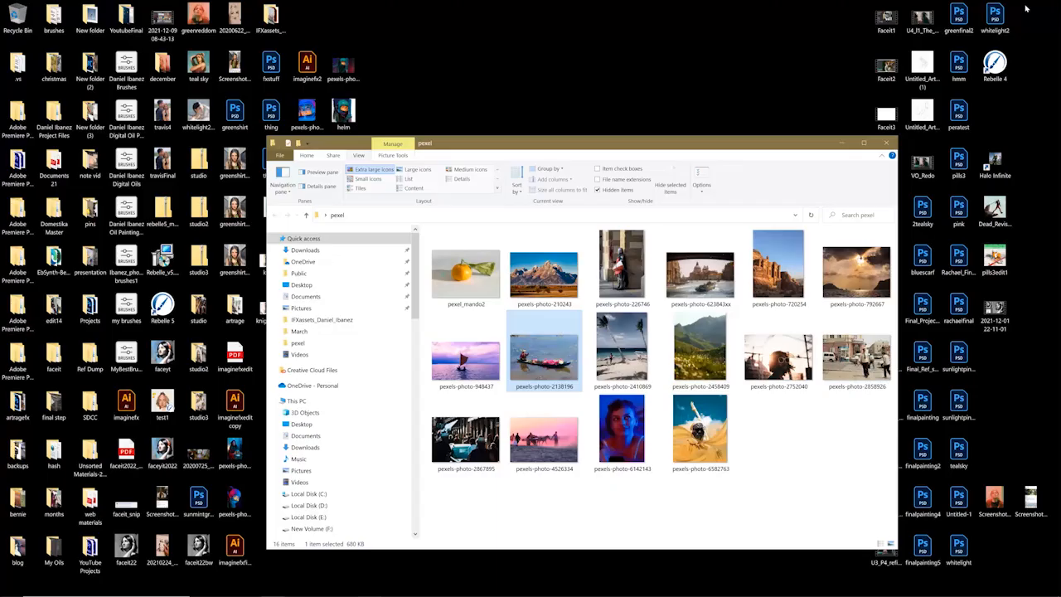
{"action": "left_click", "coordinate": [461, 529]}
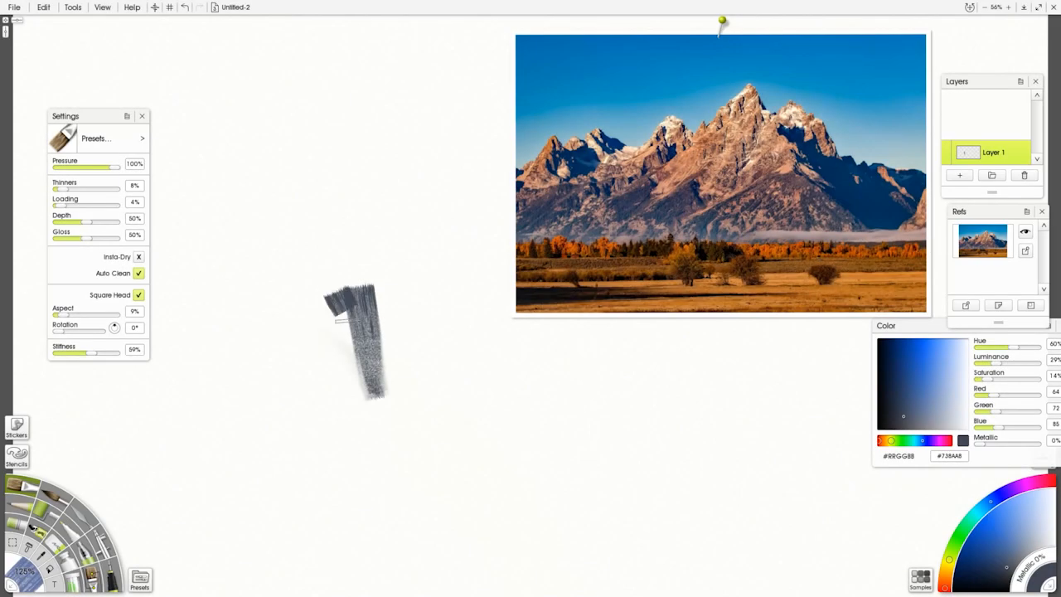
Set the oil brush's thinners to 0% and loading to 21% on the new canvas, testing it with dark blue-grey strokes.
{"action": "key", "text": "ctrl+z"}
{"action": "left_click_drag", "start_coordinate": [63, 205], "coordinate": [67, 205]}
{"action": "mouse_move", "coordinate": [376, 284]}
{"action": "left_mouse_down"}
{"action": "mouse_move", "coordinate": [372, 399]}
{"action": "mouse_move", "coordinate": [362, 293]}
{"action": "mouse_move", "coordinate": [351, 415]}
{"action": "left_mouse_up"}
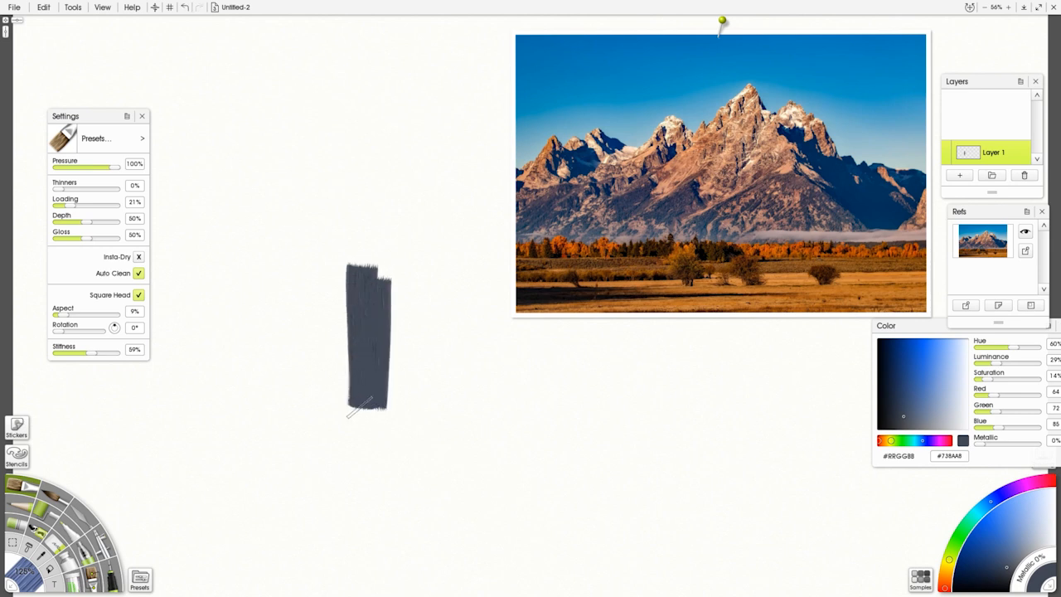
{"action": "key", "text": "ctrl+z"}
Paint two adjacent vertical strokes on the blank canvas in saturated blue (red 0, green 92, blue 233).
{"action": "mouse_move", "coordinate": [996, 501]}
{"action": "left_mouse_down"}
{"action": "mouse_move", "coordinate": [979, 522]}
{"action": "mouse_move", "coordinate": [994, 503]}
{"action": "left_mouse_up"}
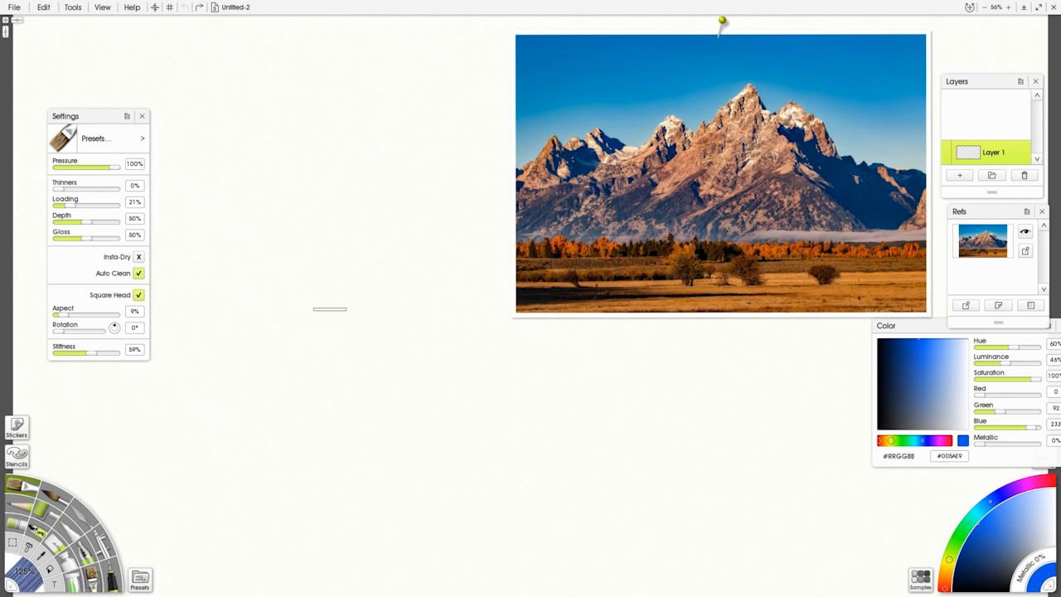
{"action": "left_click_drag", "start_coordinate": [323, 272], "coordinate": [317, 408]}
{"action": "left_click_drag", "start_coordinate": [340, 273], "coordinate": [349, 421]}
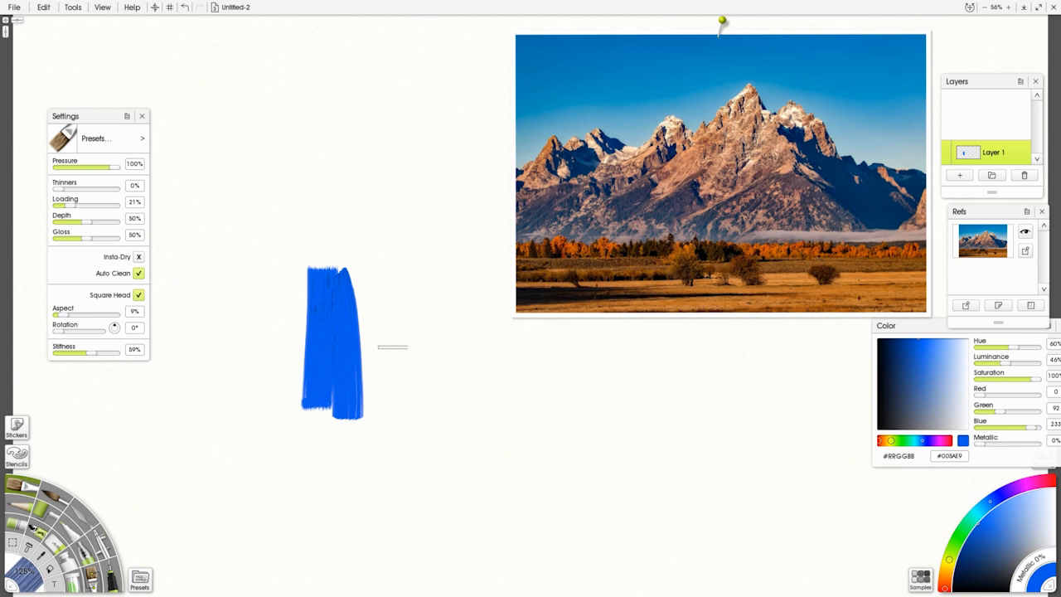
Paint yellow strokes (red 233, green 232, blue 0) beside the blue ones and drag the wet colours together into green.
{"action": "left_click_drag", "start_coordinate": [954, 550], "coordinate": [952, 563]}
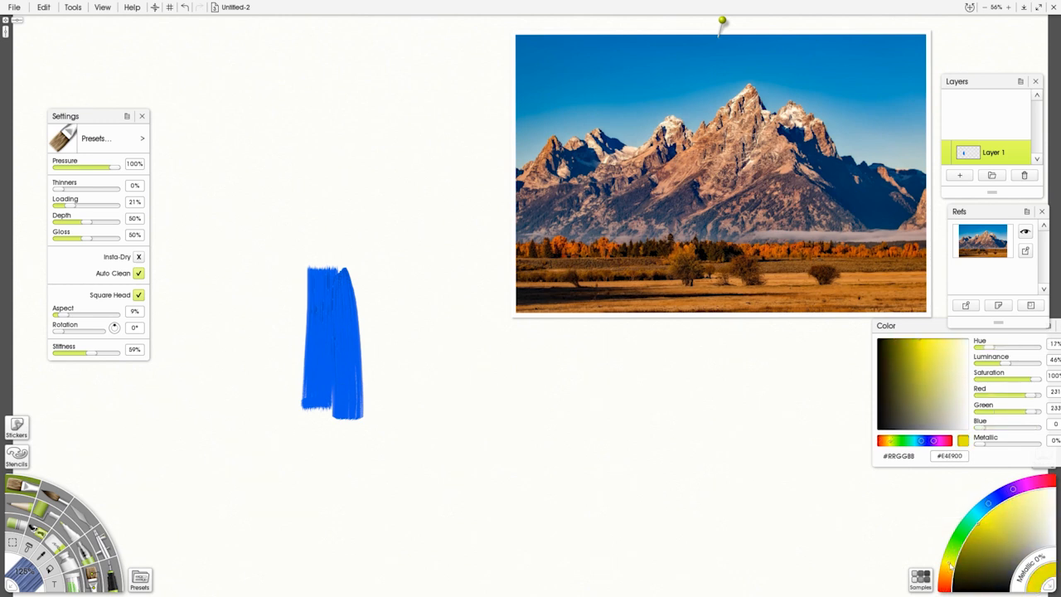
{"action": "left_click_drag", "start_coordinate": [950, 567], "coordinate": [951, 563]}
{"action": "left_click_drag", "start_coordinate": [396, 273], "coordinate": [405, 421]}
{"action": "left_click_drag", "start_coordinate": [390, 279], "coordinate": [389, 426]}
{"action": "mouse_move", "coordinate": [373, 273]}
{"action": "left_mouse_down"}
{"action": "mouse_move", "coordinate": [367, 264]}
{"action": "mouse_move", "coordinate": [365, 432]}
{"action": "mouse_move", "coordinate": [347, 259]}
{"action": "mouse_move", "coordinate": [370, 441]}
{"action": "mouse_move", "coordinate": [377, 265]}
{"action": "left_mouse_up"}
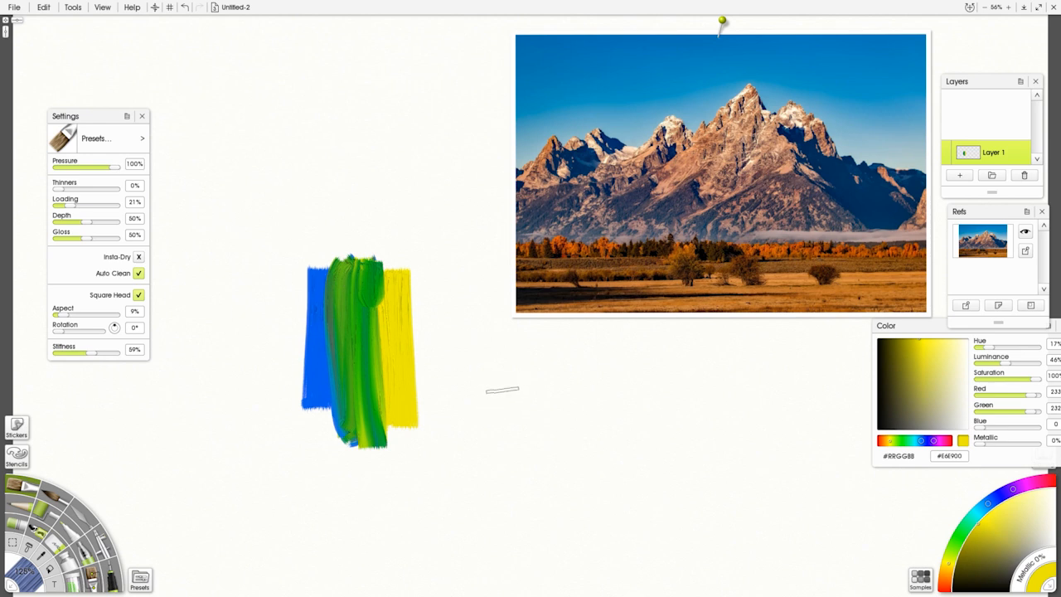
Paint deep blue strokes (red 0, green 21, blue 233) below the mountain photo and blend them with pure red strokes into purple.
{"action": "left_click", "coordinate": [1004, 494]}
{"action": "left_click", "coordinate": [999, 498]}
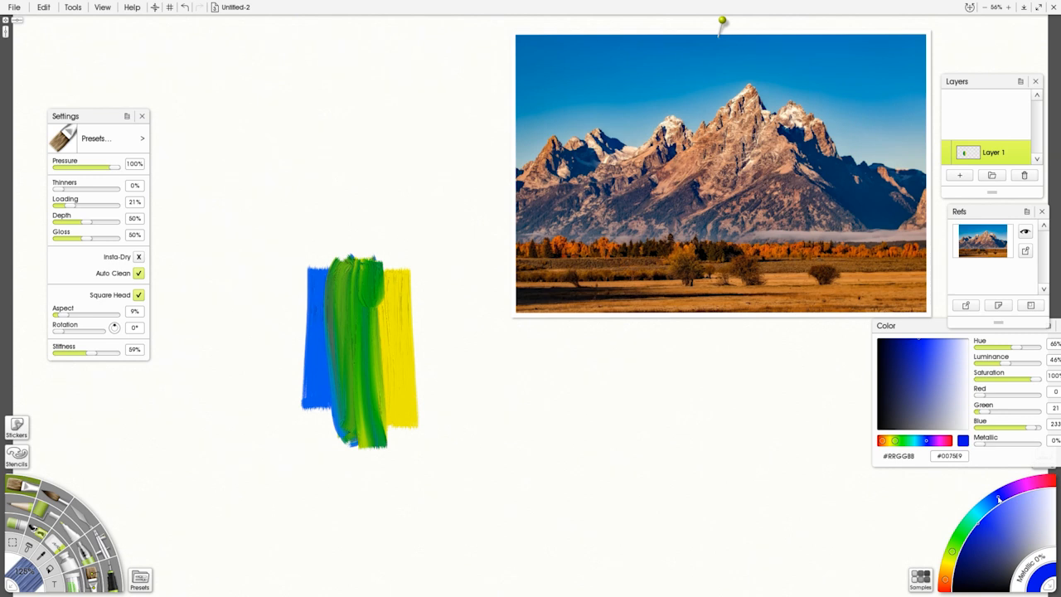
{"action": "mouse_move", "coordinate": [551, 373]}
{"action": "left_mouse_down"}
{"action": "mouse_move", "coordinate": [552, 504]}
{"action": "mouse_move", "coordinate": [557, 417]}
{"action": "mouse_move", "coordinate": [617, 515]}
{"action": "left_mouse_up"}
{"action": "left_click", "coordinate": [946, 579]}
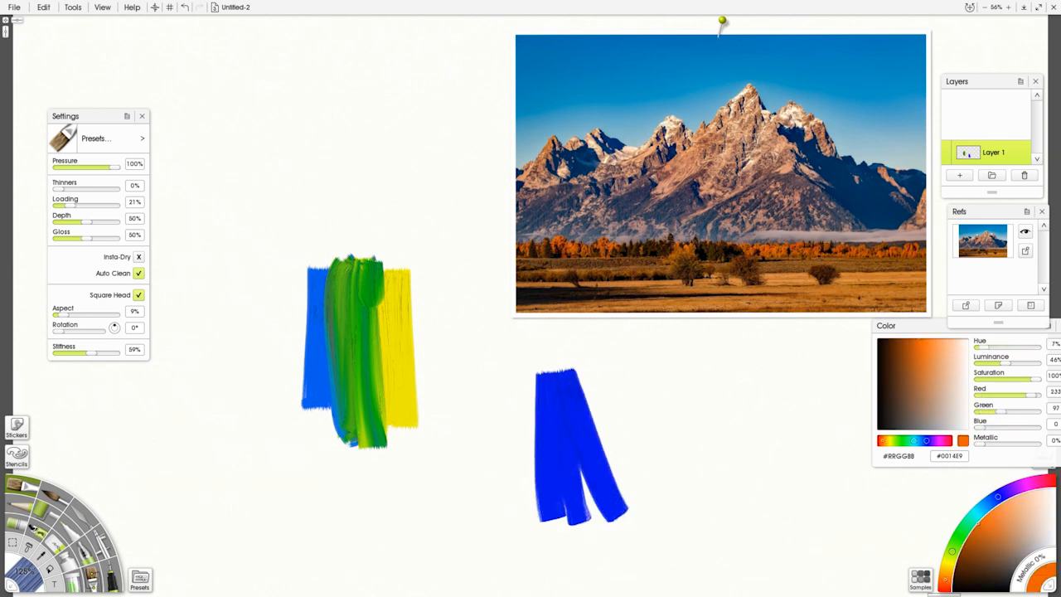
{"action": "left_click_drag", "start_coordinate": [946, 587], "coordinate": [945, 590]}
{"action": "mouse_move", "coordinate": [630, 369]}
{"action": "left_mouse_down"}
{"action": "mouse_move", "coordinate": [627, 457]}
{"action": "mouse_move", "coordinate": [607, 524]}
{"action": "left_mouse_up"}
{"action": "left_click_drag", "start_coordinate": [593, 372], "coordinate": [585, 523]}
{"action": "mouse_move", "coordinate": [579, 372]}
{"action": "left_mouse_down"}
{"action": "mouse_move", "coordinate": [572, 512]}
{"action": "mouse_move", "coordinate": [560, 505]}
{"action": "left_mouse_up"}
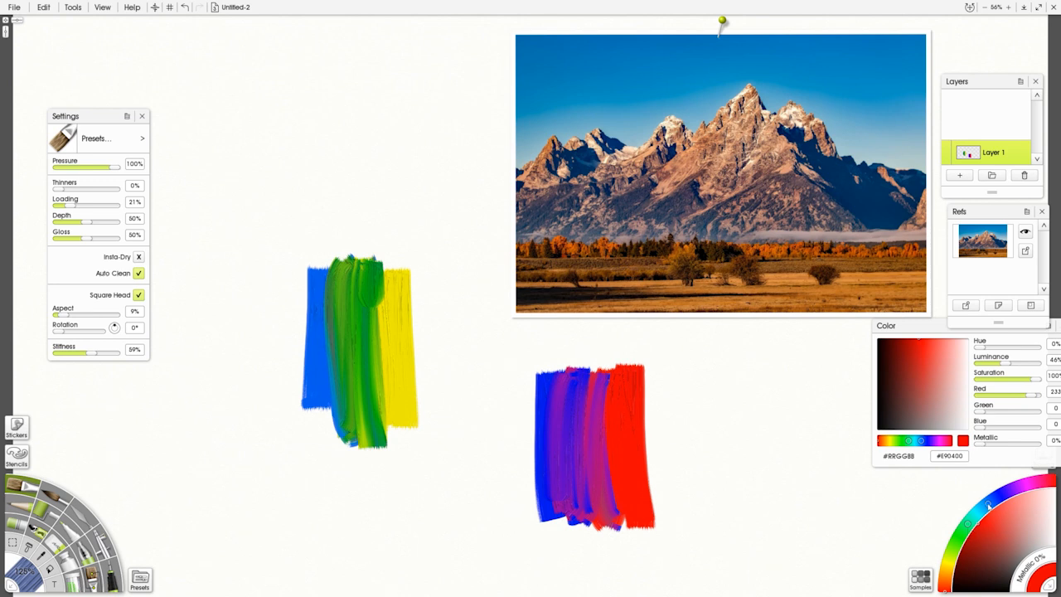
Paint a red patch above the green mix and work yellow (red 233, green 225, blue 0) into it to make orange.
{"action": "mouse_move", "coordinate": [273, 56]}
{"action": "left_mouse_down"}
{"action": "mouse_move", "coordinate": [272, 212]}
{"action": "mouse_move", "coordinate": [339, 222]}
{"action": "left_mouse_up"}
{"action": "left_click_drag", "start_coordinate": [949, 575], "coordinate": [951, 567]}
{"action": "mouse_move", "coordinate": [338, 103]}
{"action": "left_mouse_down"}
{"action": "mouse_move", "coordinate": [320, 76]}
{"action": "mouse_move", "coordinate": [278, 194]}
{"action": "mouse_move", "coordinate": [338, 214]}
{"action": "mouse_move", "coordinate": [332, 178]}
{"action": "mouse_move", "coordinate": [281, 224]}
{"action": "mouse_move", "coordinate": [278, 96]}
{"action": "mouse_move", "coordinate": [315, 207]}
{"action": "mouse_move", "coordinate": [327, 108]}
{"action": "mouse_move", "coordinate": [270, 163]}
{"action": "left_mouse_up"}
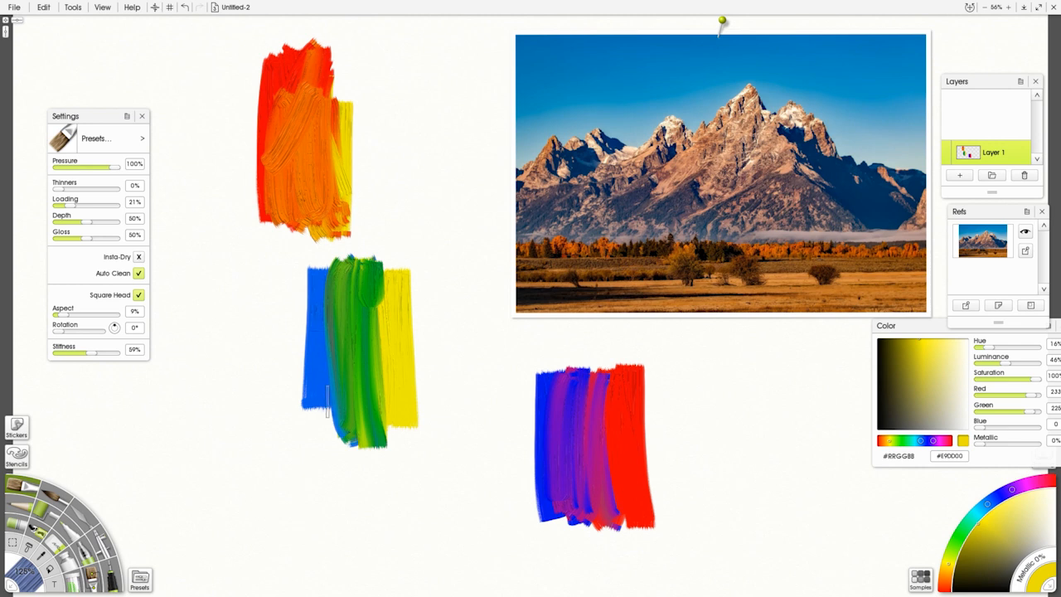
Undo the colour-mixing test strokes one after another.
{"action": "key", "text": "ctrl+z"}
{"action": "key", "text": "ctrl+z"}
{"action": "key", "text": "ctrl+z"}
{"action": "key", "text": "ctrl+z"}
{"action": "key", "text": "ctrl+z"}
{"action": "key", "text": "ctrl+z"}
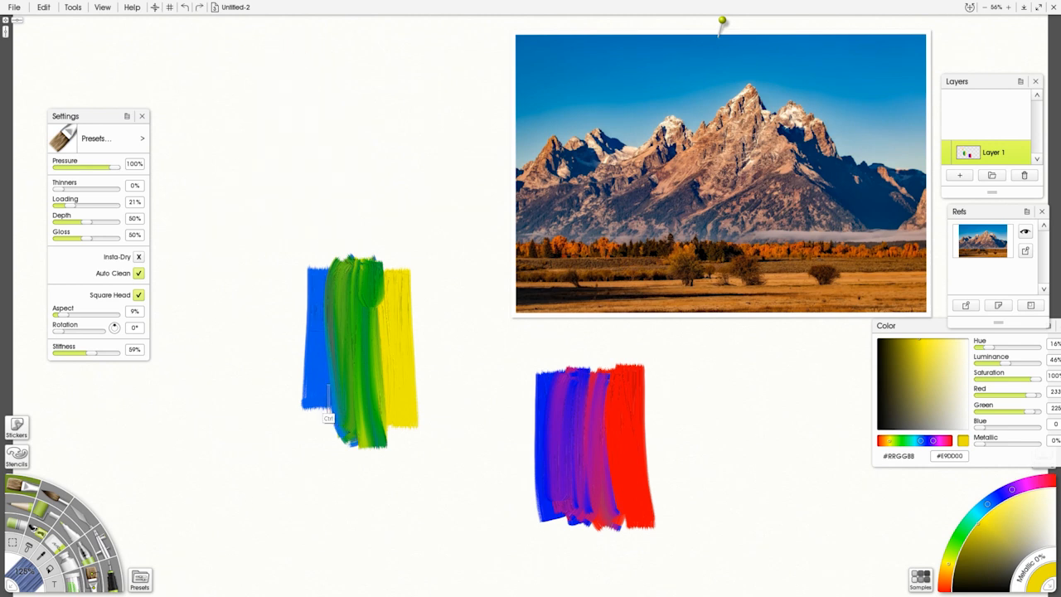
{"action": "key", "text": "ctrl+z"}
{"action": "key", "text": "ctrl+z"}
{"action": "key", "text": "ctrl+z"}
{"action": "key", "text": "ctrl+z"}
{"action": "key", "text": "ctrl+z"}
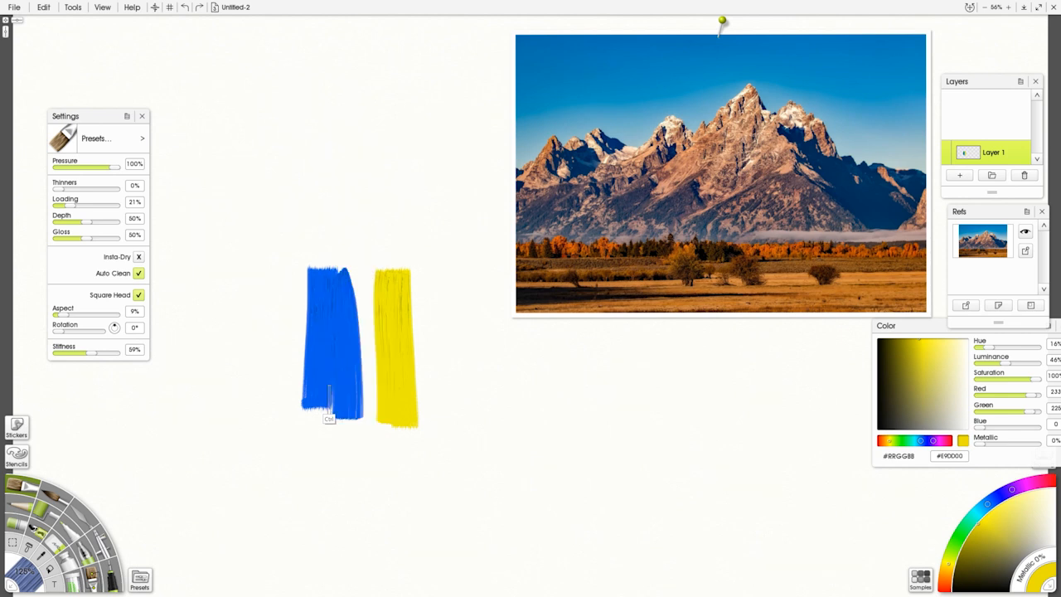
{"action": "key", "text": "ctrl+z"}
{"action": "key", "text": "ctrl+z"}
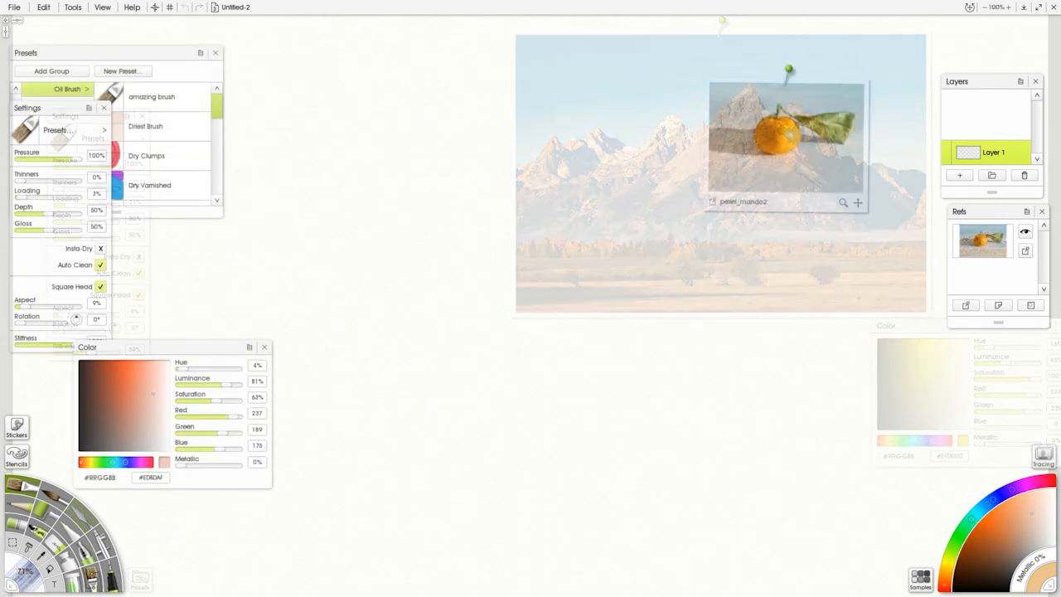
Sample the mandarin's brown (red 146, green 81, blue 0), undo a test stroke and set the oil brush loading to 17%.
{"action": "left_click", "coordinate": [771, 149]}
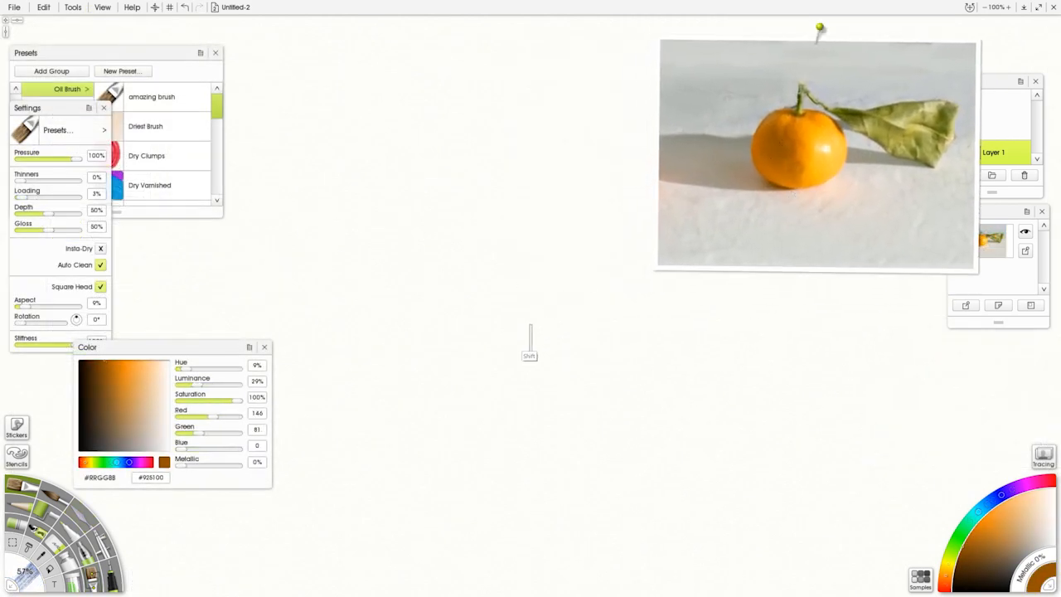
{"action": "left_click_drag", "start_coordinate": [494, 325], "coordinate": [510, 350]}
{"action": "key", "text": "ctrl+z"}
{"action": "left_click", "coordinate": [31, 196]}
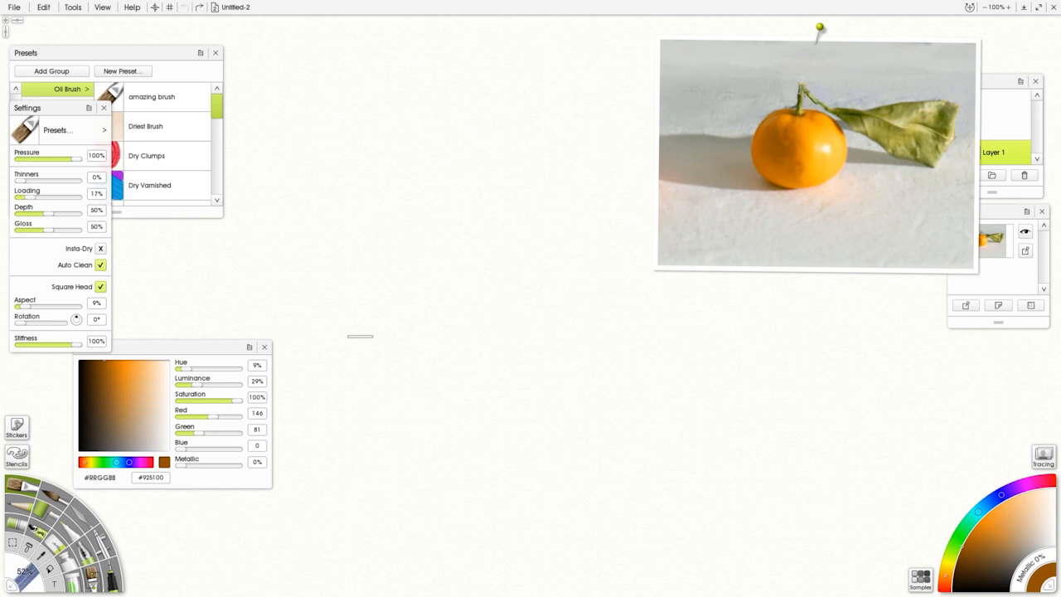
Paint side-by-side palette swatches of brown, yellow, orange and muted orange-brown with colours sampled from the mandarin photo.
{"action": "left_click_drag", "start_coordinate": [359, 337], "coordinate": [360, 411]}
{"action": "left_click", "coordinate": [813, 173], "text": "alt"}
{"action": "left_click_drag", "start_coordinate": [386, 340], "coordinate": [385, 421]}
{"action": "left_click", "coordinate": [798, 163], "text": "alt"}
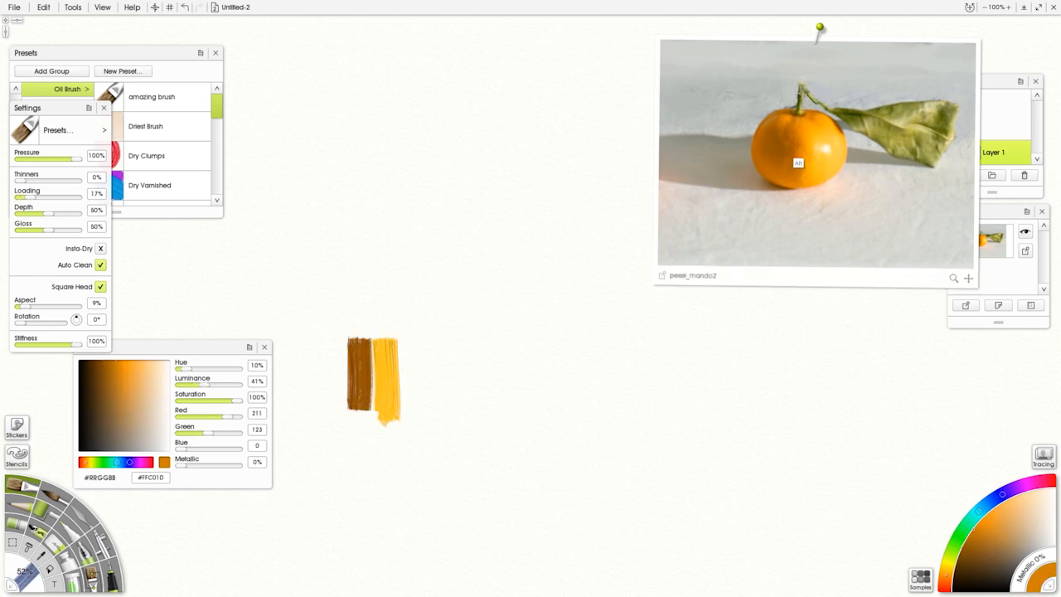
{"action": "left_click_drag", "start_coordinate": [374, 334], "coordinate": [377, 425]}
{"action": "left_click", "coordinate": [768, 138], "text": "alt"}
{"action": "left_click_drag", "start_coordinate": [339, 335], "coordinate": [338, 407]}
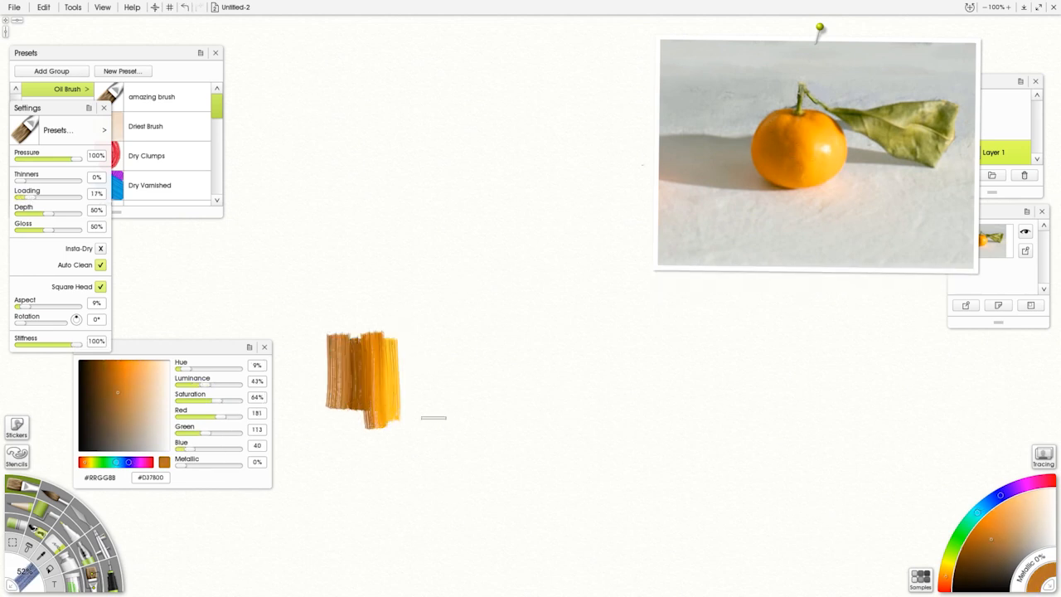
Add diagonal swatches of orange-brown, dark green and light olive above the orange swatches, sampling the greens from the leaf photo.
{"action": "left_click_drag", "start_coordinate": [344, 312], "coordinate": [317, 352]}
{"action": "left_click", "coordinate": [851, 133], "text": "alt"}
{"action": "left_click_drag", "start_coordinate": [343, 285], "coordinate": [307, 342]}
{"action": "left_click", "coordinate": [893, 152], "text": "alt"}
{"action": "left_click_drag", "start_coordinate": [336, 255], "coordinate": [286, 319]}
Set stiffness to 75% and loading to 9%, and block in the mandarin's brown core shadow and dark upper-right edge beside the repositioned photo.
{"action": "left_click", "coordinate": [62, 343]}
{"action": "left_click", "coordinate": [26, 197]}
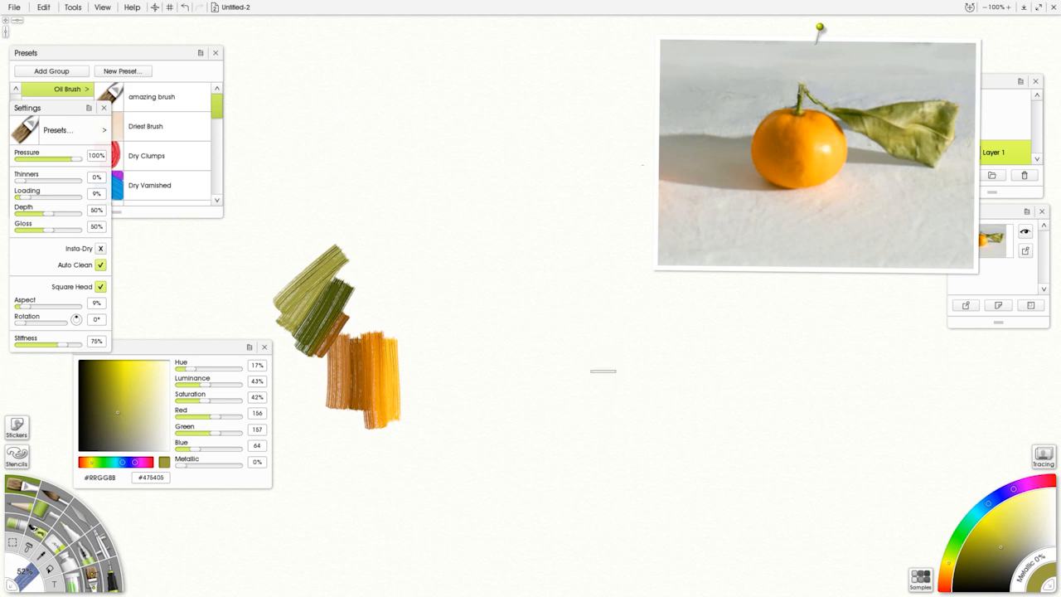
{"action": "left_click", "coordinate": [351, 379], "text": "alt"}
{"action": "mouse_move", "coordinate": [614, 300]}
{"action": "left_mouse_down"}
{"action": "mouse_move", "coordinate": [599, 368]}
{"action": "mouse_move", "coordinate": [585, 370]}
{"action": "mouse_move", "coordinate": [622, 396]}
{"action": "left_mouse_up"}
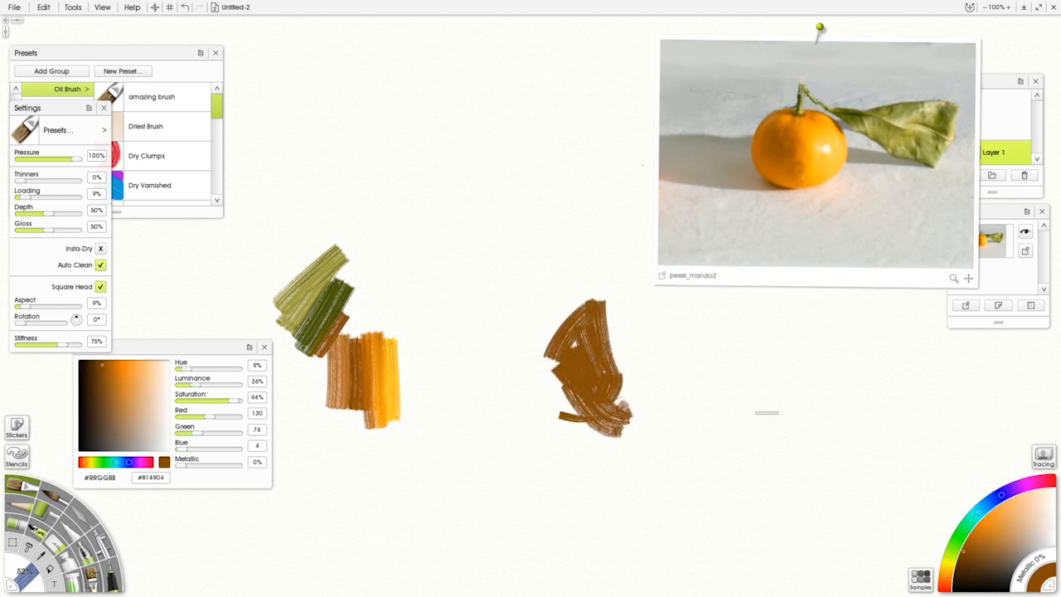
{"action": "left_click", "coordinate": [969, 565]}
{"action": "left_click_drag", "start_coordinate": [728, 292], "coordinate": [760, 346]}
{"action": "left_click_drag", "start_coordinate": [796, 224], "coordinate": [875, 210]}
Shape the mandarin's top and upper-left outline with brown strokes sampled from its core shadow.
{"action": "left_click", "coordinate": [587, 370], "text": "alt"}
{"action": "left_click_drag", "start_coordinate": [640, 293], "coordinate": [576, 301]}
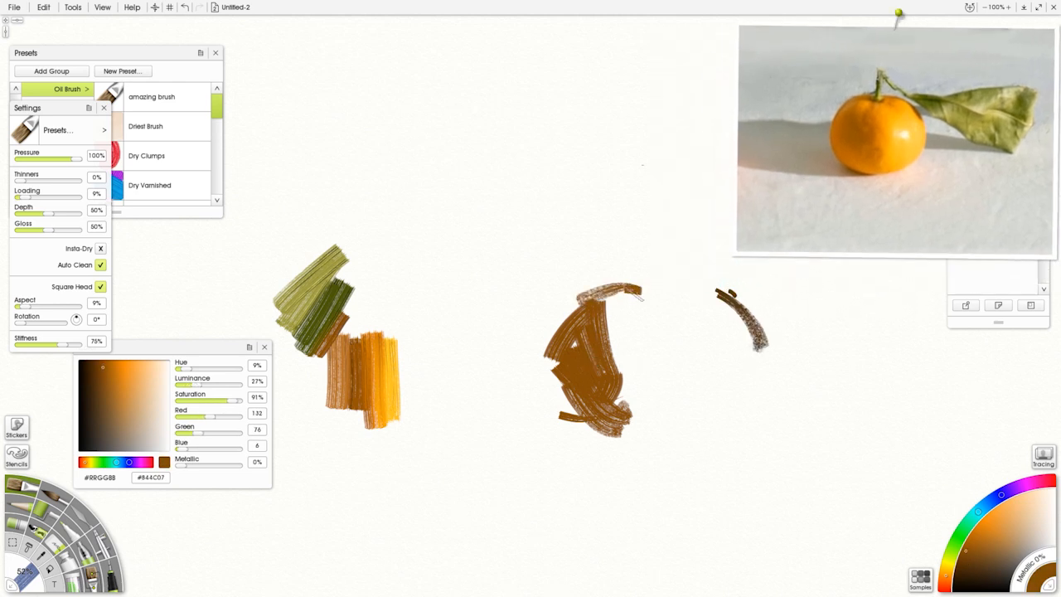
{"action": "mouse_move", "coordinate": [640, 294]}
{"action": "left_mouse_down"}
{"action": "mouse_move", "coordinate": [580, 295]}
{"action": "mouse_move", "coordinate": [568, 316]}
{"action": "left_mouse_up"}
{"action": "left_click_drag", "start_coordinate": [674, 282], "coordinate": [723, 296]}
{"action": "mouse_move", "coordinate": [634, 285]}
{"action": "left_mouse_down"}
{"action": "mouse_move", "coordinate": [569, 307]}
{"action": "mouse_move", "coordinate": [549, 359]}
{"action": "mouse_move", "coordinate": [551, 415]}
{"action": "left_mouse_up"}
Wrap the mandarin's core shadow in sampled mid-orange down to the lower edge, and rework its centre with sampled brown.
{"action": "left_click", "coordinate": [377, 398], "text": "alt"}
{"action": "mouse_move", "coordinate": [556, 333]}
{"action": "left_mouse_down"}
{"action": "mouse_move", "coordinate": [554, 416]}
{"action": "mouse_move", "coordinate": [640, 476]}
{"action": "left_mouse_up"}
{"action": "mouse_move", "coordinate": [607, 436]}
{"action": "left_mouse_down"}
{"action": "mouse_move", "coordinate": [658, 469]}
{"action": "mouse_move", "coordinate": [657, 400]}
{"action": "mouse_move", "coordinate": [619, 339]}
{"action": "left_mouse_up"}
{"action": "left_click", "coordinate": [373, 383], "text": "alt"}
{"action": "left_click_drag", "start_coordinate": [654, 411], "coordinate": [625, 344]}
{"action": "mouse_move", "coordinate": [621, 357]}
{"action": "left_mouse_down"}
{"action": "mouse_move", "coordinate": [638, 417]}
{"action": "mouse_move", "coordinate": [617, 323]}
{"action": "mouse_move", "coordinate": [629, 433]}
{"action": "left_mouse_up"}
{"action": "left_click", "coordinate": [866, 139]}
{"action": "mouse_move", "coordinate": [561, 371]}
{"action": "left_mouse_down"}
{"action": "mouse_move", "coordinate": [635, 458]}
{"action": "mouse_move", "coordinate": [622, 439]}
{"action": "left_mouse_up"}
{"action": "left_click", "coordinate": [587, 380], "text": "alt"}
{"action": "left_click_drag", "start_coordinate": [586, 397], "coordinate": [579, 325]}
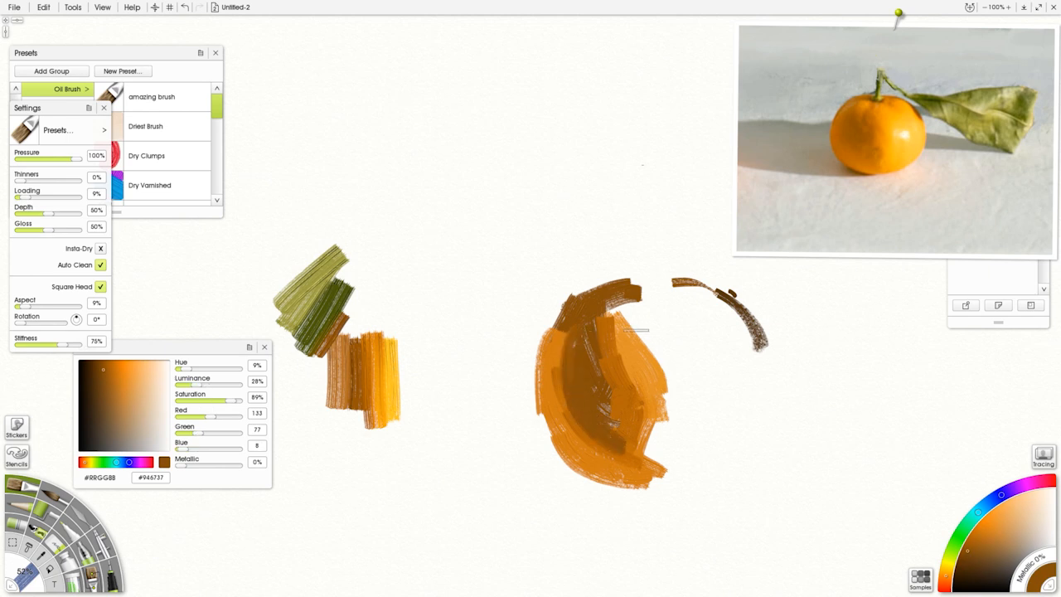
Paint sampled orange along the mandarin's top edge and fill its lit right side with sampled yellow-orange.
{"action": "left_click", "coordinate": [604, 343], "text": "alt"}
{"action": "left_click_drag", "start_coordinate": [661, 287], "coordinate": [714, 292]}
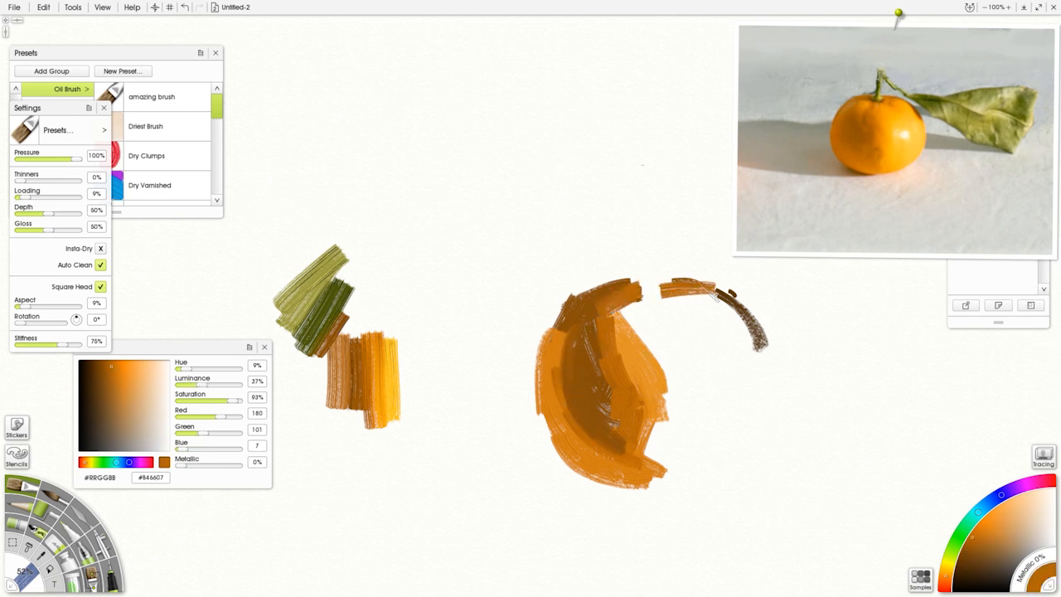
{"action": "left_click", "coordinate": [388, 379], "text": "alt"}
{"action": "left_click_drag", "start_coordinate": [724, 360], "coordinate": [726, 421]}
{"action": "left_click_drag", "start_coordinate": [747, 330], "coordinate": [756, 414]}
{"action": "mouse_move", "coordinate": [752, 333]}
{"action": "left_mouse_down"}
{"action": "mouse_move", "coordinate": [705, 301]}
{"action": "mouse_move", "coordinate": [726, 388]}
{"action": "left_mouse_up"}
{"action": "left_click_drag", "start_coordinate": [703, 345], "coordinate": [707, 438]}
{"action": "mouse_move", "coordinate": [762, 356]}
{"action": "left_mouse_down"}
{"action": "mouse_move", "coordinate": [752, 441]}
{"action": "mouse_move", "coordinate": [711, 466]}
{"action": "left_mouse_up"}
{"action": "mouse_move", "coordinate": [740, 410]}
{"action": "left_mouse_down"}
{"action": "mouse_move", "coordinate": [660, 448]}
{"action": "mouse_move", "coordinate": [670, 406]}
{"action": "left_mouse_up"}
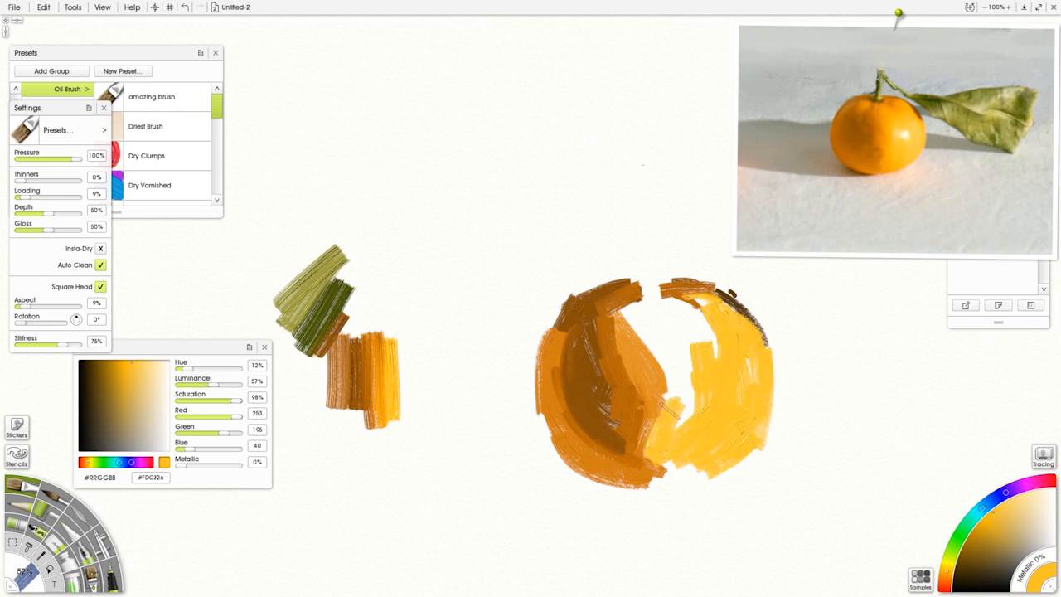
Round off the mandarin's lower-right edge and start closing the white gap in its middle with sampled oranges.
{"action": "left_click", "coordinate": [642, 463], "text": "alt"}
{"action": "mouse_move", "coordinate": [664, 476]}
{"action": "left_mouse_down"}
{"action": "mouse_move", "coordinate": [705, 485]}
{"action": "mouse_move", "coordinate": [732, 468]}
{"action": "mouse_move", "coordinate": [695, 475]}
{"action": "mouse_move", "coordinate": [766, 435]}
{"action": "left_mouse_up"}
{"action": "left_click", "coordinate": [689, 455], "text": "alt"}
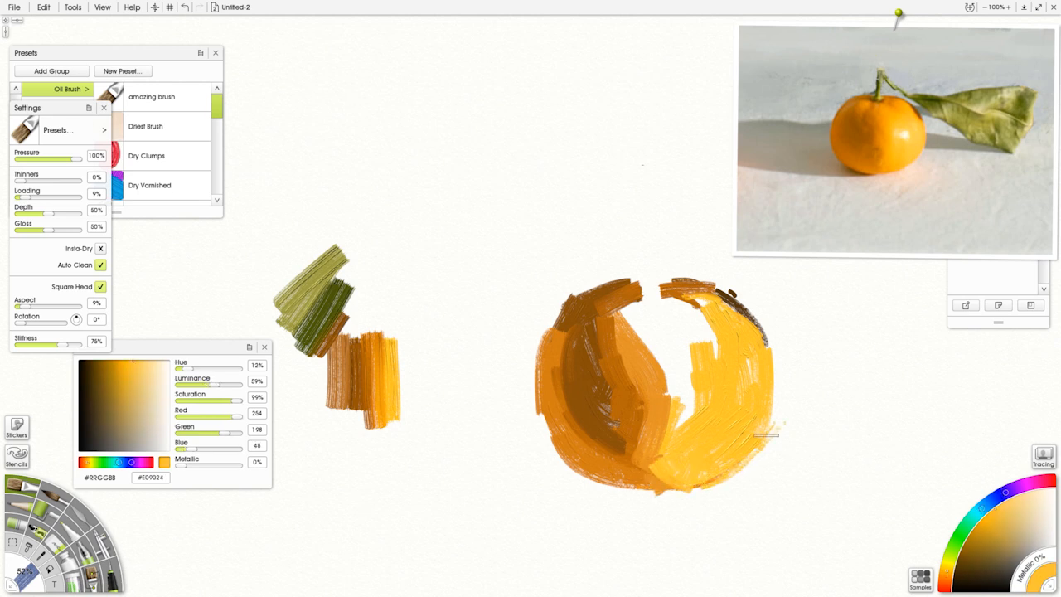
{"action": "left_click", "coordinate": [723, 379], "text": "alt"}
{"action": "left_click_drag", "start_coordinate": [703, 303], "coordinate": [692, 355]}
{"action": "mouse_move", "coordinate": [670, 312]}
{"action": "left_mouse_down"}
{"action": "mouse_move", "coordinate": [681, 380]}
{"action": "mouse_move", "coordinate": [642, 334]}
{"action": "mouse_move", "coordinate": [657, 341]}
{"action": "mouse_move", "coordinate": [678, 408]}
{"action": "mouse_move", "coordinate": [666, 450]}
{"action": "left_mouse_up"}
Cover the remaining white between the mandarin's shadow and lit sides, and join its top edge with sampled brown-orange.
{"action": "left_click", "coordinate": [626, 355], "text": "alt"}
{"action": "left_click", "coordinate": [991, 512]}
{"action": "left_click", "coordinate": [706, 345], "text": "alt"}
{"action": "mouse_move", "coordinate": [682, 302]}
{"action": "left_mouse_down"}
{"action": "mouse_move", "coordinate": [672, 320]}
{"action": "mouse_move", "coordinate": [696, 370]}
{"action": "mouse_move", "coordinate": [699, 424]}
{"action": "left_mouse_up"}
{"action": "left_click_drag", "start_coordinate": [749, 357], "coordinate": [747, 379]}
{"action": "left_click", "coordinate": [612, 313], "text": "alt"}
{"action": "left_click_drag", "start_coordinate": [632, 297], "coordinate": [691, 312]}
{"action": "left_click", "coordinate": [710, 338], "text": "alt"}
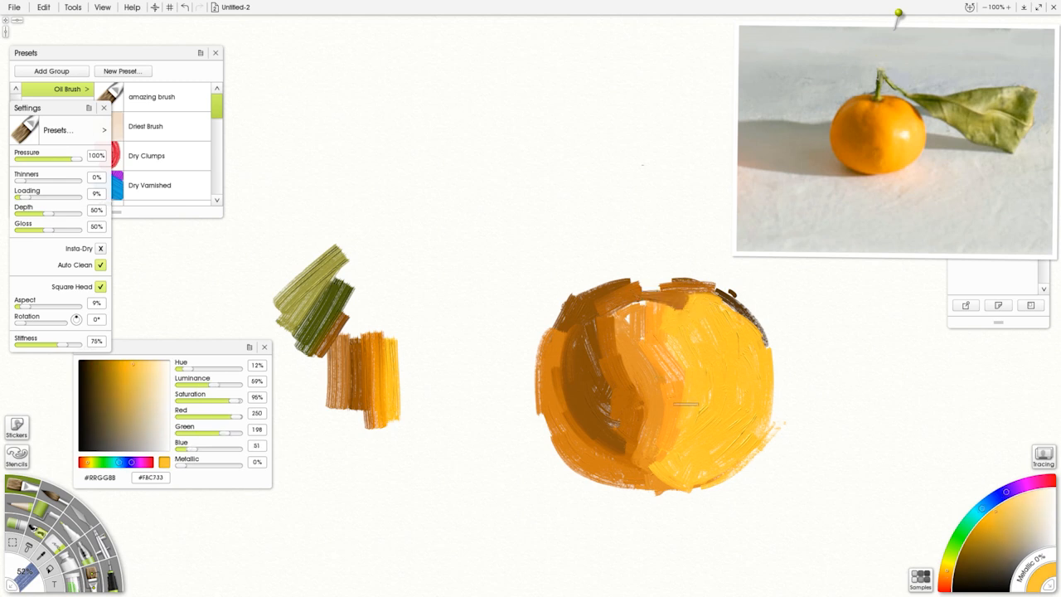
Soften the shadow transition along the mandarin's bottom edge with orange and brown-orange sampled from the fruit.
{"action": "left_click", "coordinate": [686, 404], "text": "alt"}
{"action": "left_click", "coordinate": [651, 403], "text": "alt"}
{"action": "left_click_drag", "start_coordinate": [650, 474], "coordinate": [680, 485]}
{"action": "left_click", "coordinate": [616, 440], "text": "alt"}
{"action": "left_click_drag", "start_coordinate": [623, 448], "coordinate": [685, 490]}
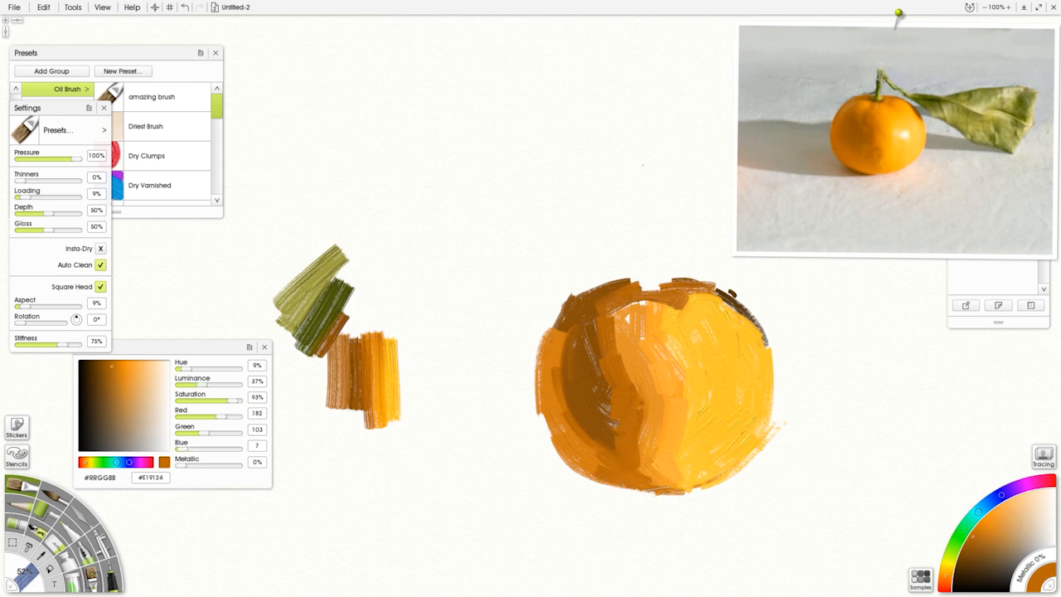
Sketch the stem and the first leaf contour marks in dark green (red 72, green 84, blue 30) with a smaller brush.
{"action": "left_click", "coordinate": [951, 558]}
{"action": "left_click_drag", "start_coordinate": [984, 557], "coordinate": [986, 567]}
{"action": "mouse_move", "coordinate": [678, 263]}
{"action": "left_mouse_down"}
{"action": "mouse_move", "coordinate": [642, 262]}
{"action": "mouse_move", "coordinate": [646, 213]}
{"action": "left_mouse_up"}
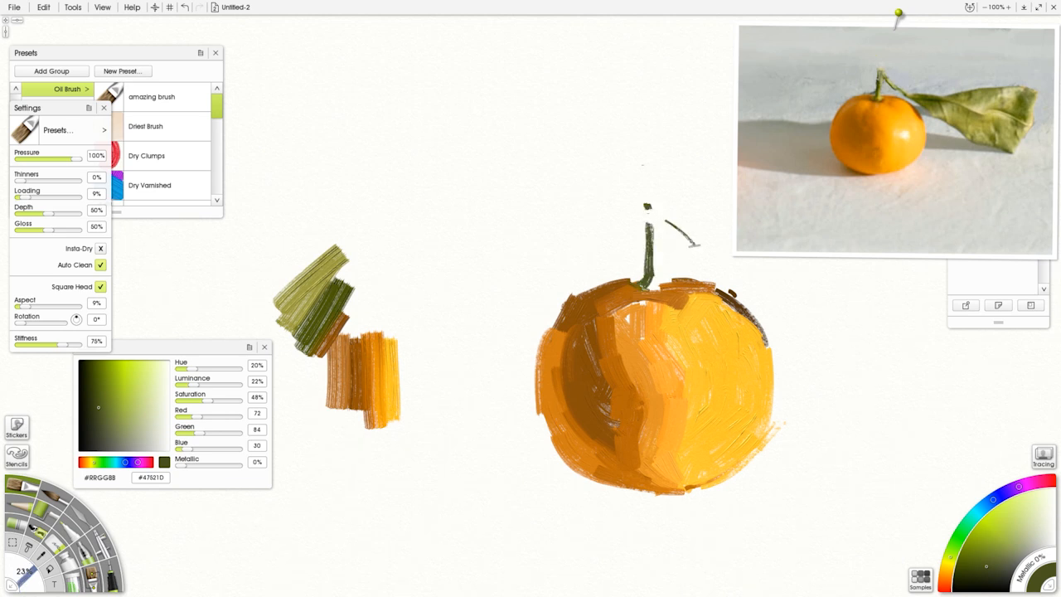
{"action": "mouse_move", "coordinate": [705, 252]}
{"action": "left_mouse_down"}
{"action": "mouse_move", "coordinate": [730, 277]}
{"action": "mouse_move", "coordinate": [821, 301]}
{"action": "left_mouse_up"}
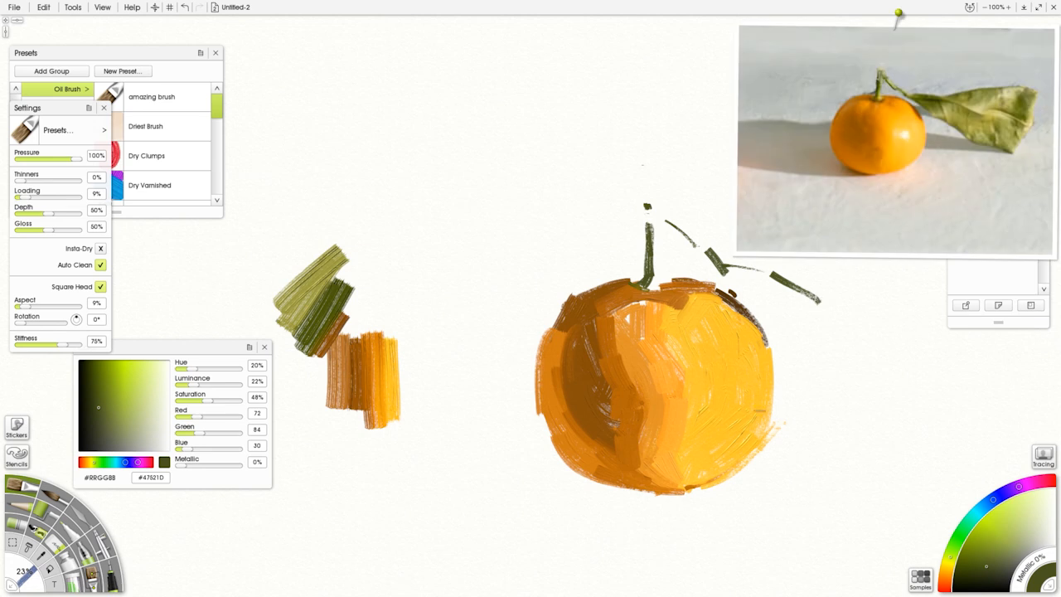
Block in the cast shadow beside the mandarin's dark side with a large brush in greenish grey (red 105, green 114, blue 97).
{"action": "left_click", "coordinate": [1012, 561]}
{"action": "mouse_move", "coordinate": [531, 443]}
{"action": "left_mouse_down"}
{"action": "mouse_move", "coordinate": [531, 408]}
{"action": "mouse_move", "coordinate": [535, 452]}
{"action": "left_mouse_up"}
{"action": "left_click", "coordinate": [955, 548]}
{"action": "mouse_move", "coordinate": [505, 414]}
{"action": "left_mouse_down"}
{"action": "mouse_move", "coordinate": [514, 448]}
{"action": "mouse_move", "coordinate": [540, 444]}
{"action": "mouse_move", "coordinate": [552, 454]}
{"action": "left_mouse_up"}
{"action": "left_click", "coordinate": [1015, 562]}
{"action": "mouse_move", "coordinate": [529, 395]}
{"action": "left_mouse_down"}
{"action": "mouse_move", "coordinate": [424, 417]}
{"action": "mouse_move", "coordinate": [397, 438]}
{"action": "left_mouse_up"}
{"action": "left_click_drag", "start_coordinate": [461, 458], "coordinate": [523, 468]}
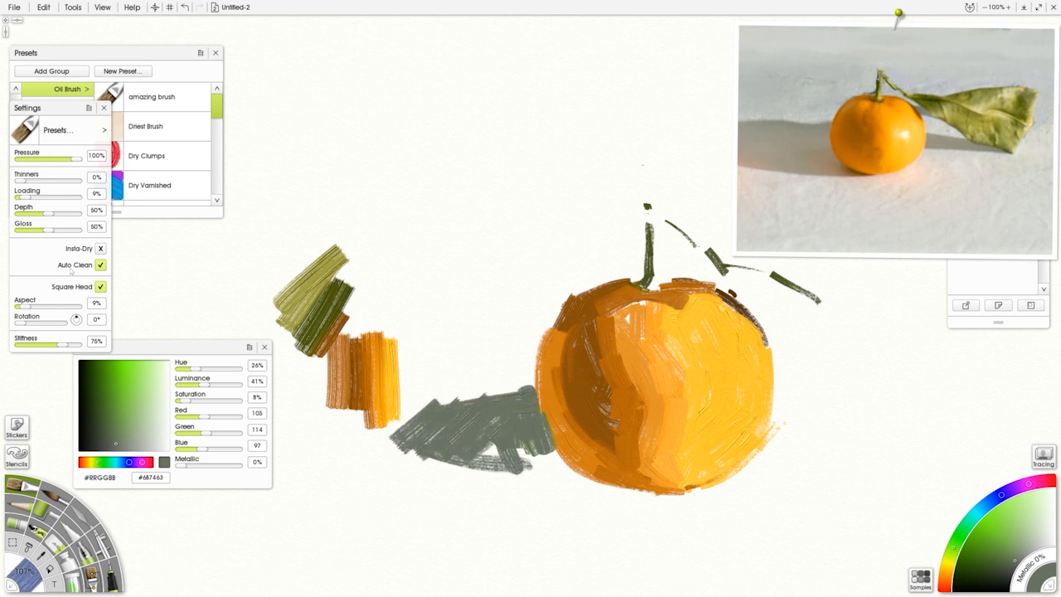
Lower the brush loading to 5% and paint warm brown-grey over the lower cast shadow with dark contact strokes beneath the mandarin.
{"action": "left_click_drag", "start_coordinate": [28, 199], "coordinate": [24, 199]}
{"action": "left_click_drag", "start_coordinate": [436, 436], "coordinate": [538, 473]}
{"action": "left_click", "coordinate": [848, 171], "text": "alt"}
{"action": "mouse_move", "coordinate": [498, 434]}
{"action": "left_mouse_down"}
{"action": "mouse_move", "coordinate": [569, 496]}
{"action": "mouse_move", "coordinate": [403, 470]}
{"action": "mouse_move", "coordinate": [622, 490]}
{"action": "mouse_move", "coordinate": [568, 488]}
{"action": "mouse_move", "coordinate": [605, 490]}
{"action": "mouse_move", "coordinate": [550, 449]}
{"action": "mouse_move", "coordinate": [567, 481]}
{"action": "left_mouse_up"}
{"action": "left_click", "coordinate": [855, 172], "text": "alt"}
{"action": "mouse_move", "coordinate": [547, 450]}
{"action": "left_mouse_down"}
{"action": "mouse_move", "coordinate": [585, 486]}
{"action": "mouse_move", "coordinate": [620, 498]}
{"action": "left_mouse_up"}
Deepen the contact shadow under the mandarin's lower edge with dark brown (red 97, green 61, blue 37).
{"action": "left_click", "coordinate": [992, 570]}
{"action": "left_click", "coordinate": [990, 565]}
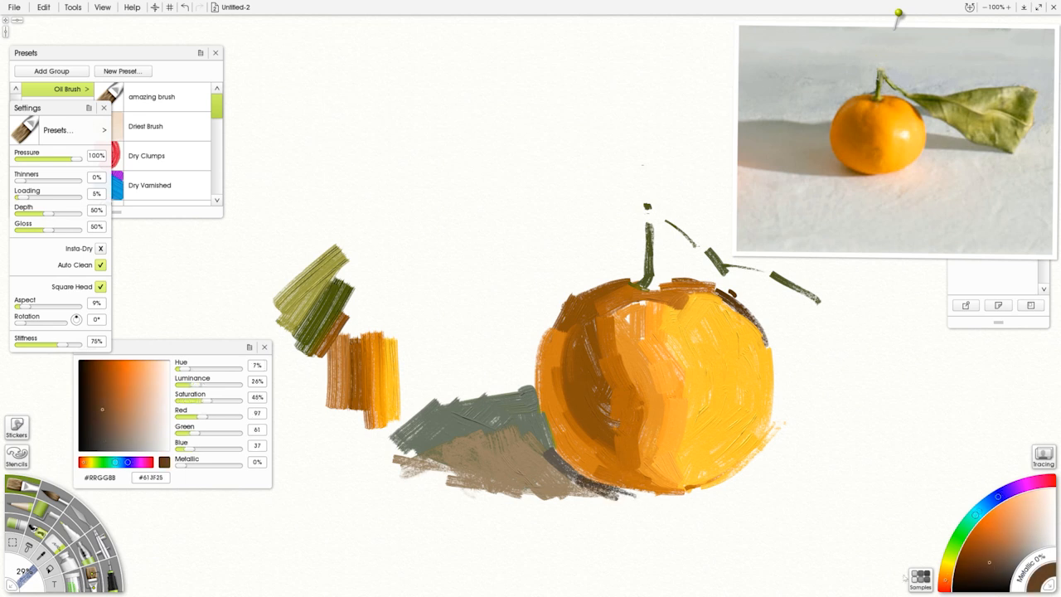
{"action": "left_click_drag", "start_coordinate": [632, 494], "coordinate": [655, 493]}
{"action": "mouse_move", "coordinate": [570, 479]}
{"action": "left_mouse_down"}
{"action": "mouse_move", "coordinate": [550, 453]}
{"action": "mouse_move", "coordinate": [565, 462]}
{"action": "left_mouse_up"}
{"action": "left_click", "coordinate": [554, 432], "text": "alt"}
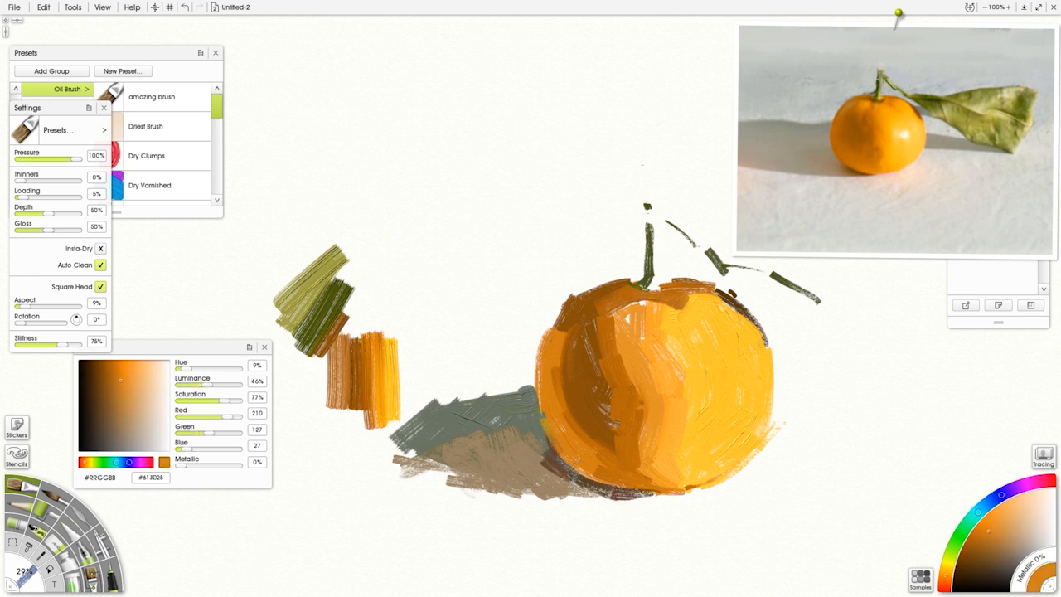
Extend the cast shadow outward to its far end with sampled grey-brown (red 131, green 121, blue 86).
{"action": "left_click", "coordinate": [476, 472], "text": "alt"}
{"action": "mouse_move", "coordinate": [398, 440]}
{"action": "left_mouse_down"}
{"action": "mouse_move", "coordinate": [425, 467]}
{"action": "mouse_move", "coordinate": [363, 434]}
{"action": "mouse_move", "coordinate": [463, 390]}
{"action": "left_mouse_up"}
{"action": "left_click_drag", "start_coordinate": [489, 456], "coordinate": [401, 474]}
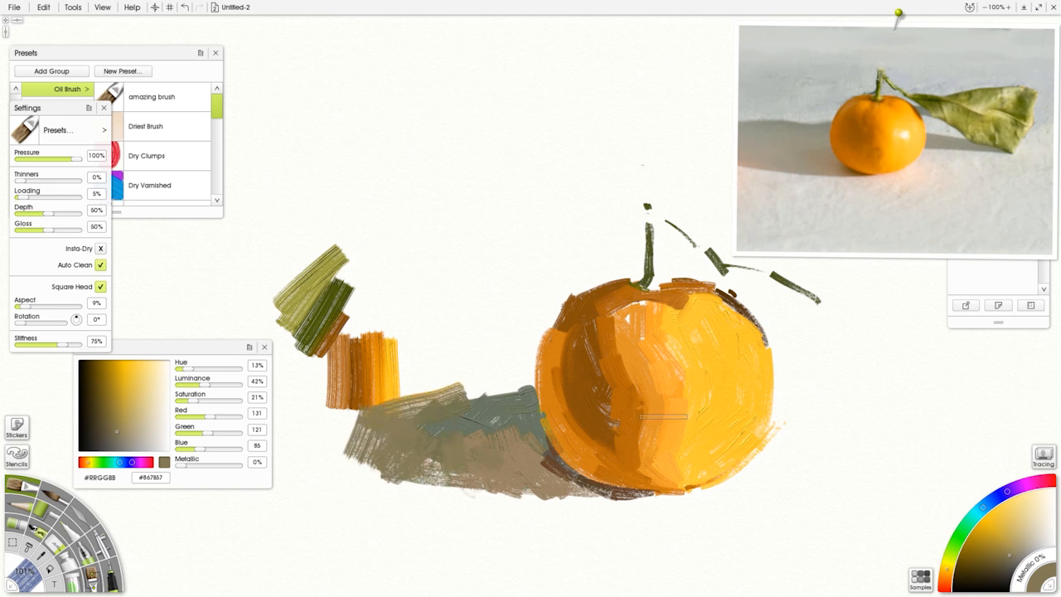
Blend photo-sampled orange across the mandarin's upper middle and touch its upper-right edge with sampled brown-orange.
{"action": "left_click", "coordinate": [884, 120], "text": "alt"}
{"action": "mouse_move", "coordinate": [664, 357]}
{"action": "left_mouse_down"}
{"action": "mouse_move", "coordinate": [637, 342]}
{"action": "mouse_move", "coordinate": [668, 308]}
{"action": "mouse_move", "coordinate": [717, 296]}
{"action": "left_mouse_up"}
{"action": "mouse_move", "coordinate": [611, 318]}
{"action": "left_mouse_down"}
{"action": "mouse_move", "coordinate": [622, 373]}
{"action": "mouse_move", "coordinate": [620, 307]}
{"action": "left_mouse_up"}
{"action": "left_click", "coordinate": [602, 370], "text": "alt"}
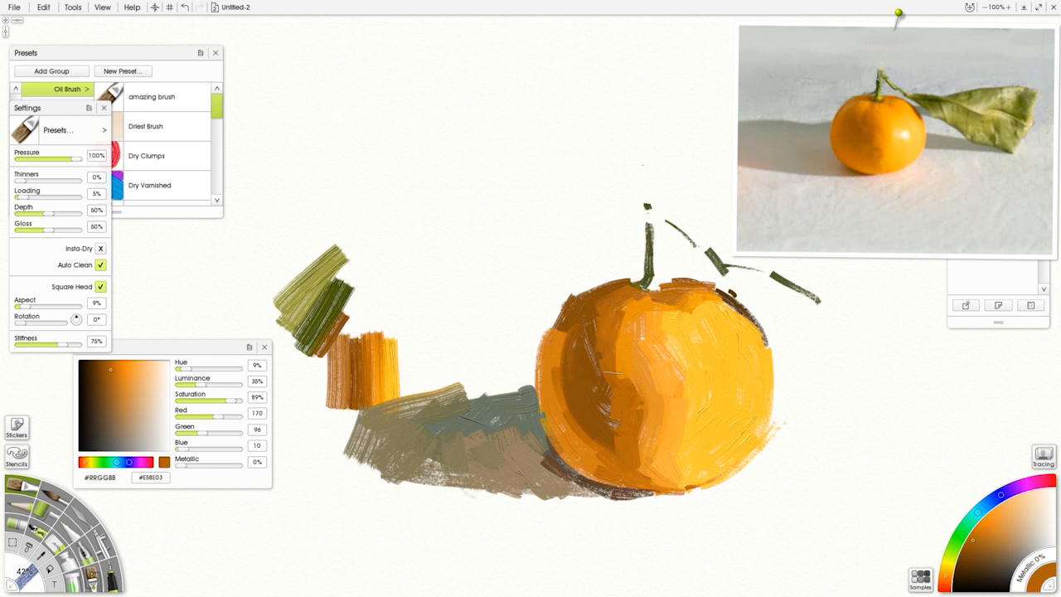
{"action": "left_click_drag", "start_coordinate": [730, 307], "coordinate": [768, 341]}
{"action": "left_click", "coordinate": [756, 342], "text": "alt"}
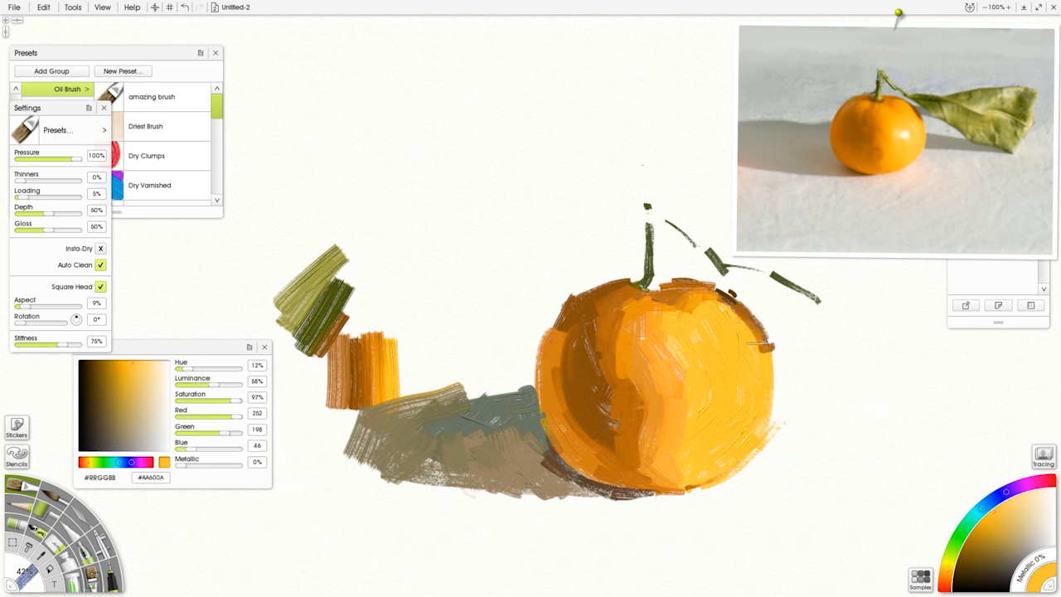
Add a pale highlight on the mandarin's lit side and refine the tones inside its core shadow.
{"action": "left_click", "coordinate": [915, 154]}
{"action": "mouse_move", "coordinate": [727, 363]}
{"action": "left_mouse_down"}
{"action": "mouse_move", "coordinate": [730, 397]}
{"action": "mouse_move", "coordinate": [721, 390]}
{"action": "left_mouse_up"}
{"action": "left_click", "coordinate": [906, 152]}
{"action": "left_click", "coordinate": [880, 140]}
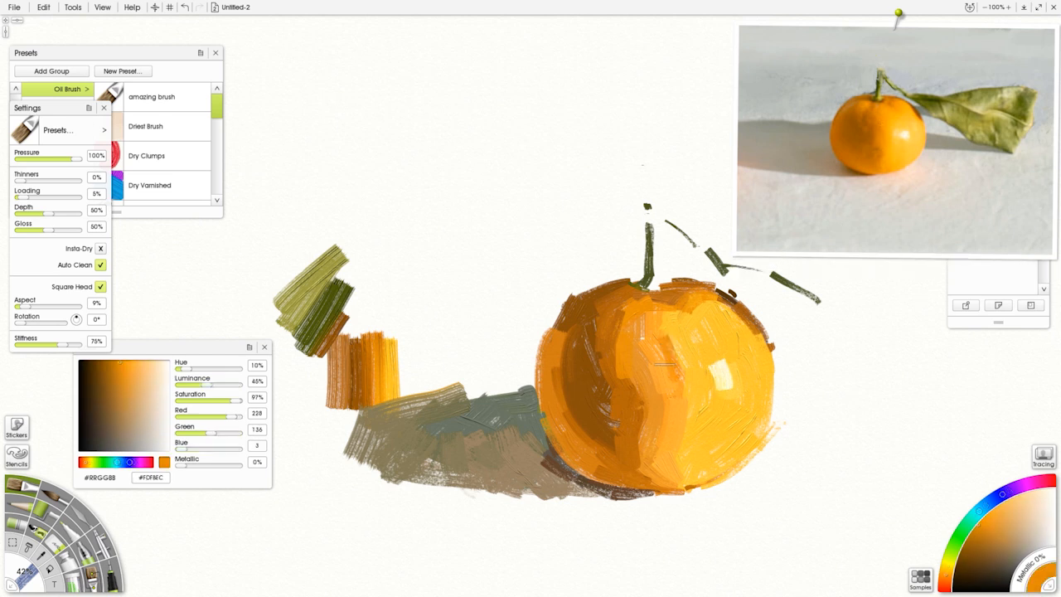
{"action": "left_click", "coordinate": [625, 362], "text": "alt"}
{"action": "left_click_drag", "start_coordinate": [613, 342], "coordinate": [619, 371]}
Rework the mandarin's shadow side from upper left to lower edge with browns sampled from the photo and the painting.
{"action": "left_click", "coordinate": [842, 133]}
{"action": "mouse_move", "coordinate": [565, 317]}
{"action": "left_mouse_down"}
{"action": "mouse_move", "coordinate": [548, 377]}
{"action": "mouse_move", "coordinate": [592, 482]}
{"action": "mouse_move", "coordinate": [615, 483]}
{"action": "left_mouse_up"}
{"action": "left_click", "coordinate": [842, 163]}
{"action": "left_click", "coordinate": [539, 467], "text": "alt"}
{"action": "left_click", "coordinate": [597, 495], "text": "alt"}
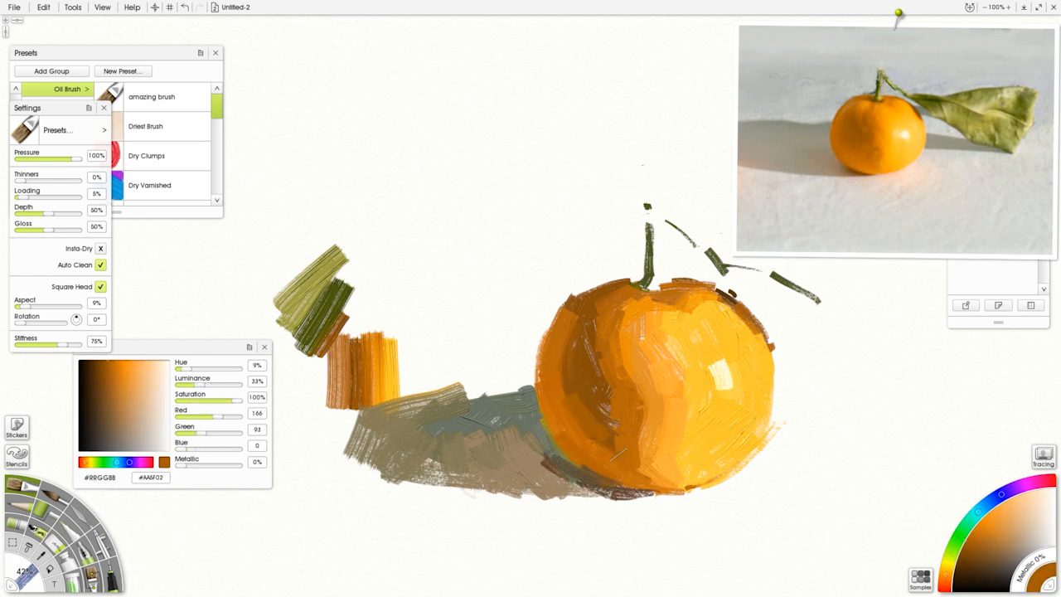
Warm the mandarin's lower-right and upper-right areas with oranges sampled from the photo.
{"action": "left_click", "coordinate": [882, 179], "text": "alt"}
{"action": "left_click_drag", "start_coordinate": [687, 482], "coordinate": [734, 465]}
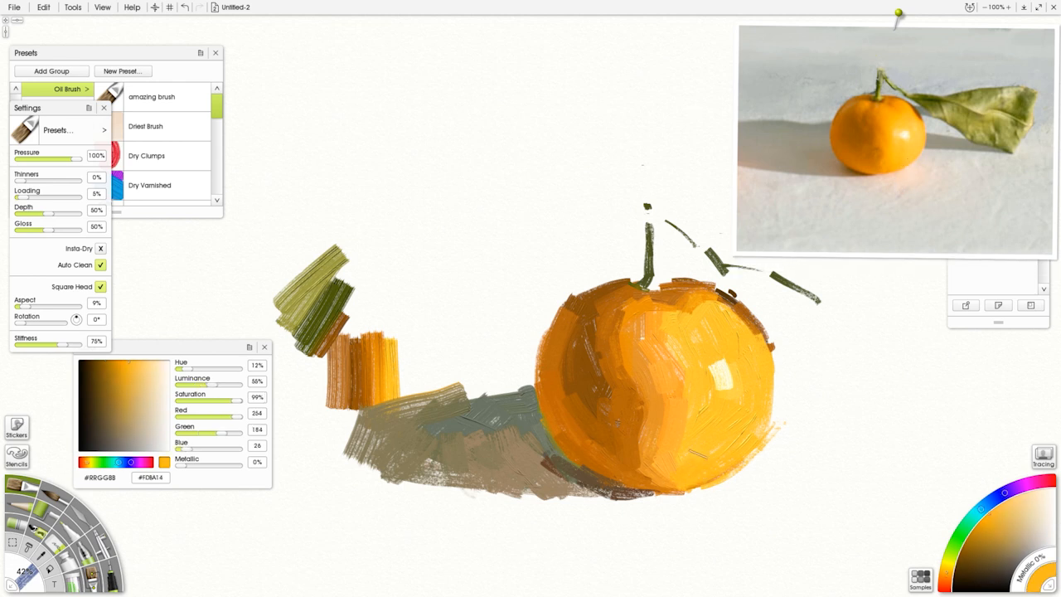
{"action": "left_click", "coordinate": [888, 116], "text": "alt"}
{"action": "mouse_move", "coordinate": [715, 309]}
{"action": "left_mouse_down"}
{"action": "mouse_move", "coordinate": [673, 310]}
{"action": "mouse_move", "coordinate": [756, 319]}
{"action": "mouse_move", "coordinate": [675, 317]}
{"action": "mouse_move", "coordinate": [695, 337]}
{"action": "mouse_move", "coordinate": [762, 342]}
{"action": "mouse_move", "coordinate": [768, 367]}
{"action": "left_mouse_up"}
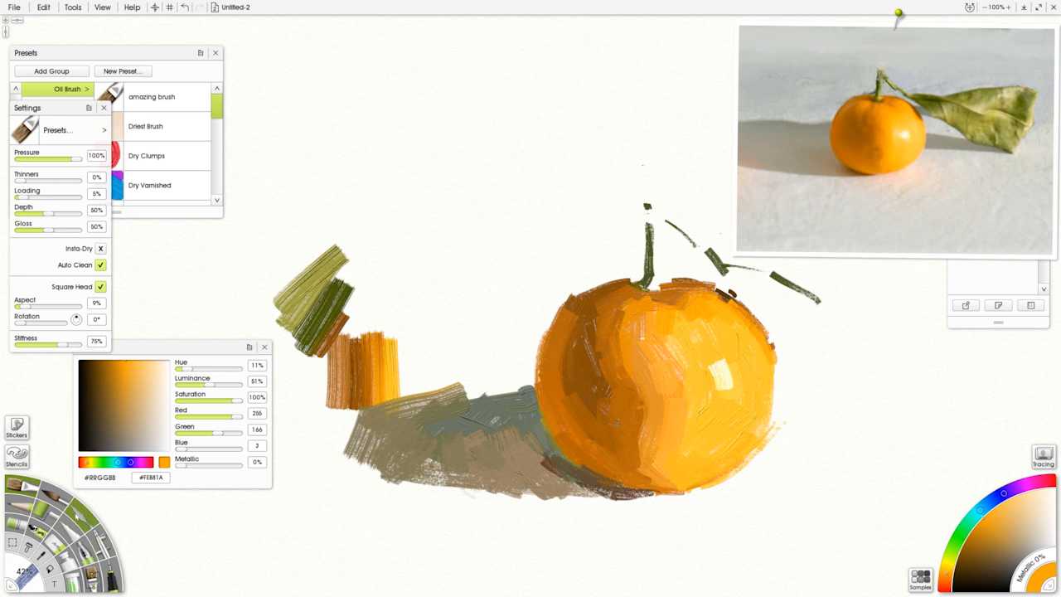
Switch to the palette knife with 0% loading and smooth the transition between the mandarin's shadow and lit sides.
{"action": "left_click", "coordinate": [82, 515]}
{"action": "left_click_drag", "start_coordinate": [54, 193], "coordinate": [17, 192]}
{"action": "left_click_drag", "start_coordinate": [707, 375], "coordinate": [394, 373]}
{"action": "left_click_drag", "start_coordinate": [640, 357], "coordinate": [605, 348]}
{"action": "mouse_move", "coordinate": [628, 316]}
{"action": "left_mouse_down"}
{"action": "mouse_move", "coordinate": [634, 357]}
{"action": "mouse_move", "coordinate": [673, 382]}
{"action": "mouse_move", "coordinate": [669, 407]}
{"action": "mouse_move", "coordinate": [638, 422]}
{"action": "mouse_move", "coordinate": [623, 466]}
{"action": "mouse_move", "coordinate": [679, 477]}
{"action": "left_mouse_up"}
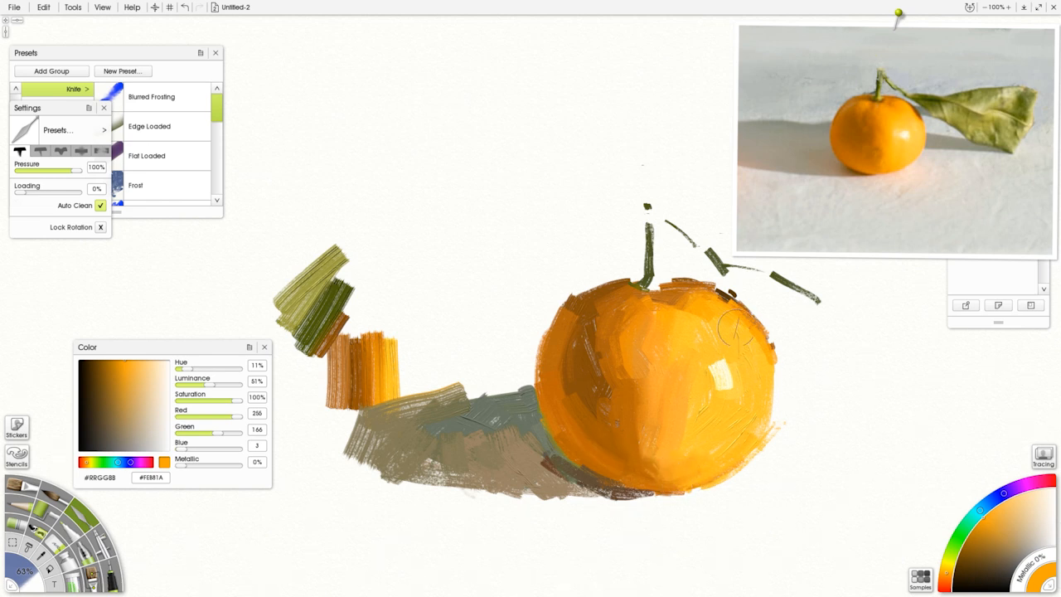
Soften the mandarin's upper-right surface and upper-left edge with the palette knife.
{"action": "mouse_move", "coordinate": [751, 334]}
{"action": "left_mouse_down"}
{"action": "mouse_move", "coordinate": [765, 376]}
{"action": "mouse_move", "coordinate": [709, 383]}
{"action": "mouse_move", "coordinate": [722, 403]}
{"action": "mouse_move", "coordinate": [749, 383]}
{"action": "mouse_move", "coordinate": [758, 346]}
{"action": "left_mouse_up"}
{"action": "mouse_move", "coordinate": [596, 318]}
{"action": "left_mouse_down"}
{"action": "mouse_move", "coordinate": [581, 350]}
{"action": "mouse_move", "coordinate": [613, 307]}
{"action": "left_mouse_up"}
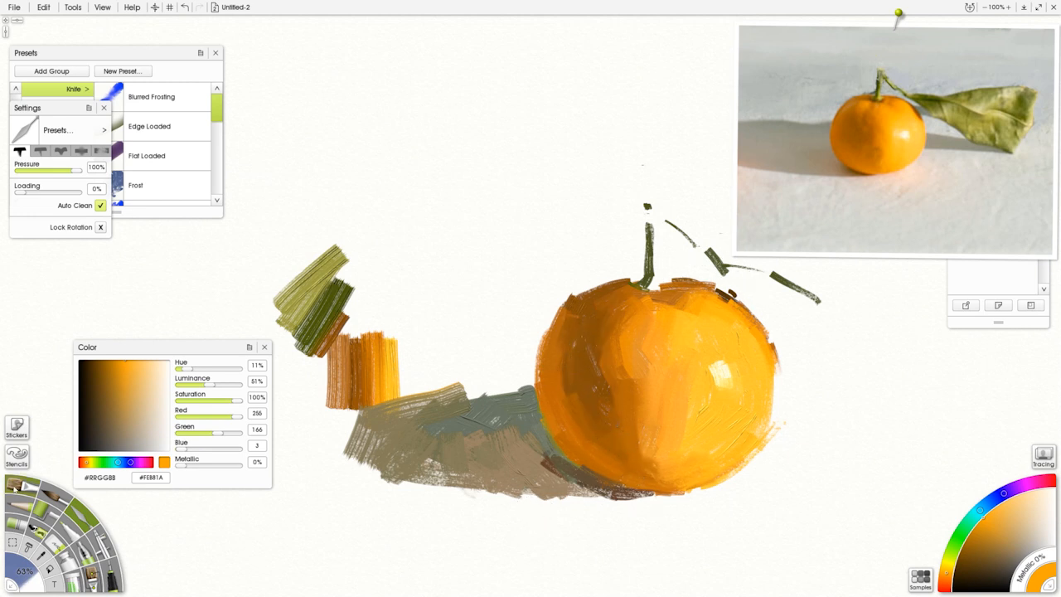
Switch to the oil brush and thicken the mandarin's stem with thin green strokes sampled from the photo.
{"action": "key", "text": "o"}
{"action": "left_click", "coordinate": [879, 98], "text": "alt"}
{"action": "key", "text": "bracketleft"}
{"action": "mouse_move", "coordinate": [652, 216]}
{"action": "left_mouse_down"}
{"action": "mouse_move", "coordinate": [654, 283]}
{"action": "mouse_move", "coordinate": [665, 283]}
{"action": "left_mouse_up"}
{"action": "left_click", "coordinate": [882, 95]}
{"action": "key", "text": "bracketleft"}
{"action": "left_click_drag", "start_coordinate": [654, 205], "coordinate": [650, 274]}
Sample stem greens from the photo and paint the thin twig running from the stem toward the leaf.
{"action": "left_click", "coordinate": [883, 93], "text": "alt"}
{"action": "left_click", "coordinate": [878, 94], "text": "alt"}
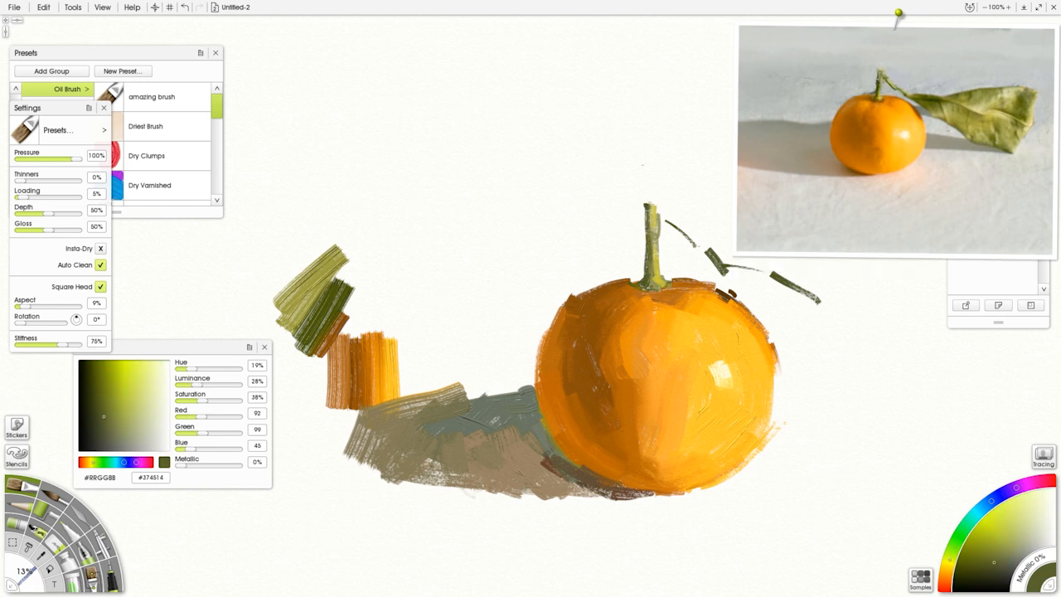
{"action": "left_click", "coordinate": [894, 105], "text": "alt"}
{"action": "left_click_drag", "start_coordinate": [672, 221], "coordinate": [729, 269]}
Enlarge the brush and block in the grey cast shadow to the mandarin's right with a tone sampled from the photo.
{"action": "left_click", "coordinate": [946, 143], "text": "alt"}
{"action": "left_click_drag", "start_coordinate": [788, 392], "coordinate": [802, 391], "text": "shift"}
{"action": "left_click_drag", "start_coordinate": [791, 387], "coordinate": [786, 432]}
{"action": "mouse_move", "coordinate": [780, 387]}
{"action": "left_mouse_down"}
{"action": "mouse_move", "coordinate": [769, 447]}
{"action": "mouse_move", "coordinate": [836, 400]}
{"action": "mouse_move", "coordinate": [824, 432]}
{"action": "mouse_move", "coordinate": [782, 446]}
{"action": "left_mouse_up"}
{"action": "left_click_drag", "start_coordinate": [777, 386], "coordinate": [767, 446]}
{"action": "mouse_move", "coordinate": [794, 439]}
{"action": "left_mouse_down"}
{"action": "mouse_move", "coordinate": [846, 427]}
{"action": "mouse_move", "coordinate": [787, 446]}
{"action": "left_mouse_up"}
{"action": "left_click_drag", "start_coordinate": [837, 405], "coordinate": [871, 427]}
{"action": "left_click_drag", "start_coordinate": [841, 403], "coordinate": [895, 426]}
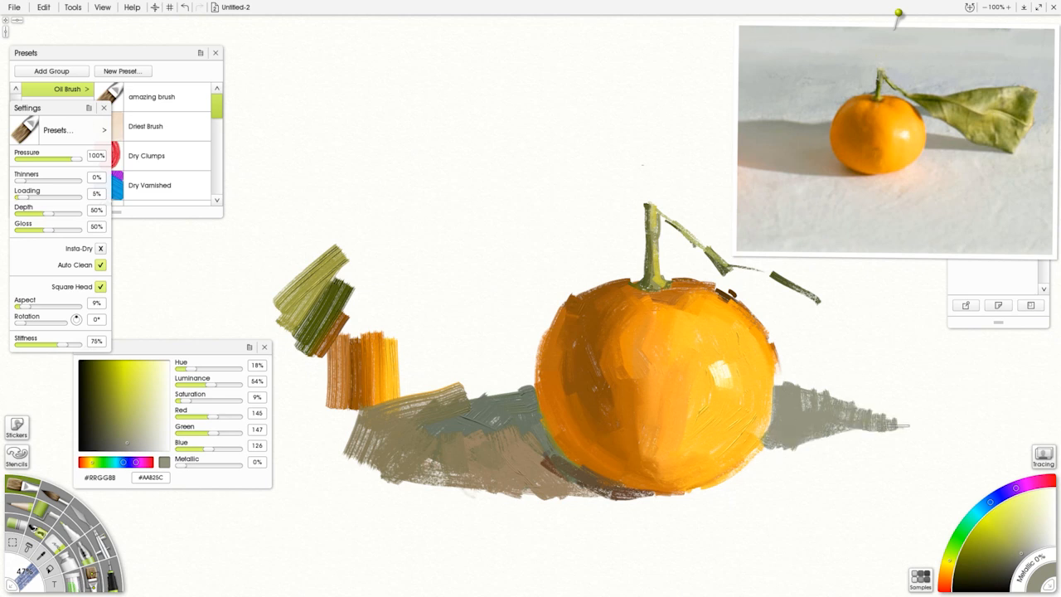
Paint pale peach reflected light on the ground beneath the mandarin's lower-right side.
{"action": "left_click", "coordinate": [946, 573]}
{"action": "left_click", "coordinate": [1047, 525]}
{"action": "mouse_move", "coordinate": [774, 471]}
{"action": "left_mouse_down"}
{"action": "mouse_move", "coordinate": [761, 514]}
{"action": "mouse_move", "coordinate": [791, 517]}
{"action": "mouse_move", "coordinate": [718, 512]}
{"action": "left_mouse_up"}
{"action": "left_click", "coordinate": [1038, 515]}
{"action": "mouse_move", "coordinate": [776, 448]}
{"action": "left_mouse_down"}
{"action": "mouse_move", "coordinate": [724, 507]}
{"action": "mouse_move", "coordinate": [676, 509]}
{"action": "mouse_move", "coordinate": [728, 487]}
{"action": "left_mouse_up"}
{"action": "left_click", "coordinate": [1031, 516]}
{"action": "left_click", "coordinate": [946, 576]}
{"action": "left_click_drag", "start_coordinate": [669, 503], "coordinate": [647, 502]}
{"action": "mouse_move", "coordinate": [770, 502]}
{"action": "left_mouse_down"}
{"action": "mouse_move", "coordinate": [675, 507]}
{"action": "mouse_move", "coordinate": [709, 497]}
{"action": "mouse_move", "coordinate": [730, 525]}
{"action": "mouse_move", "coordinate": [777, 522]}
{"action": "mouse_move", "coordinate": [790, 455]}
{"action": "mouse_move", "coordinate": [825, 439]}
{"action": "mouse_move", "coordinate": [769, 451]}
{"action": "left_mouse_up"}
Add pale cream strokes to the lit ground below the right-hand cast shadow.
{"action": "left_click", "coordinate": [1044, 521]}
{"action": "left_click", "coordinate": [949, 567]}
{"action": "mouse_move", "coordinate": [809, 486]}
{"action": "left_mouse_down"}
{"action": "mouse_move", "coordinate": [785, 435]}
{"action": "mouse_move", "coordinate": [826, 475]}
{"action": "mouse_move", "coordinate": [766, 450]}
{"action": "mouse_move", "coordinate": [872, 432]}
{"action": "mouse_move", "coordinate": [830, 440]}
{"action": "mouse_move", "coordinate": [882, 469]}
{"action": "left_mouse_up"}
{"action": "left_click", "coordinate": [1043, 532]}
{"action": "left_click_drag", "start_coordinate": [798, 467], "coordinate": [846, 534]}
{"action": "left_click_drag", "start_coordinate": [847, 434], "coordinate": [930, 435]}
Rework the right-hand cast shadow's tip with a tone sampled from the photo, and outline the leaf's lower edge in dark green.
{"action": "left_click", "coordinate": [988, 156], "text": "alt"}
{"action": "left_click_drag", "start_coordinate": [844, 410], "coordinate": [917, 428]}
{"action": "left_click_drag", "start_coordinate": [862, 421], "coordinate": [917, 431]}
{"action": "left_click_drag", "start_coordinate": [846, 404], "coordinate": [908, 425]}
{"action": "left_click_drag", "start_coordinate": [819, 393], "coordinate": [928, 430]}
{"action": "left_click", "coordinate": [1008, 151], "text": "alt"}
{"action": "left_click_drag", "start_coordinate": [814, 317], "coordinate": [880, 398]}
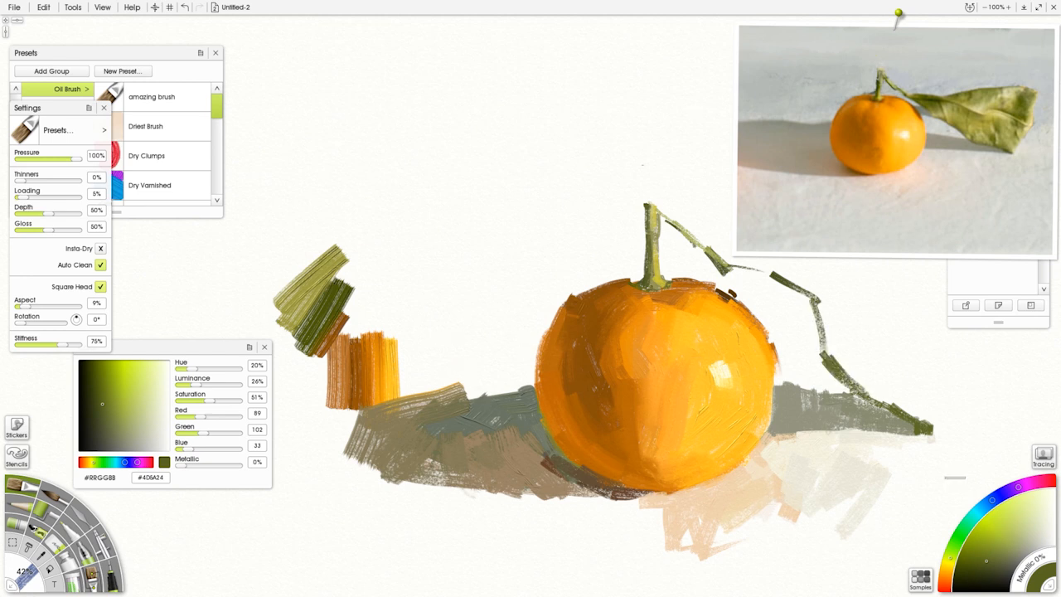
Paint adjoining orange and yellow swatches on the blank canvas above the palette and blend their boundary with the palette knife.
{"action": "left_click", "coordinate": [876, 137], "text": "alt"}
{"action": "mouse_move", "coordinate": [433, 175]}
{"action": "left_mouse_down"}
{"action": "mouse_move", "coordinate": [431, 254]}
{"action": "mouse_move", "coordinate": [446, 187]}
{"action": "mouse_move", "coordinate": [433, 250]}
{"action": "left_mouse_up"}
{"action": "left_click", "coordinate": [950, 570]}
{"action": "left_click", "coordinate": [992, 513]}
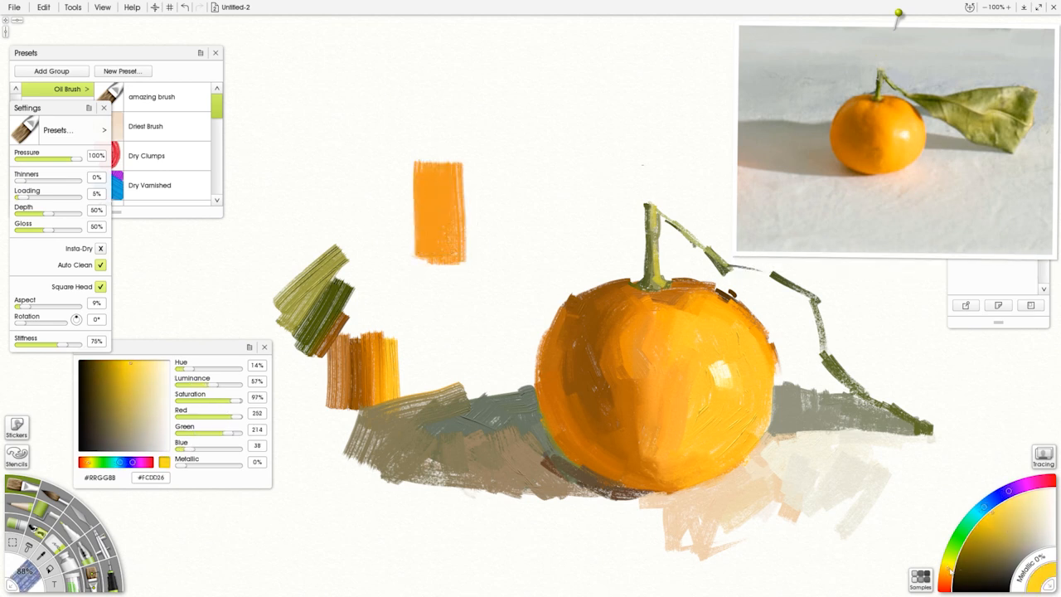
{"action": "left_click_drag", "start_coordinate": [476, 171], "coordinate": [465, 252]}
{"action": "left_click", "coordinate": [83, 512]}
{"action": "mouse_move", "coordinate": [452, 177]}
{"action": "left_mouse_down"}
{"action": "mouse_move", "coordinate": [441, 243]}
{"action": "mouse_move", "coordinate": [470, 254]}
{"action": "left_mouse_up"}
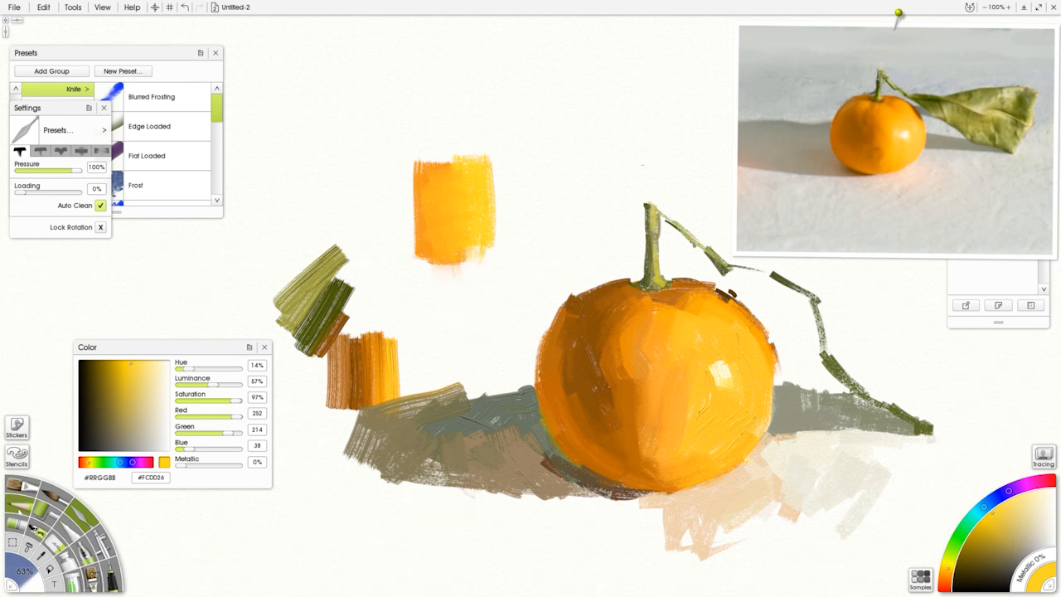
Annotate the swatch in black pencil with a circled "Knife" and "Soft edges", with arrows to the mandarin's tonal transitions.
{"action": "left_click", "coordinate": [19, 504]}
{"action": "key", "text": "ctrl+z"}
{"action": "mouse_move", "coordinate": [455, 128]}
{"action": "left_mouse_down"}
{"action": "mouse_move", "coordinate": [455, 170]}
{"action": "mouse_move", "coordinate": [390, 172]}
{"action": "left_mouse_up"}
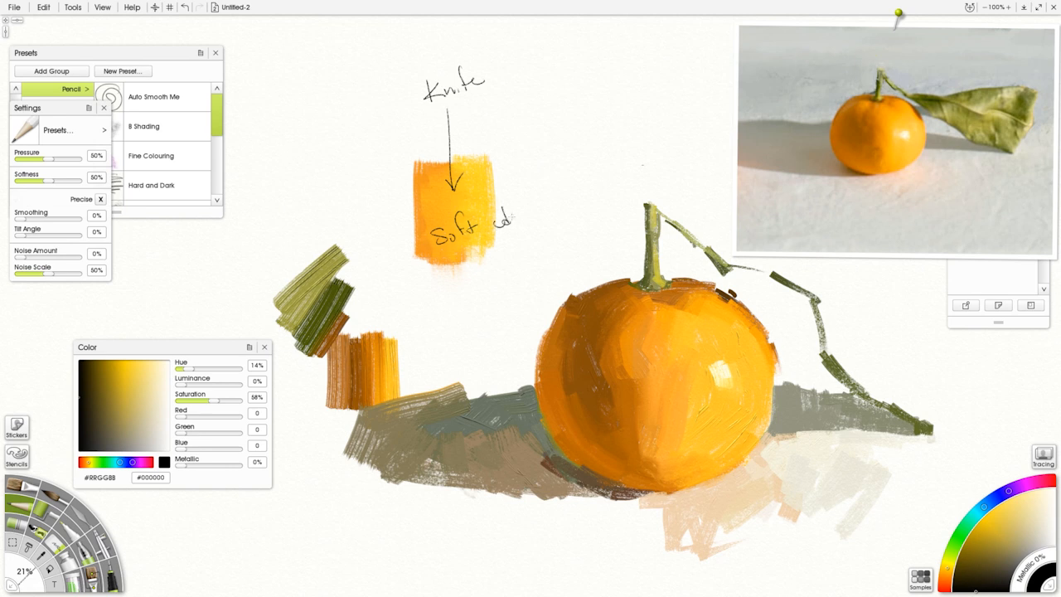
{"action": "left_click_drag", "start_coordinate": [514, 259], "coordinate": [673, 411]}
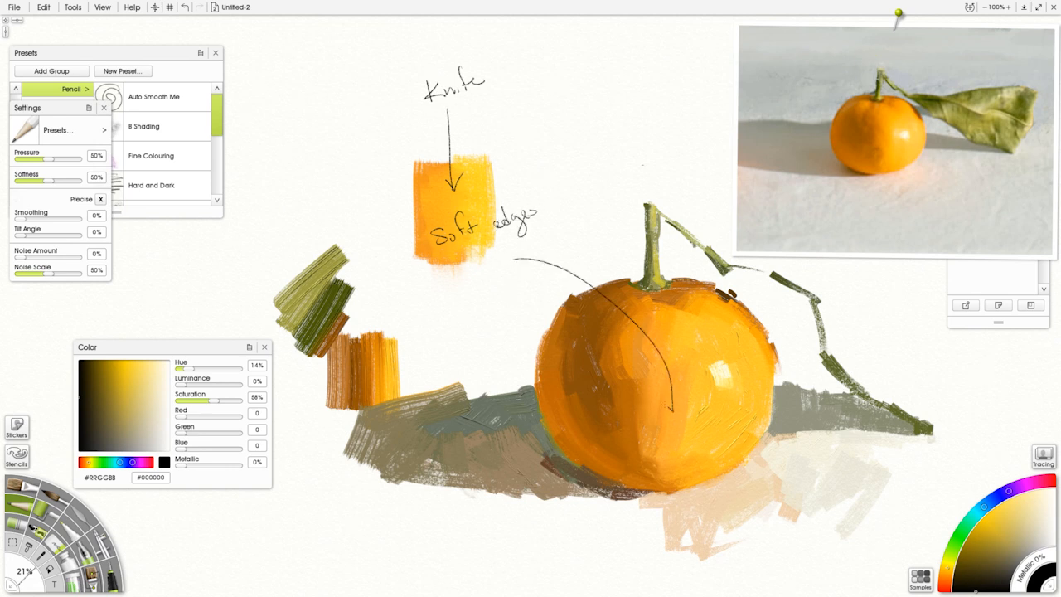
{"action": "mouse_move", "coordinate": [497, 256]}
{"action": "left_mouse_down"}
{"action": "mouse_move", "coordinate": [684, 479]}
{"action": "mouse_move", "coordinate": [742, 380]}
{"action": "left_mouse_up"}
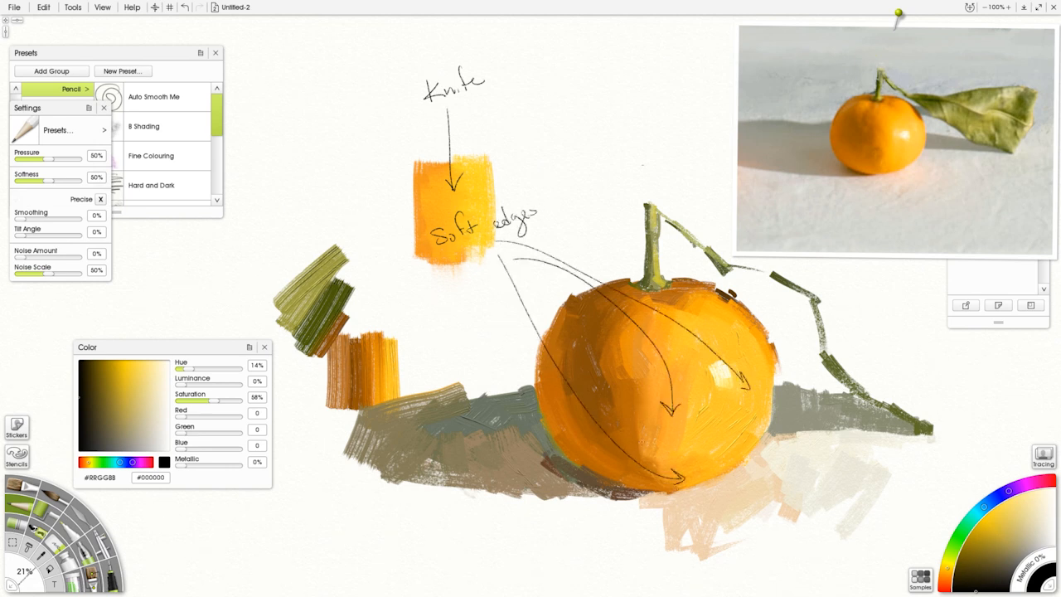
{"action": "left_click_drag", "start_coordinate": [452, 137], "coordinate": [427, 131]}
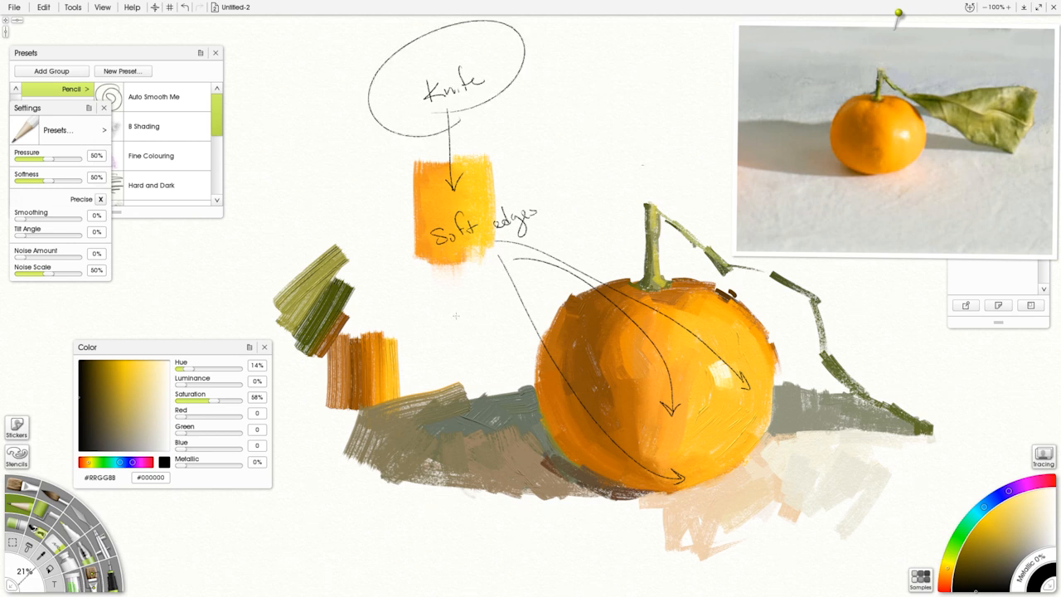
Soften the upper edge and interior of the left cast shadow with the palette knife.
{"action": "left_click", "coordinate": [1006, 534]}
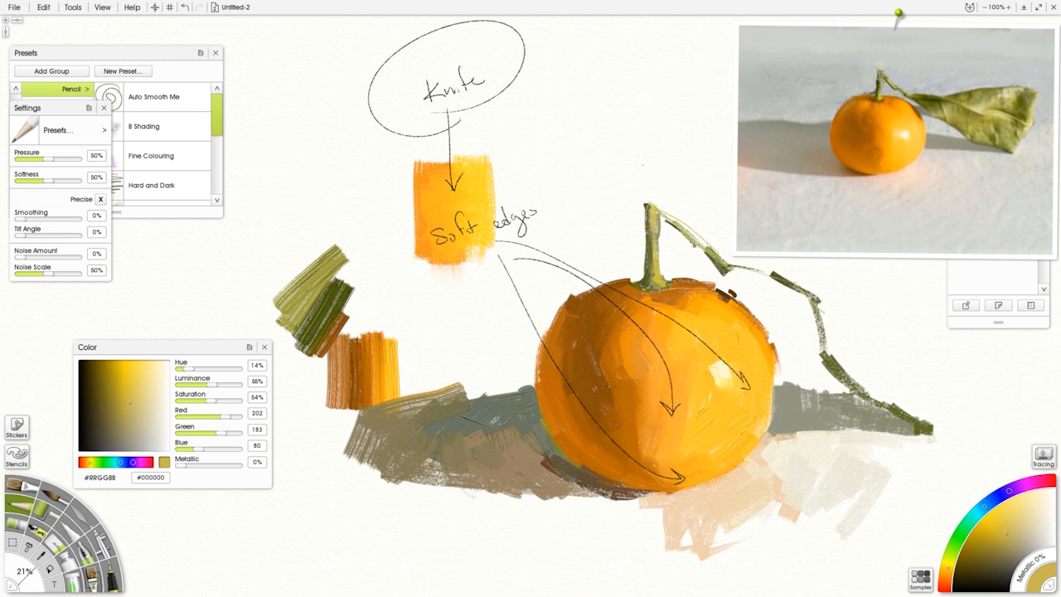
{"action": "left_click", "coordinate": [87, 514]}
{"action": "mouse_move", "coordinate": [497, 433]}
{"action": "left_mouse_down"}
{"action": "mouse_move", "coordinate": [474, 443]}
{"action": "mouse_move", "coordinate": [355, 441]}
{"action": "mouse_move", "coordinate": [399, 430]}
{"action": "left_mouse_up"}
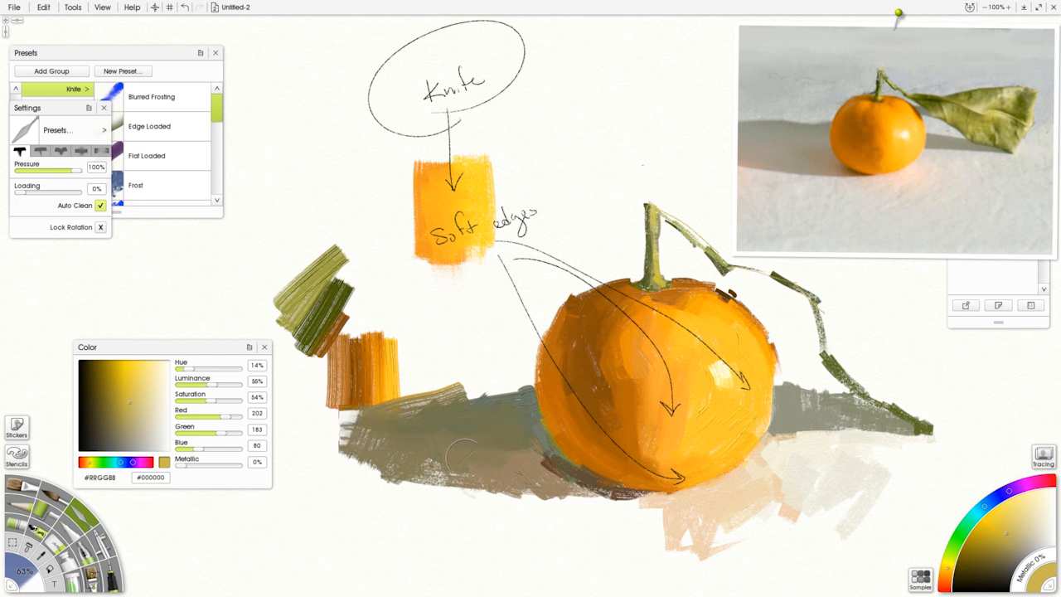
{"action": "left_click_drag", "start_coordinate": [460, 452], "coordinate": [526, 439]}
Pencil a black arrow from "Soft edges" to the left cast shadow and mark the shadow's vertical extent.
{"action": "left_click", "coordinate": [17, 506]}
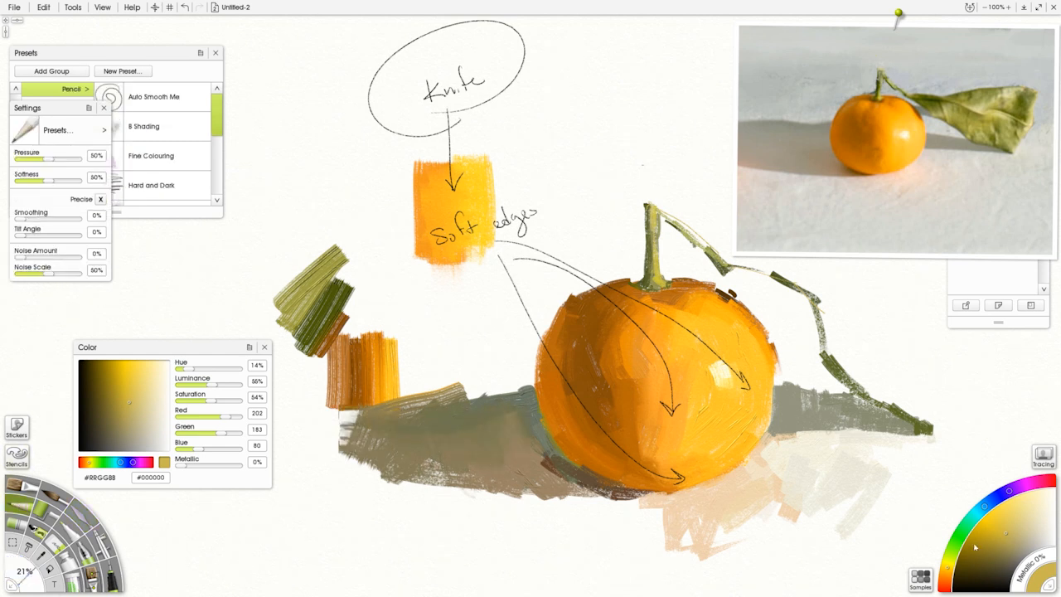
{"action": "left_click", "coordinate": [981, 587]}
{"action": "left_click_drag", "start_coordinate": [495, 254], "coordinate": [488, 330]}
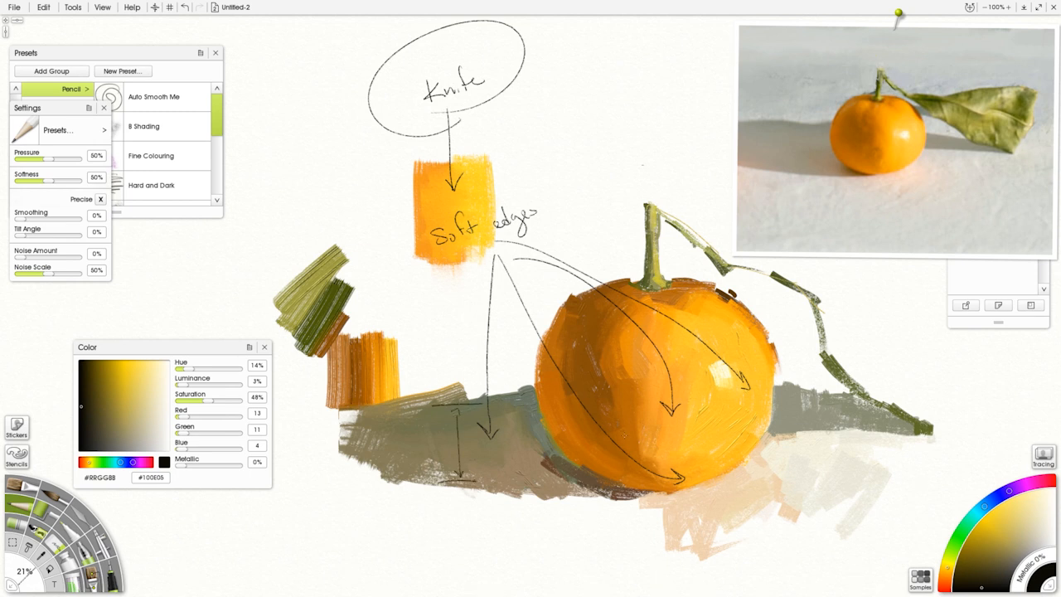
{"action": "left_click", "coordinate": [948, 589]}
{"action": "left_click", "coordinate": [982, 520]}
{"action": "left_click", "coordinate": [944, 586]}
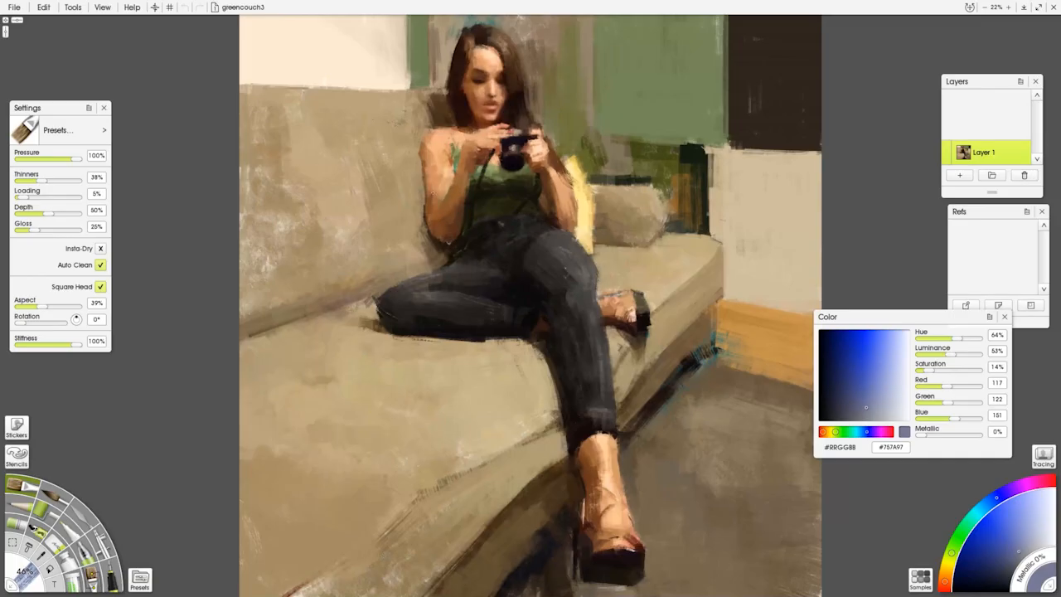
In the greencouch3 painting, load the Thick Gloss oil brush preset, set its aspect to 39%, and enlarge the brush to 332%.
{"action": "mouse_move", "coordinate": [461, 341]}
{"action": "left_mouse_down"}
{"action": "mouse_move", "coordinate": [477, 357]}
{"action": "mouse_move", "coordinate": [572, 380]}
{"action": "left_mouse_up"}
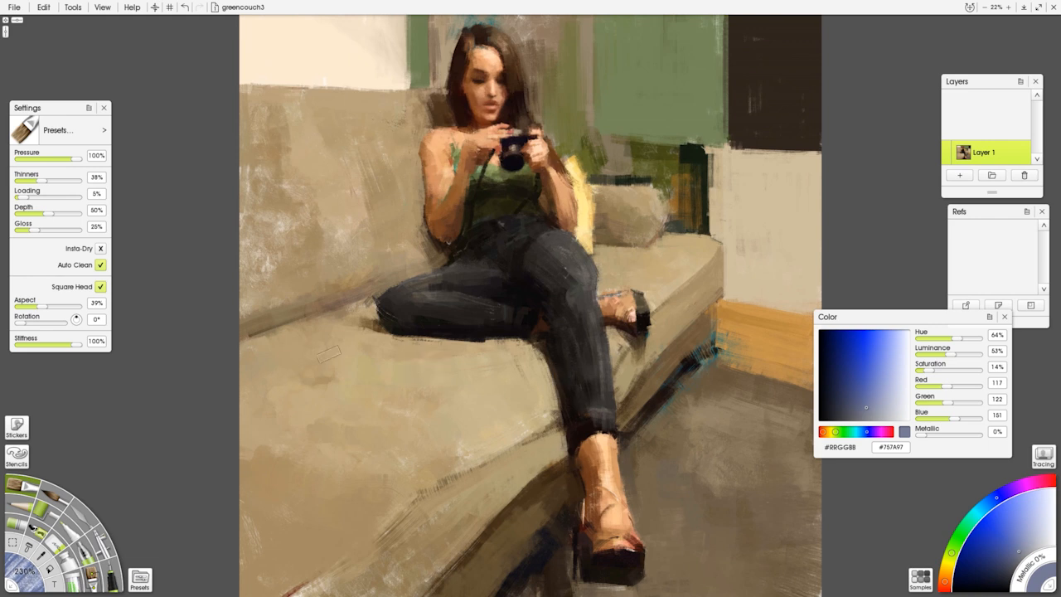
{"action": "left_click", "coordinate": [141, 579]}
{"action": "left_click_drag", "start_coordinate": [236, 252], "coordinate": [240, 307]}
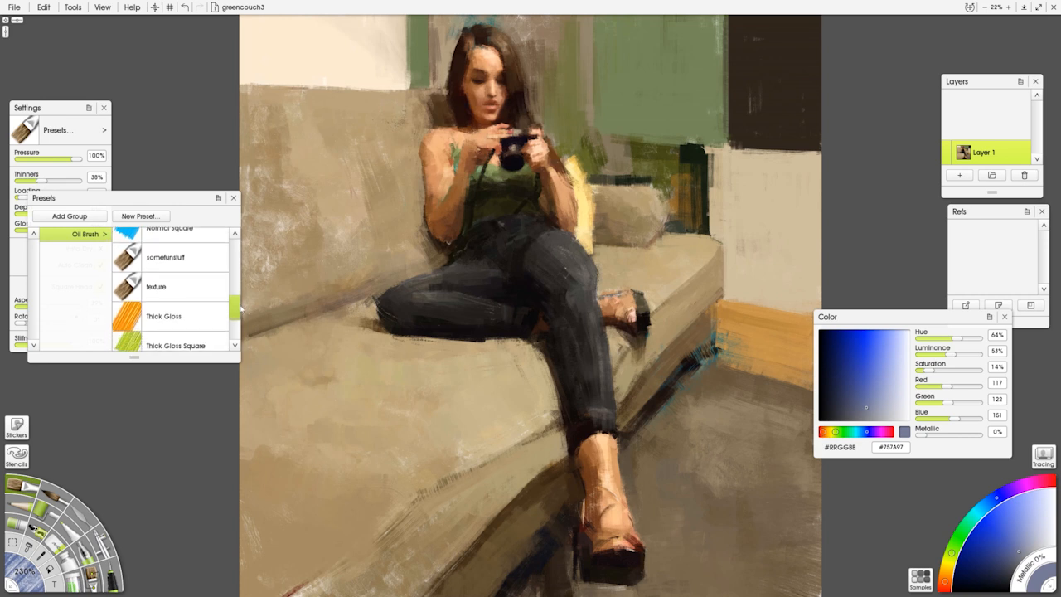
{"action": "left_click", "coordinate": [189, 322]}
{"action": "left_click_drag", "start_coordinate": [217, 201], "coordinate": [196, 234]}
{"action": "mouse_move", "coordinate": [326, 327]}
{"action": "left_mouse_down"}
{"action": "mouse_move", "coordinate": [479, 376]}
{"action": "mouse_move", "coordinate": [482, 387]}
{"action": "left_mouse_up"}
{"action": "left_click_drag", "start_coordinate": [77, 231], "coordinate": [178, 53]}
{"action": "left_click_drag", "start_coordinate": [47, 308], "coordinate": [40, 307]}
{"action": "left_click_drag", "start_coordinate": [164, 53], "coordinate": [93, 54]}
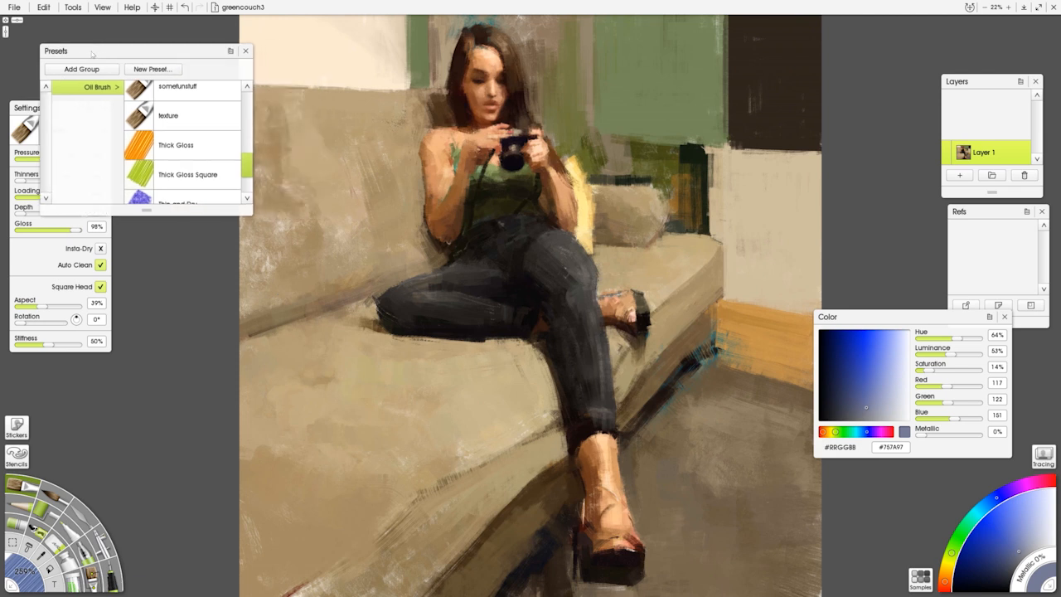
{"action": "left_click_drag", "start_coordinate": [347, 354], "coordinate": [365, 351]}
Add a new layer in Multiply blend mode and try a grey-blue stroke over the couch.
{"action": "left_click", "coordinate": [959, 175]}
{"action": "left_click", "coordinate": [1026, 135]}
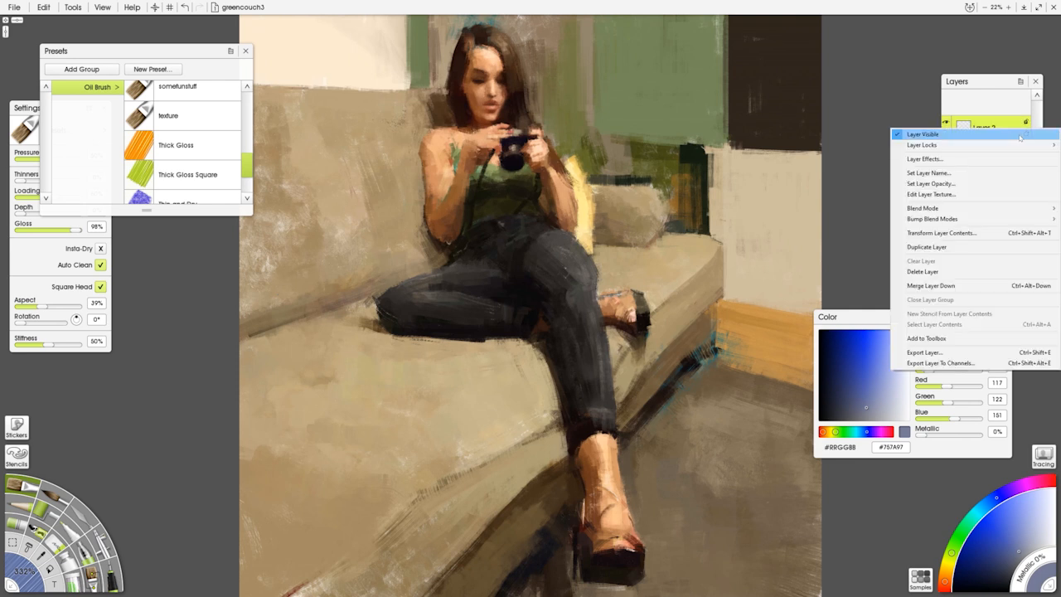
{"action": "mouse_move", "coordinate": [935, 209]}
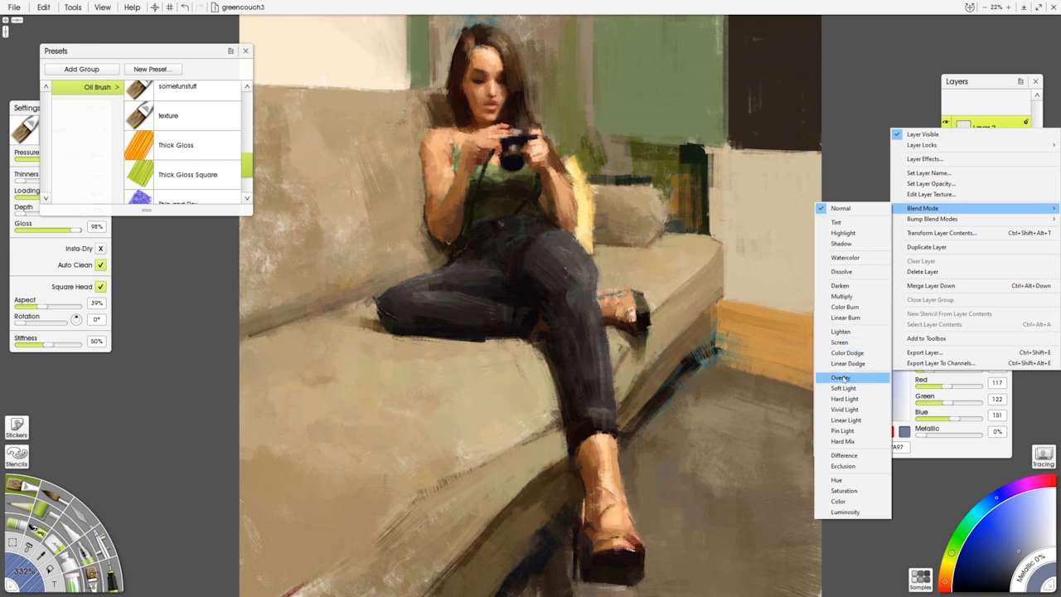
{"action": "left_click", "coordinate": [841, 296]}
{"action": "left_click_drag", "start_coordinate": [655, 236], "coordinate": [687, 315]}
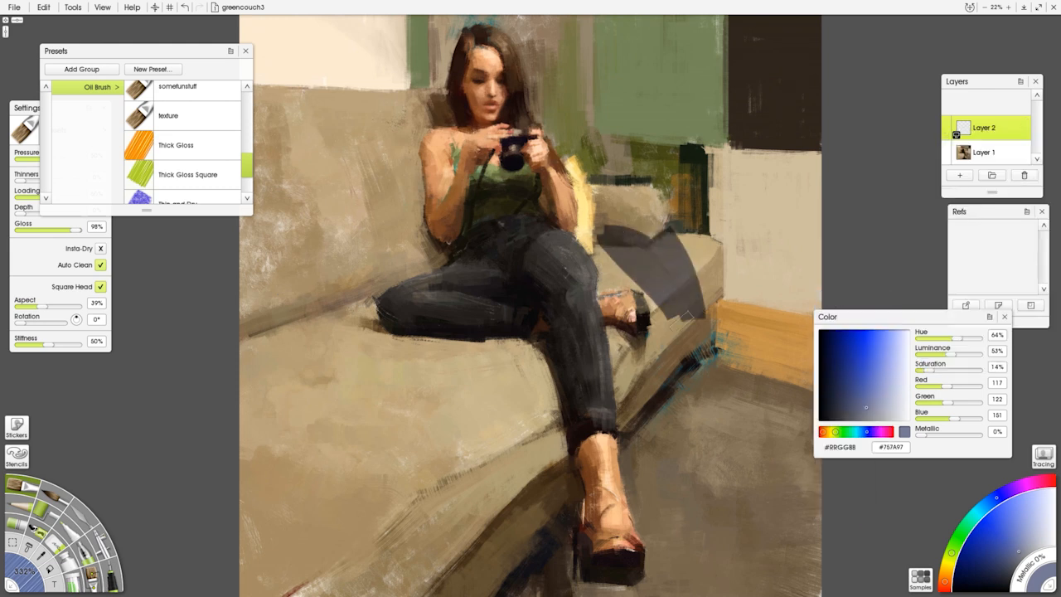
{"action": "key", "text": "ctrl+z"}
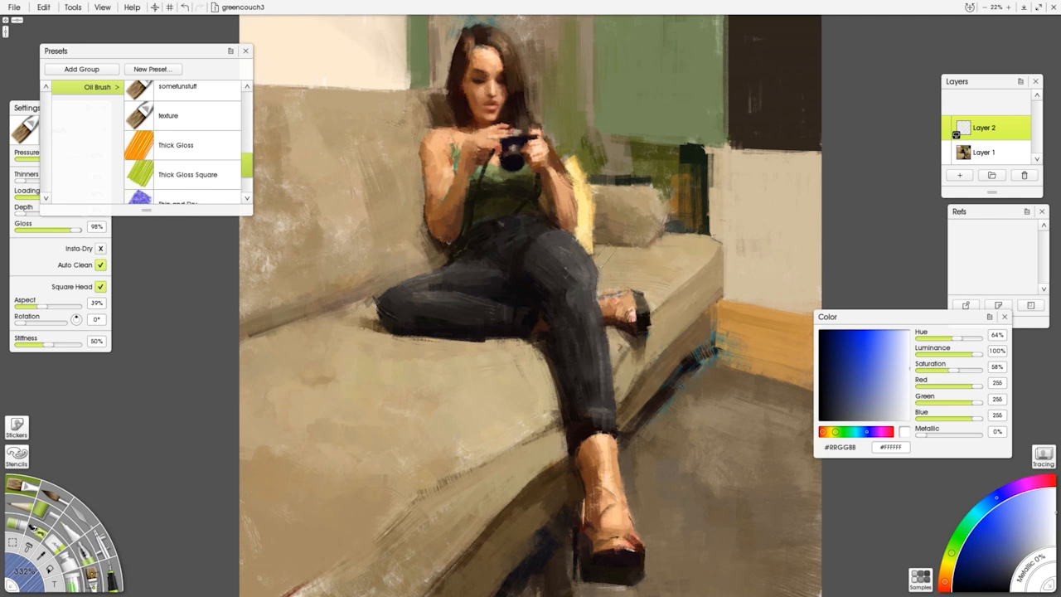
Set the new layer's blend mode to Normal and paint solid white over the woman's head and her arm beside the pillow.
{"action": "left_click", "coordinate": [1026, 134]}
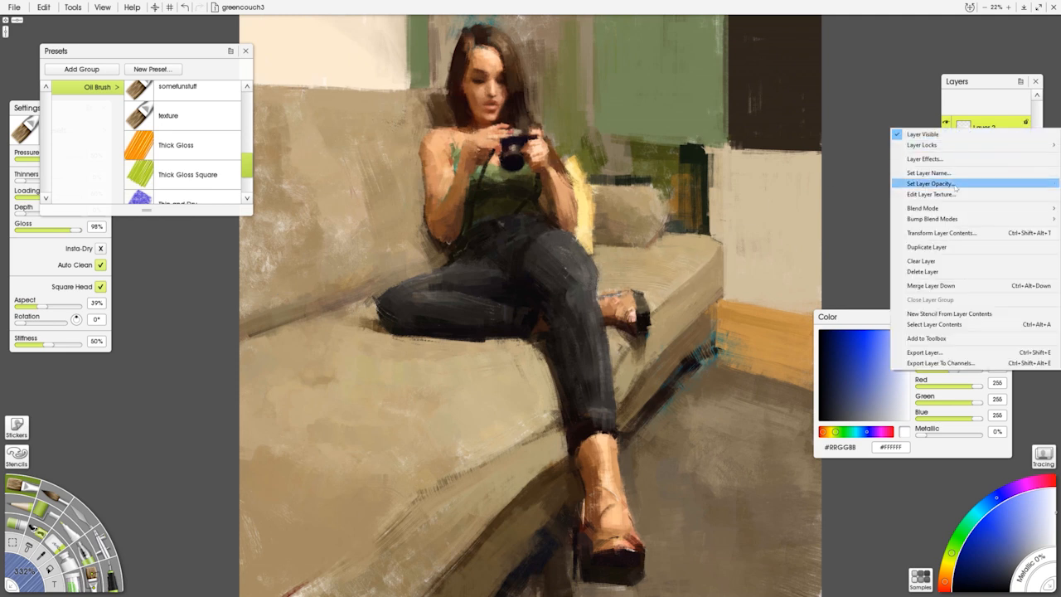
{"action": "mouse_move", "coordinate": [935, 210]}
{"action": "left_click", "coordinate": [846, 209]}
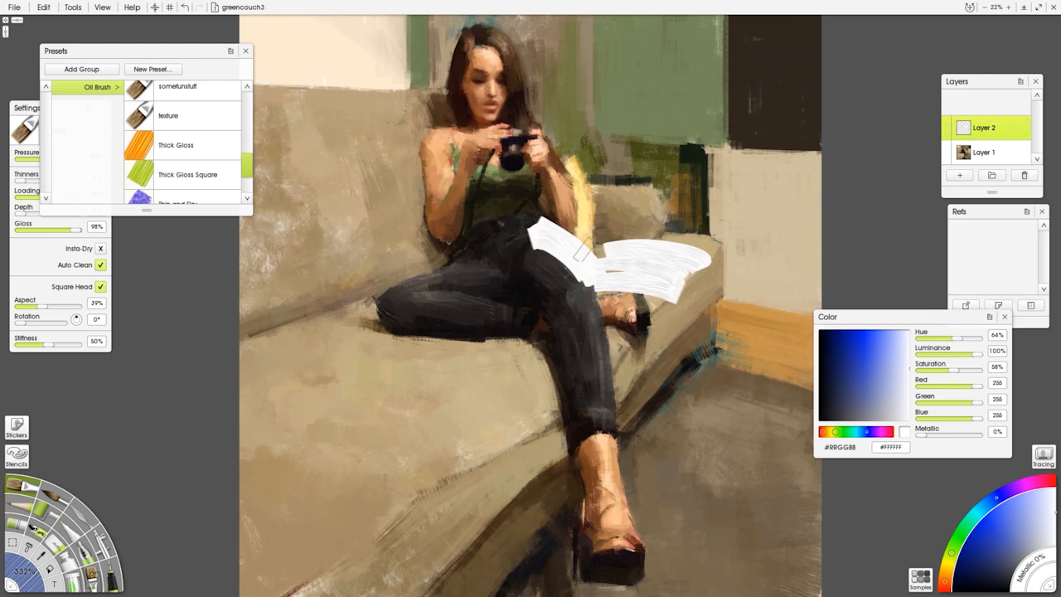
{"action": "mouse_move", "coordinate": [555, 166]}
{"action": "left_mouse_down"}
{"action": "mouse_move", "coordinate": [570, 230]}
{"action": "mouse_move", "coordinate": [552, 172]}
{"action": "mouse_move", "coordinate": [571, 186]}
{"action": "left_mouse_up"}
{"action": "mouse_move", "coordinate": [534, 144]}
{"action": "left_mouse_down"}
{"action": "mouse_move", "coordinate": [571, 195]}
{"action": "mouse_move", "coordinate": [548, 101]}
{"action": "mouse_move", "coordinate": [513, 108]}
{"action": "mouse_move", "coordinate": [509, 70]}
{"action": "mouse_move", "coordinate": [527, 96]}
{"action": "mouse_move", "coordinate": [493, 50]}
{"action": "mouse_move", "coordinate": [493, 74]}
{"action": "mouse_move", "coordinate": [468, 73]}
{"action": "mouse_move", "coordinate": [497, 92]}
{"action": "mouse_move", "coordinate": [473, 82]}
{"action": "left_mouse_up"}
{"action": "mouse_move", "coordinate": [475, 90]}
{"action": "left_mouse_down"}
{"action": "mouse_move", "coordinate": [487, 126]}
{"action": "mouse_move", "coordinate": [470, 120]}
{"action": "mouse_move", "coordinate": [460, 69]}
{"action": "mouse_move", "coordinate": [464, 118]}
{"action": "mouse_move", "coordinate": [462, 56]}
{"action": "mouse_move", "coordinate": [461, 74]}
{"action": "mouse_move", "coordinate": [491, 27]}
{"action": "mouse_move", "coordinate": [529, 54]}
{"action": "mouse_move", "coordinate": [484, 25]}
{"action": "mouse_move", "coordinate": [544, 27]}
{"action": "mouse_move", "coordinate": [537, 33]}
{"action": "mouse_move", "coordinate": [565, 23]}
{"action": "mouse_move", "coordinate": [580, 98]}
{"action": "left_mouse_up"}
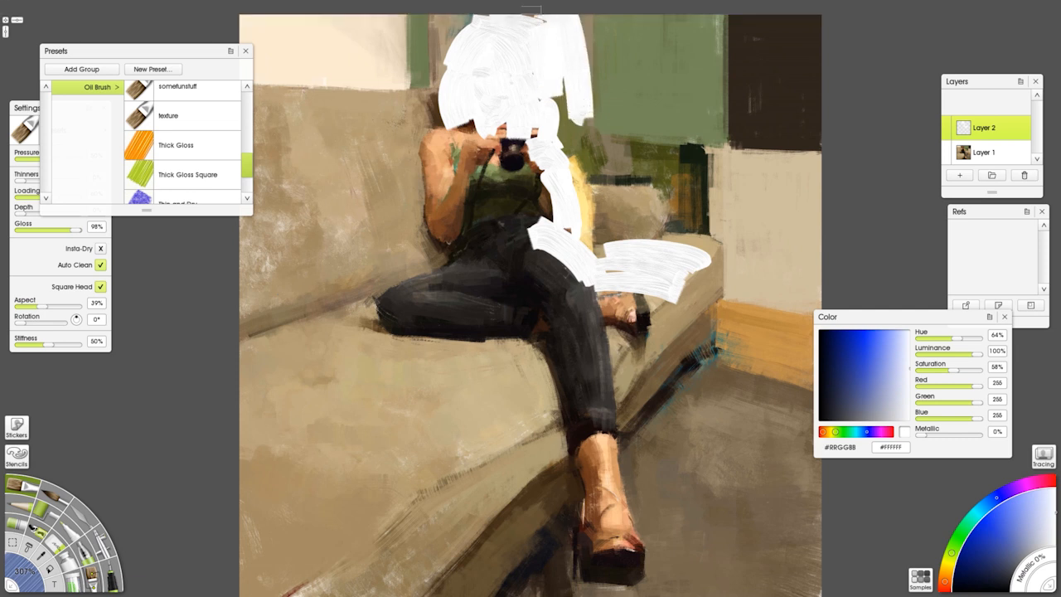
Extend the white paint over the green background beside the head, the camera and the woman's other arm.
{"action": "mouse_move", "coordinate": [572, 45]}
{"action": "left_mouse_down"}
{"action": "mouse_move", "coordinate": [590, 125]}
{"action": "mouse_move", "coordinate": [559, 100]}
{"action": "mouse_move", "coordinate": [574, 156]}
{"action": "left_mouse_up"}
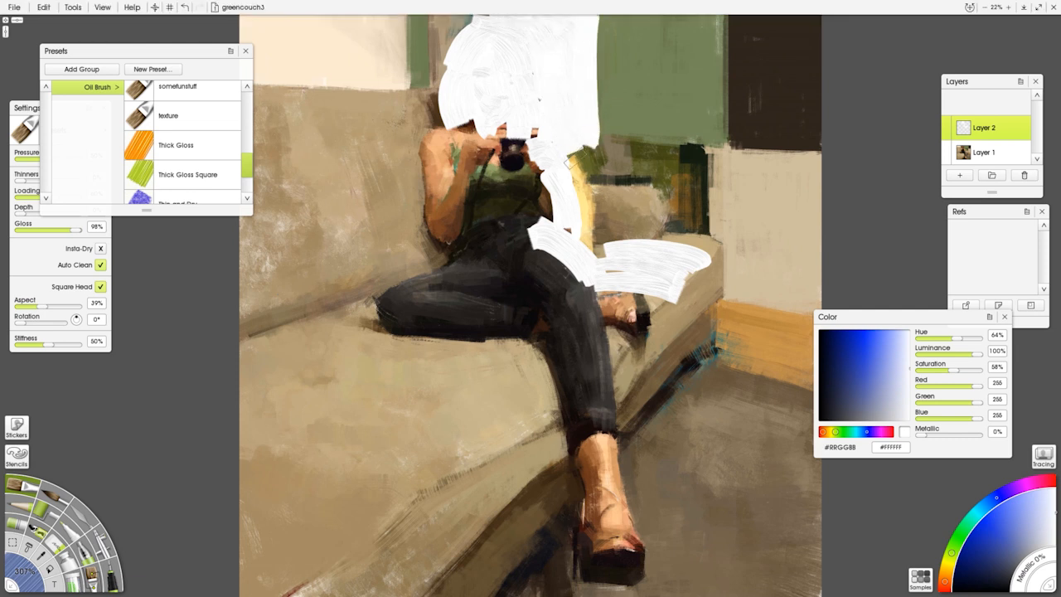
{"action": "mouse_move", "coordinate": [479, 142]}
{"action": "left_mouse_down"}
{"action": "mouse_move", "coordinate": [511, 134]}
{"action": "mouse_move", "coordinate": [506, 159]}
{"action": "mouse_move", "coordinate": [517, 134]}
{"action": "mouse_move", "coordinate": [518, 160]}
{"action": "mouse_move", "coordinate": [492, 133]}
{"action": "mouse_move", "coordinate": [521, 165]}
{"action": "left_mouse_up"}
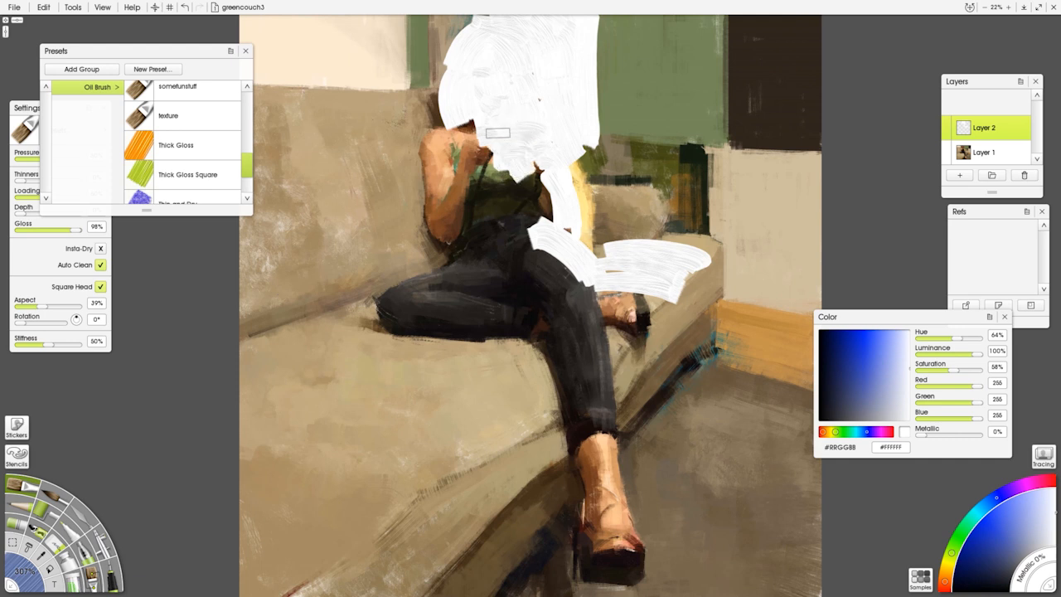
{"action": "mouse_move", "coordinate": [462, 129]}
{"action": "left_mouse_down"}
{"action": "mouse_move", "coordinate": [425, 151]}
{"action": "mouse_move", "coordinate": [441, 221]}
{"action": "mouse_move", "coordinate": [479, 156]}
{"action": "mouse_move", "coordinate": [442, 225]}
{"action": "mouse_move", "coordinate": [485, 125]}
{"action": "mouse_move", "coordinate": [464, 165]}
{"action": "mouse_move", "coordinate": [473, 169]}
{"action": "mouse_move", "coordinate": [490, 141]}
{"action": "mouse_move", "coordinate": [456, 129]}
{"action": "mouse_move", "coordinate": [475, 123]}
{"action": "mouse_move", "coordinate": [421, 130]}
{"action": "mouse_move", "coordinate": [426, 94]}
{"action": "mouse_move", "coordinate": [455, 108]}
{"action": "mouse_move", "coordinate": [425, 98]}
{"action": "mouse_move", "coordinate": [414, 138]}
{"action": "mouse_move", "coordinate": [395, 93]}
{"action": "mouse_move", "coordinate": [396, 215]}
{"action": "mouse_move", "coordinate": [437, 41]}
{"action": "mouse_move", "coordinate": [443, 65]}
{"action": "mouse_move", "coordinate": [479, 1]}
{"action": "mouse_move", "coordinate": [422, 81]}
{"action": "mouse_move", "coordinate": [417, 7]}
{"action": "left_mouse_up"}
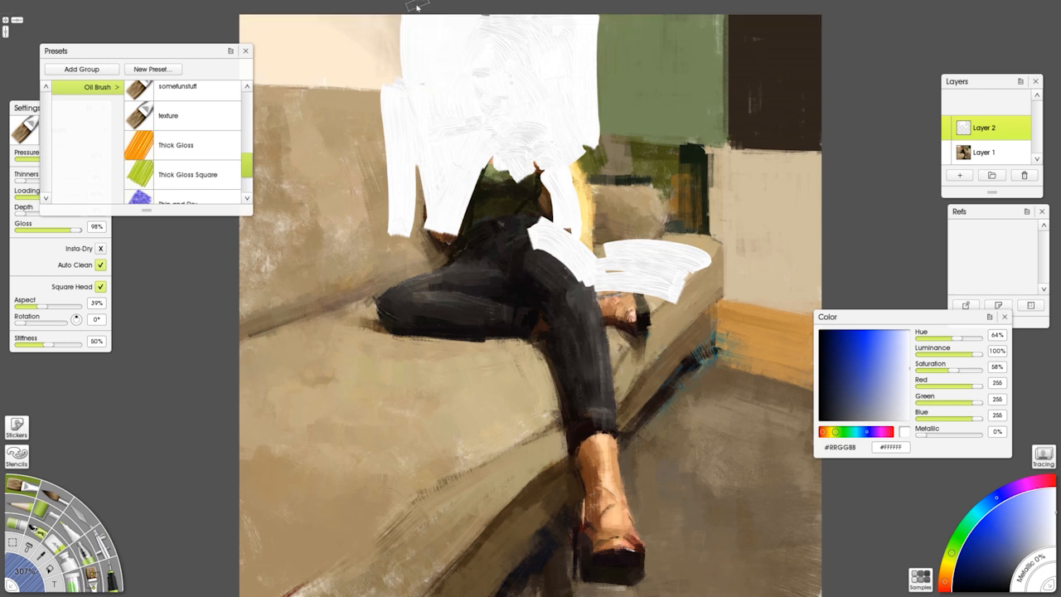
Cover the pale wall and the couch's backrest to the woman's left with broad white strokes.
{"action": "mouse_move", "coordinate": [377, 93]}
{"action": "left_mouse_down"}
{"action": "mouse_move", "coordinate": [364, 189]}
{"action": "mouse_move", "coordinate": [403, 268]}
{"action": "left_mouse_up"}
{"action": "left_click_drag", "start_coordinate": [333, 114], "coordinate": [385, 276]}
{"action": "left_click_drag", "start_coordinate": [359, 247], "coordinate": [442, 270]}
{"action": "mouse_move", "coordinate": [311, 111]}
{"action": "left_mouse_down"}
{"action": "mouse_move", "coordinate": [375, 290]}
{"action": "mouse_move", "coordinate": [344, 323]}
{"action": "left_mouse_up"}
{"action": "left_click_drag", "start_coordinate": [202, 58], "coordinate": [156, 61]}
{"action": "left_click_drag", "start_coordinate": [259, 93], "coordinate": [320, 325]}
{"action": "left_click_drag", "start_coordinate": [246, 124], "coordinate": [289, 339]}
{"action": "left_click_drag", "start_coordinate": [249, 206], "coordinate": [259, 347]}
{"action": "mouse_move", "coordinate": [274, 100]}
{"action": "left_mouse_down"}
{"action": "mouse_move", "coordinate": [362, 115]}
{"action": "mouse_move", "coordinate": [311, 114]}
{"action": "mouse_move", "coordinate": [383, 155]}
{"action": "mouse_move", "coordinate": [295, 94]}
{"action": "mouse_move", "coordinate": [393, 114]}
{"action": "mouse_move", "coordinate": [384, 106]}
{"action": "mouse_move", "coordinate": [259, 93]}
{"action": "mouse_move", "coordinate": [276, 79]}
{"action": "mouse_move", "coordinate": [252, 8]}
{"action": "mouse_move", "coordinate": [279, 78]}
{"action": "mouse_move", "coordinate": [290, 20]}
{"action": "left_mouse_up"}
{"action": "mouse_move", "coordinate": [332, 83]}
{"action": "left_mouse_down"}
{"action": "mouse_move", "coordinate": [354, 71]}
{"action": "mouse_move", "coordinate": [404, 77]}
{"action": "mouse_move", "coordinate": [369, 95]}
{"action": "left_mouse_up"}
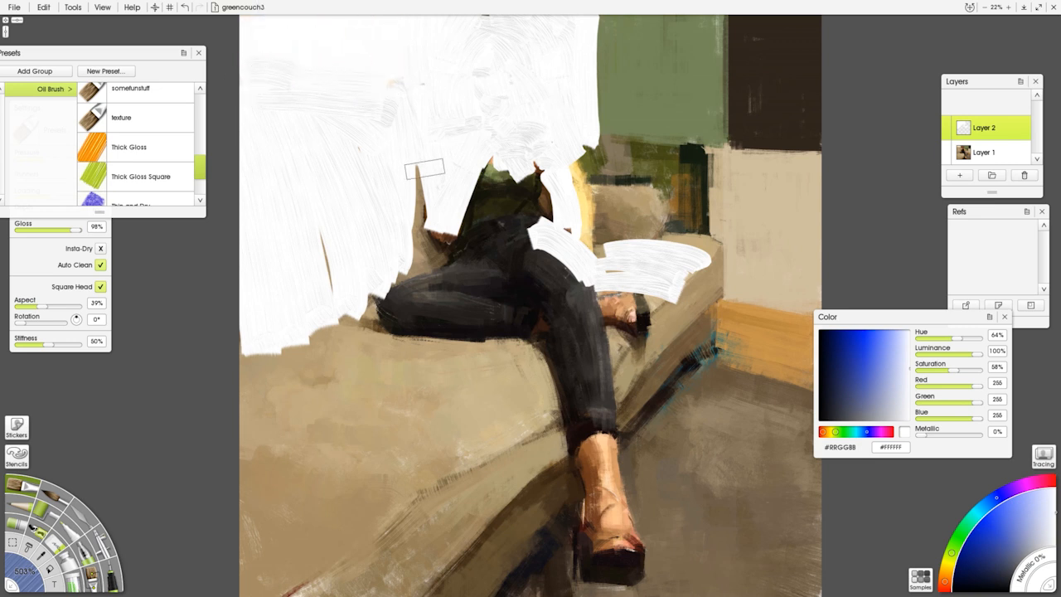
Paint white over the woman's torso, legs and front shoe, and along the couch's front edge.
{"action": "mouse_move", "coordinate": [400, 160]}
{"action": "left_mouse_down"}
{"action": "mouse_move", "coordinate": [420, 264]}
{"action": "mouse_move", "coordinate": [468, 200]}
{"action": "left_mouse_up"}
{"action": "mouse_move", "coordinate": [451, 253]}
{"action": "left_mouse_down"}
{"action": "mouse_move", "coordinate": [489, 198]}
{"action": "mouse_move", "coordinate": [523, 184]}
{"action": "mouse_move", "coordinate": [504, 201]}
{"action": "mouse_move", "coordinate": [485, 196]}
{"action": "mouse_move", "coordinate": [526, 218]}
{"action": "mouse_move", "coordinate": [511, 229]}
{"action": "mouse_move", "coordinate": [542, 189]}
{"action": "mouse_move", "coordinate": [481, 187]}
{"action": "mouse_move", "coordinate": [526, 187]}
{"action": "mouse_move", "coordinate": [549, 228]}
{"action": "mouse_move", "coordinate": [542, 216]}
{"action": "mouse_move", "coordinate": [506, 254]}
{"action": "mouse_move", "coordinate": [481, 216]}
{"action": "mouse_move", "coordinate": [520, 286]}
{"action": "mouse_move", "coordinate": [395, 280]}
{"action": "mouse_move", "coordinate": [434, 289]}
{"action": "mouse_move", "coordinate": [390, 296]}
{"action": "mouse_move", "coordinate": [481, 249]}
{"action": "left_mouse_up"}
{"action": "mouse_move", "coordinate": [380, 306]}
{"action": "left_mouse_down"}
{"action": "mouse_move", "coordinate": [424, 318]}
{"action": "mouse_move", "coordinate": [416, 322]}
{"action": "mouse_move", "coordinate": [501, 332]}
{"action": "mouse_move", "coordinate": [387, 312]}
{"action": "mouse_move", "coordinate": [545, 327]}
{"action": "mouse_move", "coordinate": [416, 320]}
{"action": "mouse_move", "coordinate": [417, 333]}
{"action": "mouse_move", "coordinate": [545, 344]}
{"action": "mouse_move", "coordinate": [518, 288]}
{"action": "mouse_move", "coordinate": [528, 291]}
{"action": "mouse_move", "coordinate": [522, 235]}
{"action": "mouse_move", "coordinate": [569, 305]}
{"action": "mouse_move", "coordinate": [558, 216]}
{"action": "mouse_move", "coordinate": [593, 341]}
{"action": "mouse_move", "coordinate": [576, 284]}
{"action": "mouse_move", "coordinate": [598, 425]}
{"action": "mouse_move", "coordinate": [543, 305]}
{"action": "mouse_move", "coordinate": [600, 446]}
{"action": "mouse_move", "coordinate": [536, 271]}
{"action": "mouse_move", "coordinate": [610, 451]}
{"action": "mouse_move", "coordinate": [592, 463]}
{"action": "mouse_move", "coordinate": [616, 519]}
{"action": "mouse_move", "coordinate": [605, 552]}
{"action": "mouse_move", "coordinate": [594, 465]}
{"action": "mouse_move", "coordinate": [580, 555]}
{"action": "mouse_move", "coordinate": [636, 550]}
{"action": "mouse_move", "coordinate": [586, 571]}
{"action": "mouse_move", "coordinate": [640, 576]}
{"action": "mouse_move", "coordinate": [578, 564]}
{"action": "mouse_move", "coordinate": [590, 504]}
{"action": "mouse_move", "coordinate": [585, 557]}
{"action": "mouse_move", "coordinate": [567, 420]}
{"action": "mouse_move", "coordinate": [569, 491]}
{"action": "mouse_move", "coordinate": [553, 431]}
{"action": "mouse_move", "coordinate": [539, 442]}
{"action": "mouse_move", "coordinate": [534, 486]}
{"action": "mouse_move", "coordinate": [501, 515]}
{"action": "mouse_move", "coordinate": [470, 474]}
{"action": "mouse_move", "coordinate": [481, 501]}
{"action": "mouse_move", "coordinate": [534, 438]}
{"action": "mouse_move", "coordinate": [335, 581]}
{"action": "mouse_move", "coordinate": [389, 586]}
{"action": "mouse_move", "coordinate": [440, 548]}
{"action": "mouse_move", "coordinate": [404, 585]}
{"action": "mouse_move", "coordinate": [526, 465]}
{"action": "left_mouse_up"}
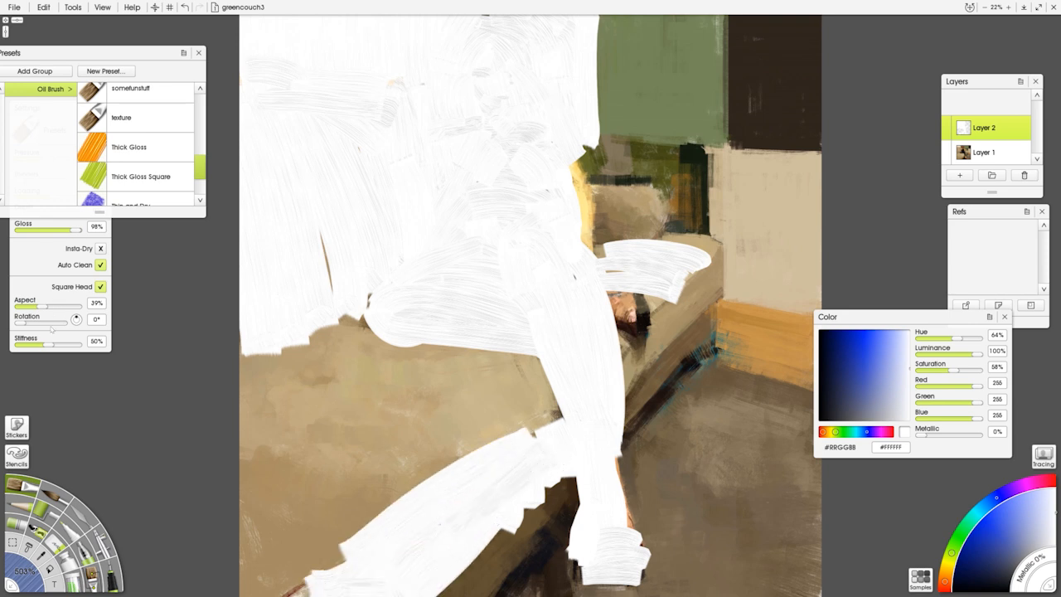
Set the brush stiffness to 87% and cover the couch's seat and lower-left front in white.
{"action": "left_click_drag", "start_coordinate": [48, 342], "coordinate": [73, 342]}
{"action": "mouse_move", "coordinate": [398, 489]}
{"action": "left_mouse_down"}
{"action": "mouse_move", "coordinate": [483, 425]}
{"action": "mouse_move", "coordinate": [522, 430]}
{"action": "mouse_move", "coordinate": [469, 470]}
{"action": "mouse_move", "coordinate": [561, 380]}
{"action": "mouse_move", "coordinate": [441, 456]}
{"action": "mouse_move", "coordinate": [551, 411]}
{"action": "mouse_move", "coordinate": [563, 402]}
{"action": "mouse_move", "coordinate": [545, 377]}
{"action": "mouse_move", "coordinate": [378, 471]}
{"action": "mouse_move", "coordinate": [501, 382]}
{"action": "mouse_move", "coordinate": [372, 401]}
{"action": "left_mouse_up"}
{"action": "mouse_move", "coordinate": [261, 373]}
{"action": "left_mouse_down"}
{"action": "mouse_move", "coordinate": [299, 365]}
{"action": "mouse_move", "coordinate": [398, 377]}
{"action": "mouse_move", "coordinate": [419, 344]}
{"action": "mouse_move", "coordinate": [431, 361]}
{"action": "left_mouse_up"}
{"action": "mouse_move", "coordinate": [455, 405]}
{"action": "left_mouse_down"}
{"action": "mouse_move", "coordinate": [524, 371]}
{"action": "mouse_move", "coordinate": [355, 408]}
{"action": "mouse_move", "coordinate": [532, 358]}
{"action": "mouse_move", "coordinate": [400, 352]}
{"action": "mouse_move", "coordinate": [425, 395]}
{"action": "mouse_move", "coordinate": [231, 476]}
{"action": "mouse_move", "coordinate": [323, 436]}
{"action": "mouse_move", "coordinate": [326, 487]}
{"action": "mouse_move", "coordinate": [205, 521]}
{"action": "mouse_move", "coordinate": [235, 543]}
{"action": "mouse_move", "coordinate": [221, 590]}
{"action": "left_mouse_up"}
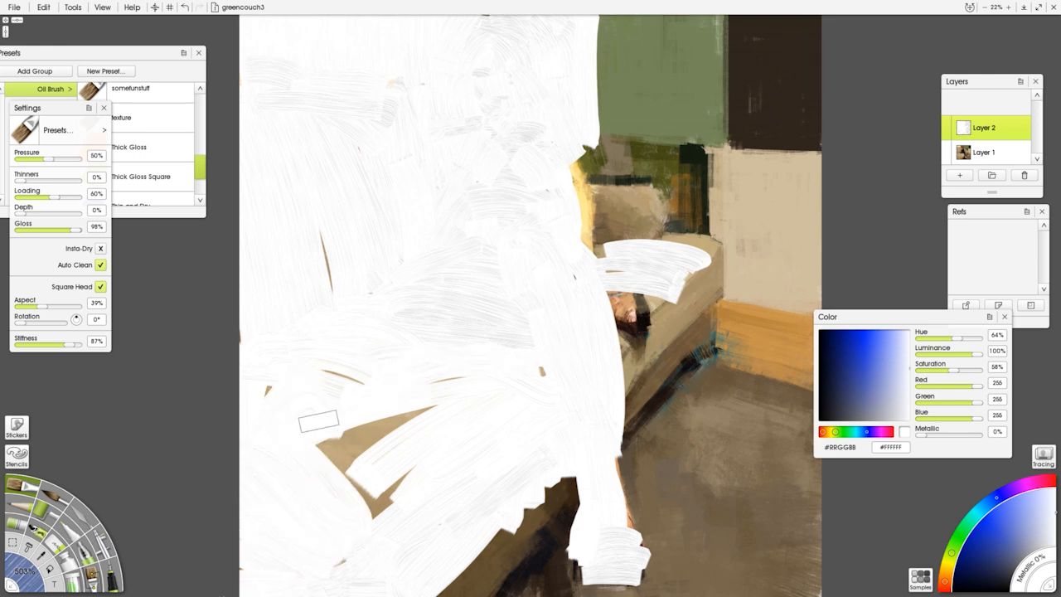
{"action": "left_click_drag", "start_coordinate": [318, 421], "coordinate": [324, 381]}
{"action": "mouse_move", "coordinate": [315, 495]}
{"action": "left_mouse_down"}
{"action": "mouse_move", "coordinate": [274, 405]}
{"action": "mouse_move", "coordinate": [348, 446]}
{"action": "mouse_move", "coordinate": [345, 476]}
{"action": "mouse_move", "coordinate": [436, 415]}
{"action": "mouse_move", "coordinate": [472, 406]}
{"action": "mouse_move", "coordinate": [441, 381]}
{"action": "mouse_move", "coordinate": [526, 402]}
{"action": "mouse_move", "coordinate": [547, 376]}
{"action": "left_mouse_up"}
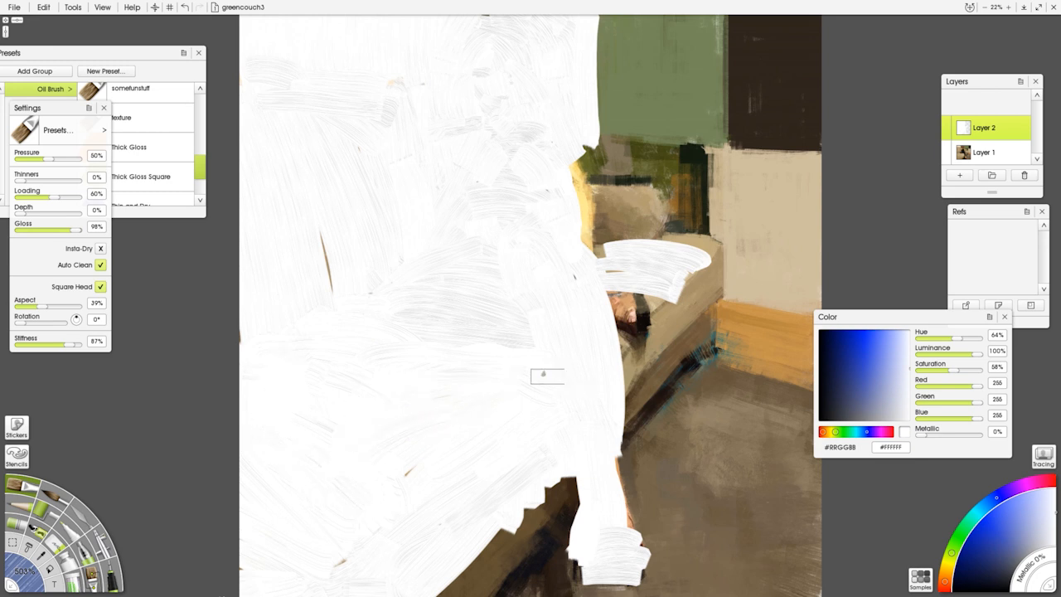
Paint white over the rear foot, the couch's right end, the pillows and the walls behind them.
{"action": "left_click_drag", "start_coordinate": [627, 313], "coordinate": [644, 334]}
{"action": "mouse_move", "coordinate": [606, 295]}
{"action": "left_mouse_down"}
{"action": "mouse_move", "coordinate": [673, 324]}
{"action": "mouse_move", "coordinate": [651, 326]}
{"action": "mouse_move", "coordinate": [624, 367]}
{"action": "mouse_move", "coordinate": [679, 341]}
{"action": "mouse_move", "coordinate": [730, 259]}
{"action": "left_mouse_up"}
{"action": "key", "text": "["}
{"action": "mouse_move", "coordinate": [628, 358]}
{"action": "left_mouse_down"}
{"action": "mouse_move", "coordinate": [619, 386]}
{"action": "mouse_move", "coordinate": [633, 394]}
{"action": "left_mouse_up"}
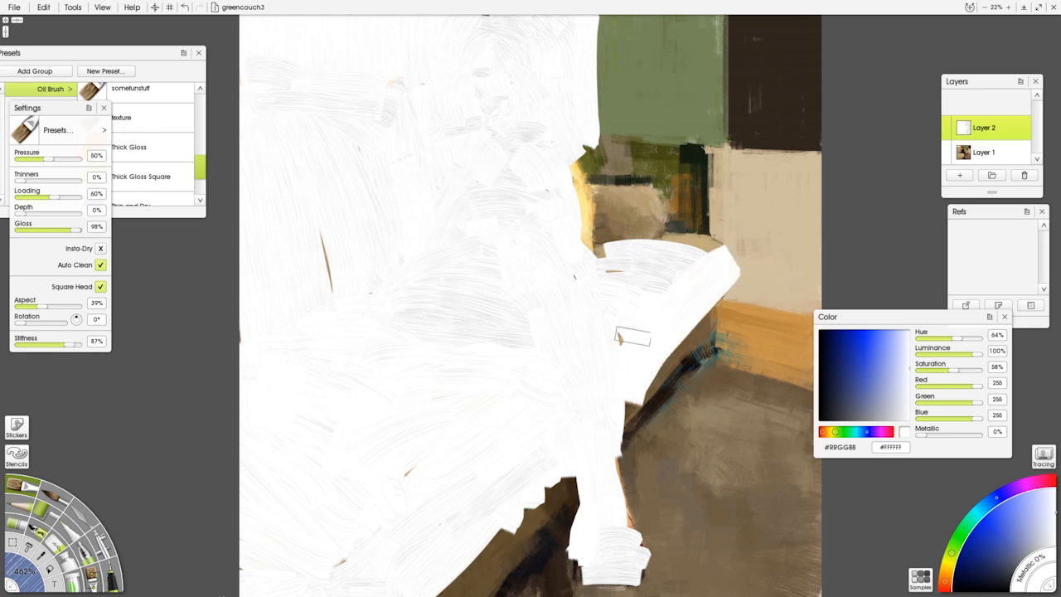
{"action": "mouse_move", "coordinate": [630, 235]}
{"action": "left_mouse_down"}
{"action": "mouse_move", "coordinate": [609, 252]}
{"action": "mouse_move", "coordinate": [571, 159]}
{"action": "mouse_move", "coordinate": [562, 163]}
{"action": "mouse_move", "coordinate": [594, 255]}
{"action": "mouse_move", "coordinate": [610, 194]}
{"action": "mouse_move", "coordinate": [637, 206]}
{"action": "mouse_move", "coordinate": [648, 237]}
{"action": "mouse_move", "coordinate": [626, 217]}
{"action": "mouse_move", "coordinate": [707, 260]}
{"action": "mouse_move", "coordinate": [686, 206]}
{"action": "mouse_move", "coordinate": [686, 230]}
{"action": "mouse_move", "coordinate": [669, 142]}
{"action": "mouse_move", "coordinate": [672, 177]}
{"action": "mouse_move", "coordinate": [605, 164]}
{"action": "mouse_move", "coordinate": [669, 170]}
{"action": "mouse_move", "coordinate": [588, 109]}
{"action": "mouse_move", "coordinate": [602, 136]}
{"action": "mouse_move", "coordinate": [619, 30]}
{"action": "mouse_move", "coordinate": [600, 29]}
{"action": "mouse_move", "coordinate": [712, 34]}
{"action": "mouse_move", "coordinate": [699, 51]}
{"action": "mouse_move", "coordinate": [708, 81]}
{"action": "mouse_move", "coordinate": [600, 114]}
{"action": "mouse_move", "coordinate": [675, 126]}
{"action": "mouse_move", "coordinate": [593, 128]}
{"action": "mouse_move", "coordinate": [625, 125]}
{"action": "mouse_move", "coordinate": [596, 122]}
{"action": "mouse_move", "coordinate": [636, 8]}
{"action": "mouse_move", "coordinate": [588, 97]}
{"action": "mouse_move", "coordinate": [622, 96]}
{"action": "mouse_move", "coordinate": [687, 31]}
{"action": "mouse_move", "coordinate": [667, 31]}
{"action": "mouse_move", "coordinate": [583, 124]}
{"action": "mouse_move", "coordinate": [683, 95]}
{"action": "mouse_move", "coordinate": [642, 124]}
{"action": "mouse_move", "coordinate": [712, 138]}
{"action": "mouse_move", "coordinate": [670, 126]}
{"action": "mouse_move", "coordinate": [732, 117]}
{"action": "mouse_move", "coordinate": [739, 10]}
{"action": "mouse_move", "coordinate": [670, 10]}
{"action": "mouse_move", "coordinate": [761, 101]}
{"action": "mouse_move", "coordinate": [764, 53]}
{"action": "mouse_move", "coordinate": [802, 114]}
{"action": "mouse_move", "coordinate": [741, 189]}
{"action": "mouse_move", "coordinate": [727, 150]}
{"action": "mouse_move", "coordinate": [799, 187]}
{"action": "mouse_move", "coordinate": [795, 299]}
{"action": "mouse_move", "coordinate": [729, 295]}
{"action": "mouse_move", "coordinate": [749, 282]}
{"action": "mouse_move", "coordinate": [753, 245]}
{"action": "mouse_move", "coordinate": [714, 222]}
{"action": "mouse_move", "coordinate": [709, 140]}
{"action": "mouse_move", "coordinate": [765, 181]}
{"action": "mouse_move", "coordinate": [778, 228]}
{"action": "mouse_move", "coordinate": [747, 296]}
{"action": "mouse_move", "coordinate": [773, 277]}
{"action": "left_mouse_up"}
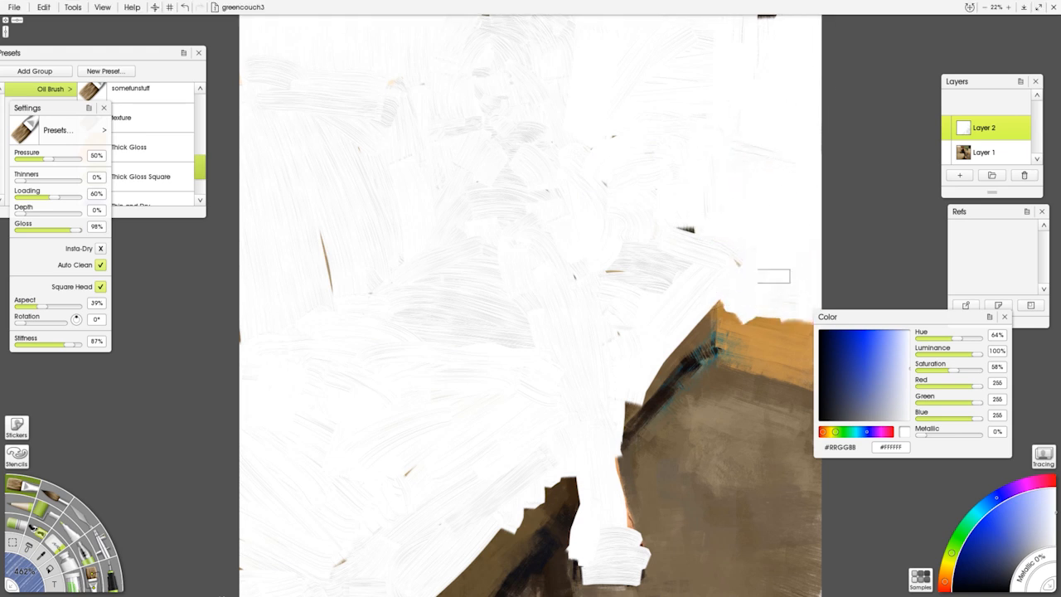
Cover the wooden baseboard, the brown floor and the dark area under the couch in white.
{"action": "left_click_drag", "start_coordinate": [722, 312], "coordinate": [657, 420]}
{"action": "mouse_move", "coordinate": [721, 313]}
{"action": "left_mouse_down"}
{"action": "mouse_move", "coordinate": [736, 256]}
{"action": "mouse_move", "coordinate": [735, 332]}
{"action": "mouse_move", "coordinate": [719, 347]}
{"action": "mouse_move", "coordinate": [799, 379]}
{"action": "mouse_move", "coordinate": [735, 341]}
{"action": "mouse_move", "coordinate": [826, 363]}
{"action": "mouse_move", "coordinate": [815, 337]}
{"action": "mouse_move", "coordinate": [789, 322]}
{"action": "mouse_move", "coordinate": [737, 331]}
{"action": "mouse_move", "coordinate": [785, 318]}
{"action": "mouse_move", "coordinate": [713, 335]}
{"action": "mouse_move", "coordinate": [815, 327]}
{"action": "left_mouse_up"}
{"action": "left_click_drag", "start_coordinate": [691, 229], "coordinate": [689, 257]}
{"action": "left_click_drag", "start_coordinate": [596, 278], "coordinate": [680, 267]}
{"action": "mouse_move", "coordinate": [647, 437]}
{"action": "left_mouse_down"}
{"action": "mouse_move", "coordinate": [728, 363]}
{"action": "mouse_move", "coordinate": [647, 490]}
{"action": "mouse_move", "coordinate": [757, 398]}
{"action": "mouse_move", "coordinate": [742, 524]}
{"action": "mouse_move", "coordinate": [806, 590]}
{"action": "left_mouse_up"}
{"action": "mouse_move", "coordinate": [667, 504]}
{"action": "left_mouse_down"}
{"action": "mouse_move", "coordinate": [642, 519]}
{"action": "mouse_move", "coordinate": [707, 587]}
{"action": "mouse_move", "coordinate": [754, 510]}
{"action": "mouse_move", "coordinate": [777, 517]}
{"action": "mouse_move", "coordinate": [800, 590]}
{"action": "left_mouse_up"}
{"action": "mouse_move", "coordinate": [569, 475]}
{"action": "left_mouse_down"}
{"action": "mouse_move", "coordinate": [497, 589]}
{"action": "mouse_move", "coordinate": [566, 492]}
{"action": "mouse_move", "coordinate": [470, 591]}
{"action": "left_mouse_up"}
{"action": "mouse_move", "coordinate": [532, 566]}
{"action": "left_mouse_down"}
{"action": "mouse_move", "coordinate": [556, 584]}
{"action": "mouse_move", "coordinate": [576, 546]}
{"action": "left_mouse_up"}
{"action": "mouse_move", "coordinate": [572, 587]}
{"action": "left_mouse_down"}
{"action": "mouse_move", "coordinate": [679, 586]}
{"action": "mouse_move", "coordinate": [650, 570]}
{"action": "left_mouse_up"}
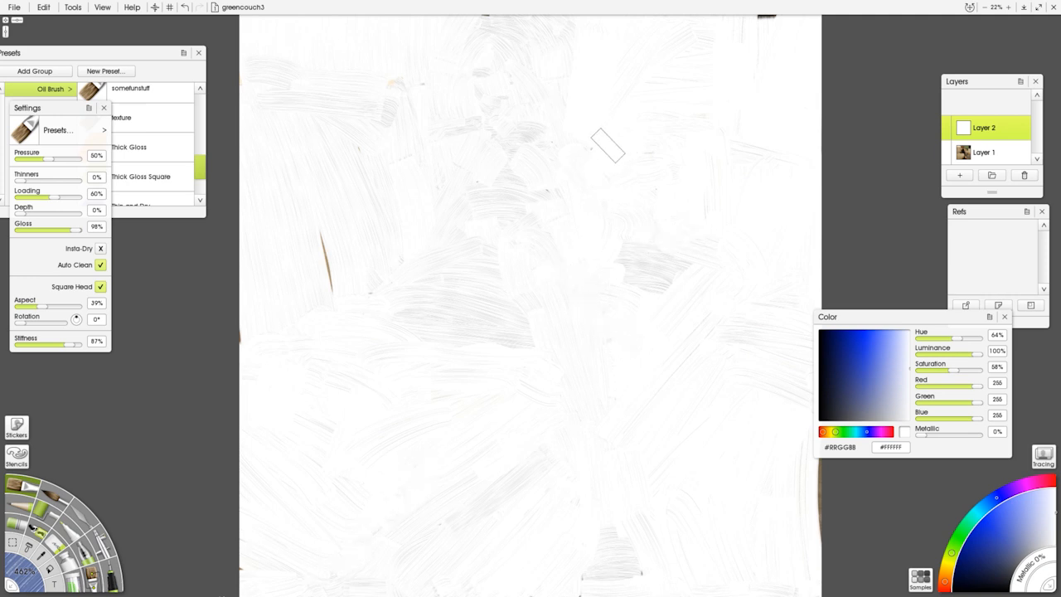
Paint white over the remaining uncovered specks along the upper canvas and the couch back.
{"action": "left_click_drag", "start_coordinate": [723, 51], "coordinate": [753, 40]}
{"action": "left_click_drag", "start_coordinate": [510, 40], "coordinate": [452, 18]}
{"action": "left_click_drag", "start_coordinate": [401, 82], "coordinate": [379, 113]}
{"action": "mouse_move", "coordinate": [321, 224]}
{"action": "left_mouse_down"}
{"action": "mouse_move", "coordinate": [329, 287]}
{"action": "mouse_move", "coordinate": [506, 341]}
{"action": "left_mouse_up"}
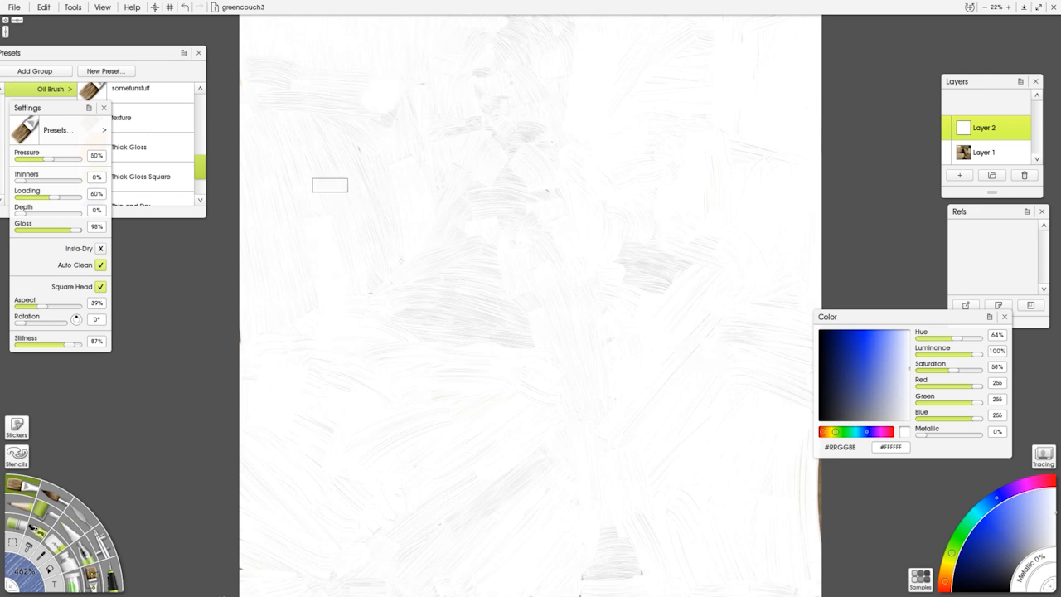
Set Layer 2's blend mode to Multiply and toggle the layer's visibility to compare the brush texture up close.
{"action": "right_click", "coordinate": [998, 129]}
{"action": "mouse_move", "coordinate": [911, 214]}
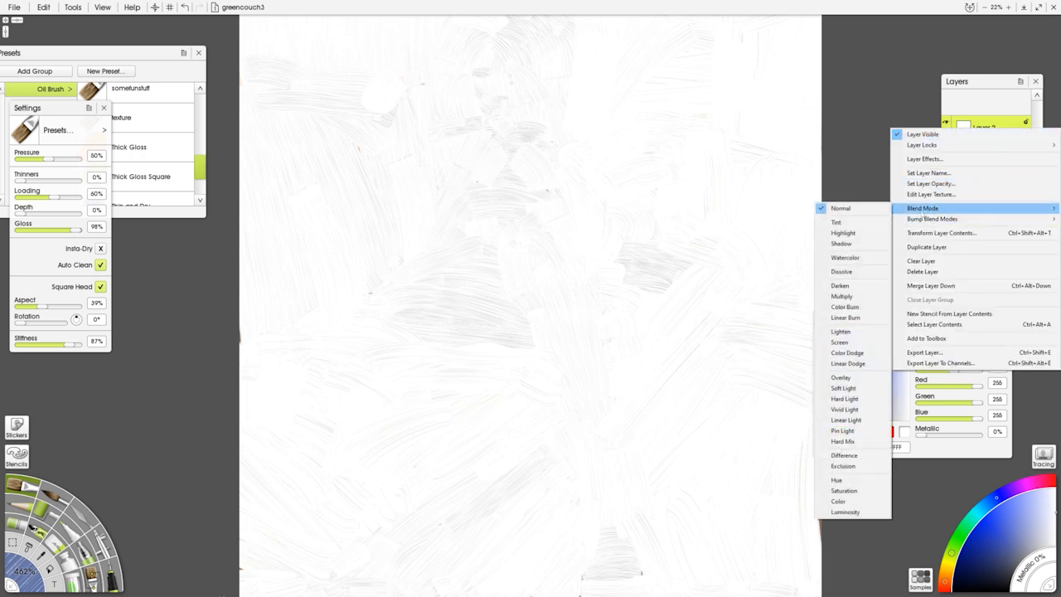
{"action": "left_click", "coordinate": [842, 296]}
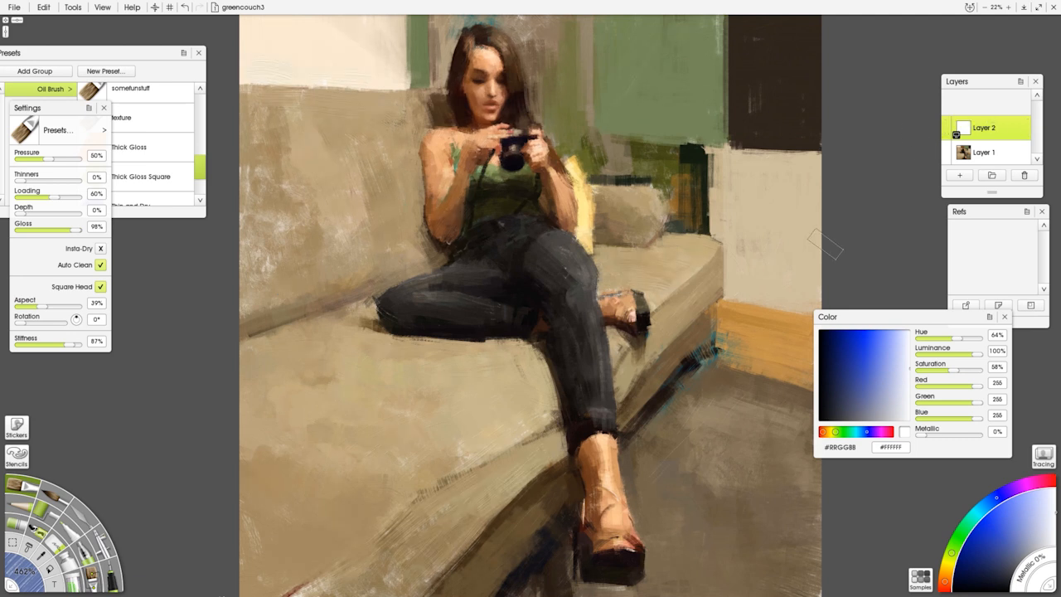
{"action": "key", "text": "ctrl+equal"}
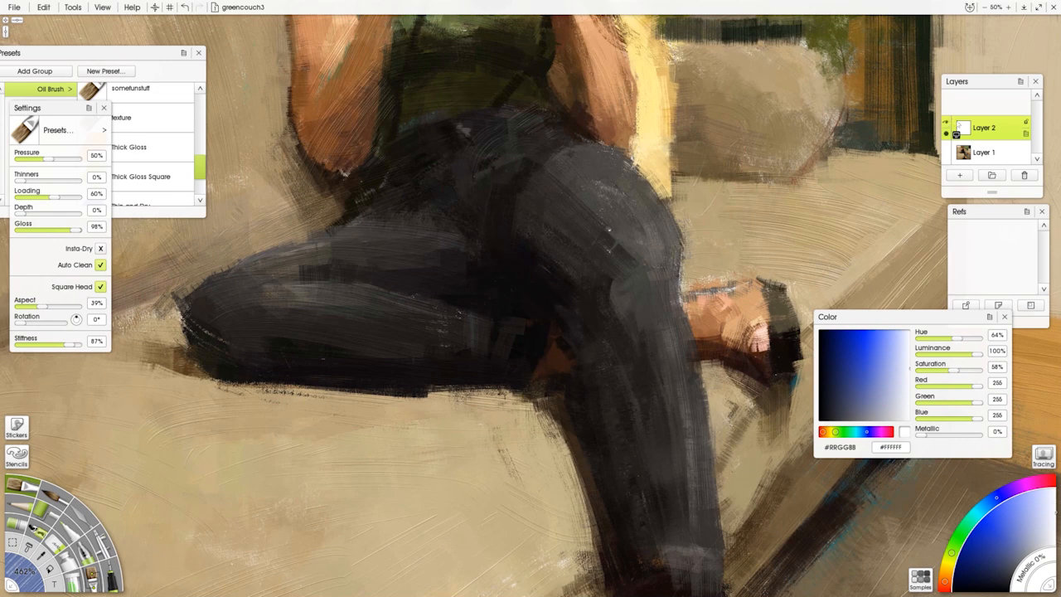
{"action": "left_click", "coordinate": [947, 126]}
Lower the brush stiffness to 47%, stroke around the woman's upper body, and hide and show Layer 2 to compare.
{"action": "left_click_drag", "start_coordinate": [773, 167], "coordinate": [578, 338]}
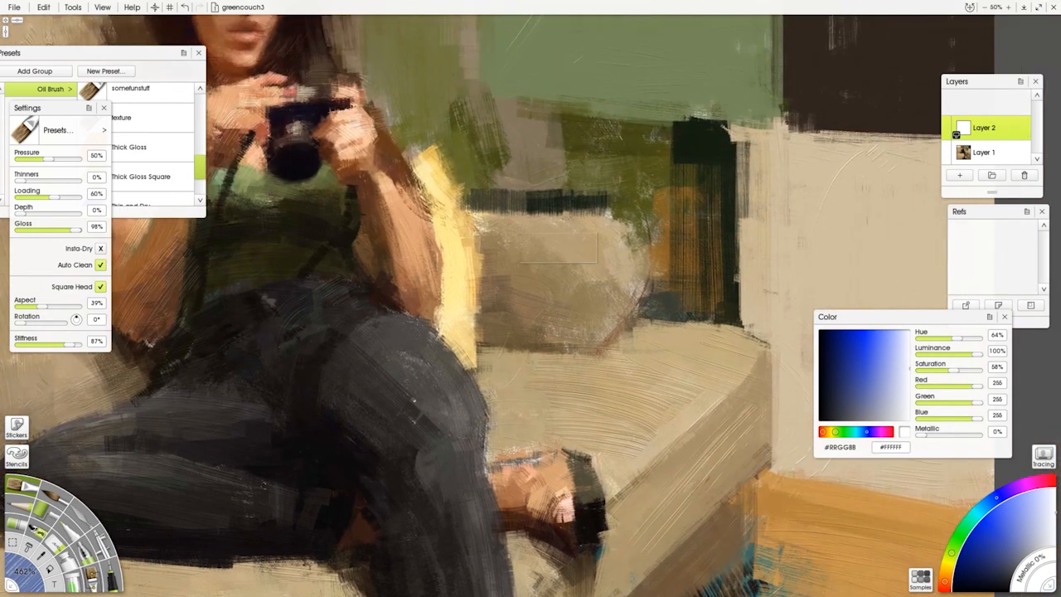
{"action": "left_click_drag", "start_coordinate": [398, 208], "coordinate": [581, 312]}
{"action": "mouse_move", "coordinate": [633, 260]}
{"action": "left_mouse_down"}
{"action": "mouse_move", "coordinate": [654, 334]}
{"action": "mouse_move", "coordinate": [703, 388]}
{"action": "left_mouse_up"}
{"action": "left_click_drag", "start_coordinate": [567, 284], "coordinate": [349, 284]}
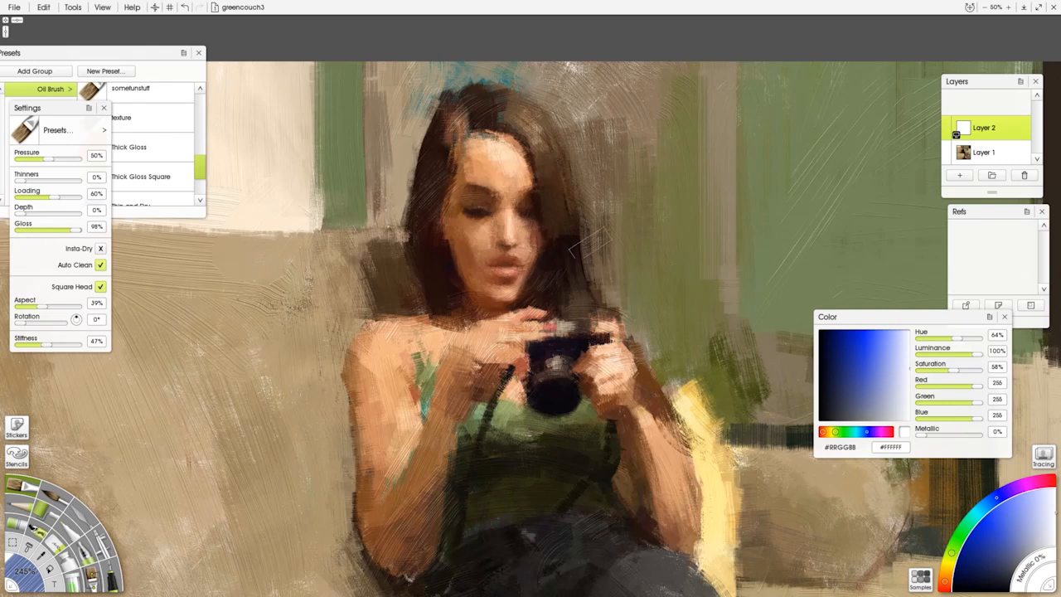
{"action": "left_click", "coordinate": [946, 122]}
{"action": "left_click", "coordinate": [946, 122]}
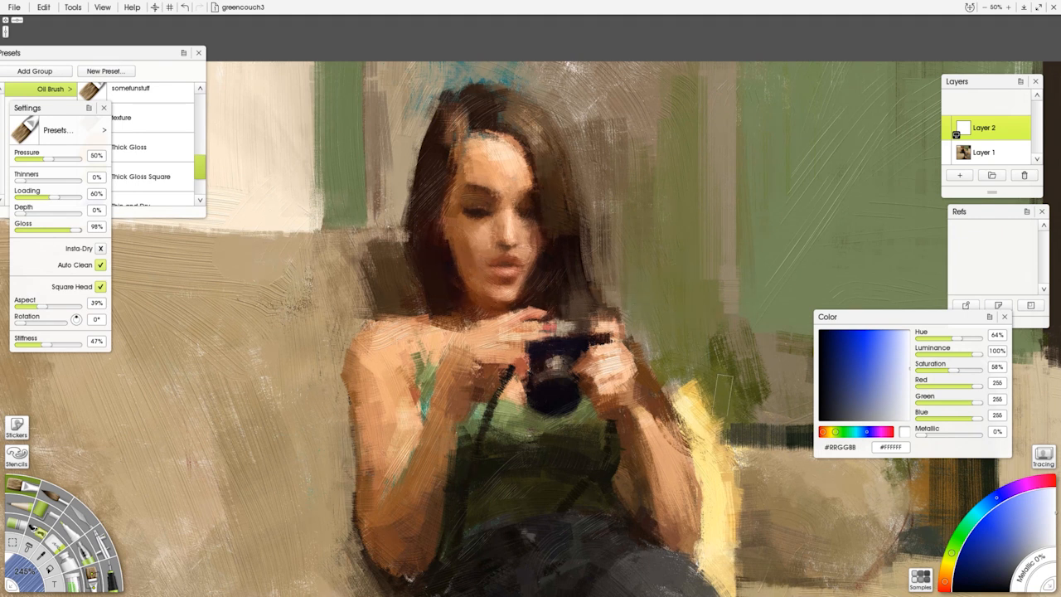
Brush diagonal white texture strokes over the green wall beside the woman's head.
{"action": "left_click_drag", "start_coordinate": [716, 359], "coordinate": [657, 366]}
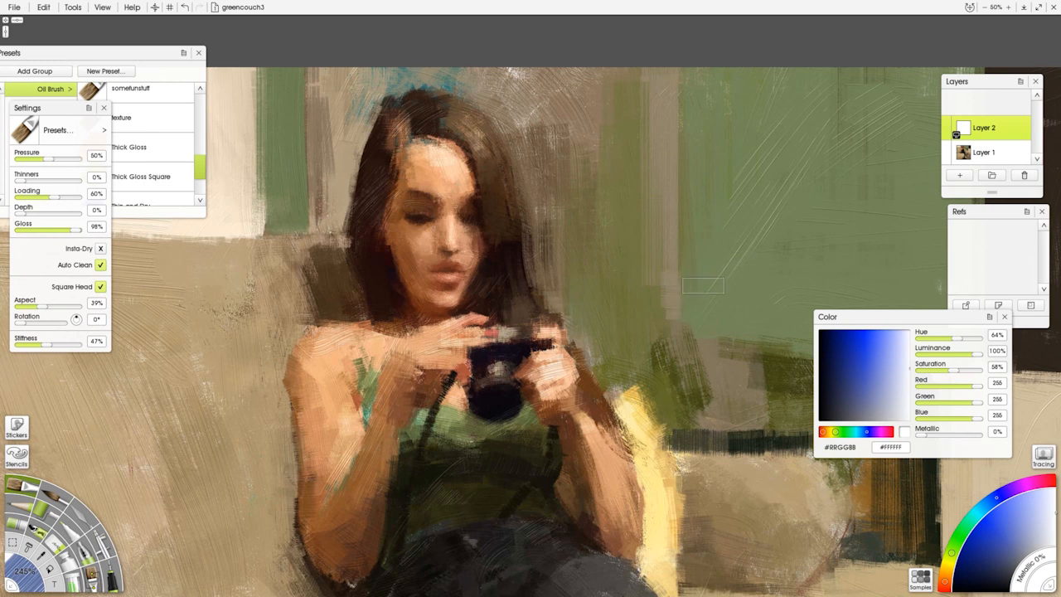
{"action": "left_click_drag", "start_coordinate": [762, 303], "coordinate": [605, 325]}
{"action": "mouse_move", "coordinate": [768, 128]}
{"action": "left_mouse_down"}
{"action": "mouse_move", "coordinate": [651, 259]}
{"action": "mouse_move", "coordinate": [630, 303]}
{"action": "left_mouse_up"}
{"action": "left_click_drag", "start_coordinate": [758, 167], "coordinate": [666, 278]}
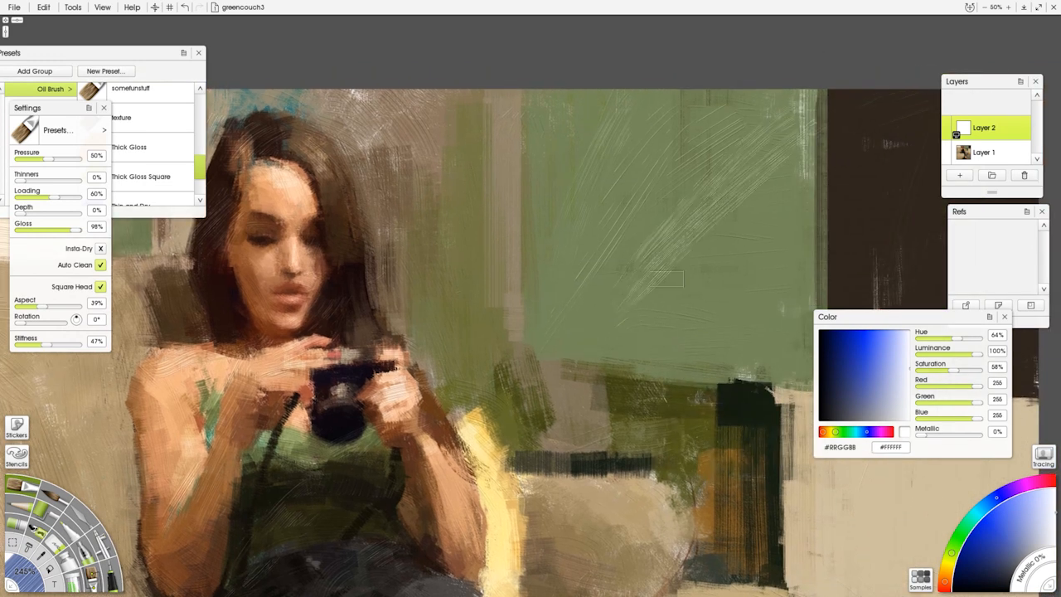
{"action": "left_click_drag", "start_coordinate": [781, 91], "coordinate": [748, 207]}
{"action": "mouse_move", "coordinate": [742, 90]}
{"action": "left_mouse_down"}
{"action": "mouse_move", "coordinate": [730, 180]}
{"action": "mouse_move", "coordinate": [701, 250]}
{"action": "left_mouse_up"}
{"action": "left_click_drag", "start_coordinate": [670, 209], "coordinate": [668, 272]}
{"action": "left_click_drag", "start_coordinate": [651, 235], "coordinate": [627, 302]}
Brush horizontal white texture strokes across the beige wall and the wooden baseboard below it.
{"action": "left_click_drag", "start_coordinate": [707, 384], "coordinate": [573, 304]}
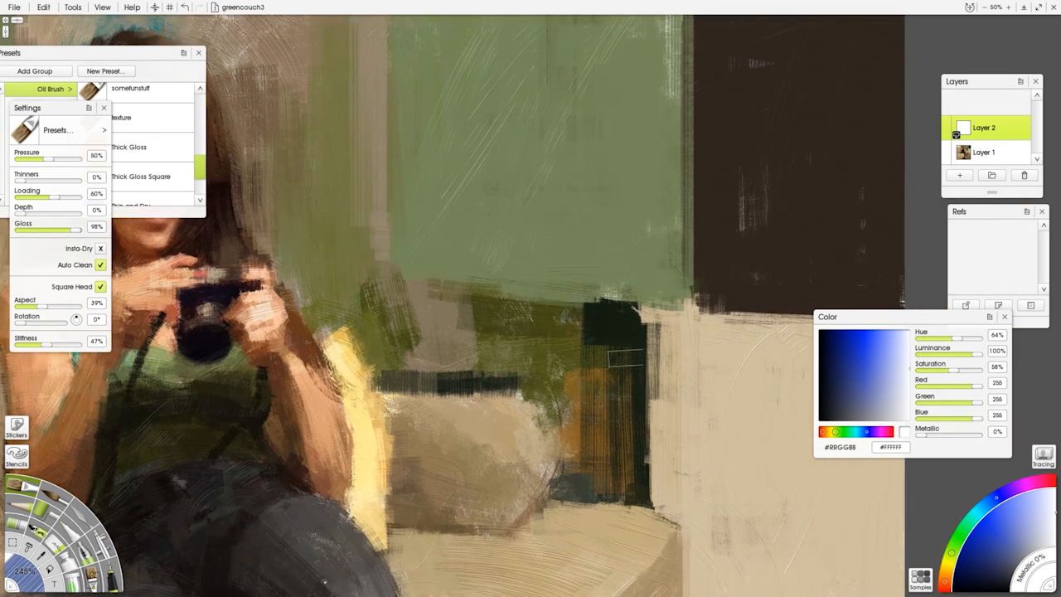
{"action": "left_click_drag", "start_coordinate": [705, 426], "coordinate": [565, 402]}
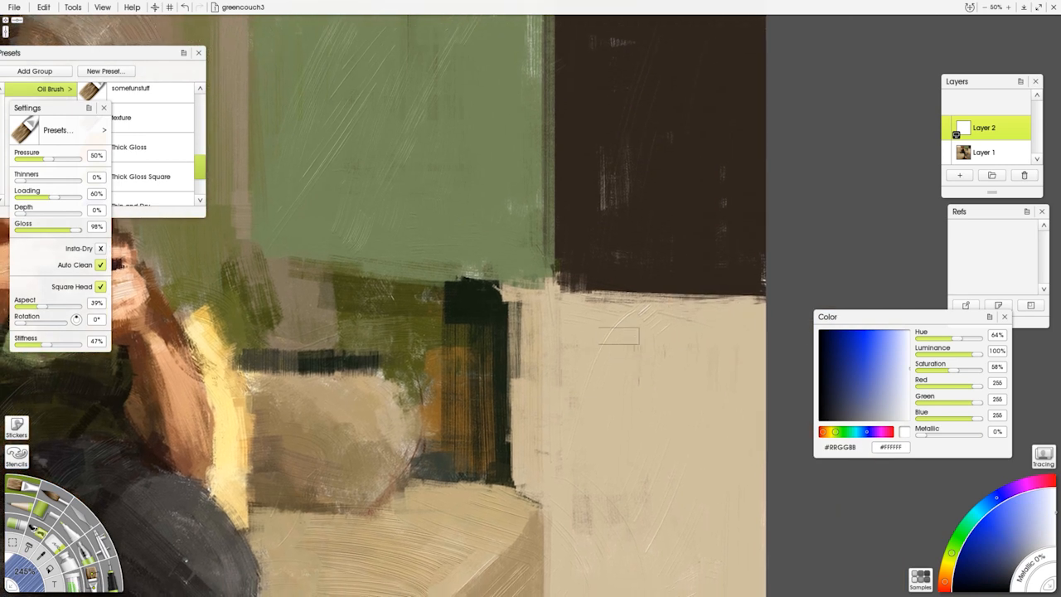
{"action": "left_click_drag", "start_coordinate": [579, 299], "coordinate": [741, 310]}
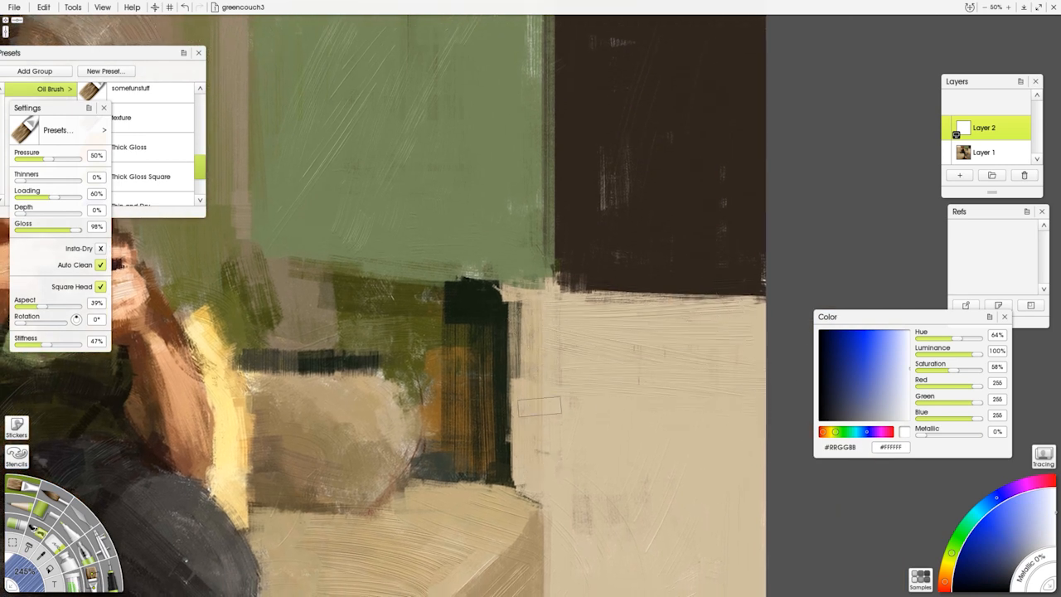
{"action": "left_click_drag", "start_coordinate": [416, 491], "coordinate": [451, 353]}
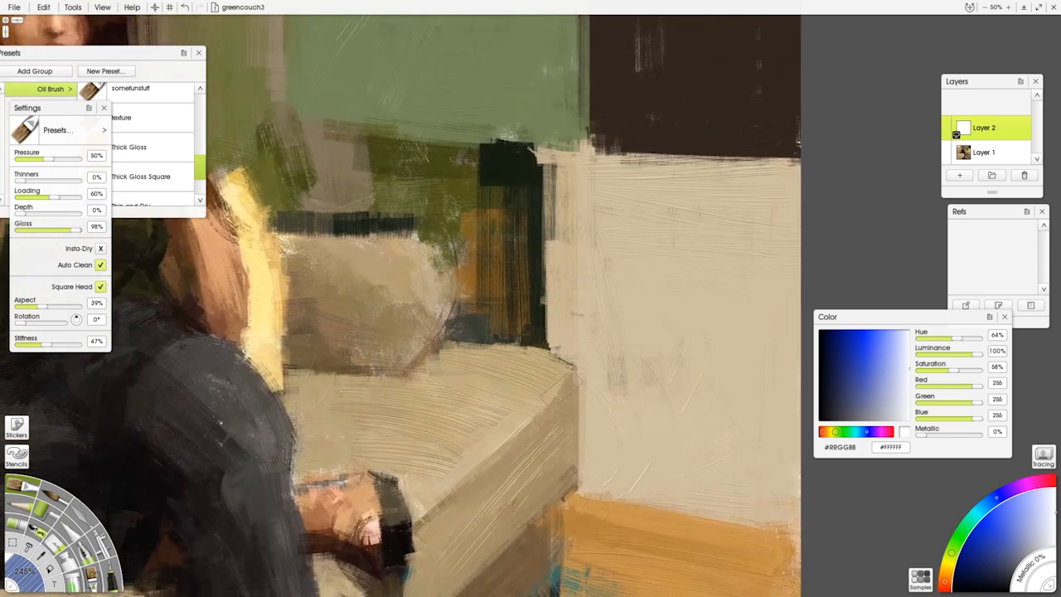
{"action": "left_click_drag", "start_coordinate": [578, 511], "coordinate": [618, 324]}
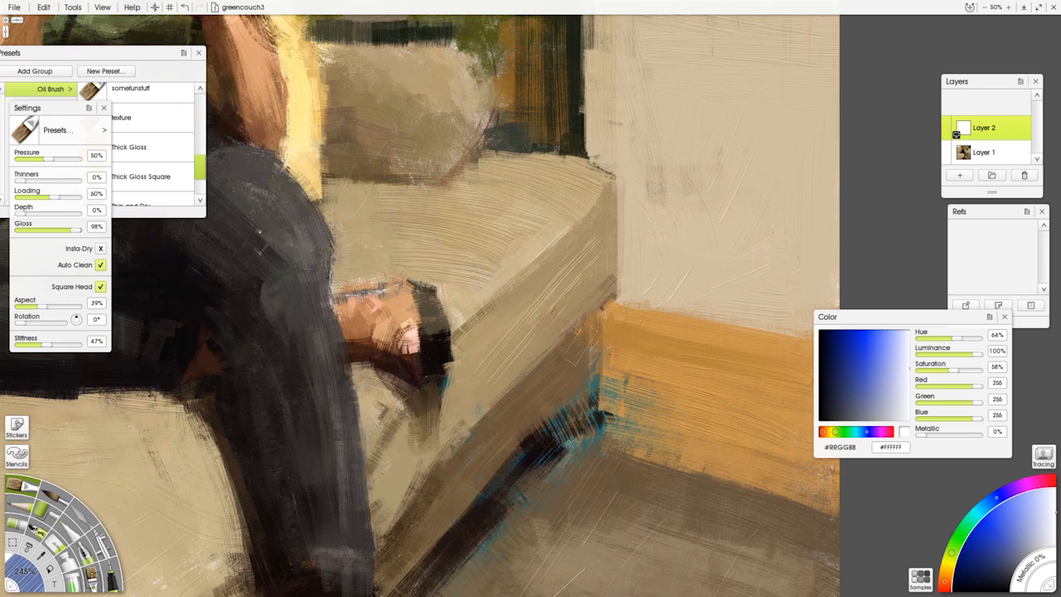
Continue the white texture strokes over the floor, the couch back and the pale wall above it.
{"action": "left_click_drag", "start_coordinate": [456, 518], "coordinate": [592, 282]}
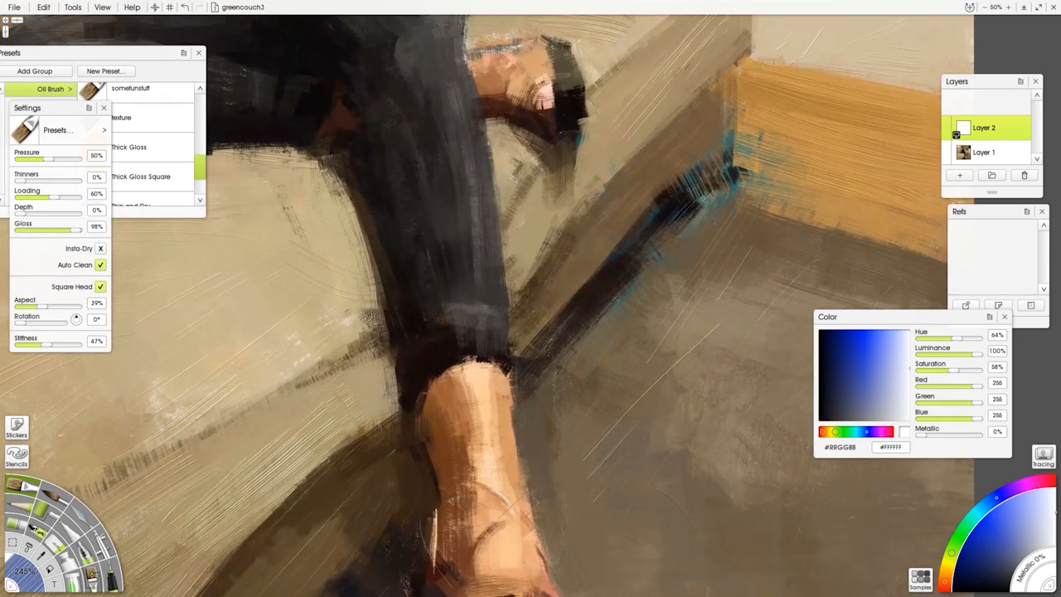
{"action": "mouse_move", "coordinate": [658, 193]}
{"action": "left_mouse_down"}
{"action": "mouse_move", "coordinate": [748, 453]}
{"action": "mouse_move", "coordinate": [798, 516]}
{"action": "left_mouse_up"}
{"action": "left_click_drag", "start_coordinate": [441, 261], "coordinate": [623, 360]}
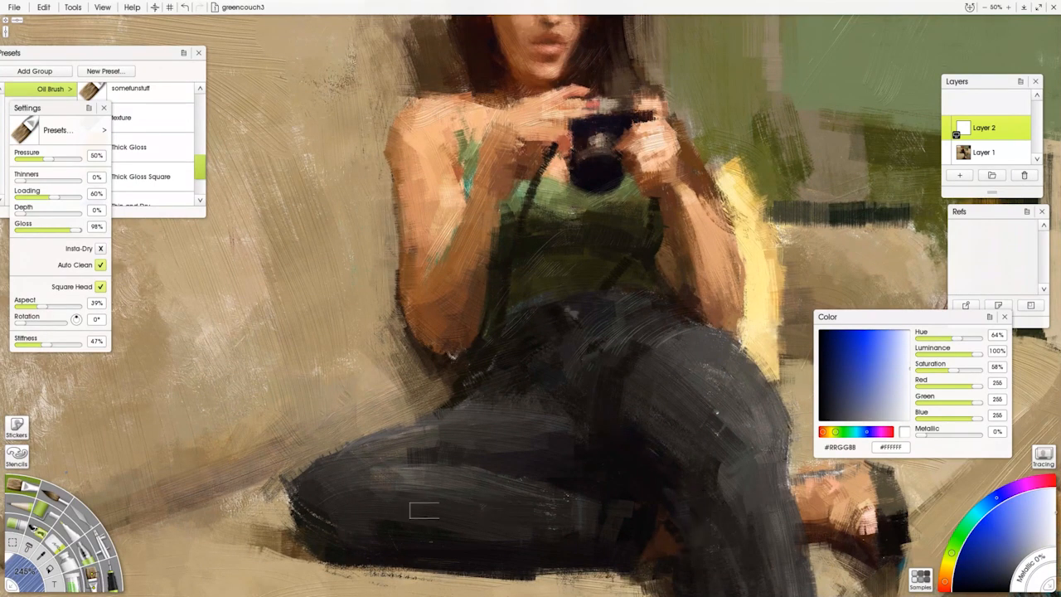
{"action": "mouse_move", "coordinate": [454, 336]}
{"action": "left_mouse_down"}
{"action": "mouse_move", "coordinate": [456, 361]}
{"action": "mouse_move", "coordinate": [555, 508]}
{"action": "left_mouse_up"}
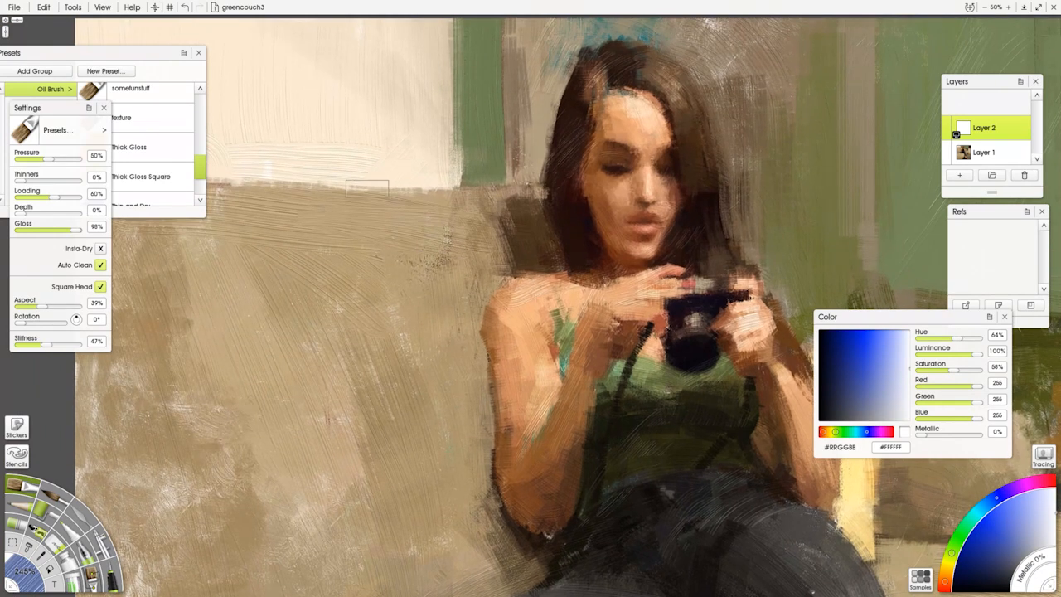
{"action": "left_click_drag", "start_coordinate": [560, 222], "coordinate": [540, 332]}
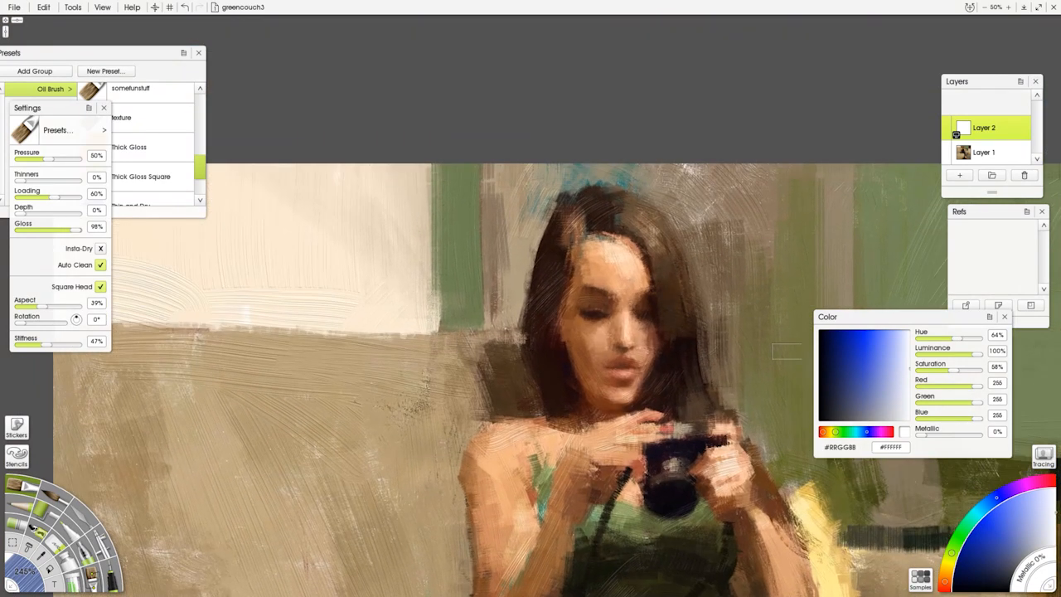
Change the paint colour to light grey #E1E1E1 for fine texture strokes on the woman's upper body.
{"action": "left_click", "coordinate": [1006, 541]}
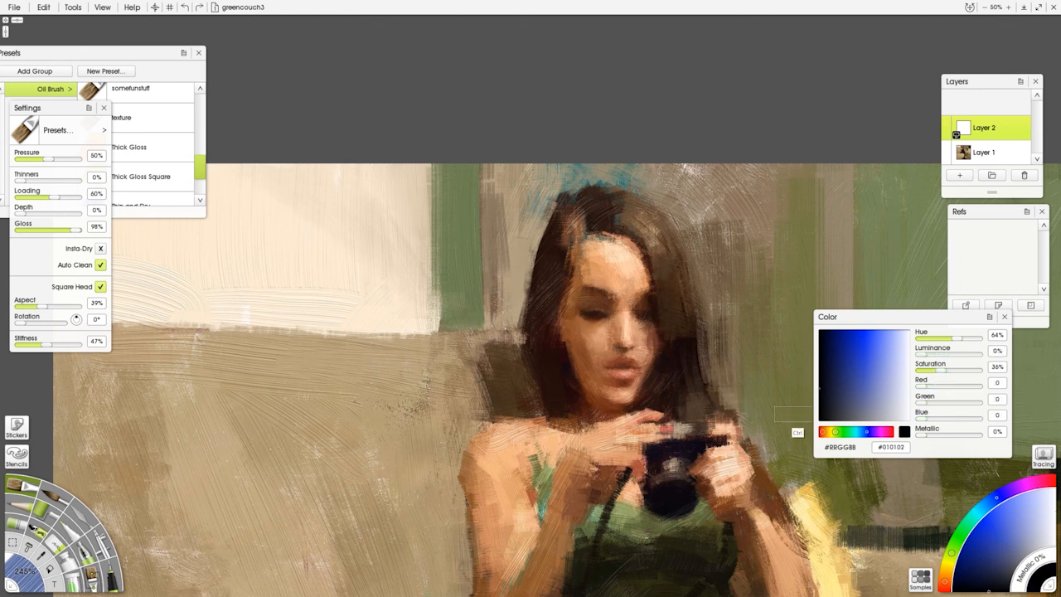
{"action": "left_click", "coordinate": [1050, 556]}
{"action": "left_click_drag", "start_coordinate": [655, 386], "coordinate": [498, 368]}
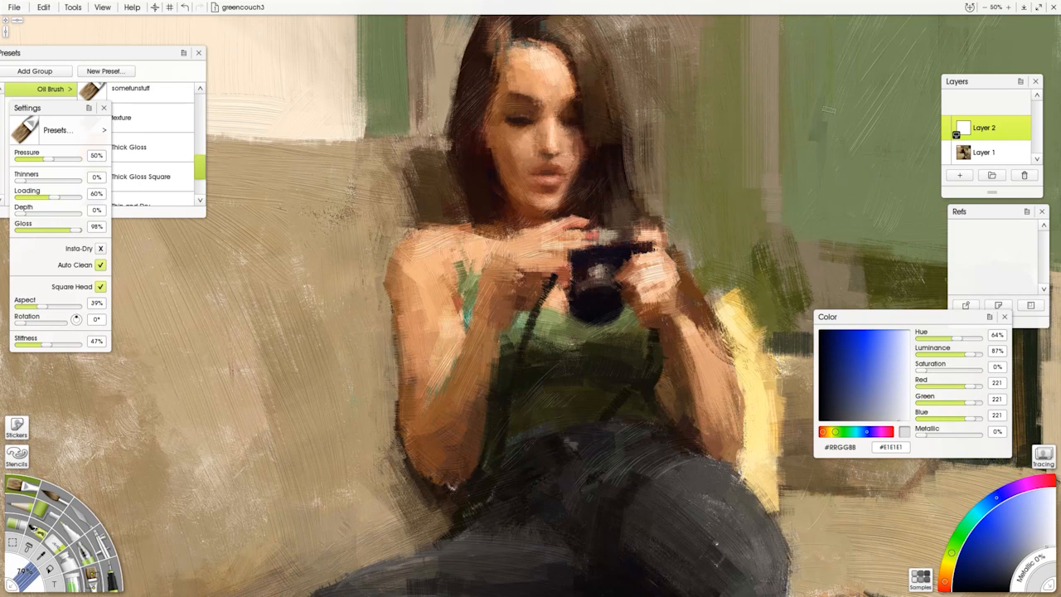
Vary the paint colour between #EEF1FF, #C3C3C3 and #EEEFF9 while adding texture strokes to the woman and couch.
{"action": "left_click", "coordinate": [1036, 501]}
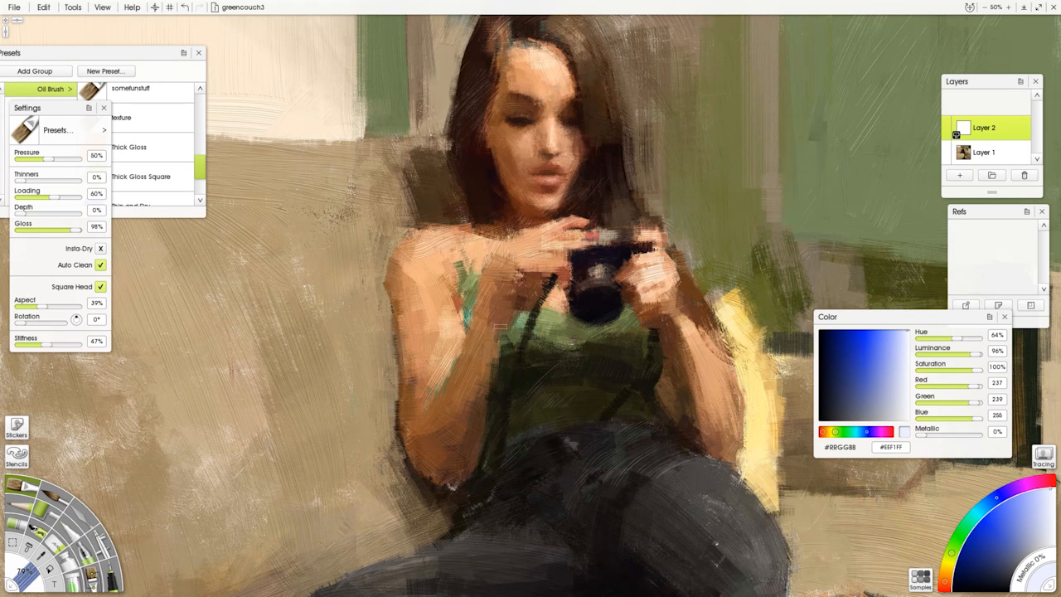
{"action": "left_click", "coordinate": [1032, 544]}
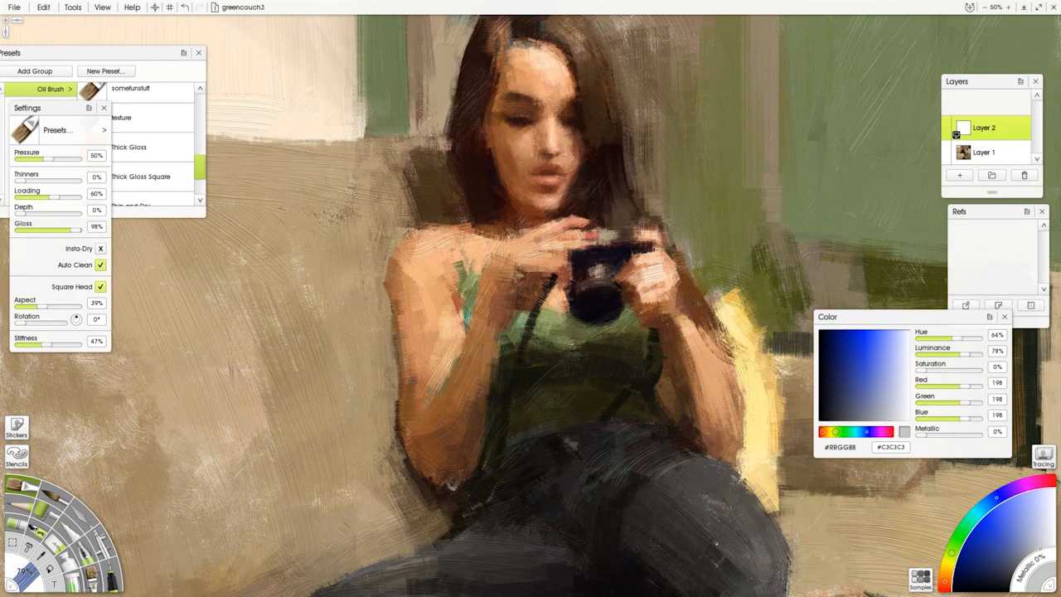
{"action": "left_click", "coordinate": [1019, 504]}
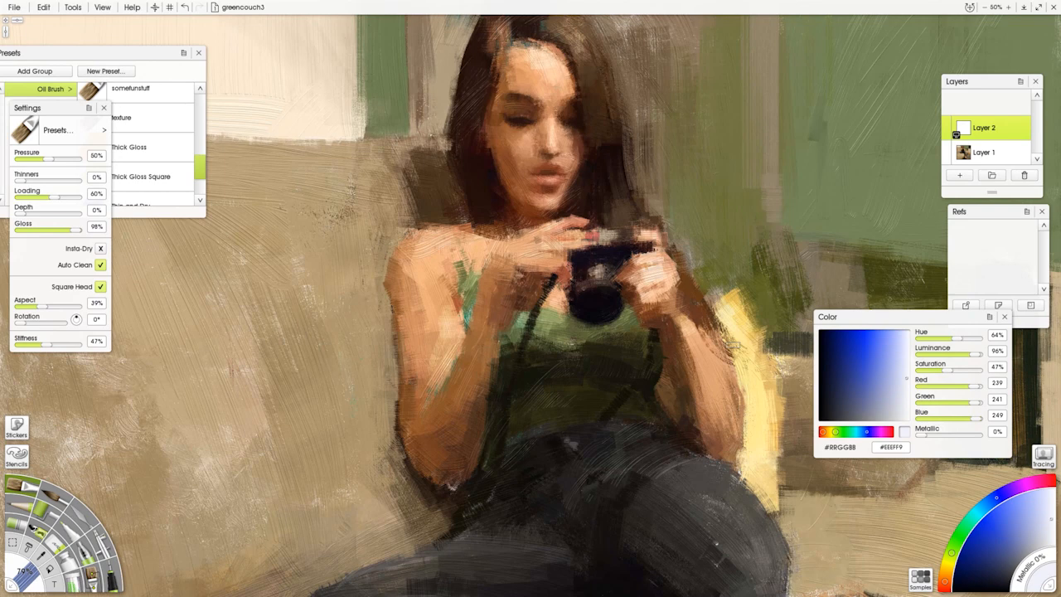
{"action": "key", "text": "minus"}
{"action": "left_click_drag", "start_coordinate": [493, 308], "coordinate": [438, 175]}
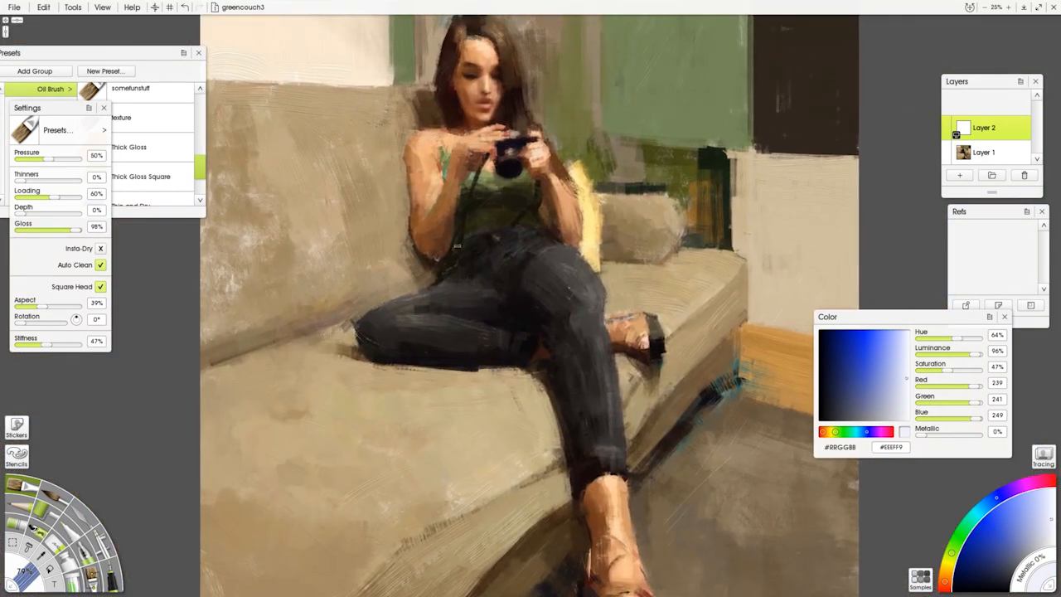
{"action": "left_click_drag", "start_coordinate": [357, 360], "coordinate": [302, 343]}
Set the paint colour to grey #CACACA and add fine texture strokes to the woman's legs and hand.
{"action": "left_click", "coordinate": [892, 421]}
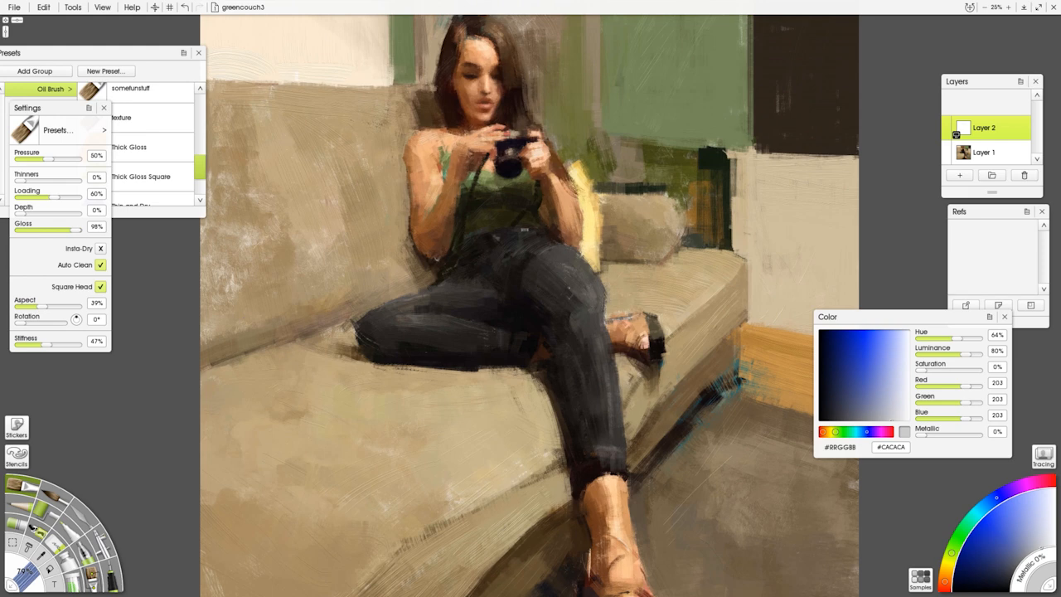
{"action": "left_click_drag", "start_coordinate": [524, 230], "coordinate": [543, 322]}
{"action": "key", "text": "plus"}
{"action": "key", "text": "plus"}
{"action": "left_click_drag", "start_coordinate": [531, 241], "coordinate": [545, 429]}
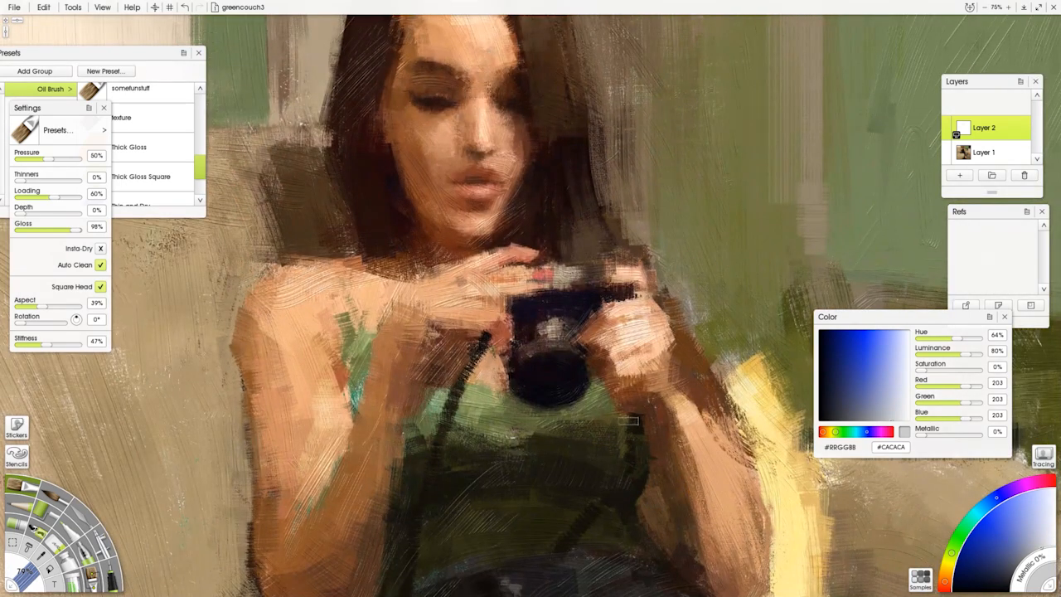
{"action": "mouse_move", "coordinate": [456, 297]}
{"action": "left_mouse_down"}
{"action": "mouse_move", "coordinate": [476, 294]}
{"action": "mouse_move", "coordinate": [472, 285]}
{"action": "left_mouse_up"}
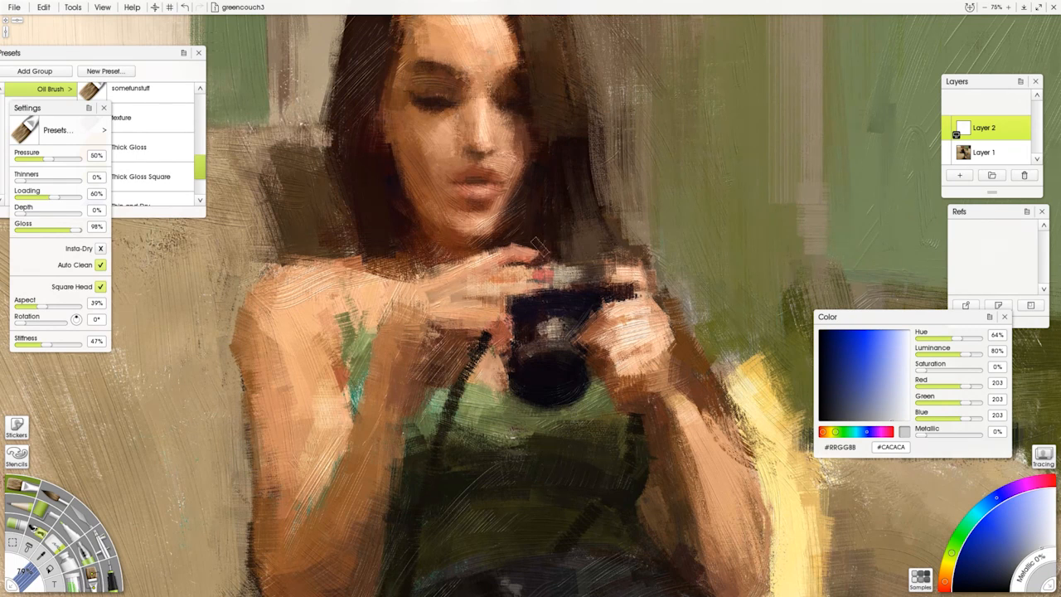
Set the paint colour to #EEF0FB and brush vertical texture strokes over the woman's forearm, camera strap and green top.
{"action": "left_click", "coordinate": [1025, 516]}
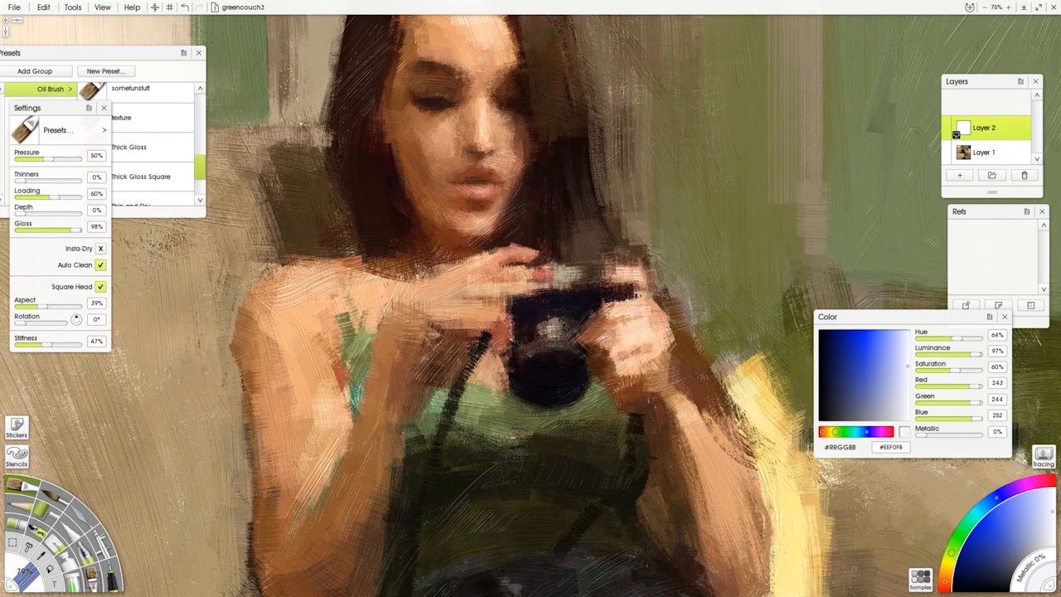
{"action": "left_click_drag", "start_coordinate": [444, 365], "coordinate": [442, 418]}
{"action": "left_click_drag", "start_coordinate": [456, 343], "coordinate": [456, 406]}
{"action": "left_click_drag", "start_coordinate": [470, 343], "coordinate": [474, 421]}
{"action": "scroll", "coordinate": [481, 486], "scroll_direction": "down", "scroll_amount": 1}
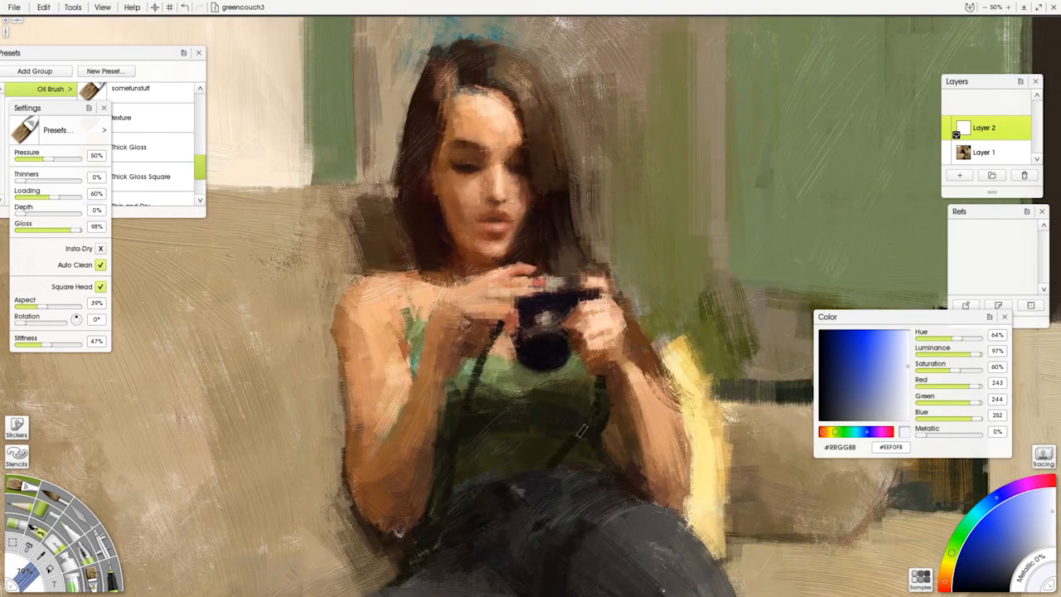
{"action": "left_click_drag", "start_coordinate": [582, 431], "coordinate": [475, 320]}
{"action": "scroll", "coordinate": [534, 381], "scroll_direction": "down", "scroll_amount": 1}
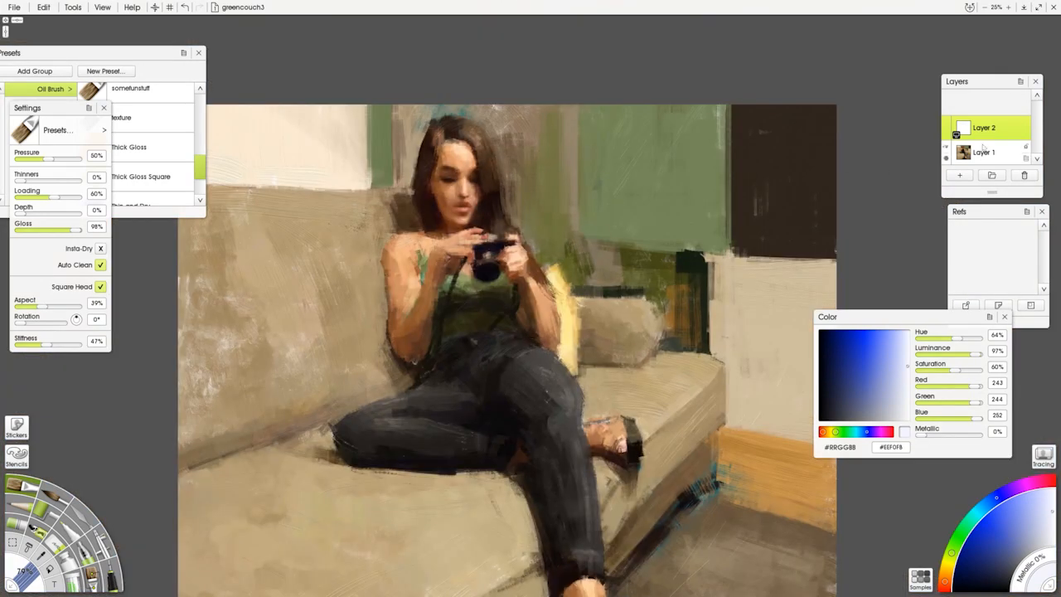